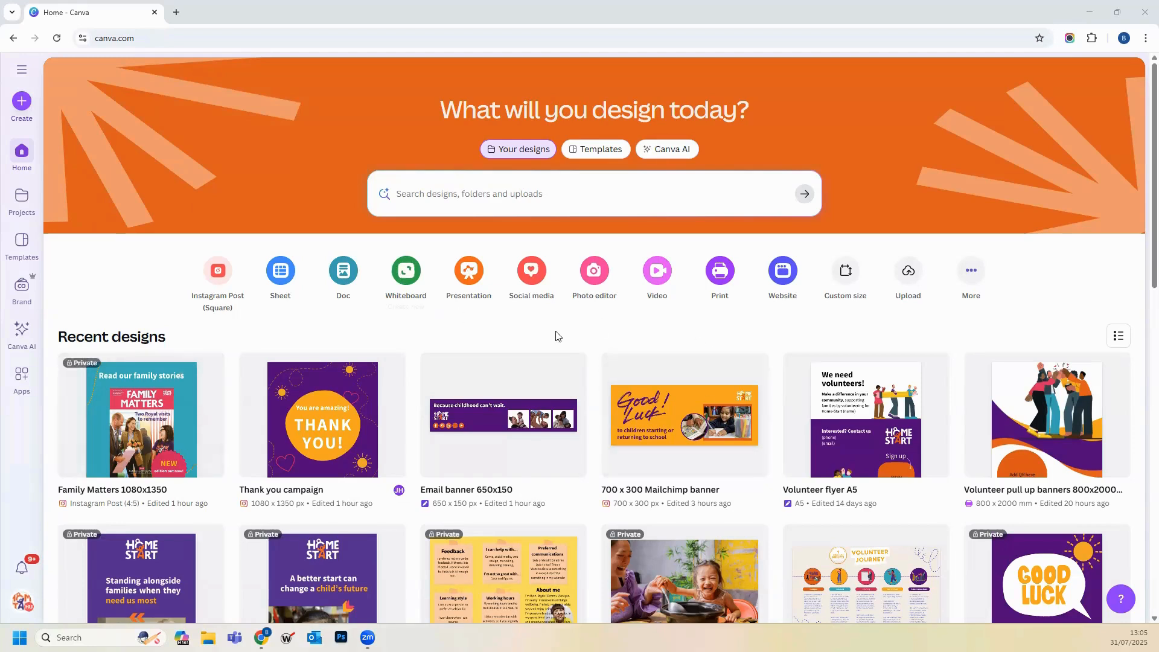
scroll(555, 335, down, 8)
scroll(555, 335, up, 8)
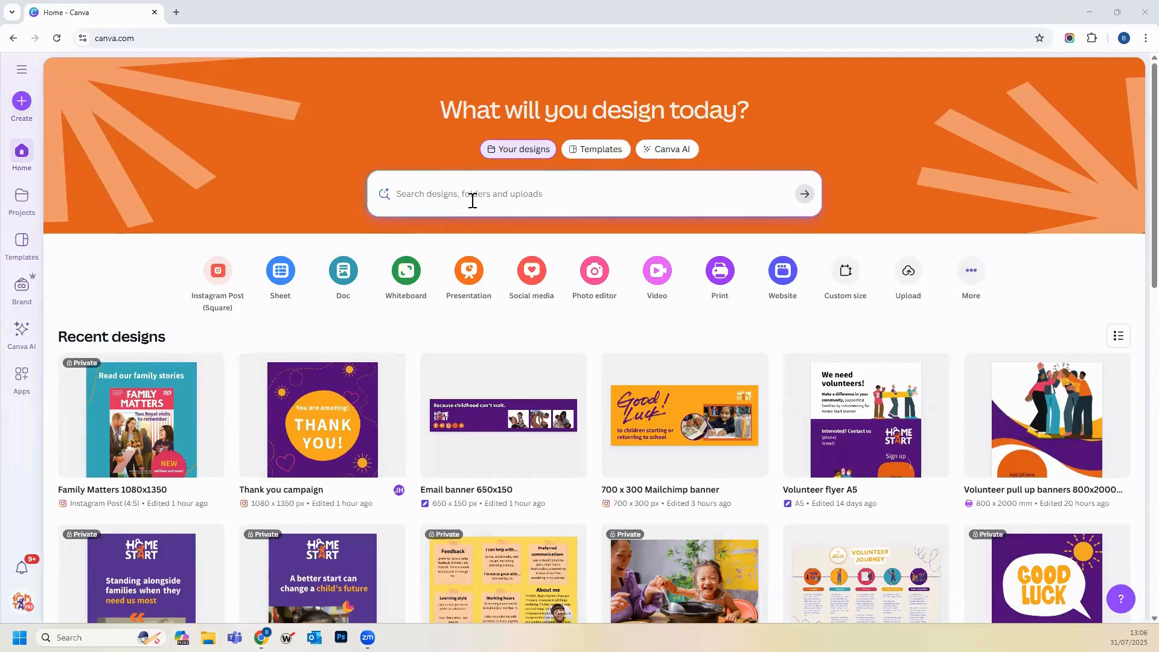
scroll(595, 341, down, 5)
scroll(595, 342, up, 5)
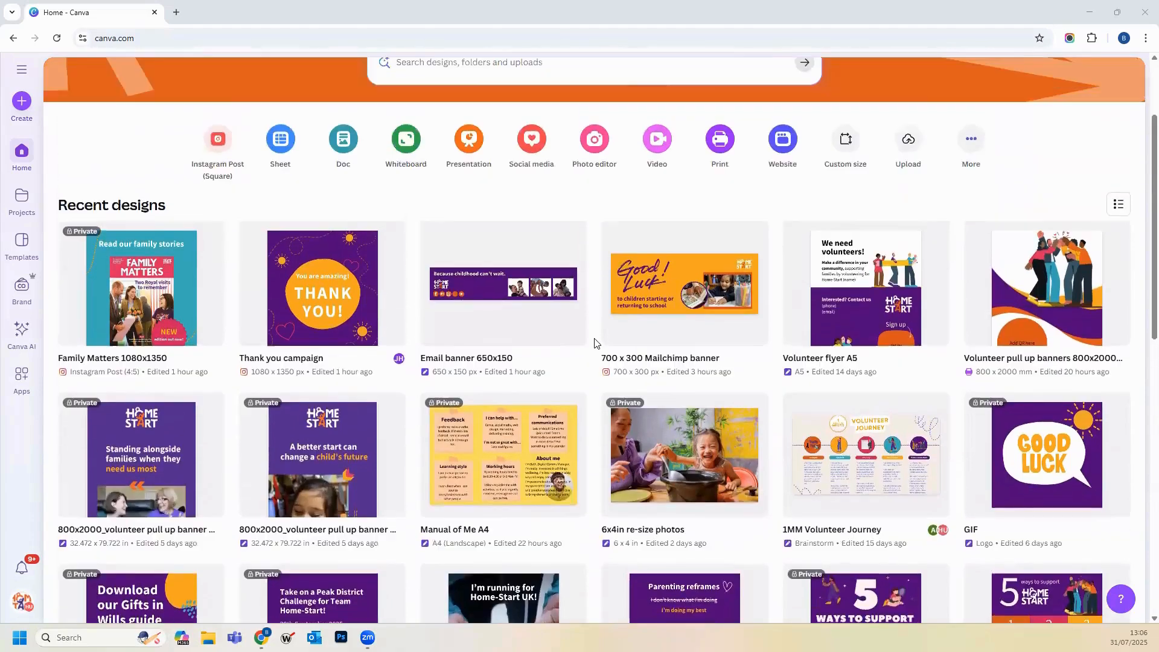
Step: Search your own designs for "volunteer" and expand the list of matching designs to browse them
click(469, 191)
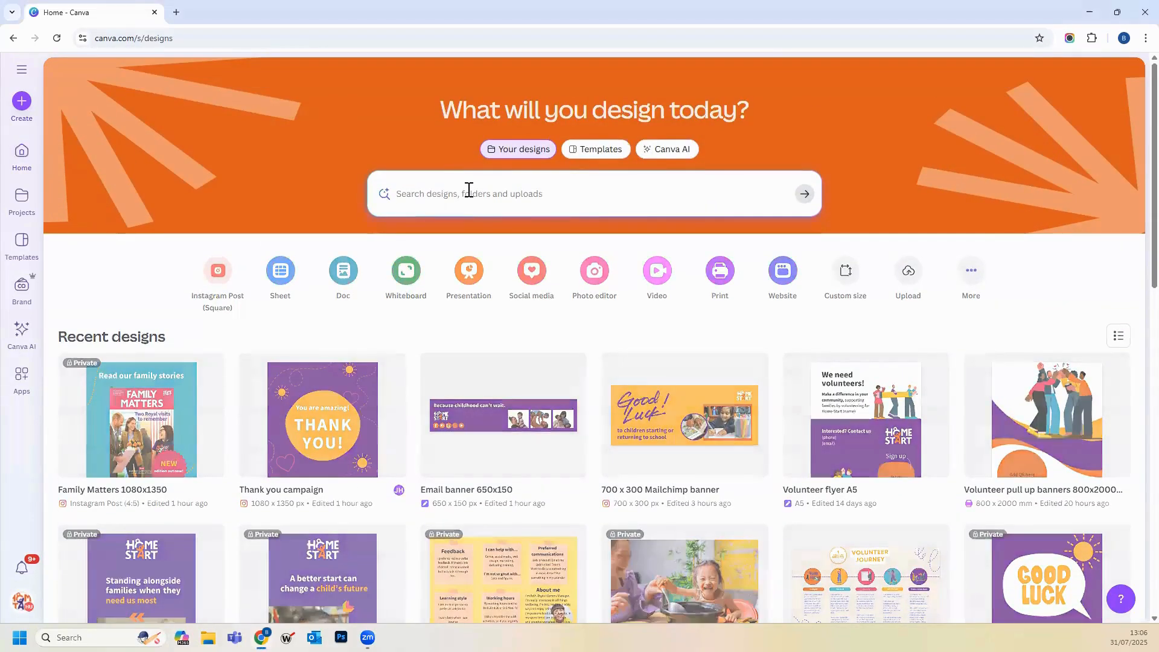
text(volunteer)
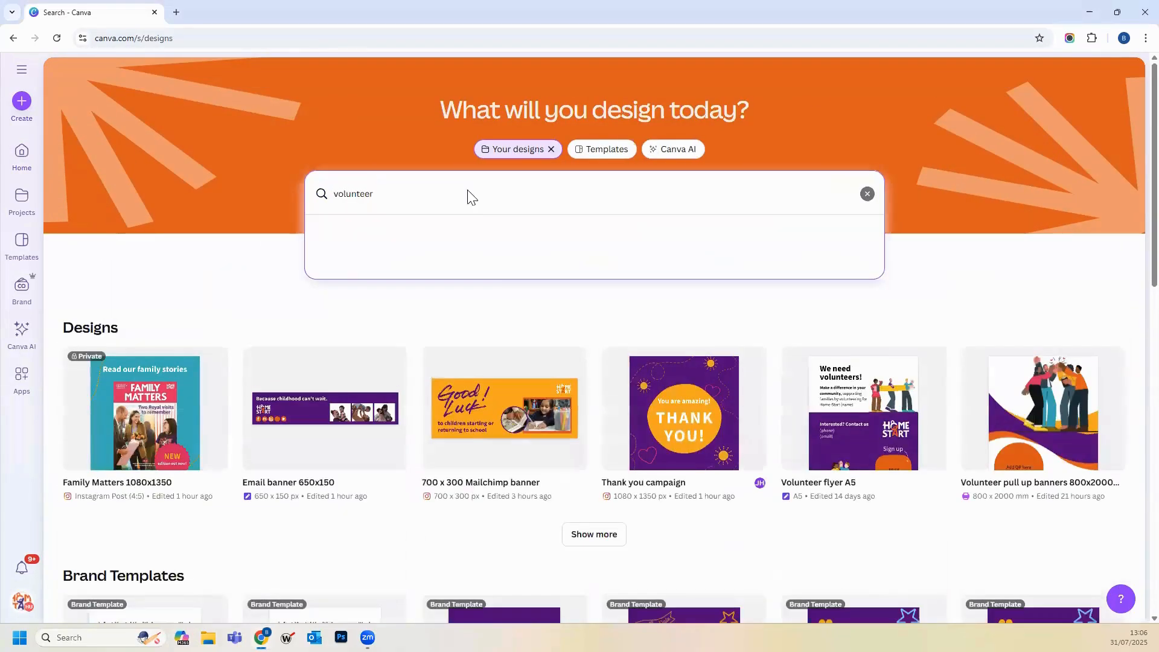
key(Return)
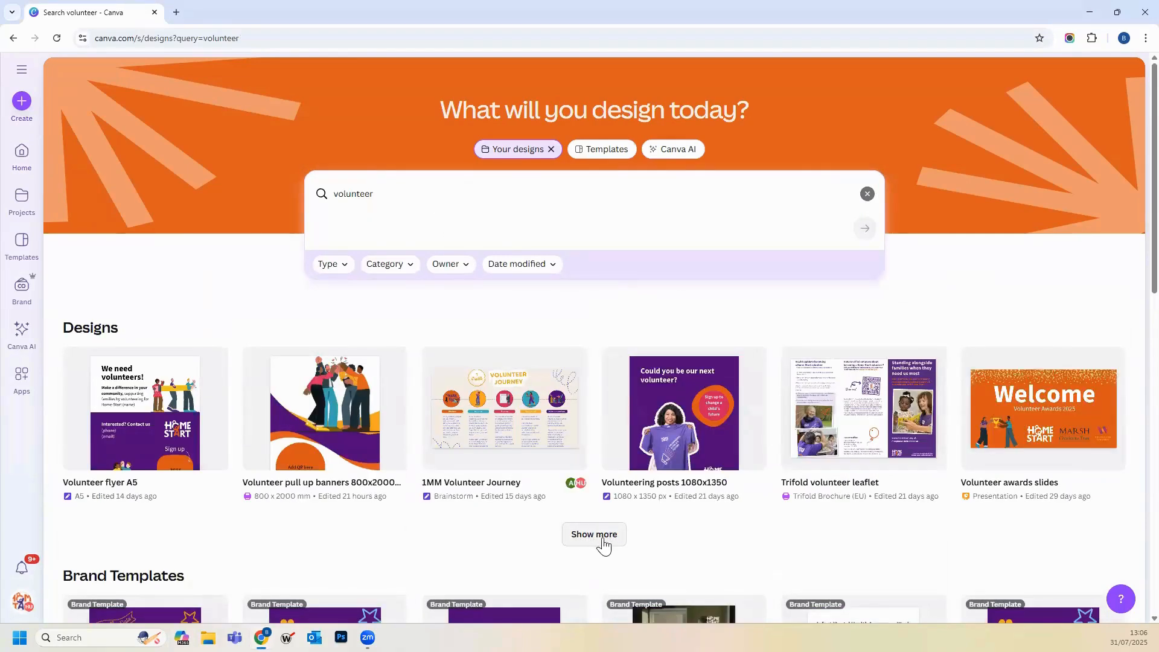
click(594, 535)
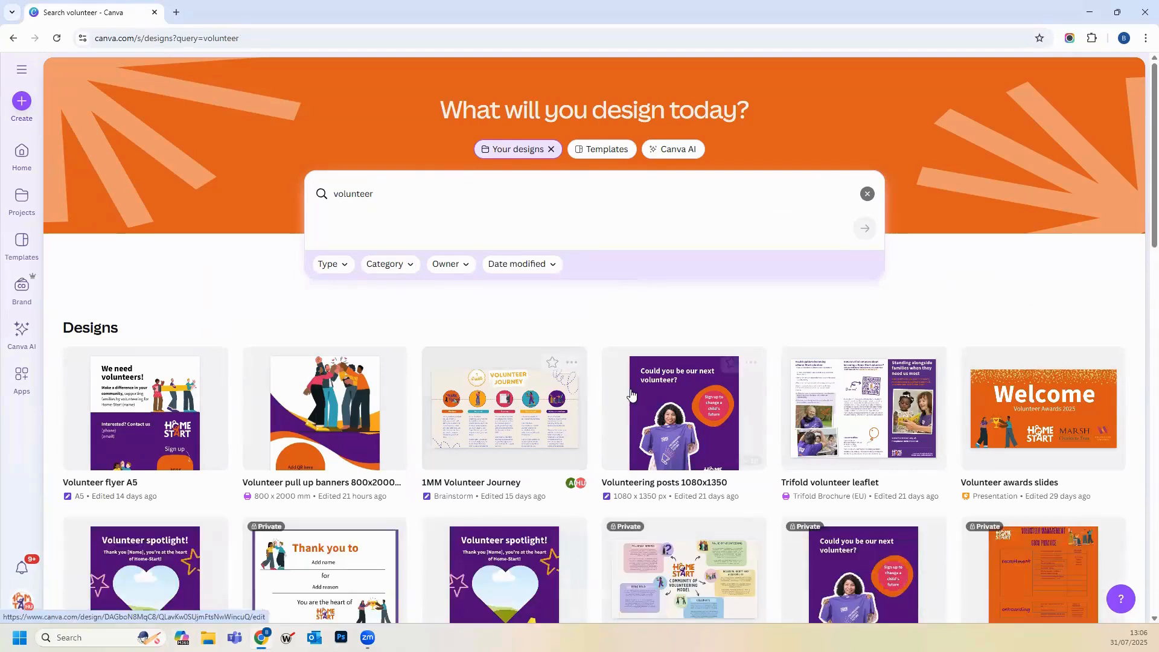
scroll(631, 395, down, 5)
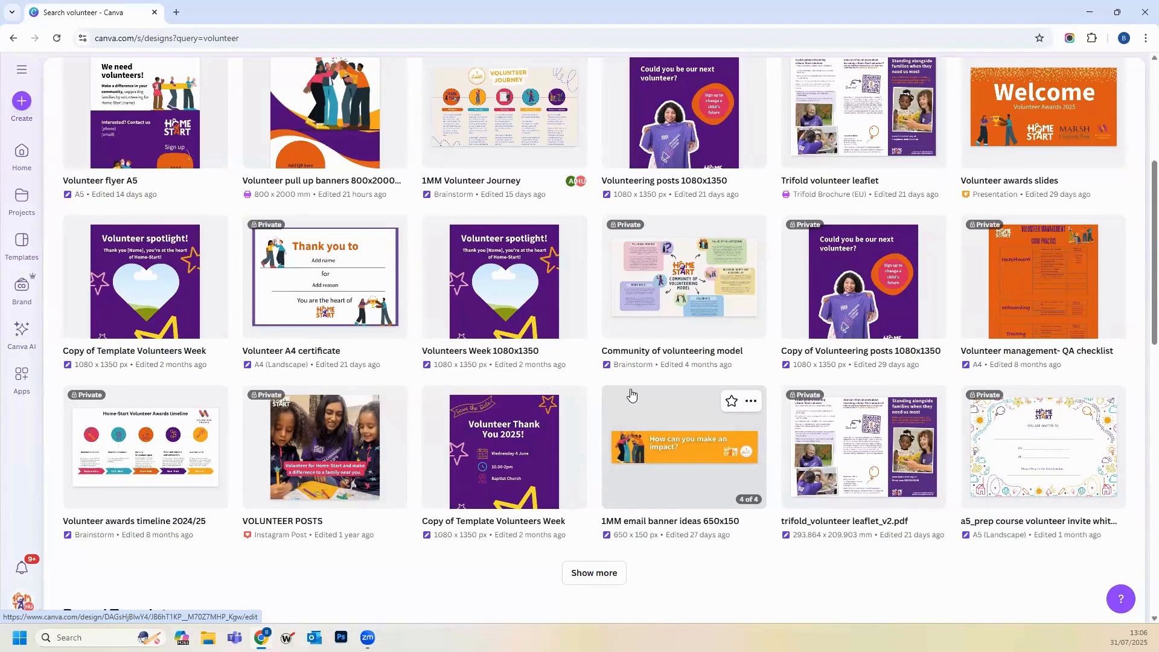
scroll(631, 394, down, 1)
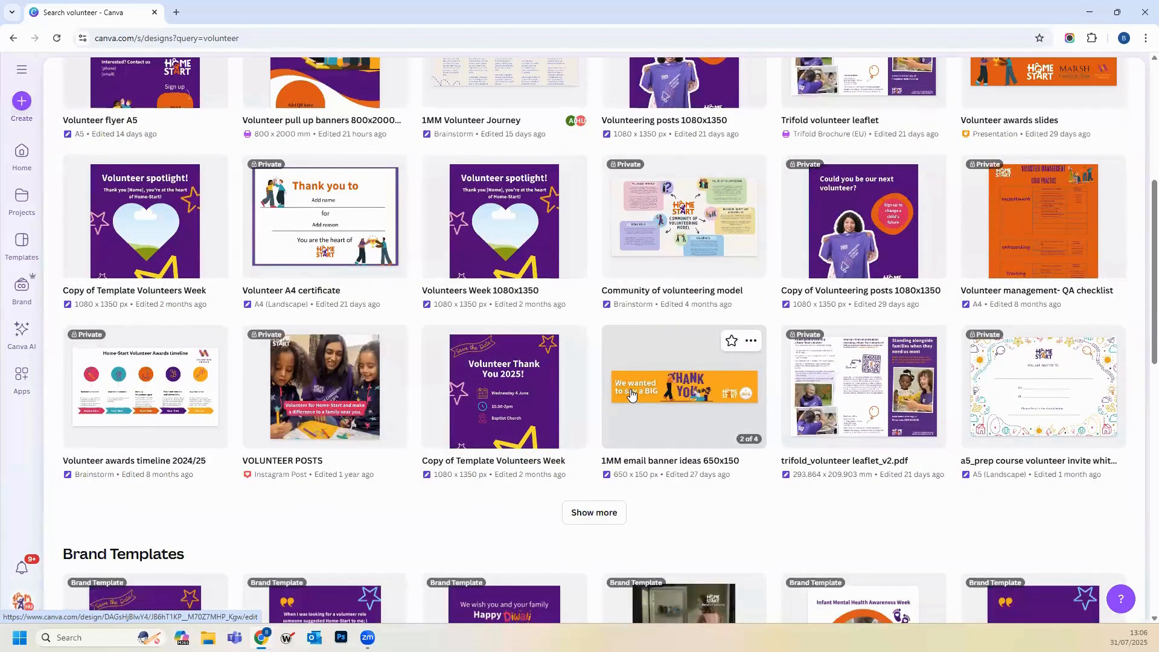
scroll(631, 395, up, 6)
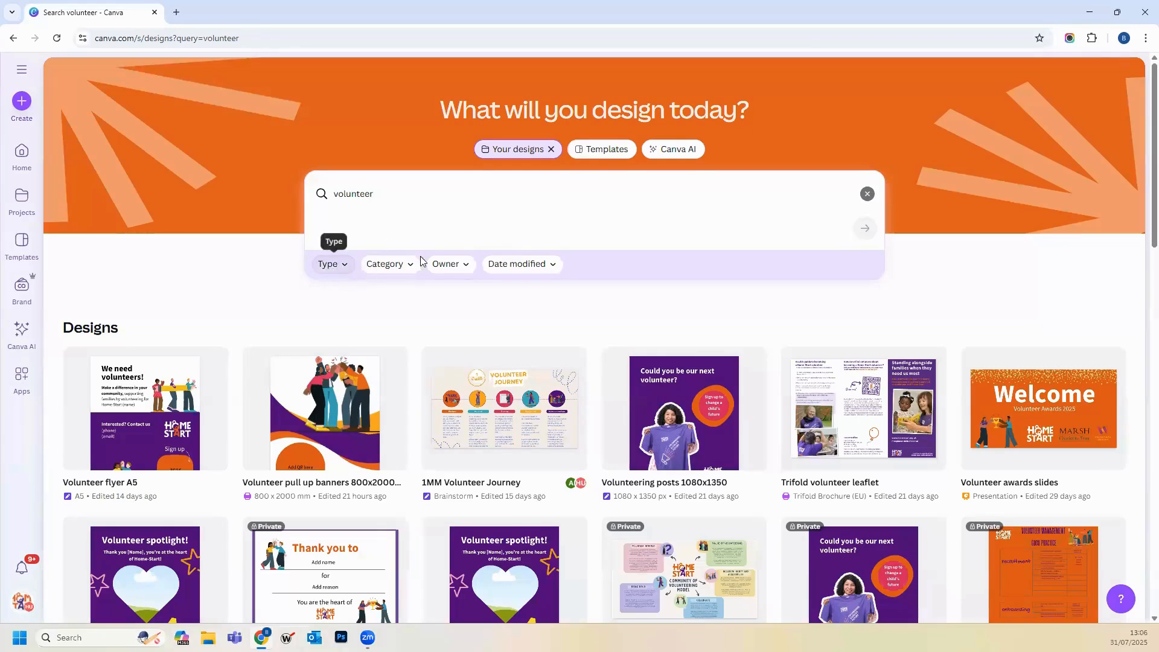
Step: Examine the Type and Category filter options for the "volunteer" design search without applying any
click(336, 268)
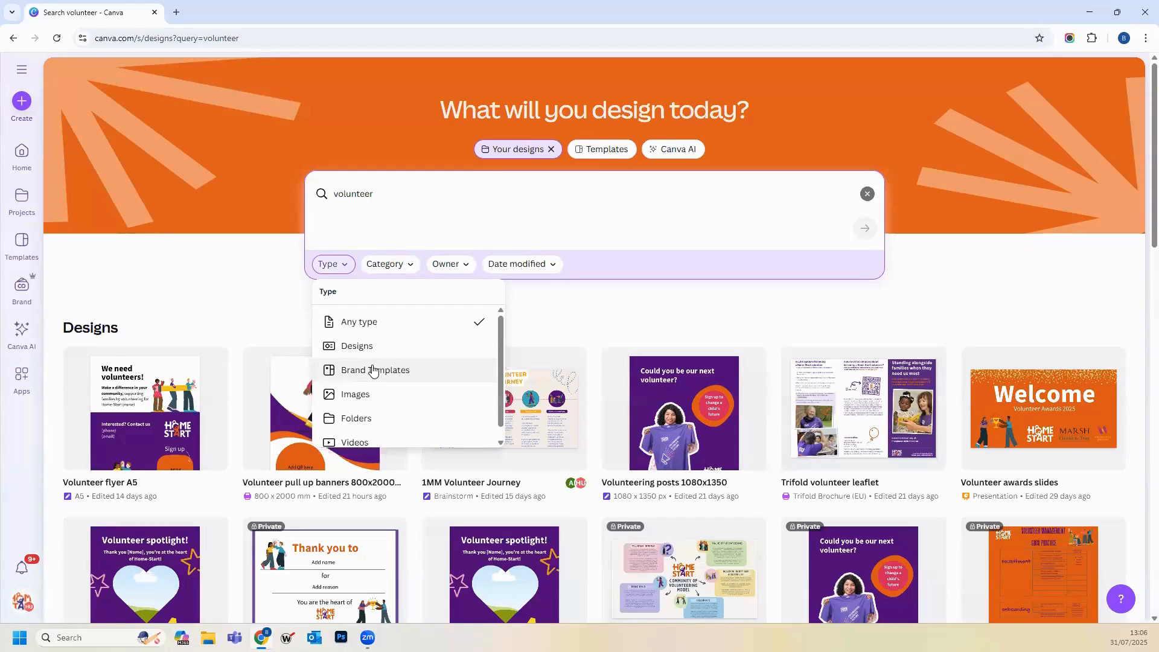
scroll(386, 389, down, 1)
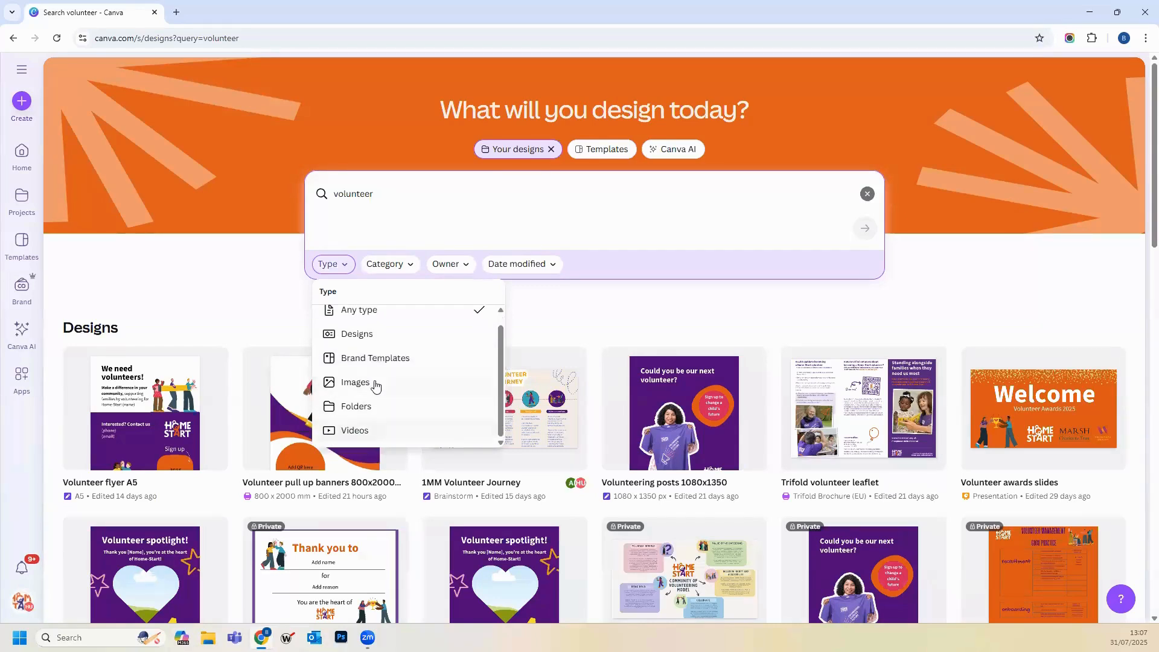
scroll(386, 338, up, 1)
click(388, 264)
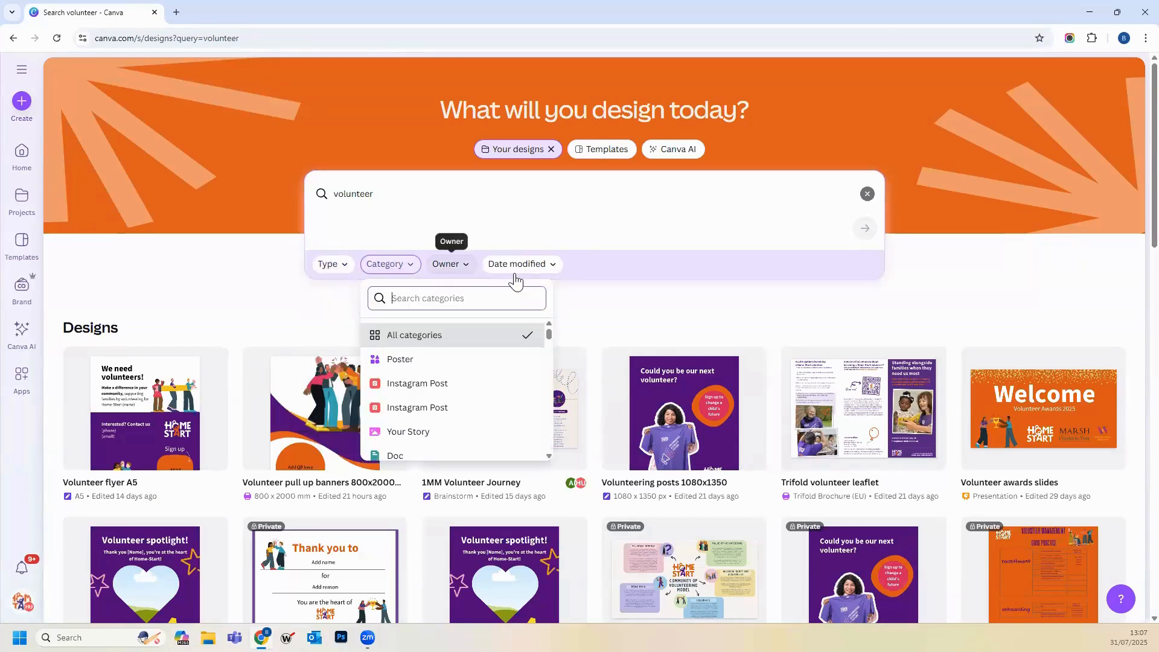
click(551, 194)
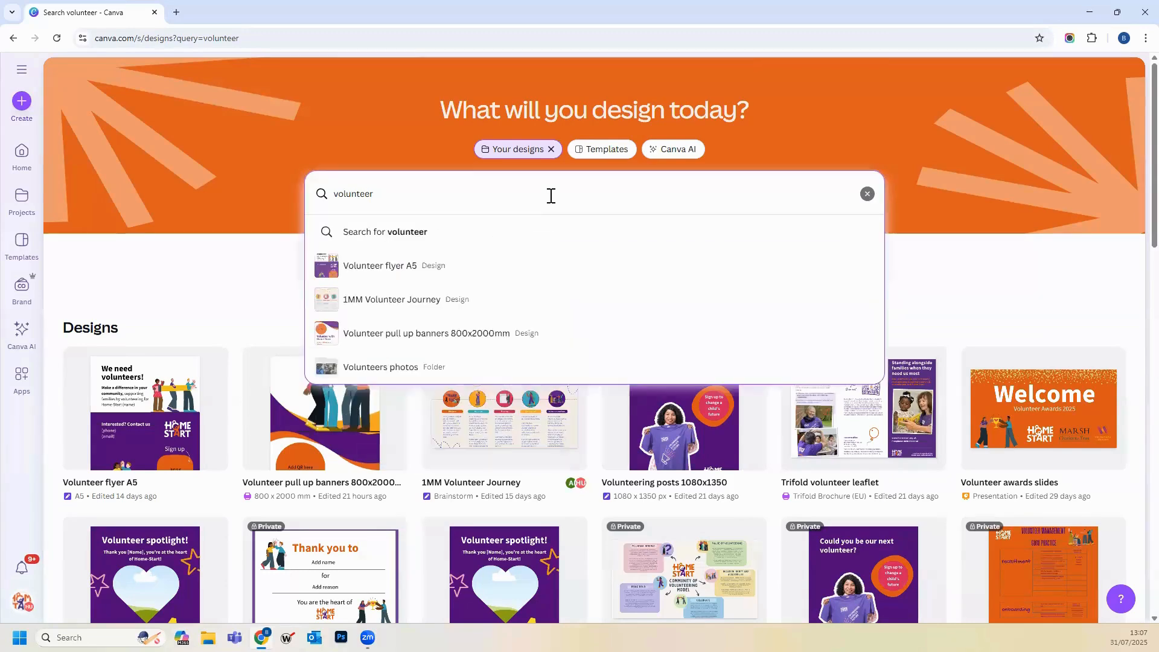
Step: Switch the "volunteer" search to templates and browse the matching templates
click(597, 151)
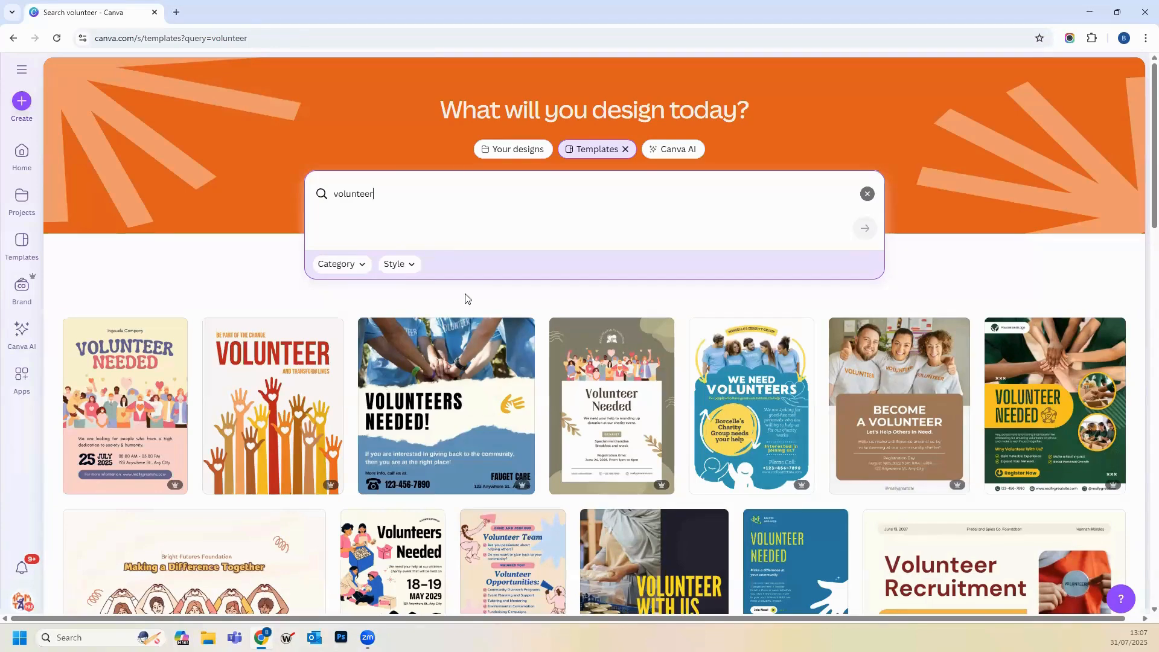
scroll(447, 300, down, 2)
scroll(444, 302, down, 1)
scroll(410, 277, up, 3)
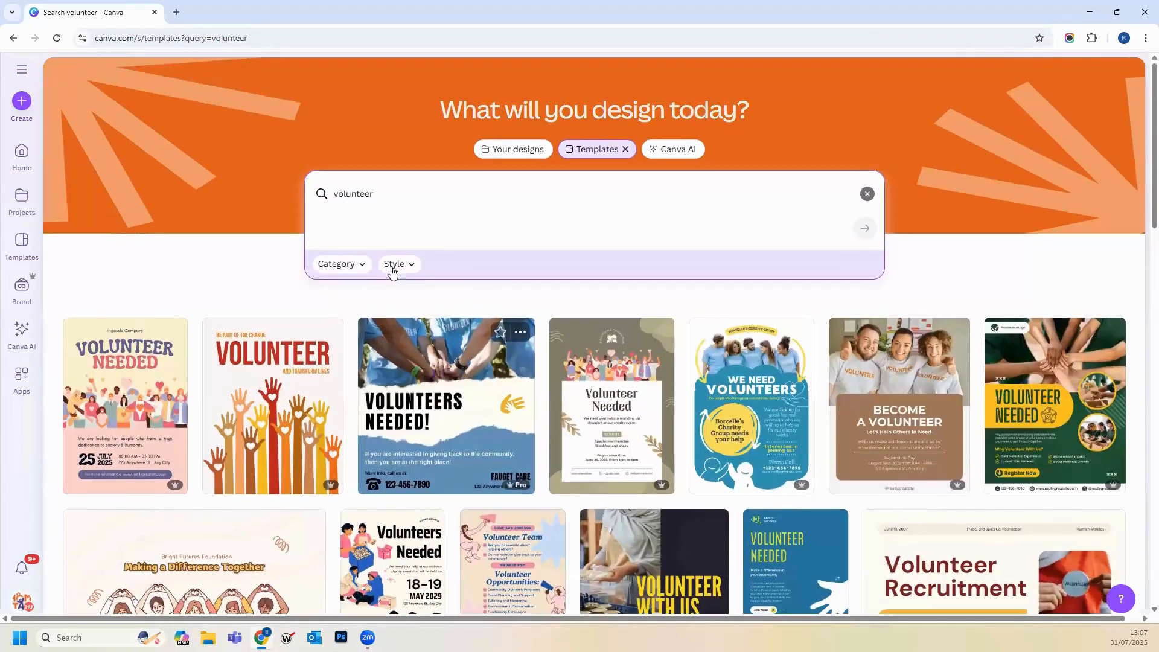
Step: Filter the volunteer templates to the Poster category, and clear the search to return to the home page
click(338, 265)
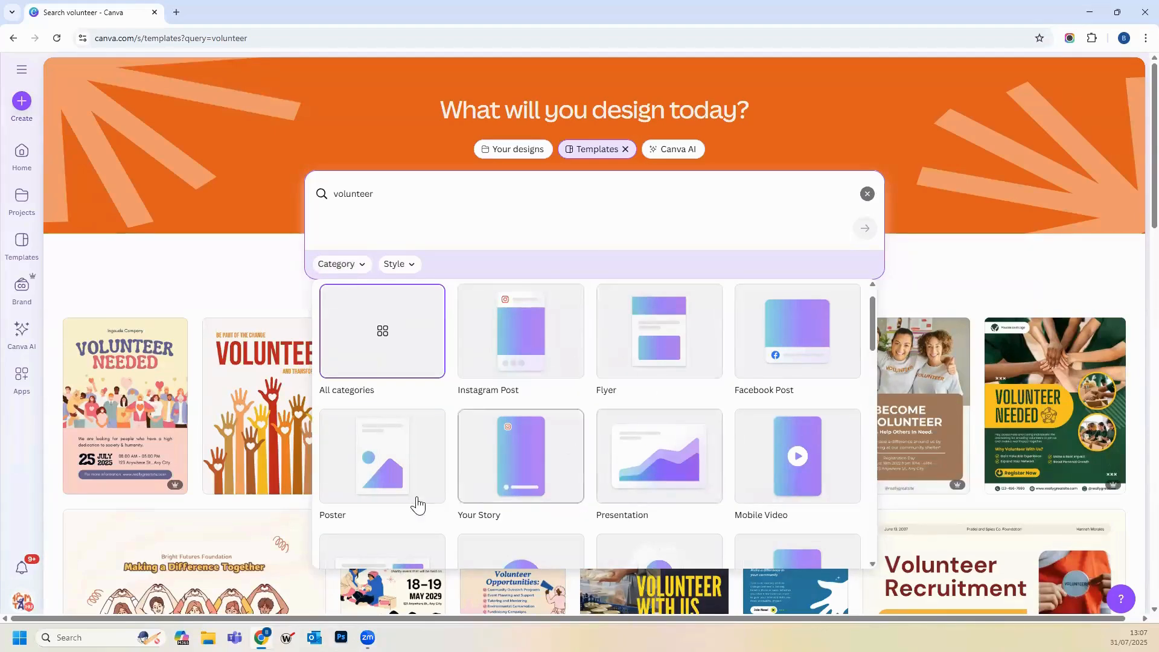
click(389, 463)
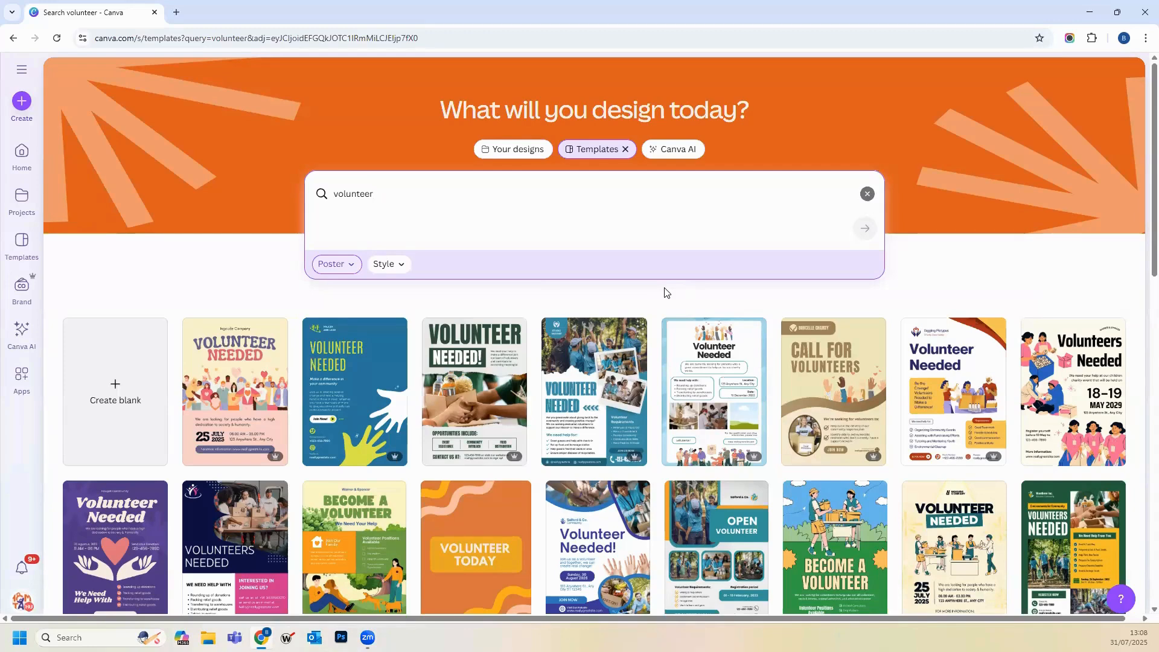
click(868, 194)
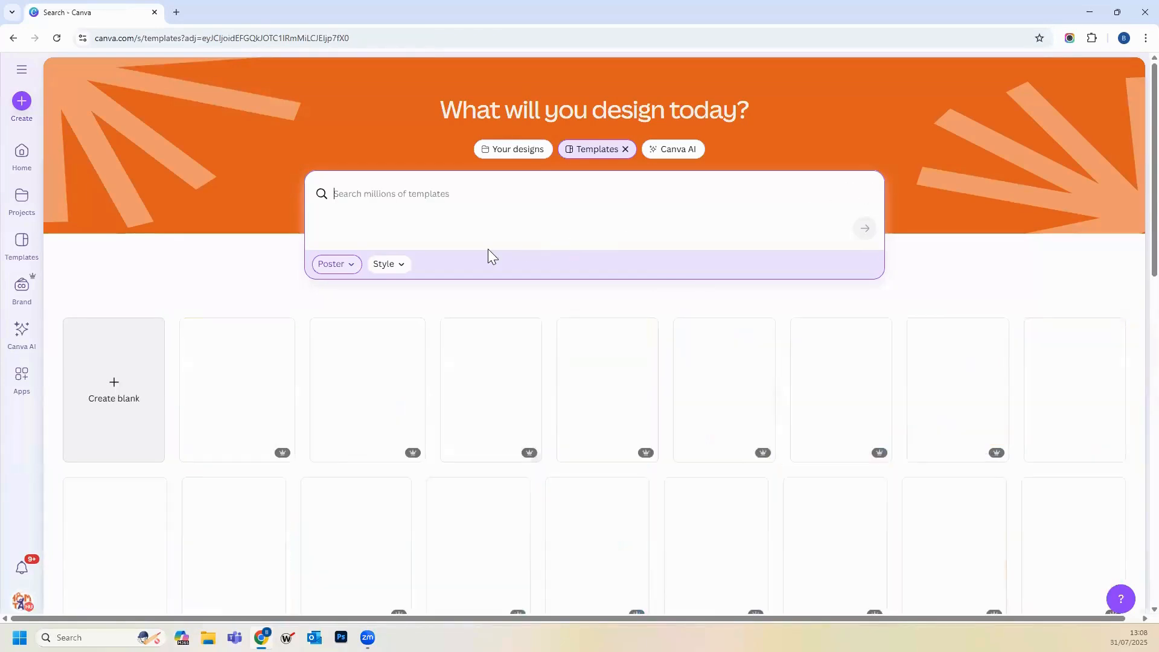
click(36, 164)
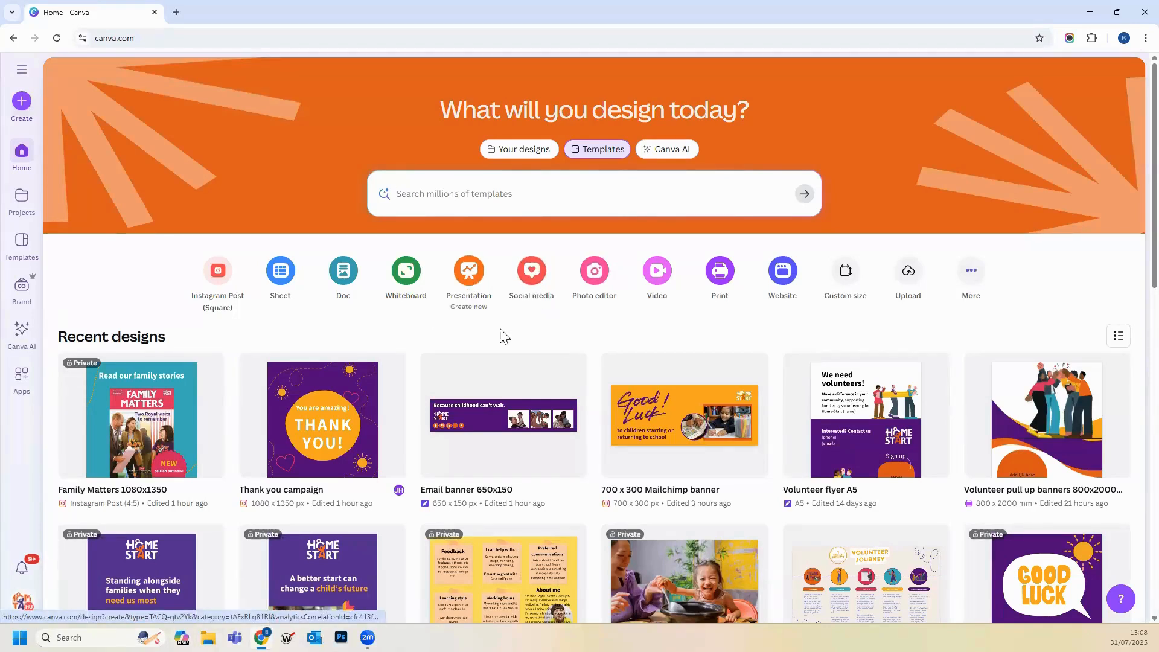
Step: Browse the social media formats, brand templates and popular templates offered for a new design, and close the dialog
click(531, 273)
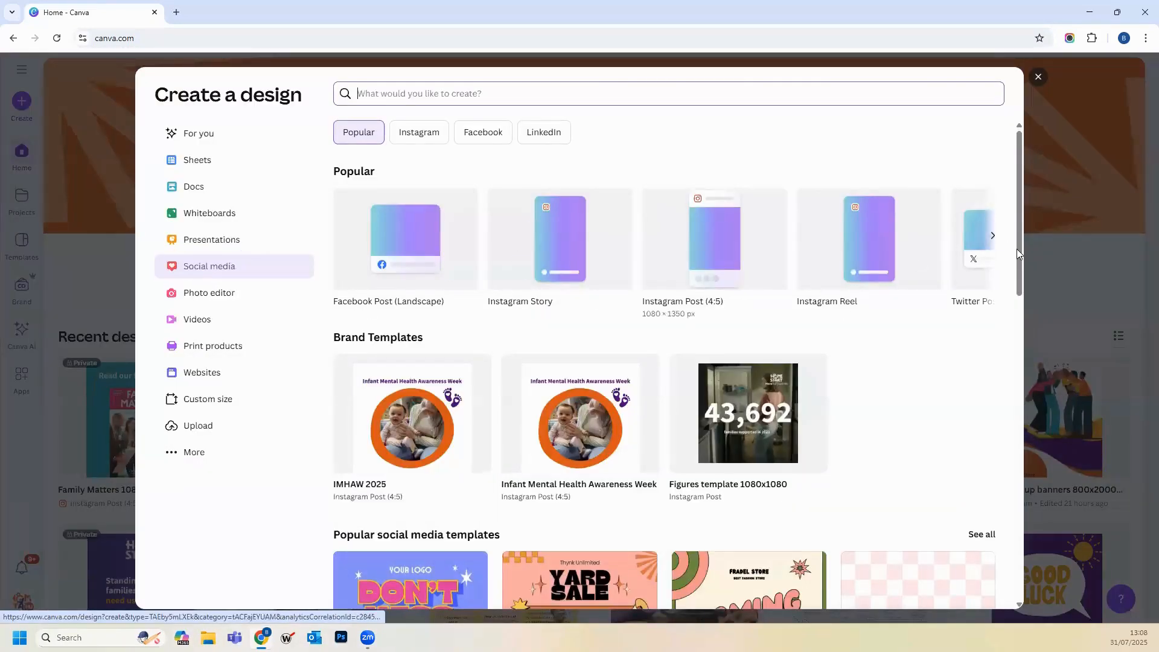
click(993, 236)
click(993, 236)
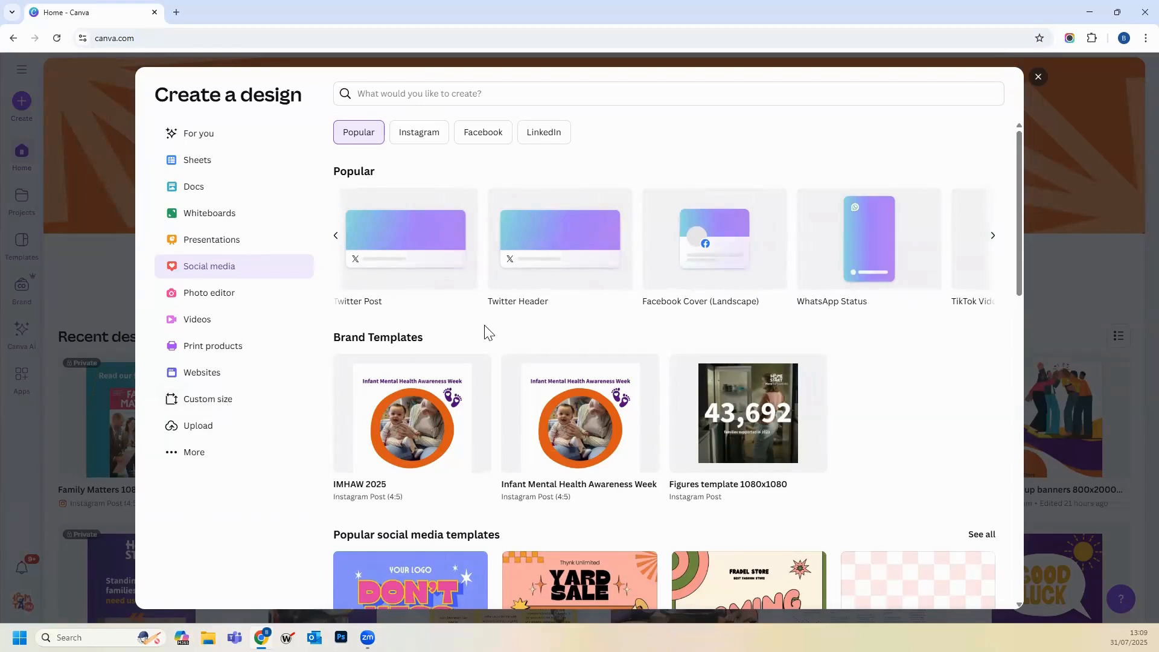
scroll(488, 334, down, 2)
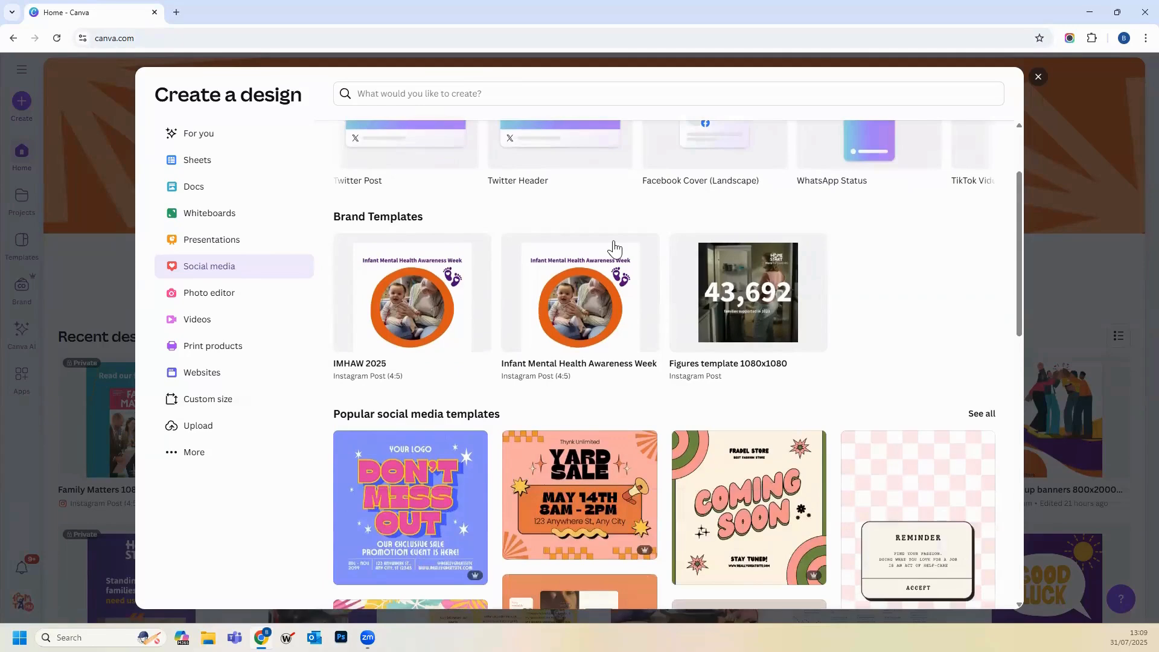
scroll(853, 265, down, 3)
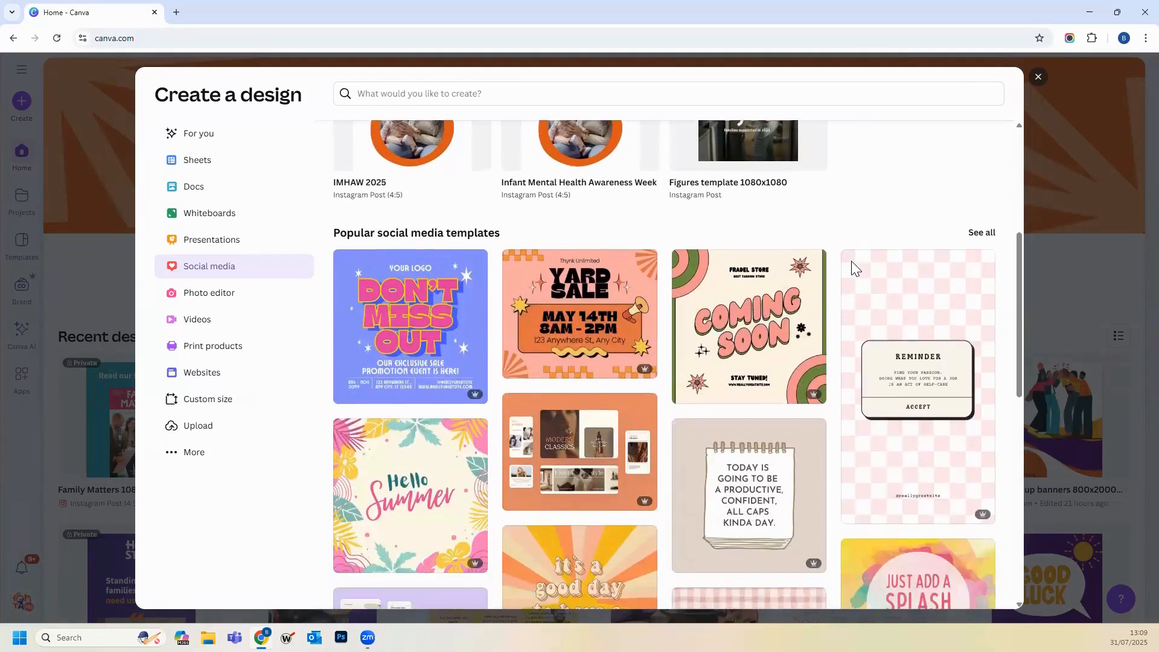
scroll(851, 264, down, 2)
scroll(803, 247, up, 2)
scroll(803, 247, up, 5)
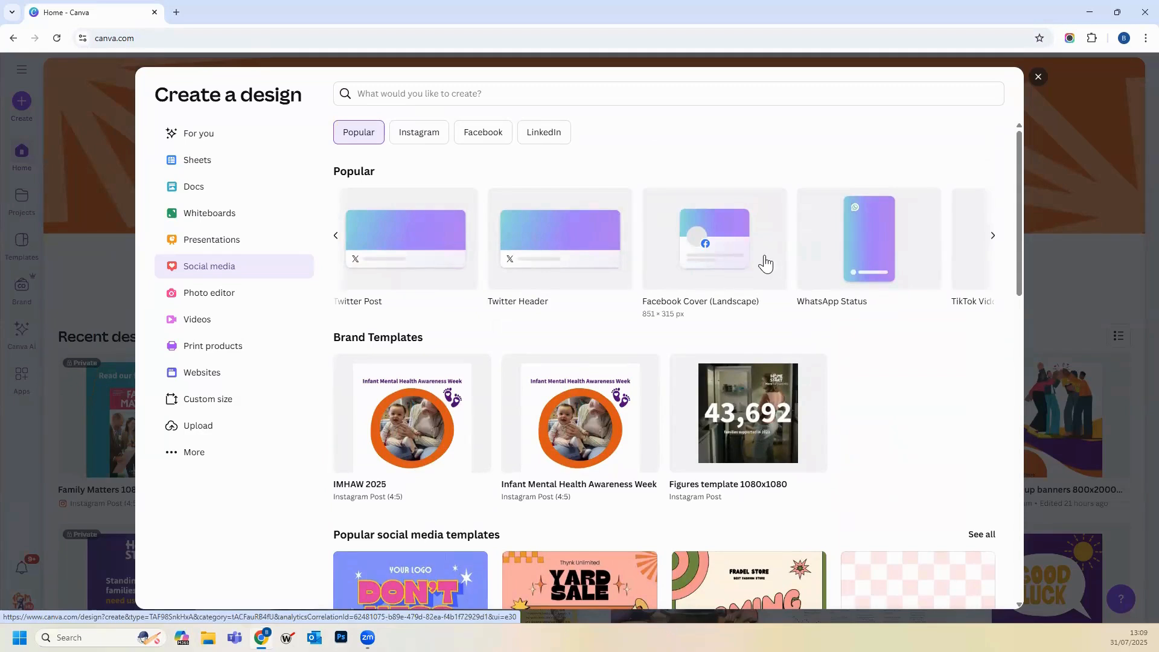
click(1037, 80)
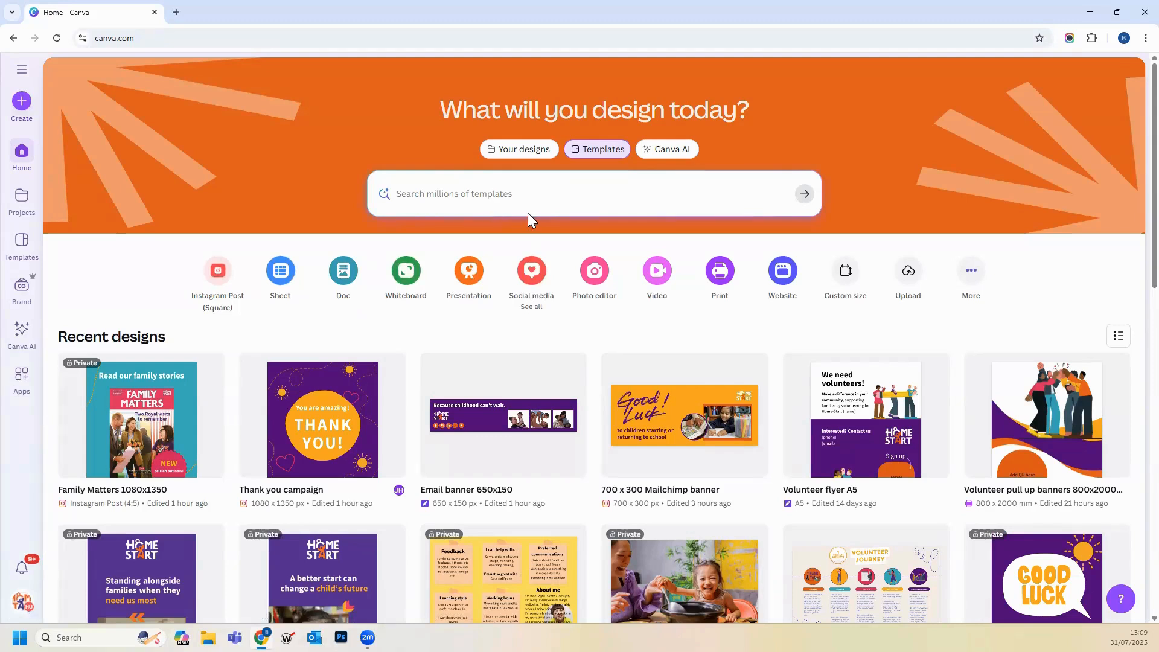
Step: Review the Create a design options through the general create command and close them without creating anything
click(21, 103)
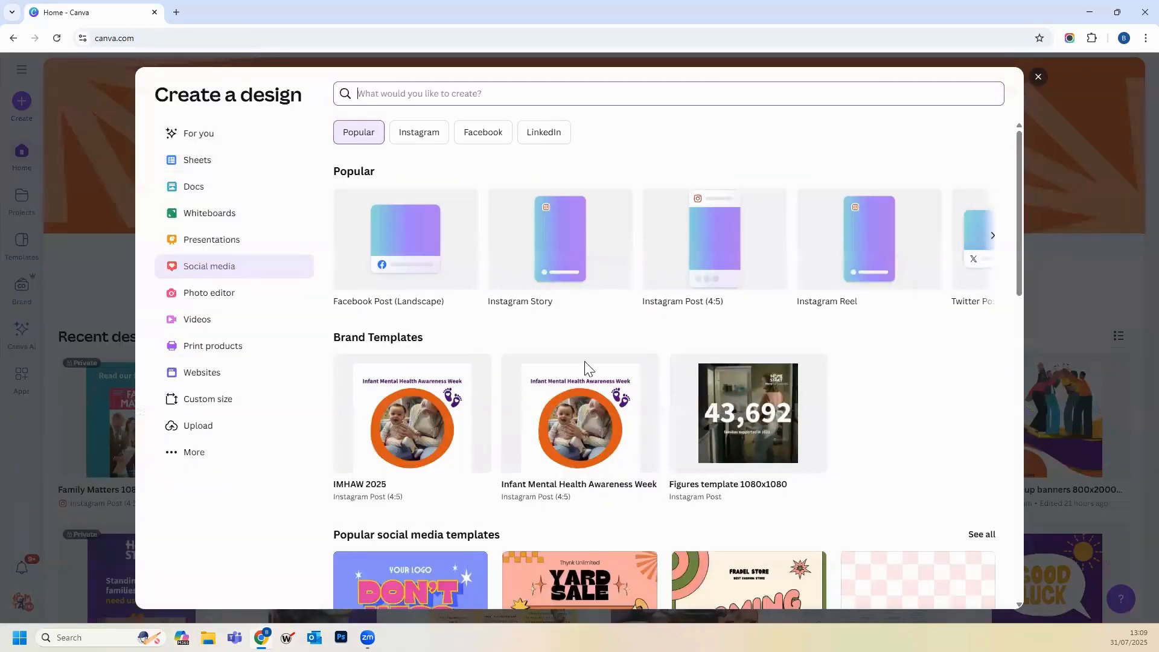
click(1039, 79)
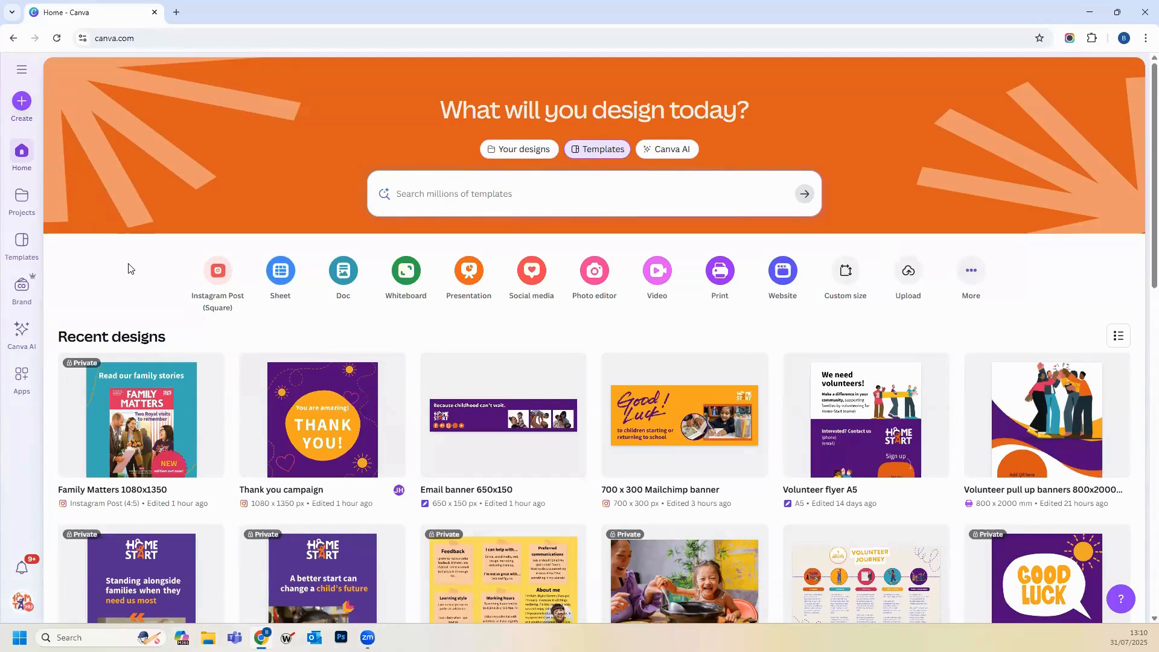
Step: View the Projects page with its designs and folders, and the Templates page with its categories
click(18, 199)
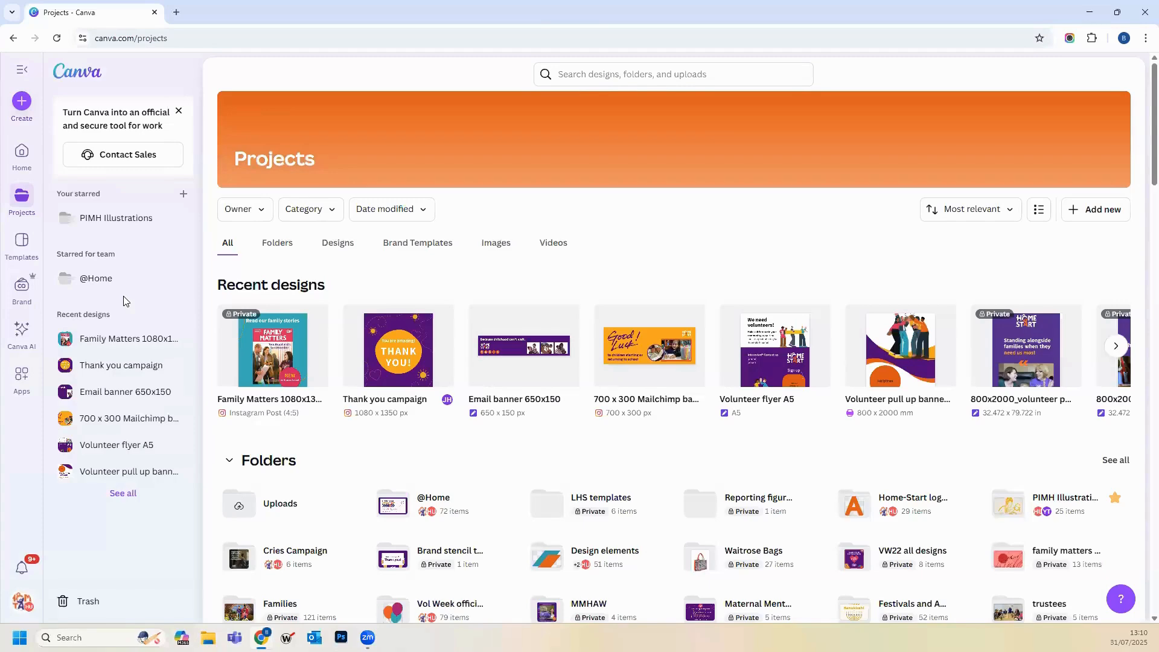
click(23, 244)
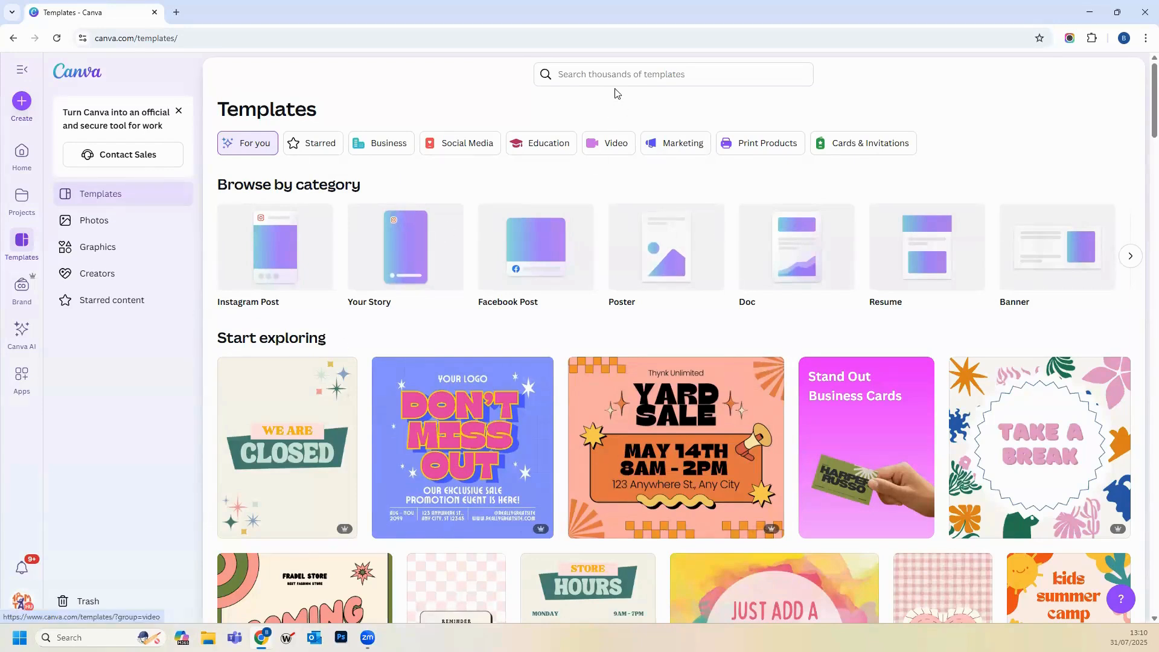
Step: View the Brand Templates page and open the HSUK brand kit
click(11, 299)
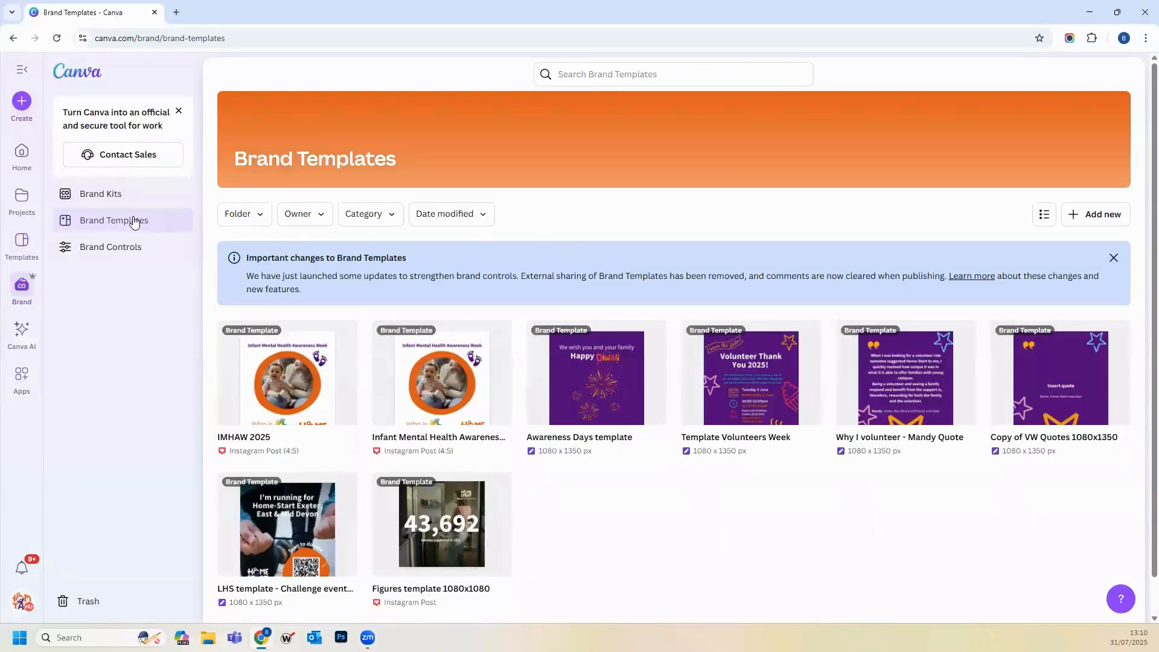
click(120, 195)
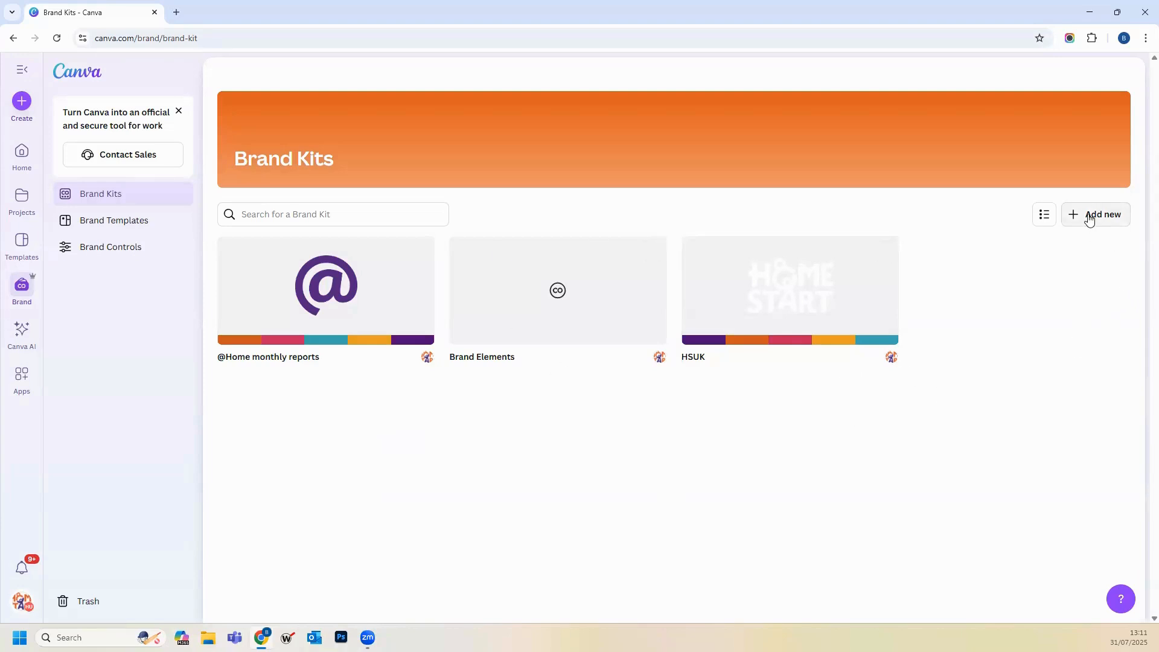
click(844, 299)
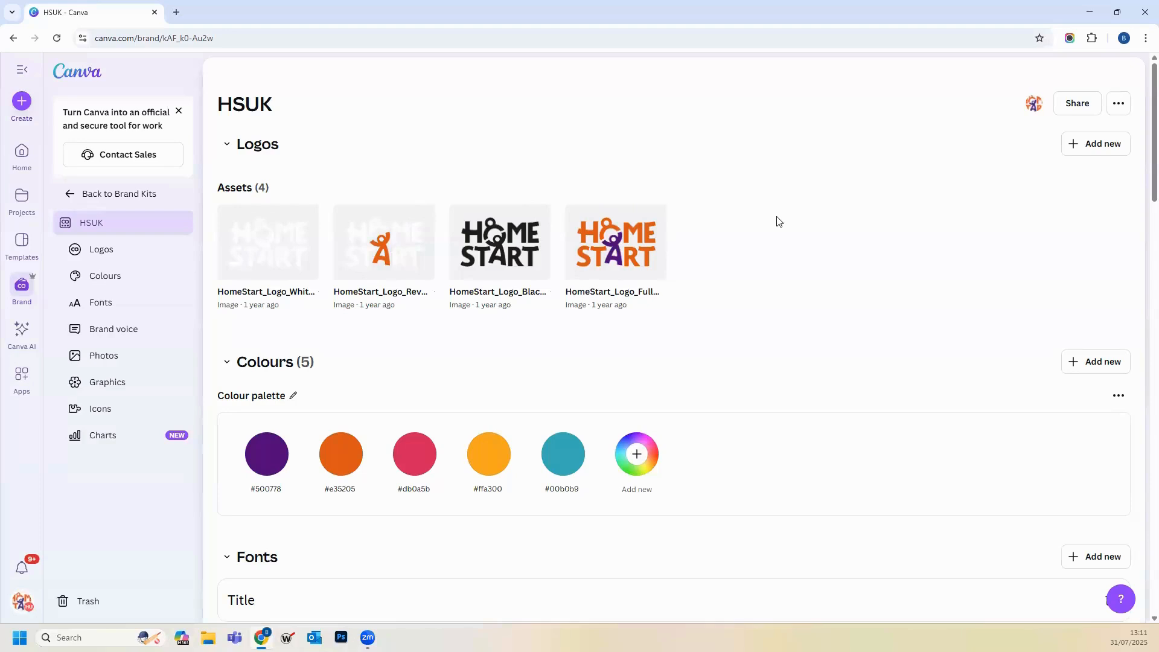
Step: Add a new solid colour to the HSUK colour palette and set its hex code to #00B0B9
scroll(776, 221, down, 2)
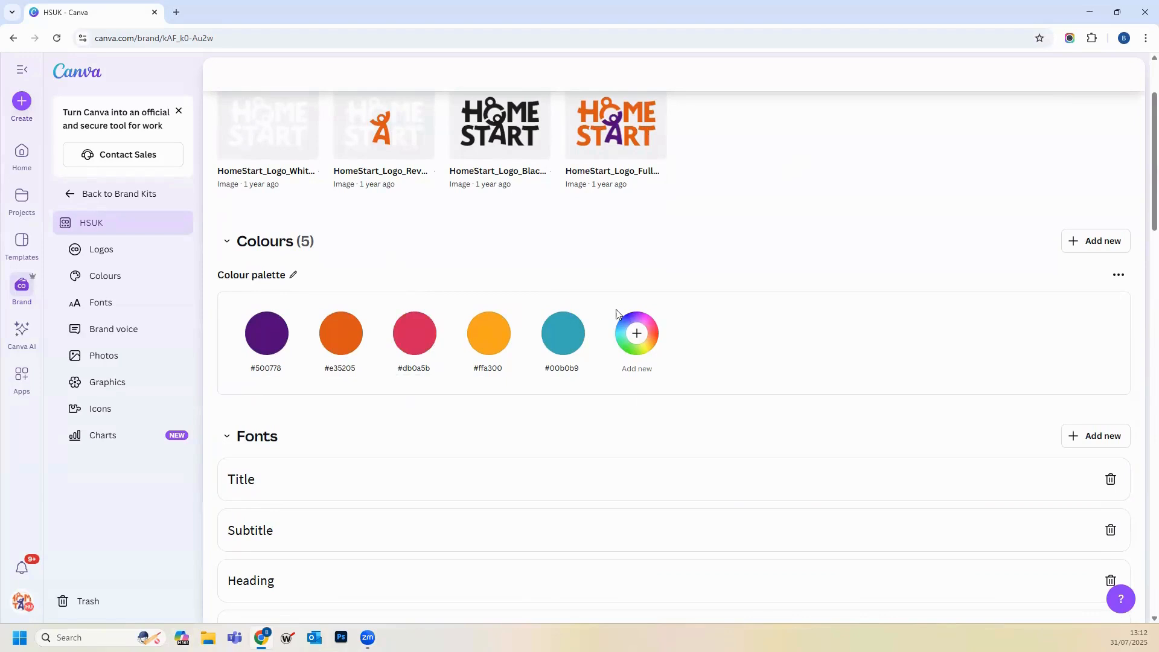
click(639, 334)
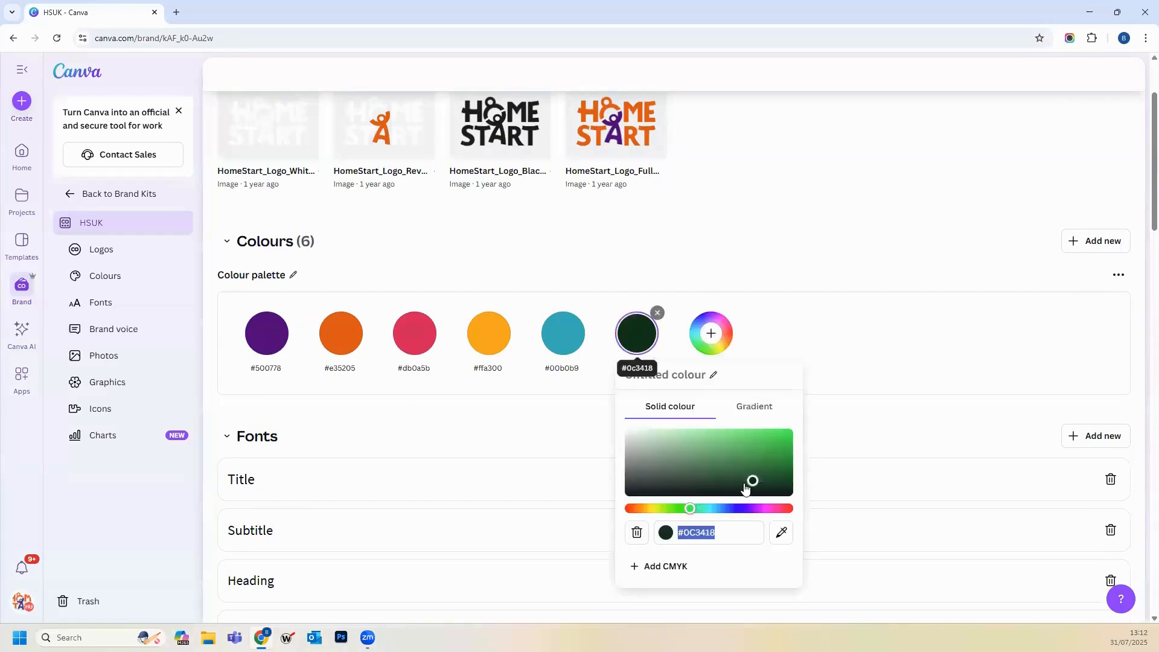
click(679, 533)
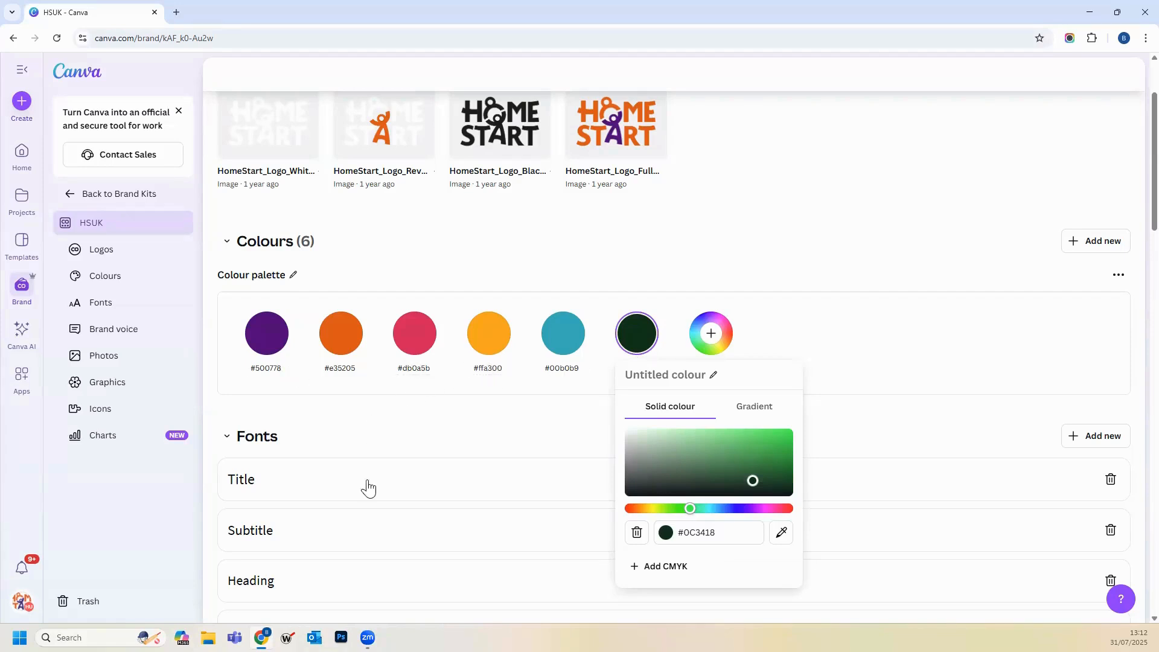
double_click(695, 533)
key(BackSpace)
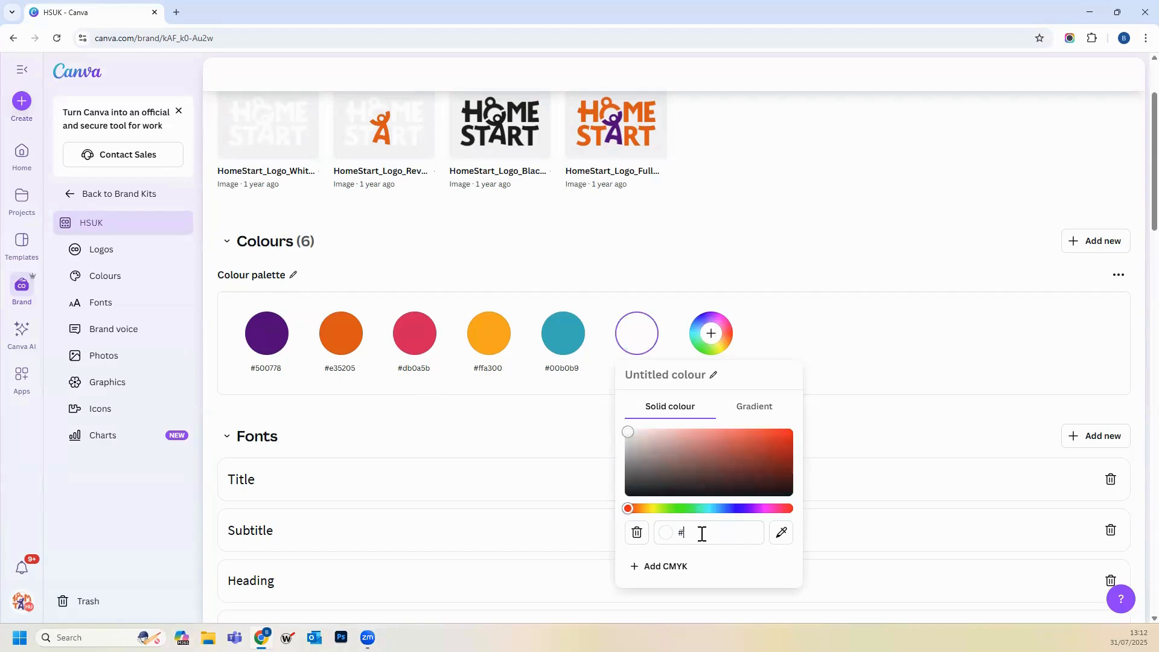
text(0)
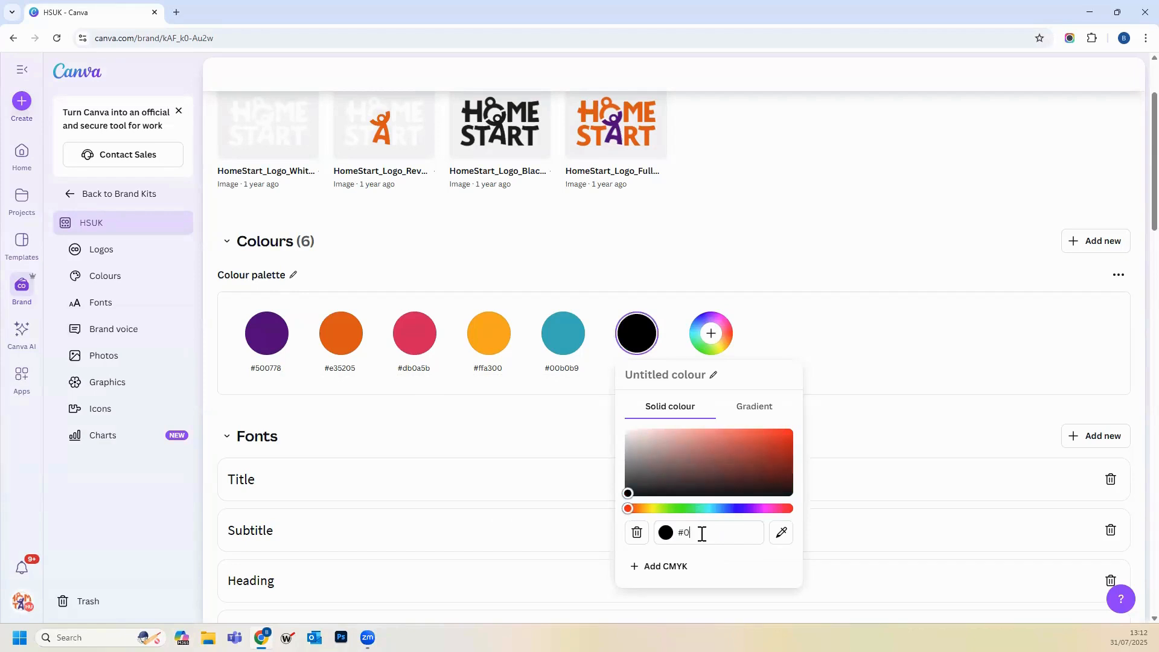
text(0B0)
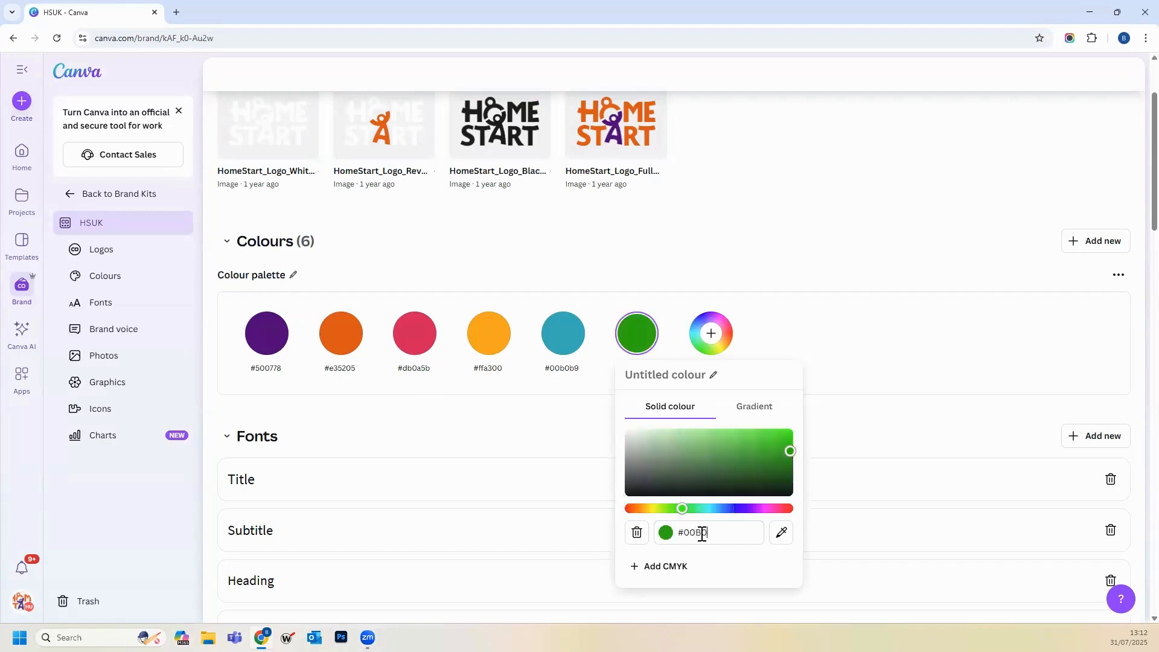
text(B9)
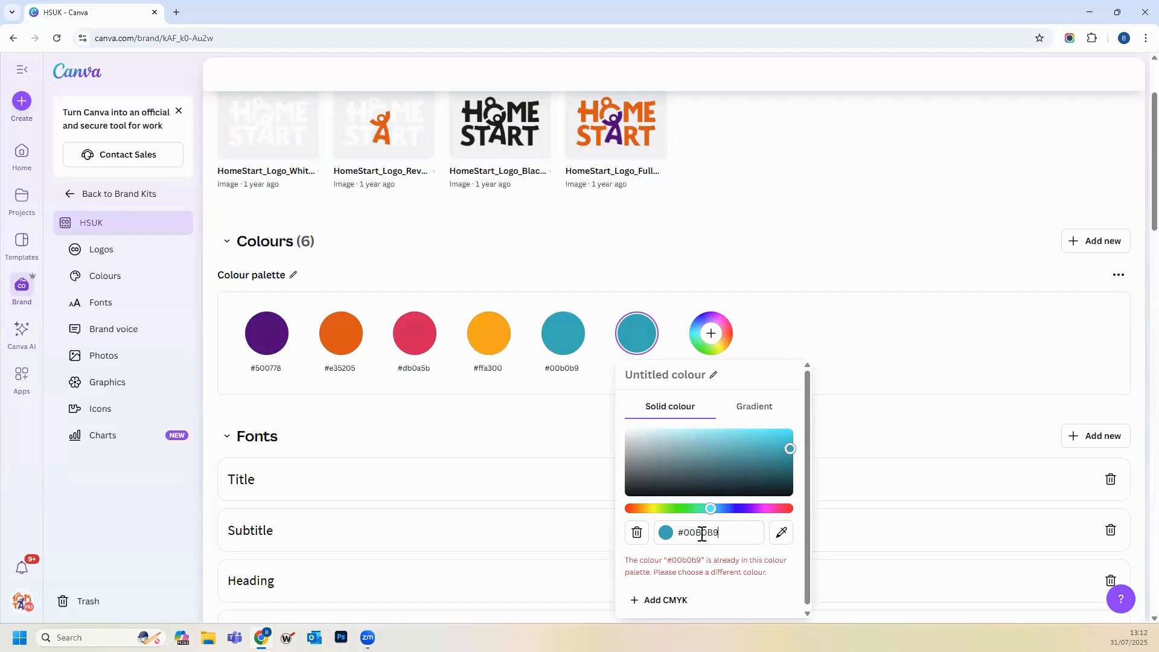
Step: Clear the new swatch's hex code and delete that swatch from the HSUK colour palette
key(BackSpace)
key(BackSpace)
key(BackSpace)
key(BackSpace)
key(BackSpace)
key(BackSpace)
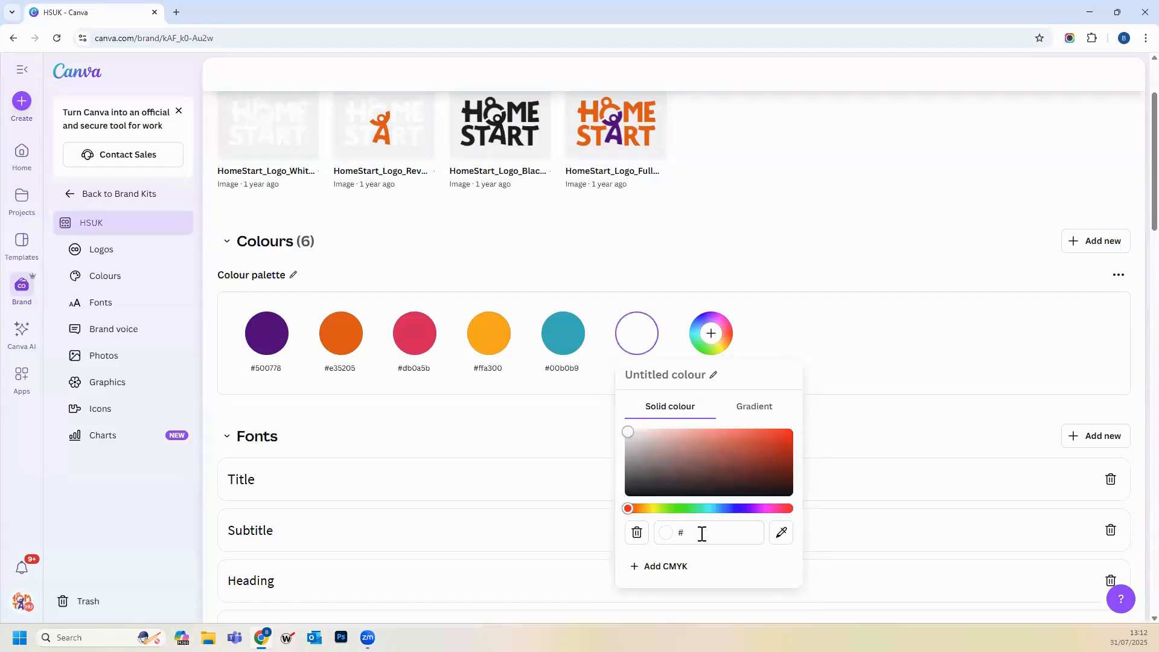
click(893, 310)
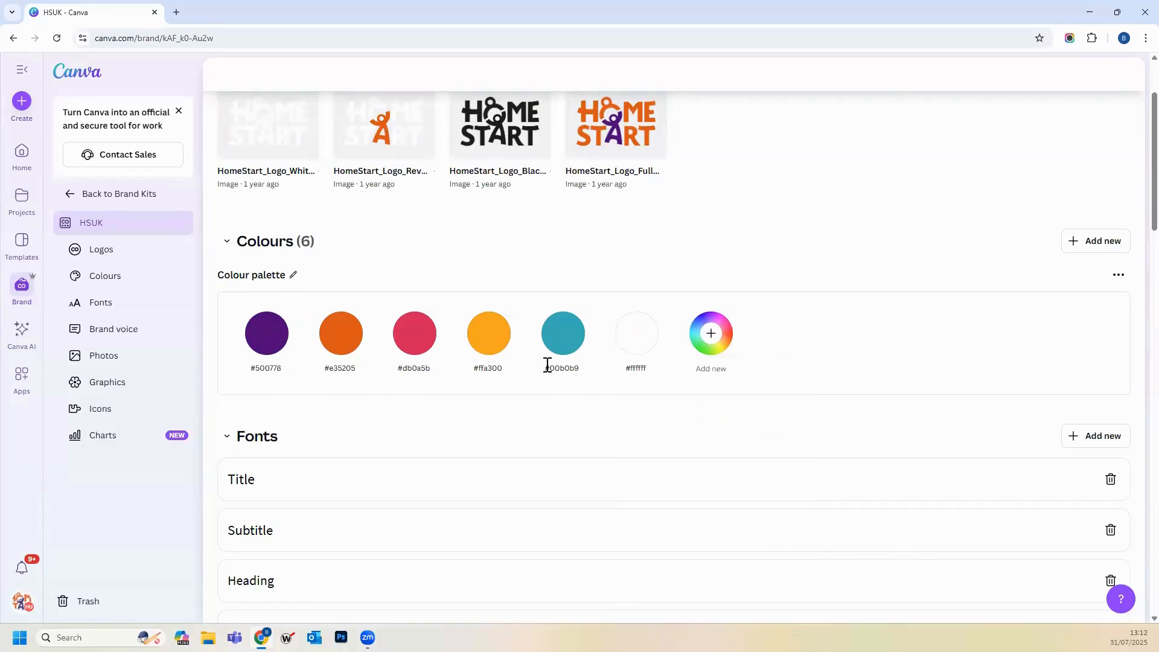
mouse_move(658, 315)
click(657, 314)
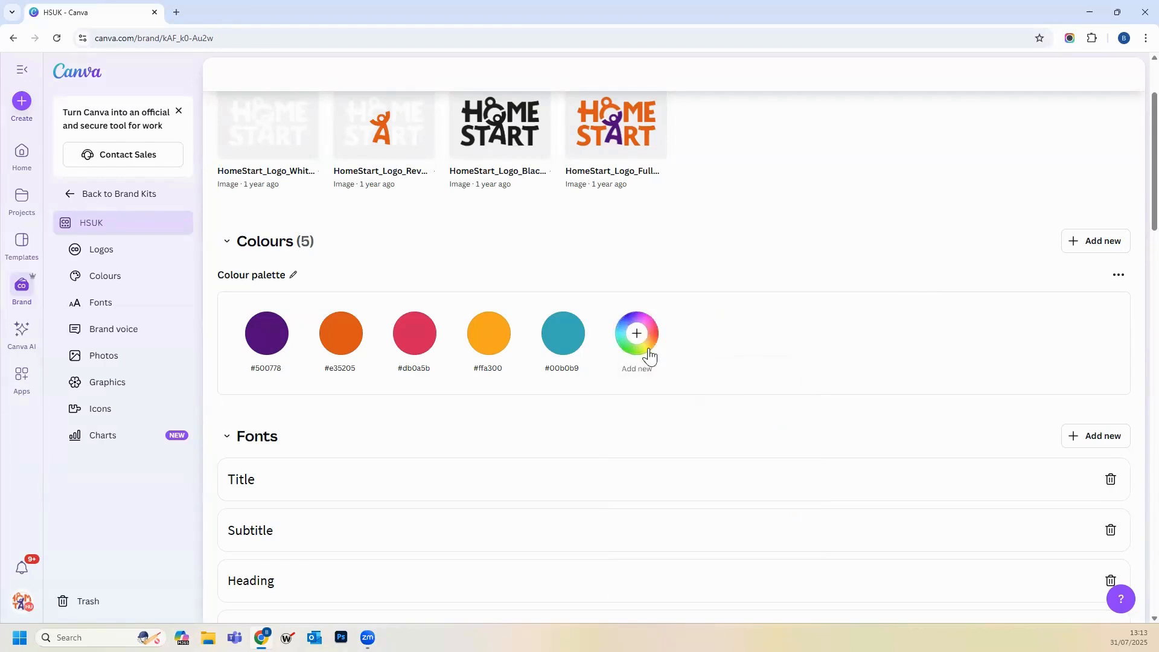
Step: Review the HSUK brand kit's logos, colours, fonts, brand voice, photos, graphics and icons sections
scroll(784, 290, up, 3)
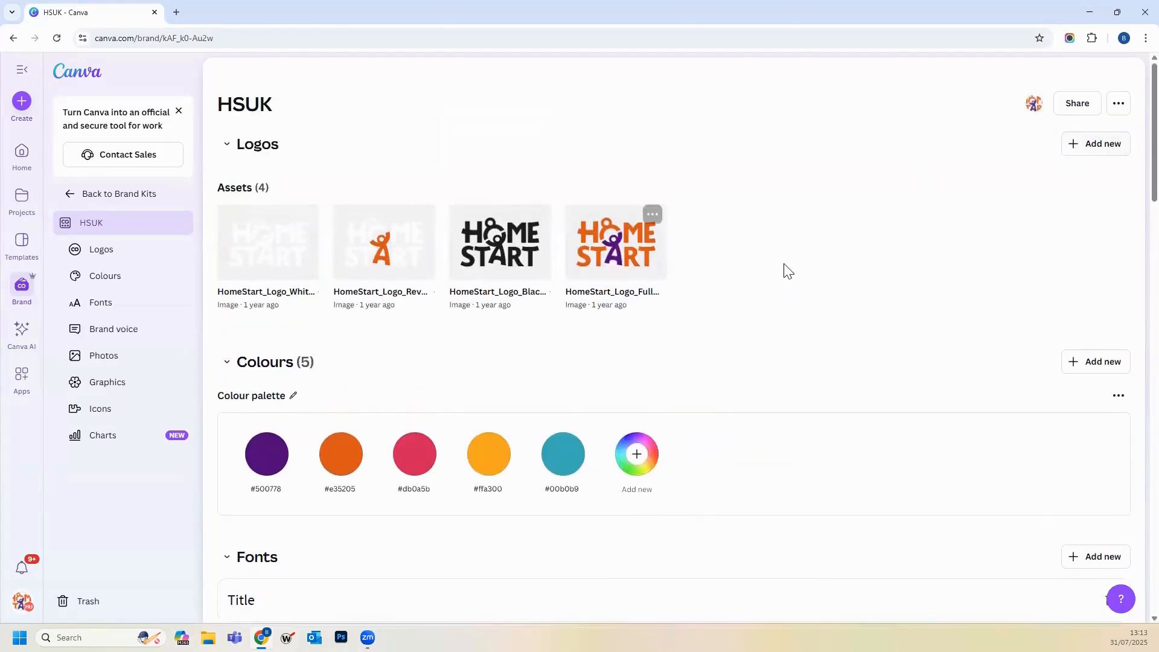
scroll(784, 270, down, 1)
scroll(785, 270, down, 5)
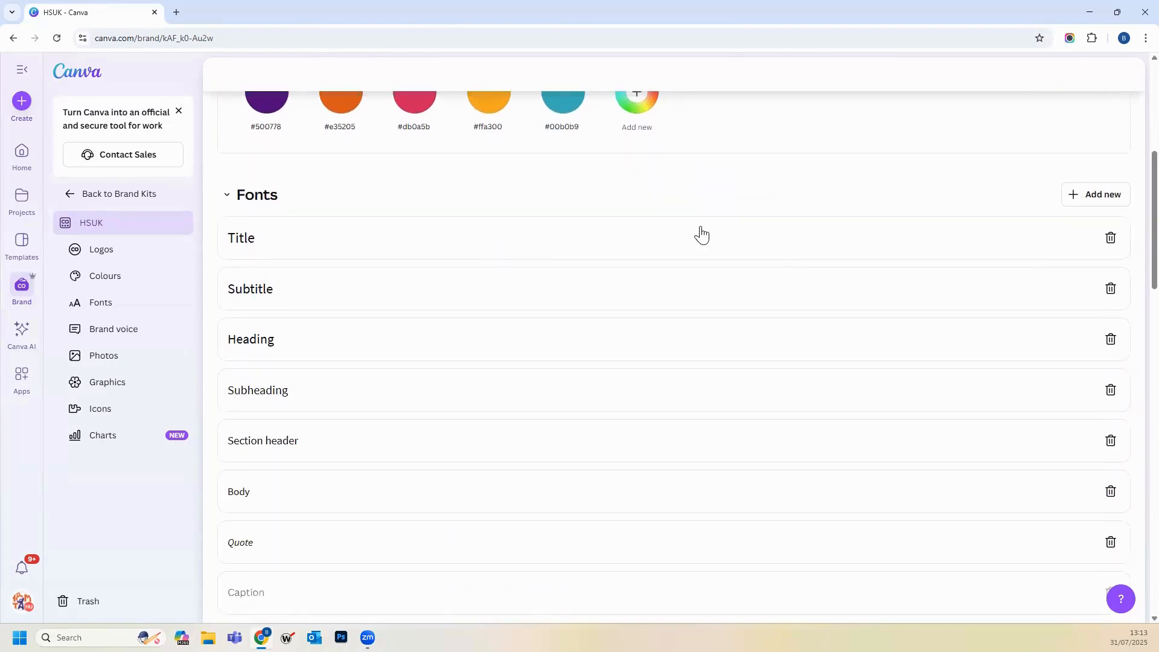
scroll(701, 234, down, 1)
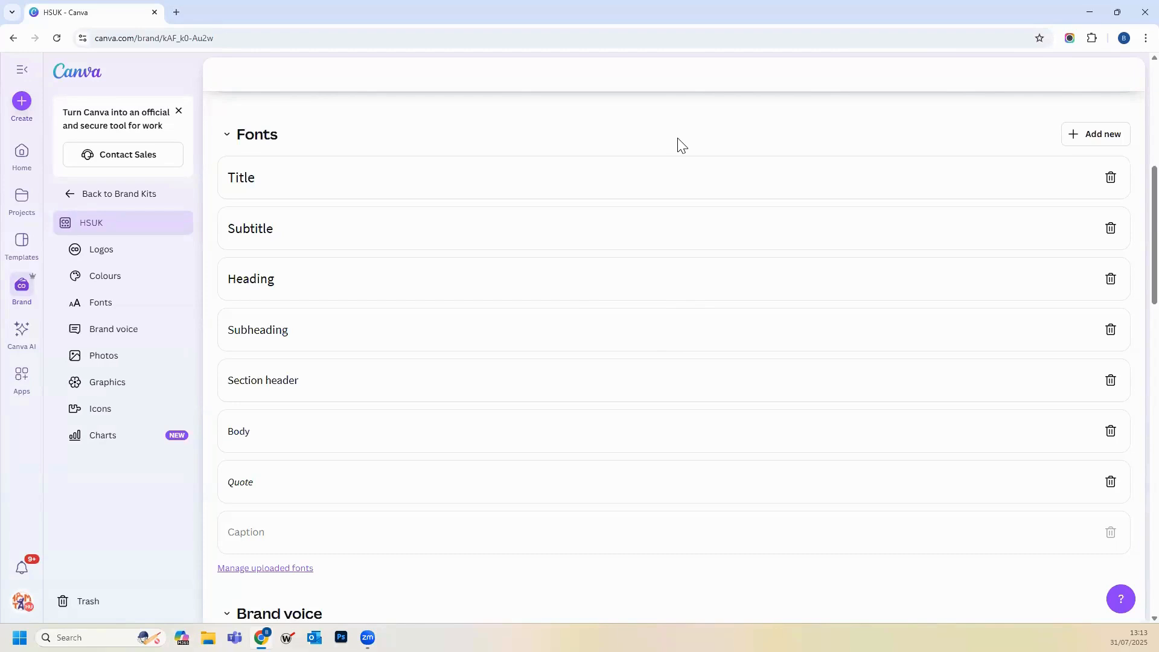
scroll(680, 145, down, 4)
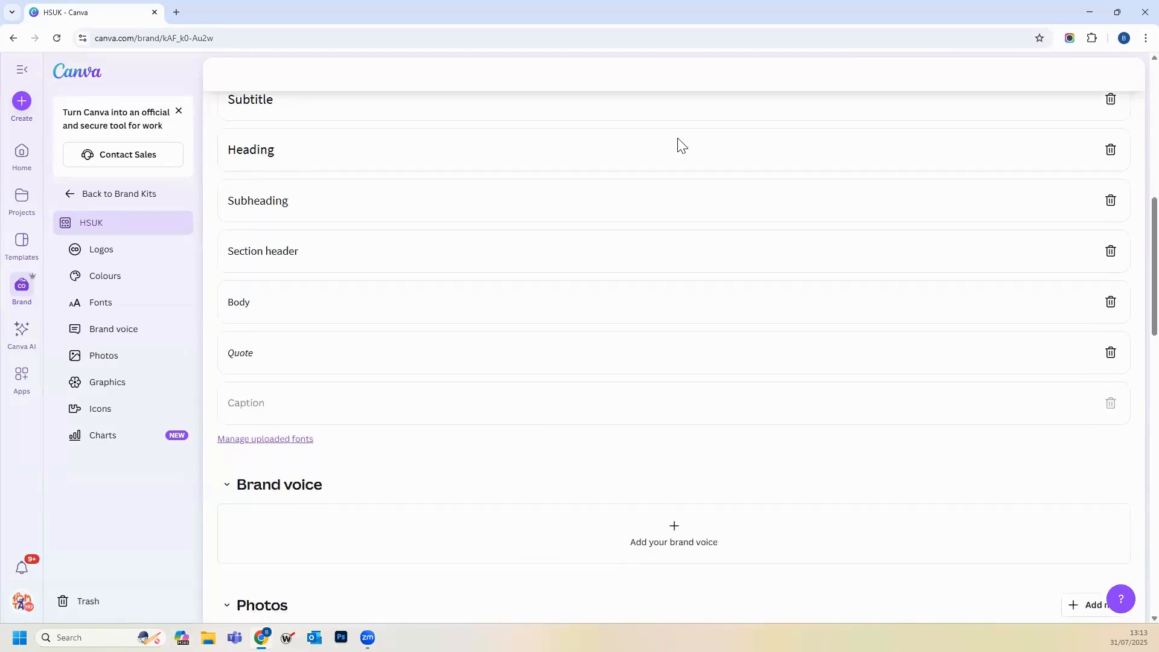
scroll(680, 145, down, 4)
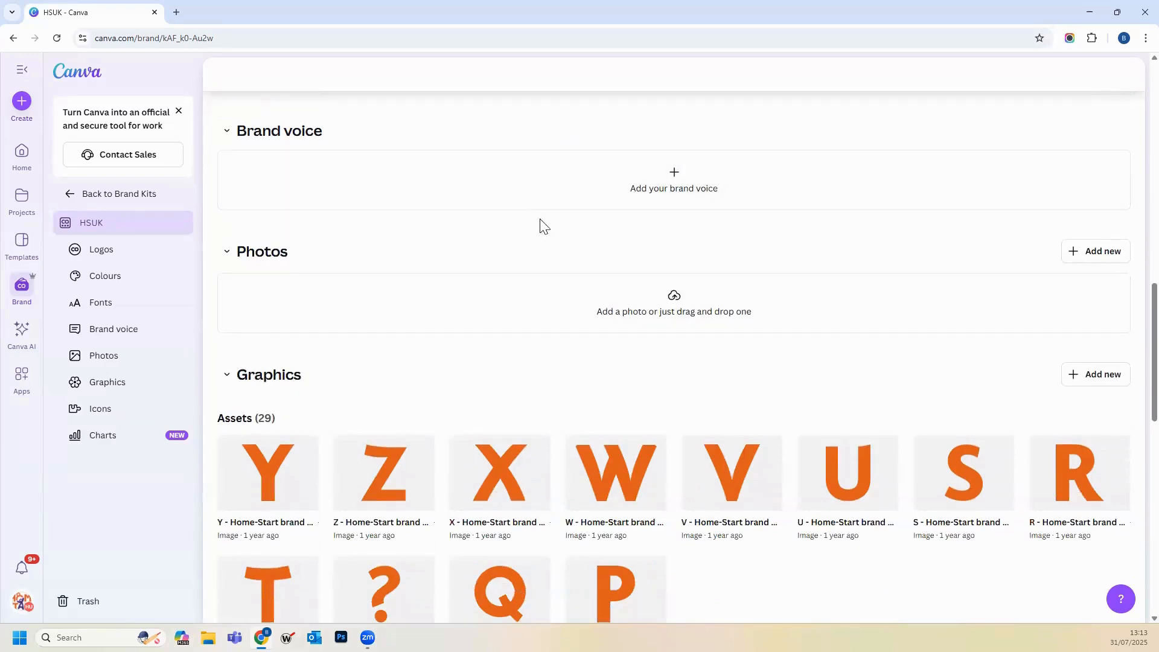
scroll(541, 228, down, 2)
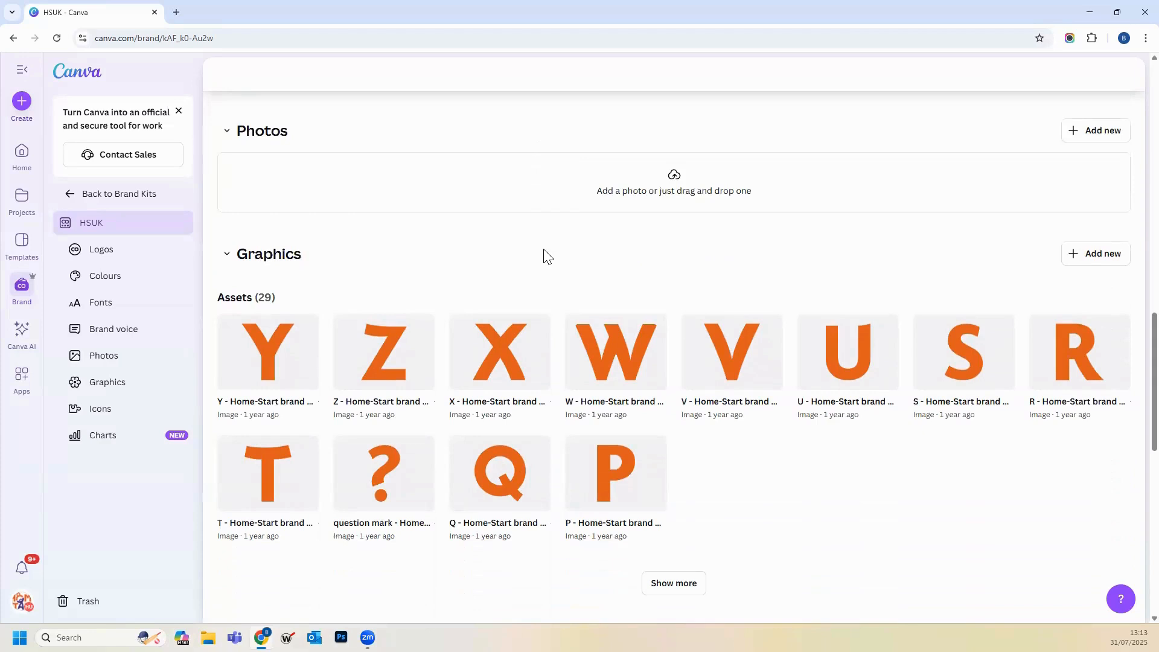
scroll(545, 259, down, 6)
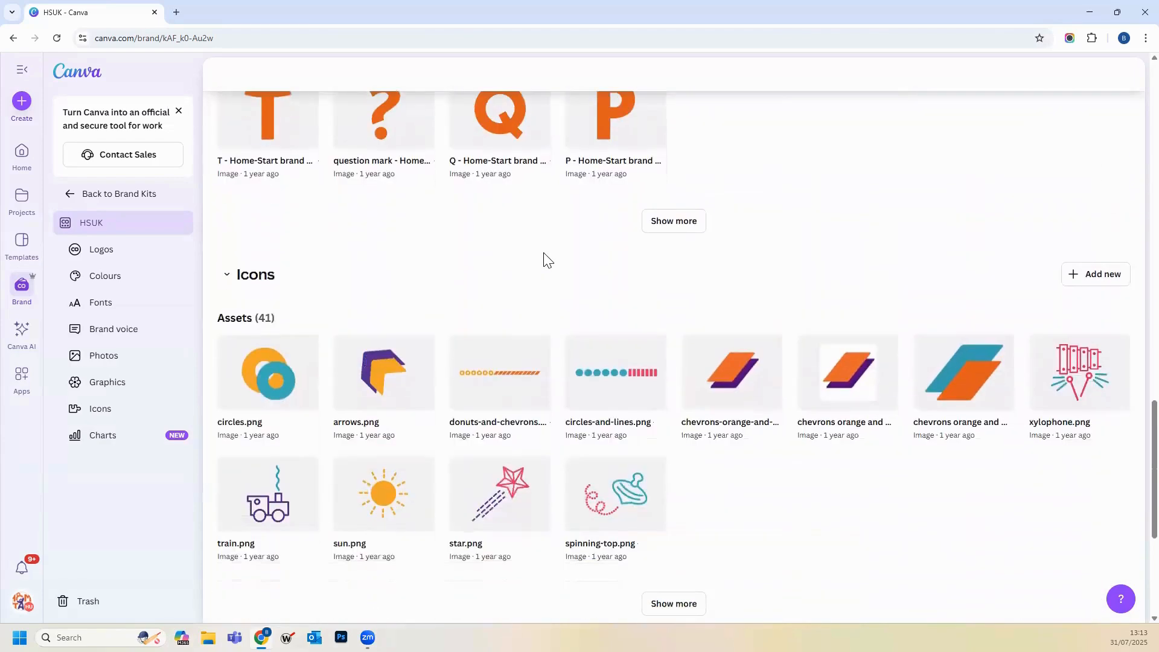
scroll(545, 258, down, 1)
scroll(545, 259, up, 8)
scroll(545, 260, up, 15)
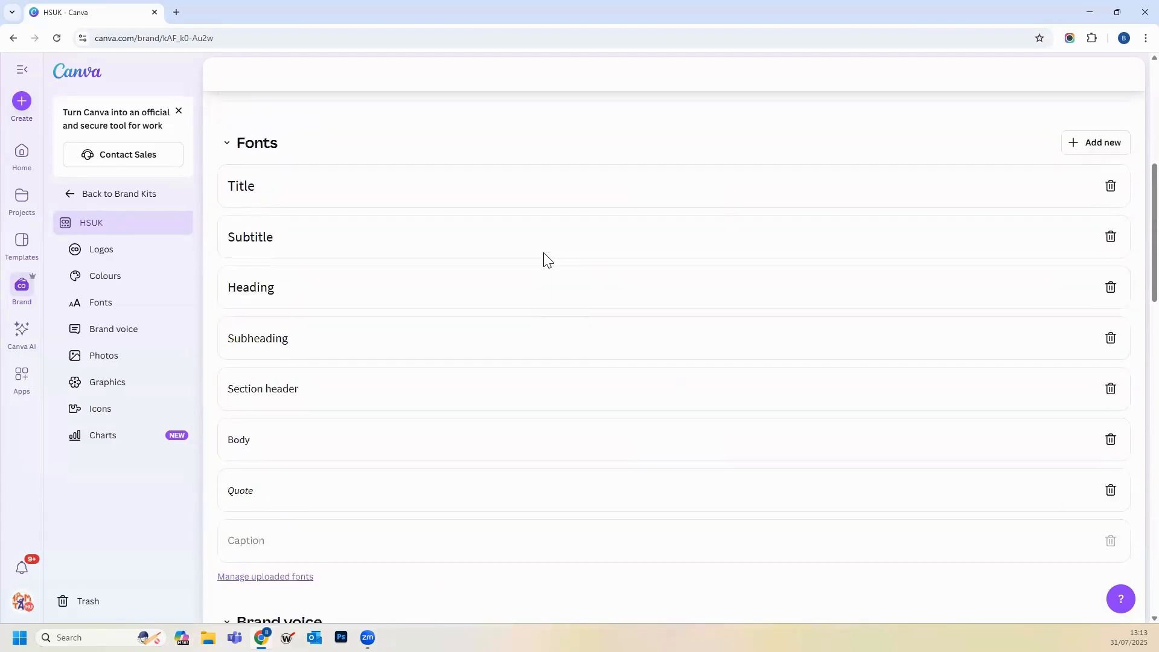
scroll(766, 308, down, 1)
scroll(765, 308, up, 1)
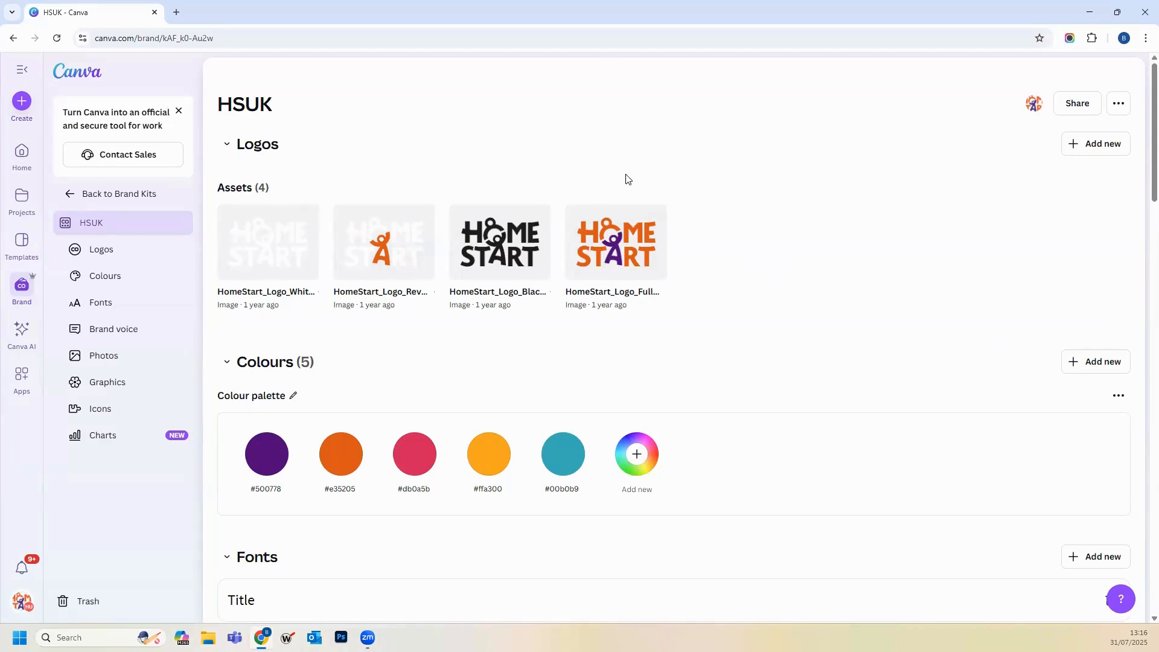
Step: View the options for adding logos, open the logo upload file chooser, and close it without uploading
click(1095, 150)
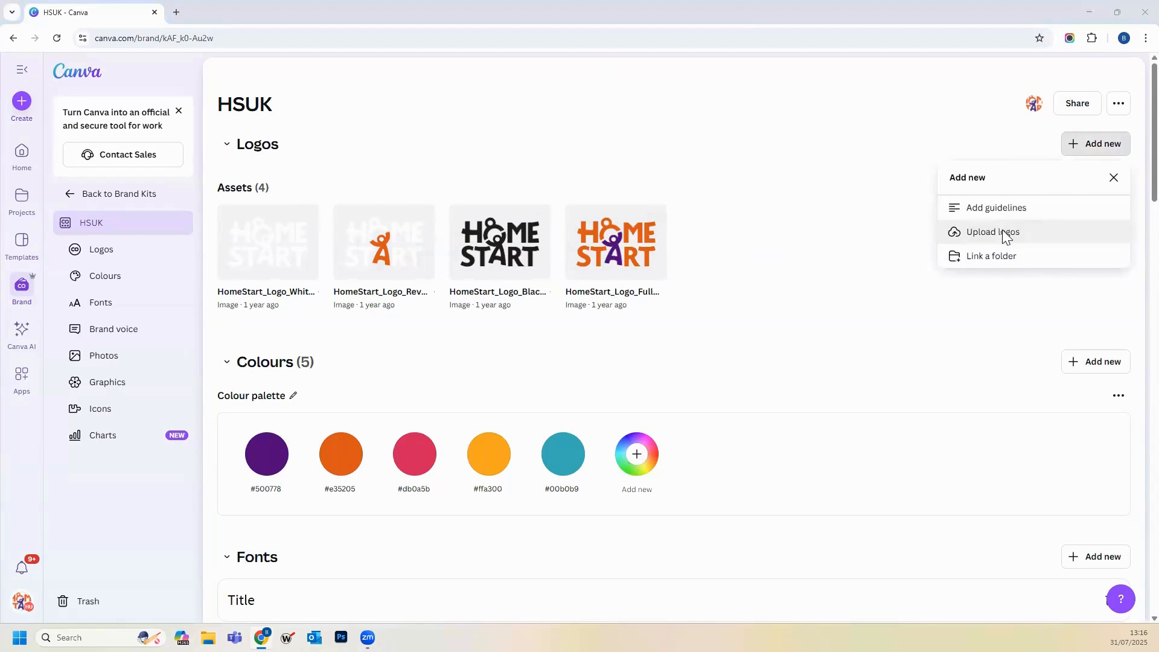
click(1006, 238)
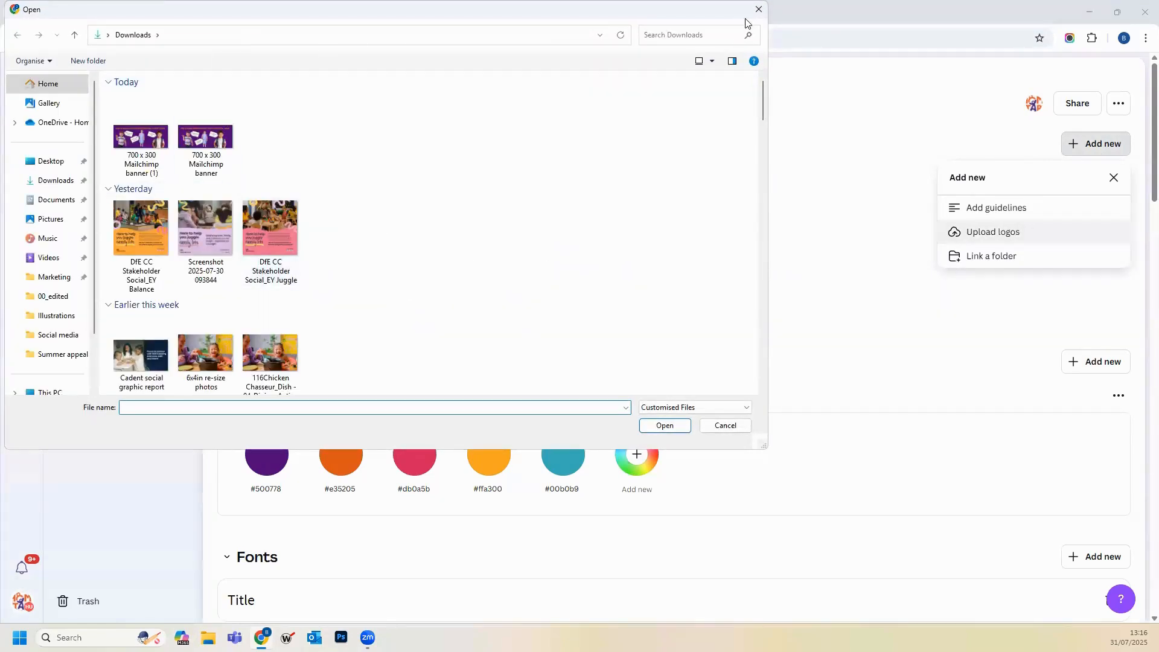
click(758, 9)
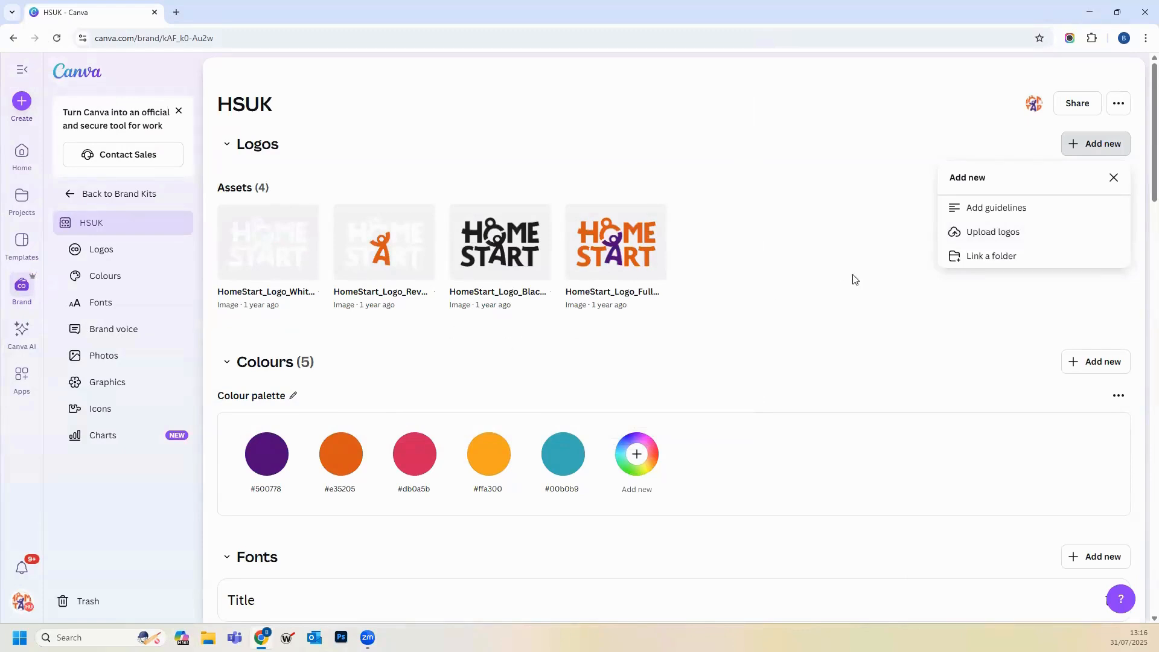
click(839, 300)
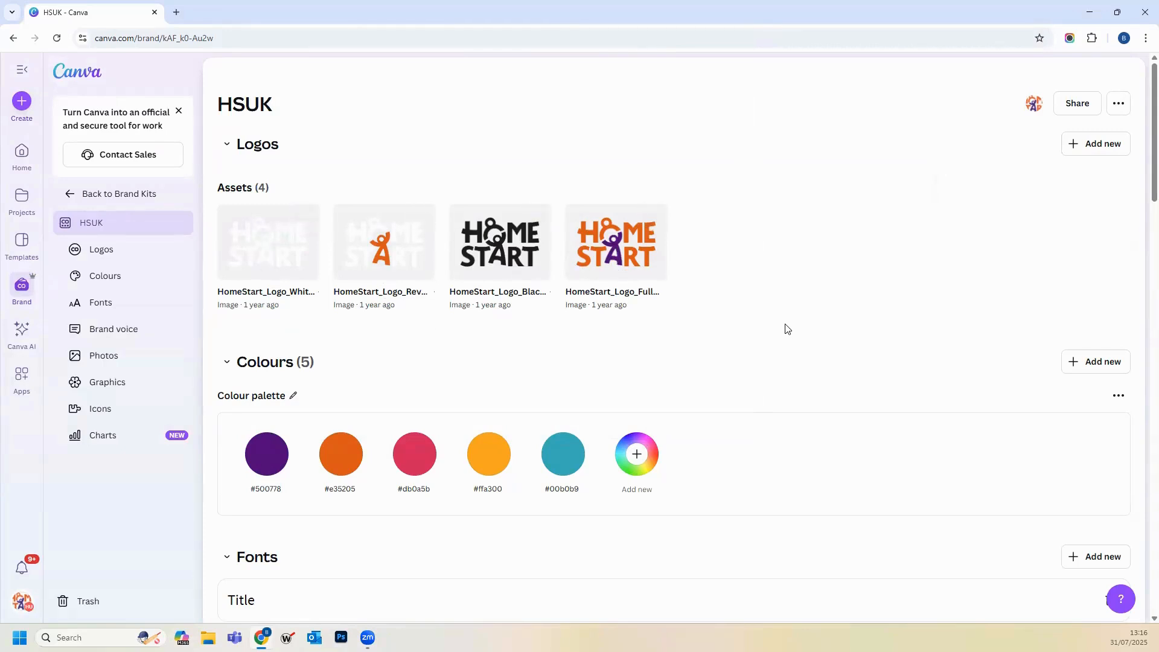
Step: Add a white #FFFFFF swatch to the HSUK colour palette
scroll(786, 329, down, 3)
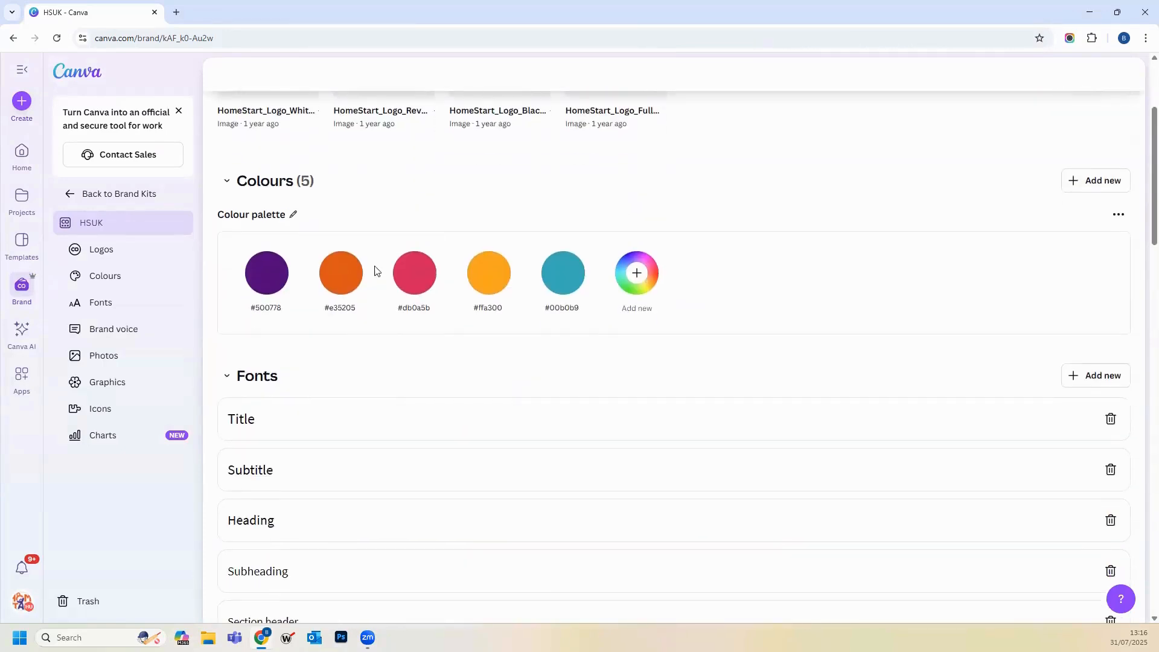
click(636, 278)
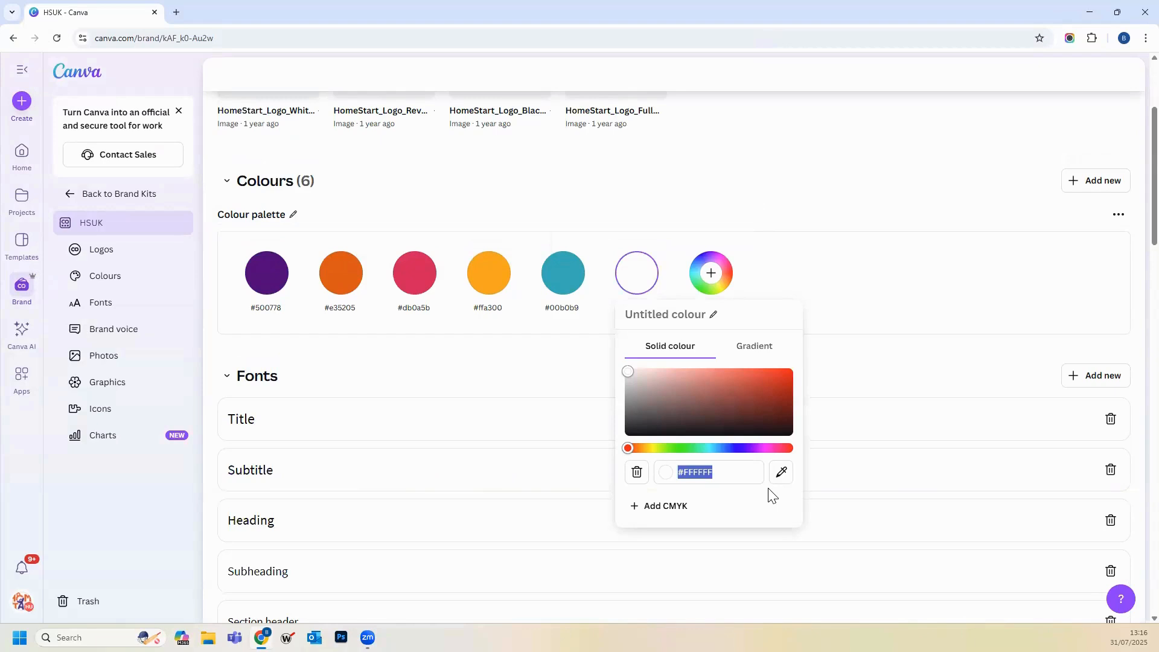
click(851, 332)
scroll(849, 331, up, 3)
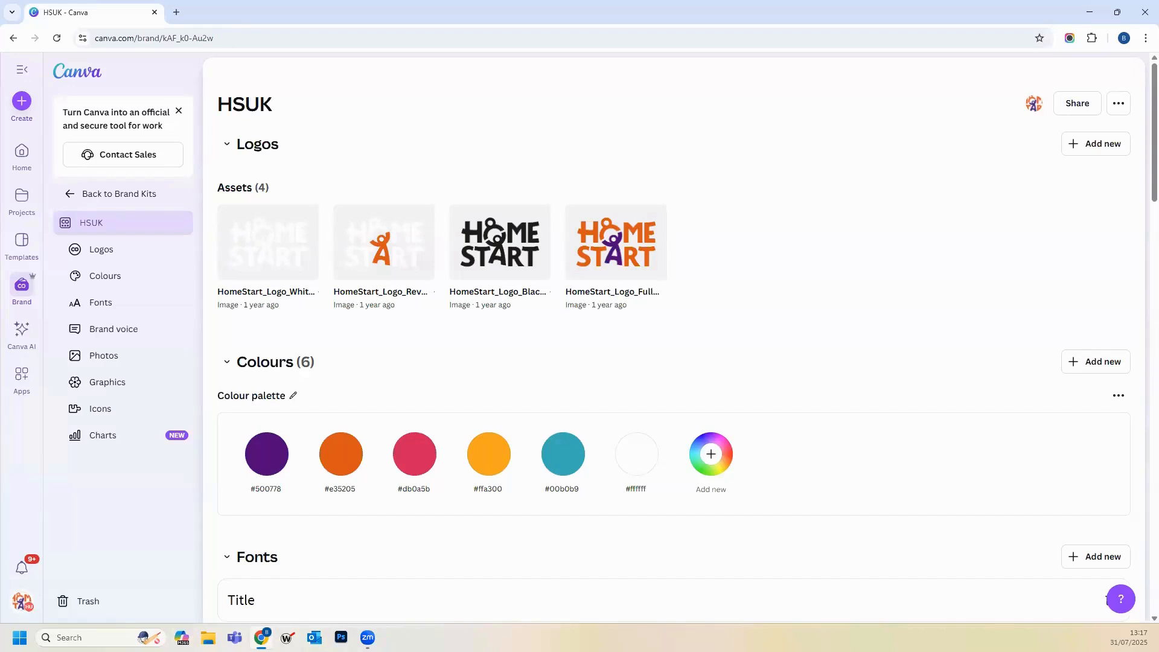
Step: View the Invite people to your team dialog, open the team's People list, and check a member's team role options
click(21, 604)
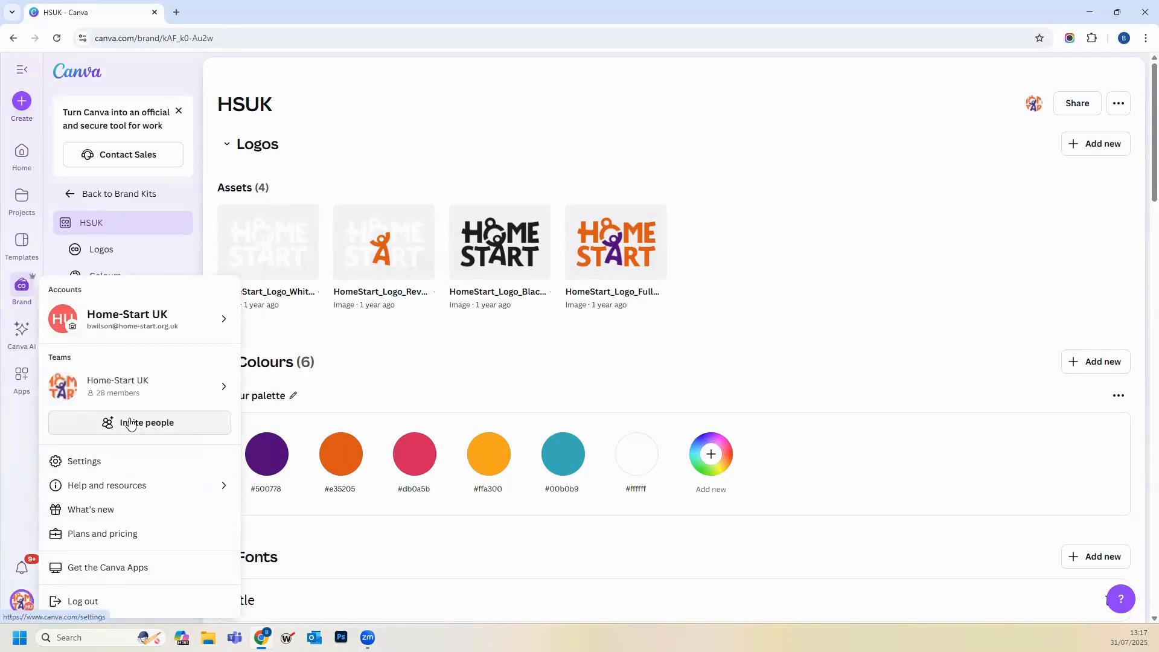
click(125, 396)
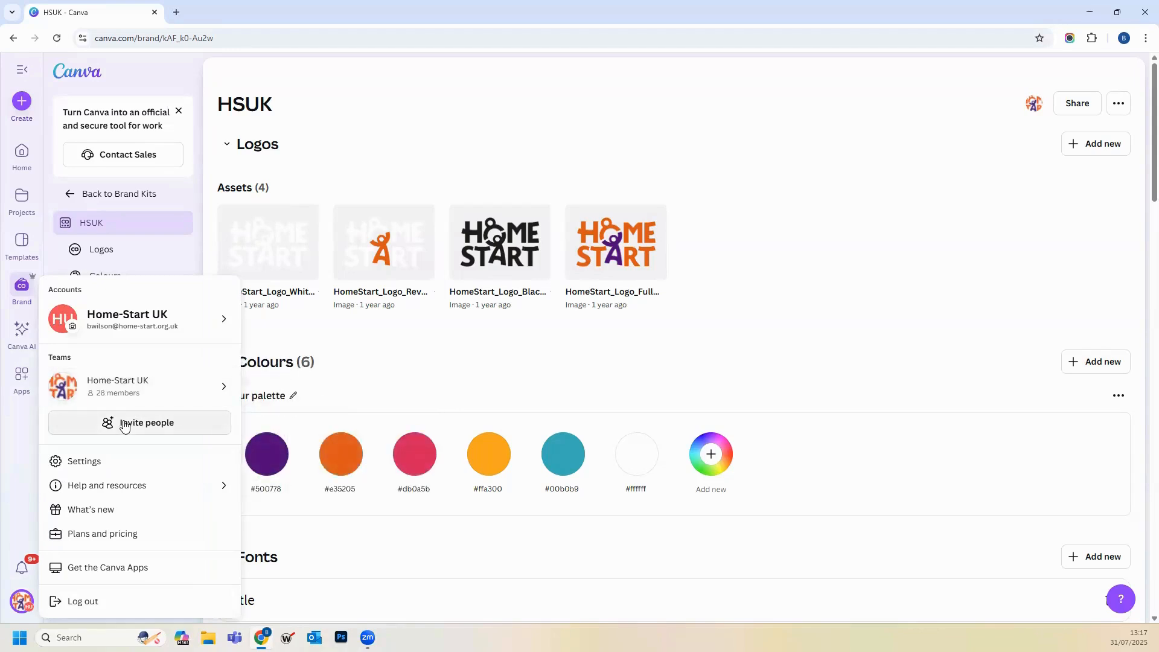
click(124, 422)
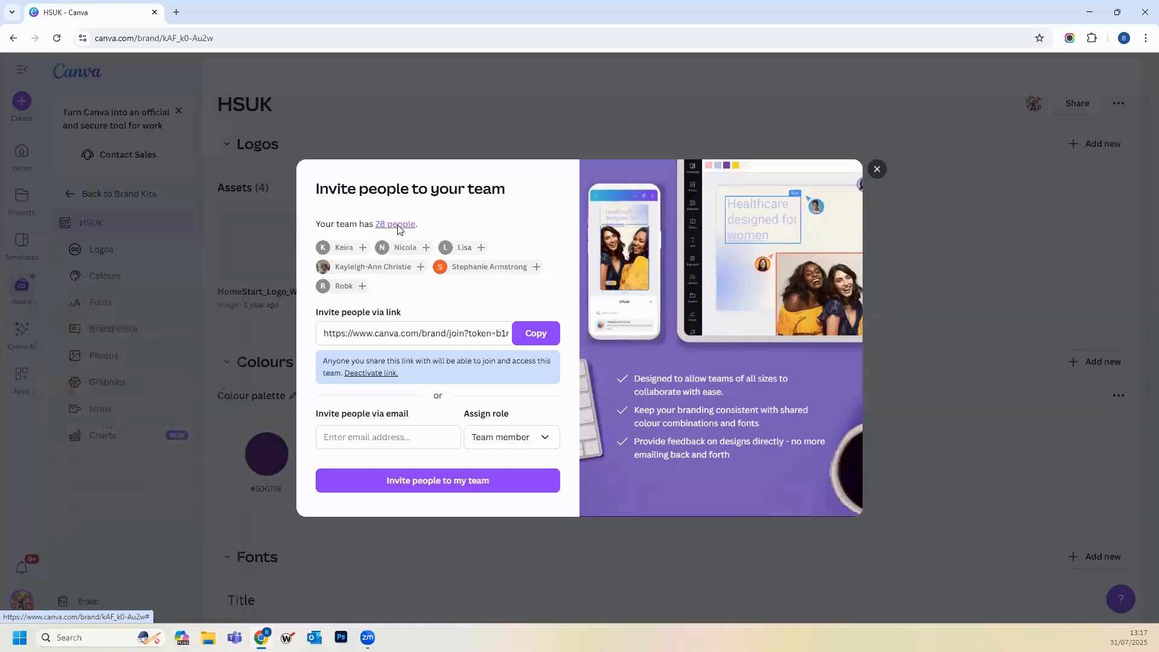
click(396, 224)
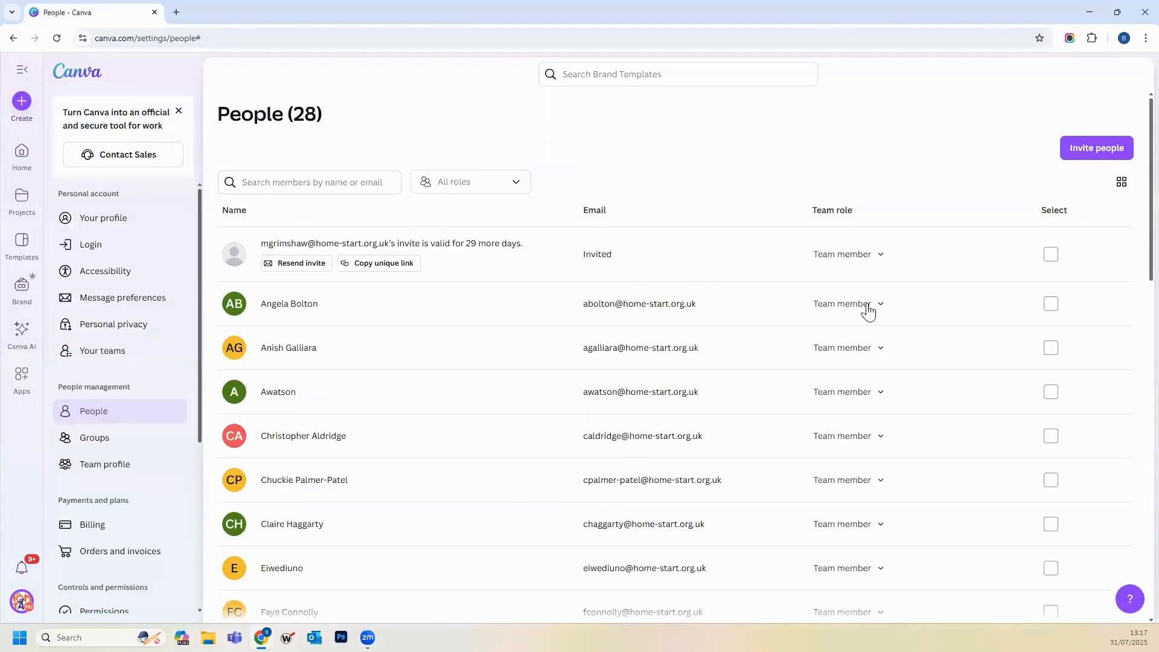
click(882, 305)
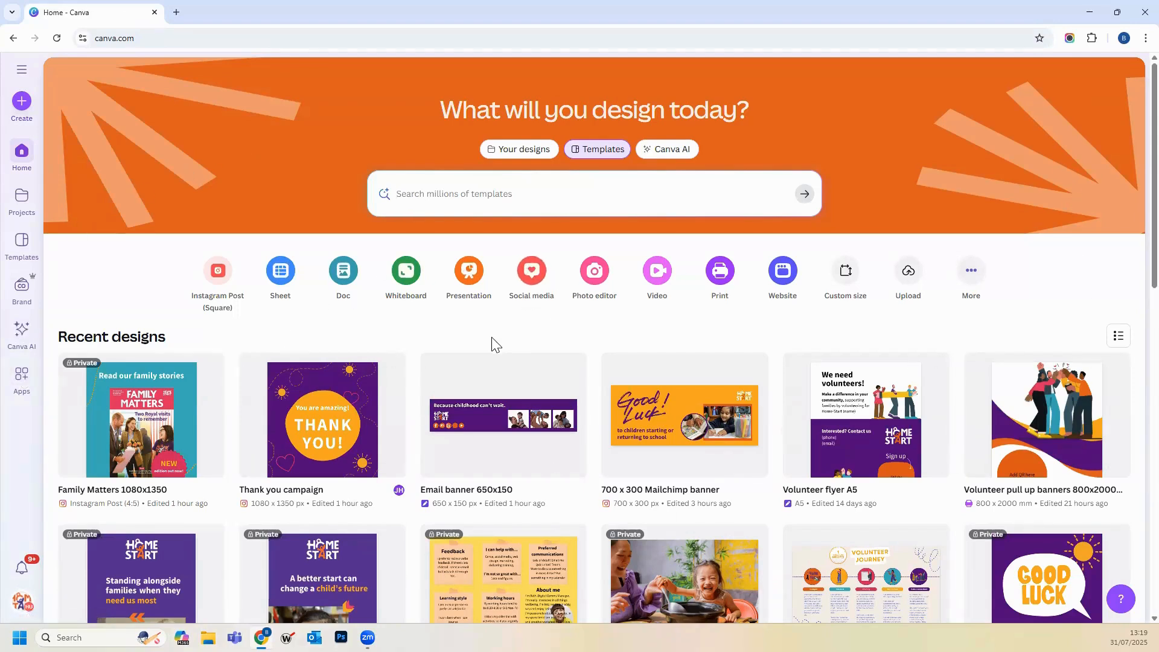
Step: View the account options from the home page, close them, and open the recent design Family Matters 1080x1350
click(23, 607)
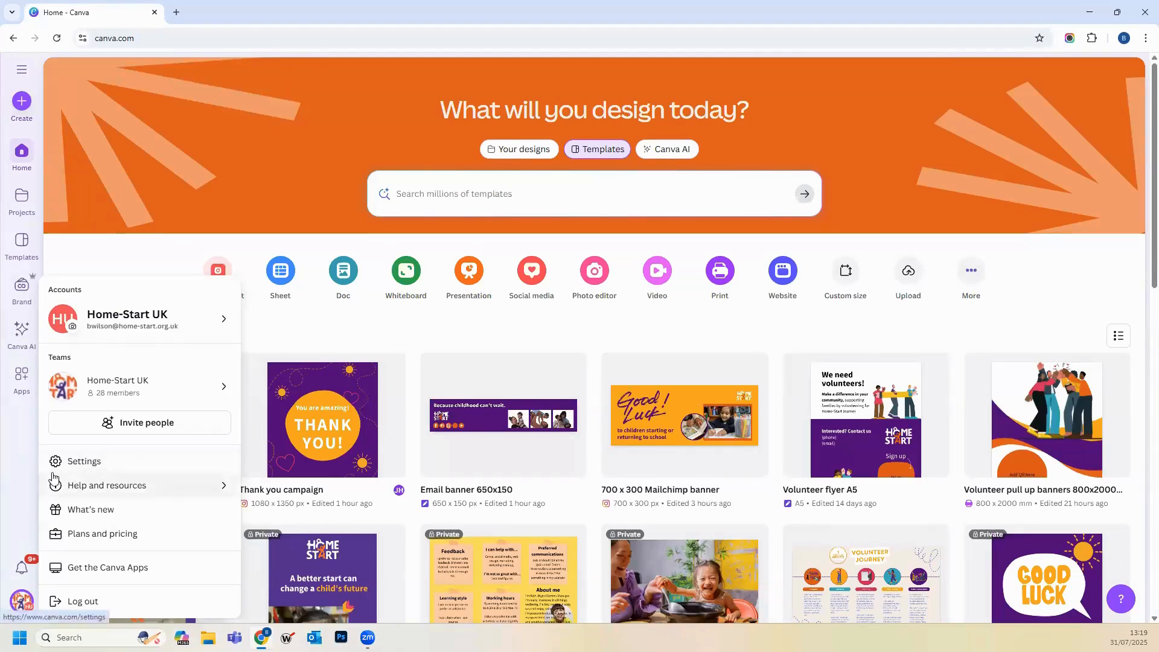
click(14, 449)
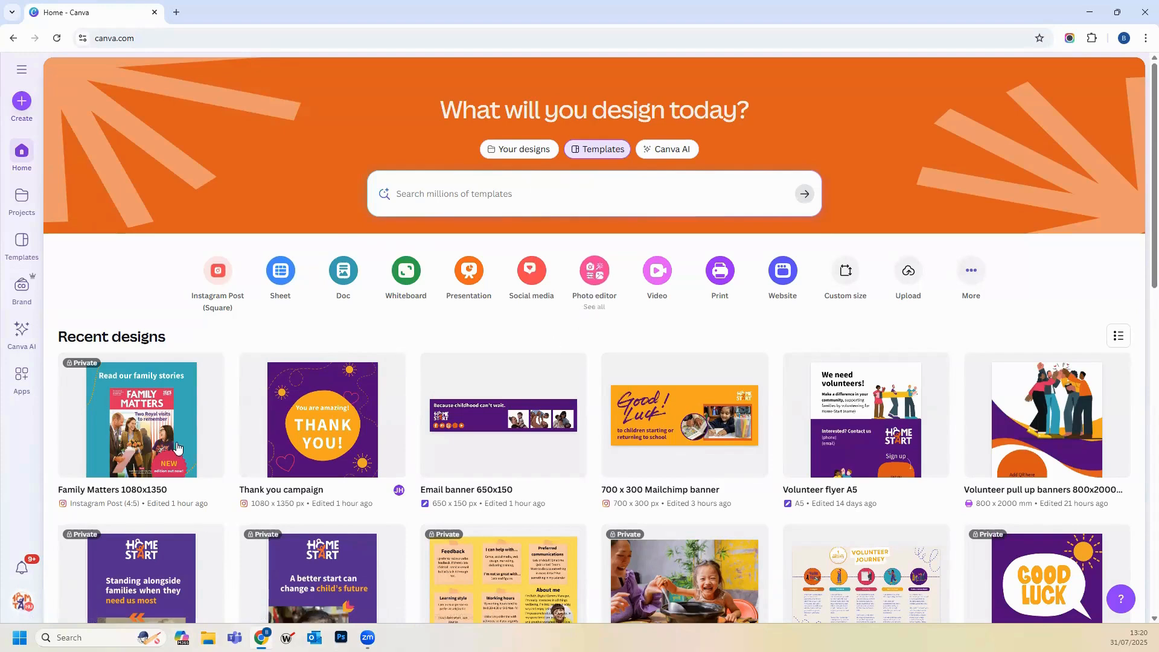
click(151, 417)
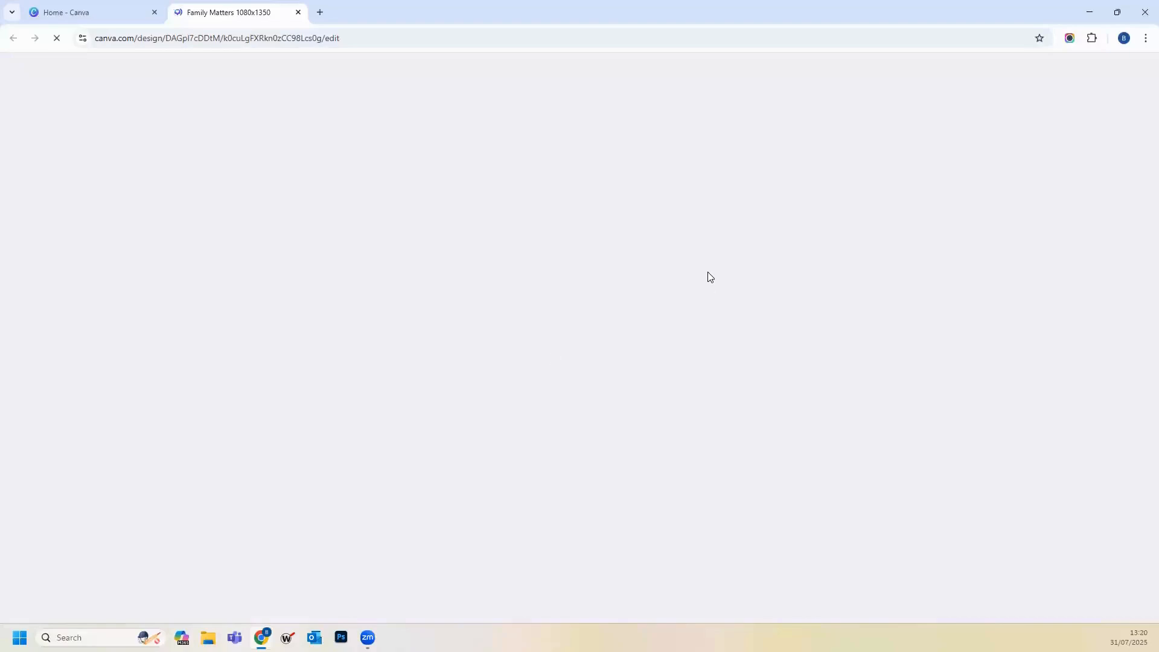
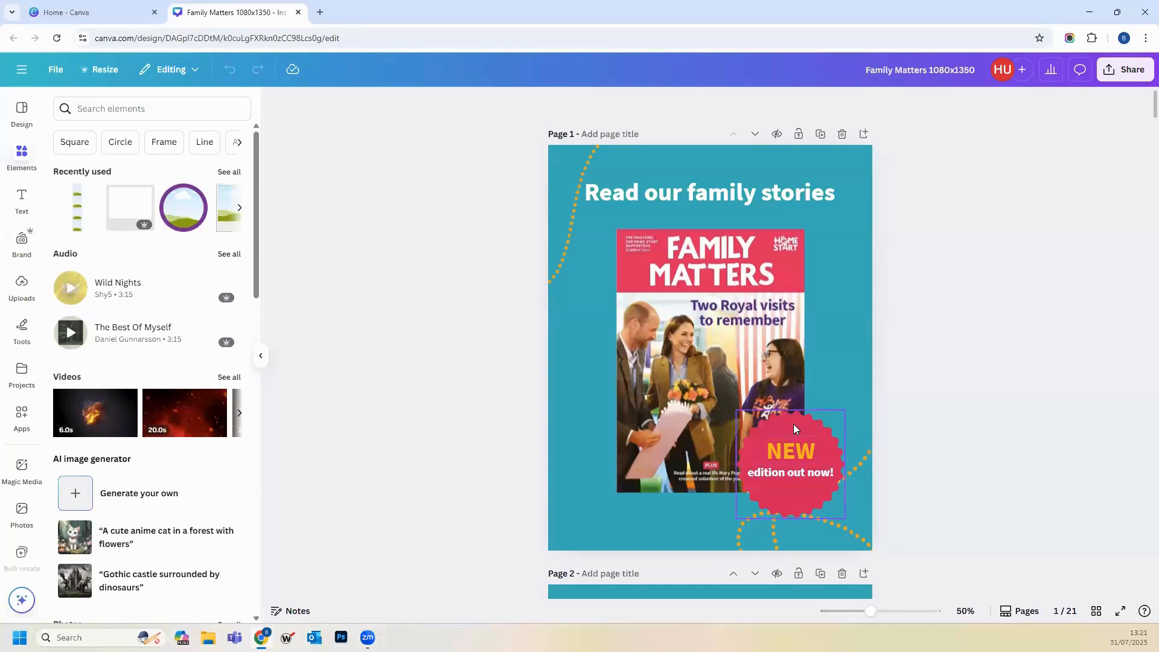
Step: Inspect the NEW edition badge on page 1, the element search categories, and the design's first three pages
click(757, 441)
click(136, 110)
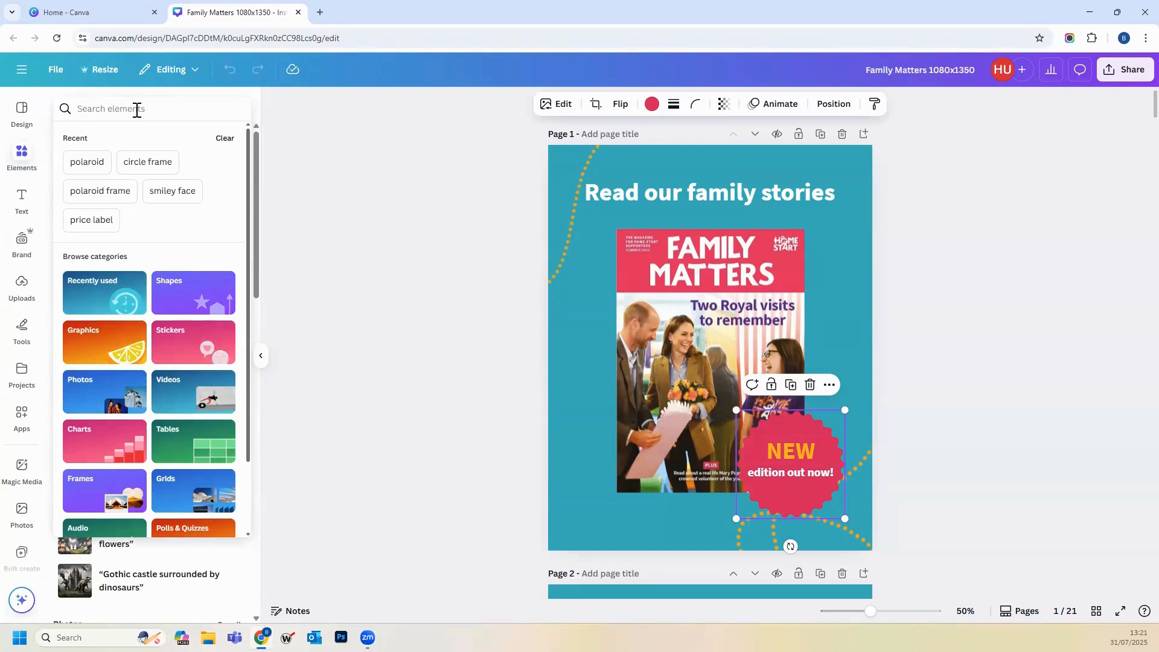
click(488, 286)
scroll(488, 286, down, 4)
scroll(488, 286, down, 10)
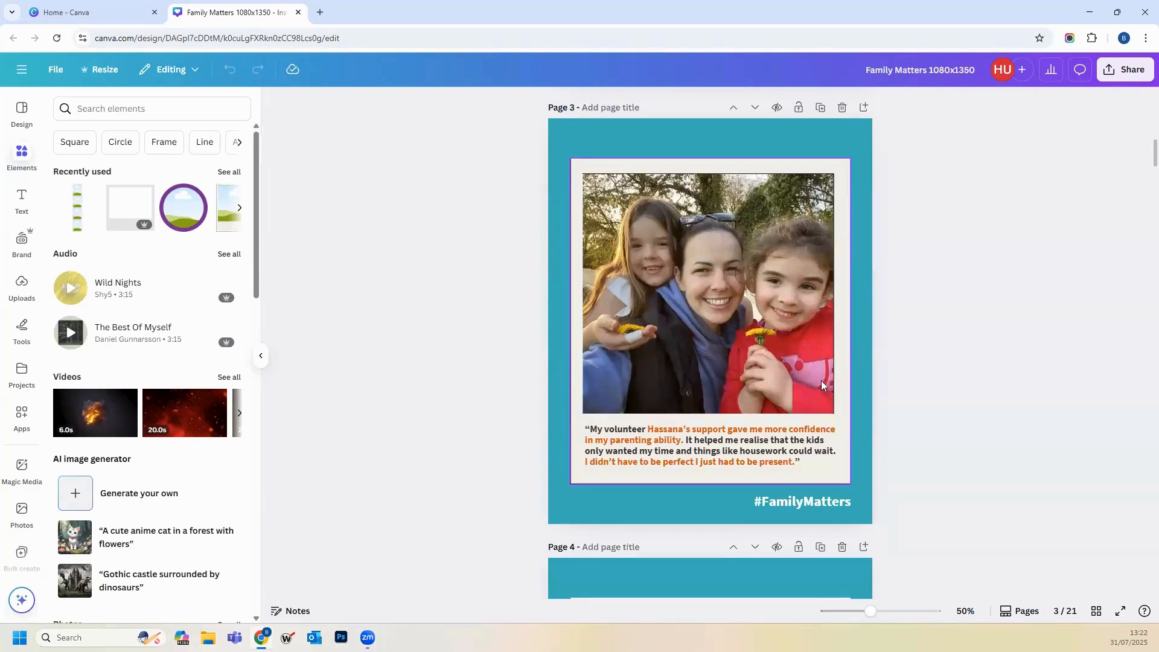
scroll(414, 261, up, 8)
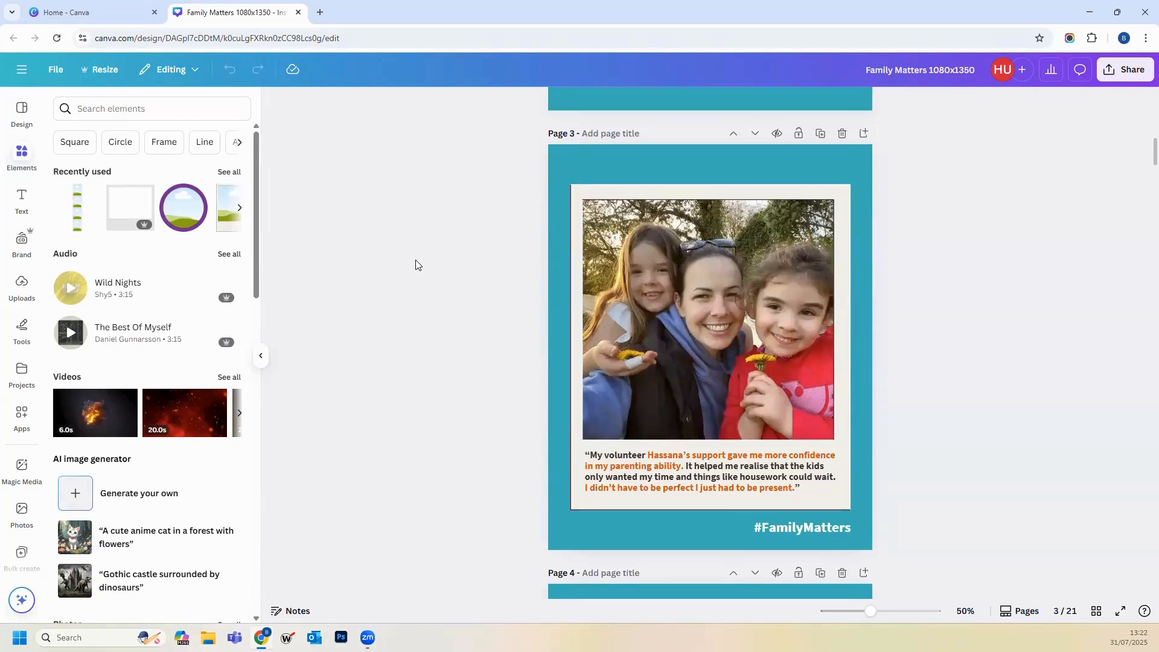
Step: Search the elements for "polaroid", add the first polaroid frame to blank page 2, and place it in the page's upper-left area
click(595, 245)
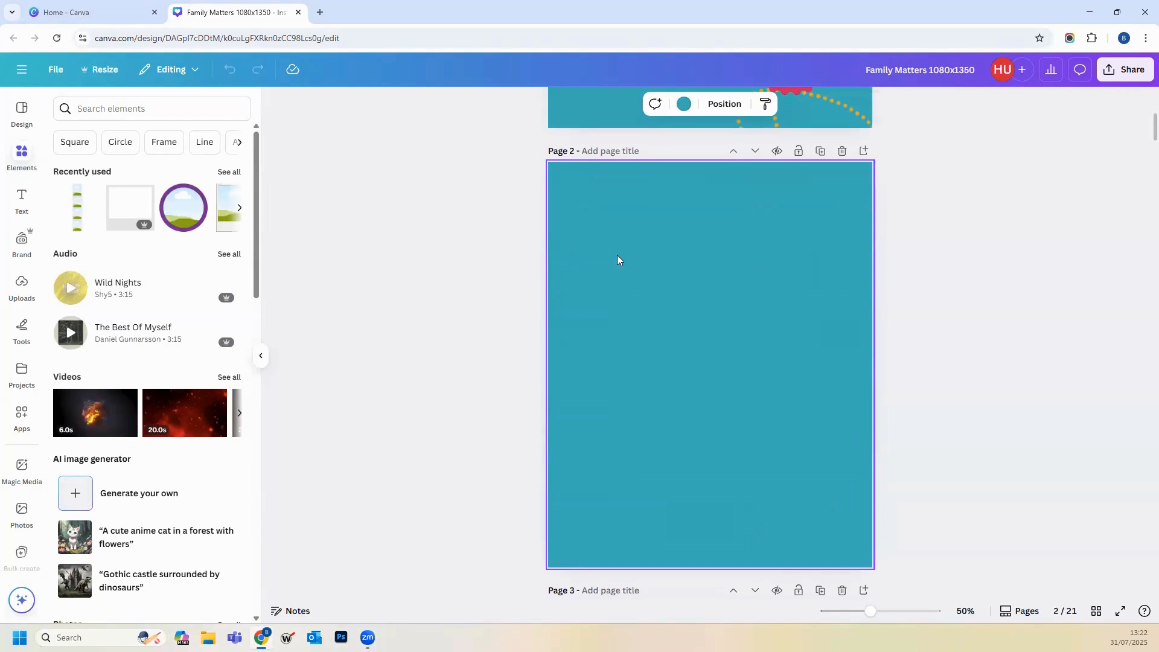
click(130, 106)
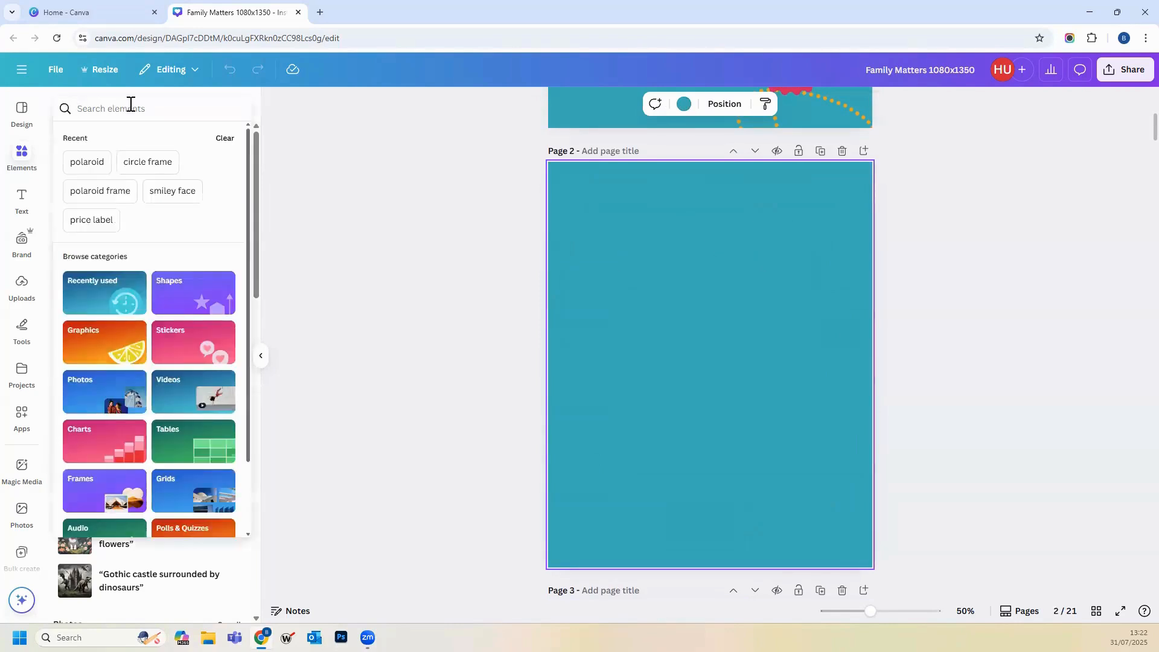
text(polaroid)
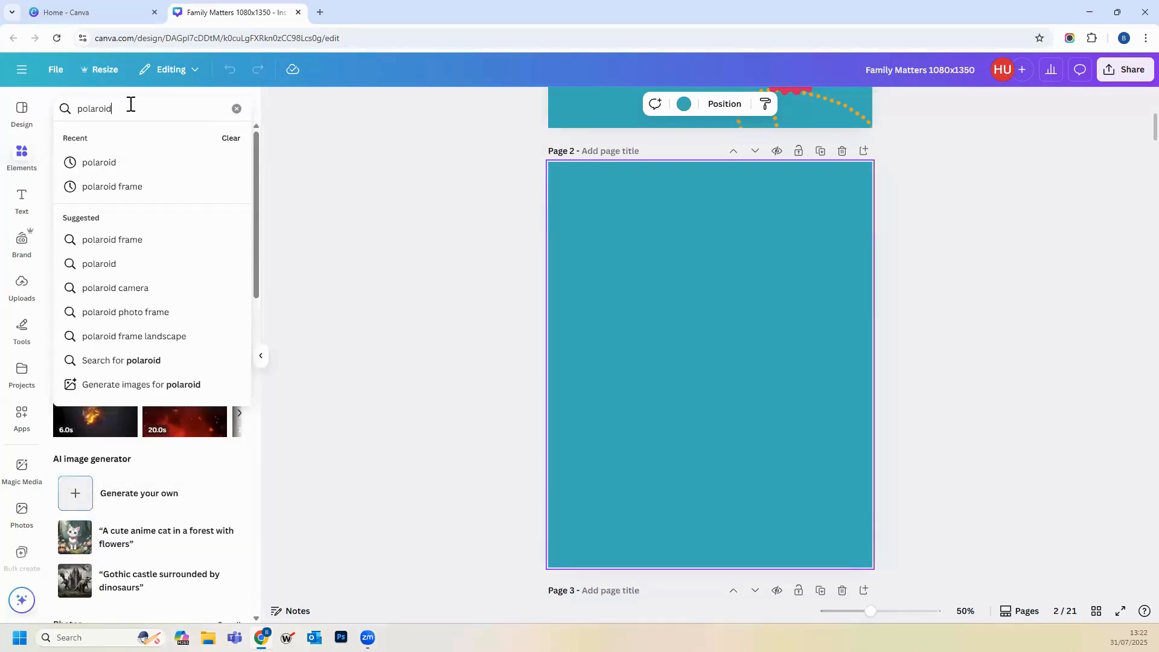
click(120, 163)
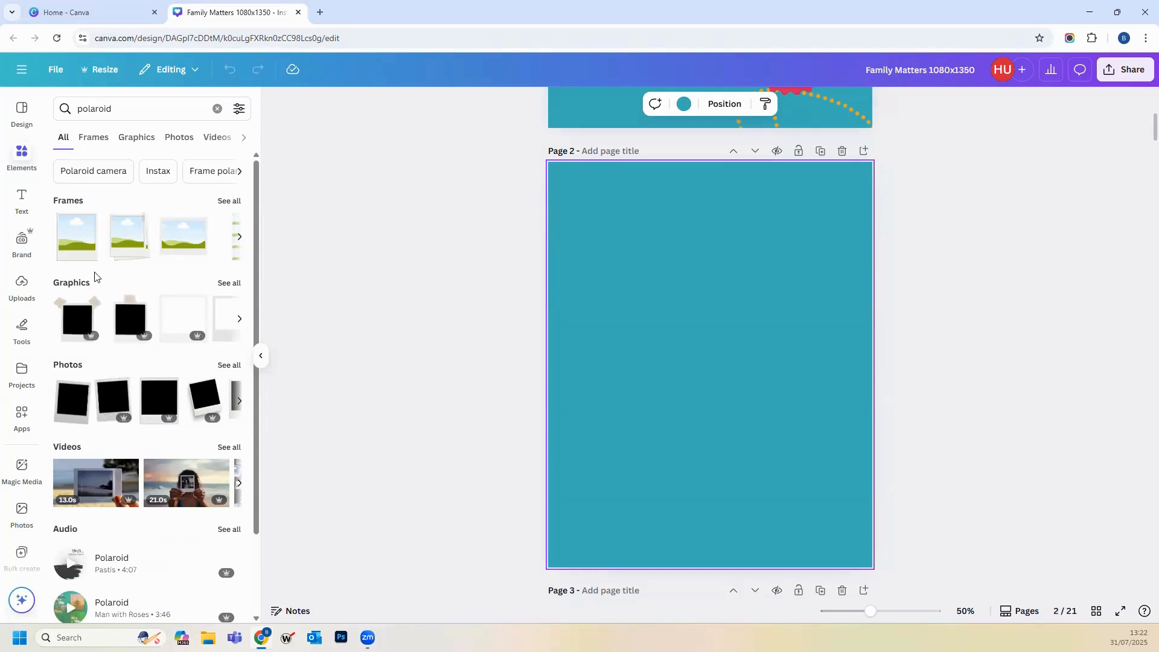
click(86, 226)
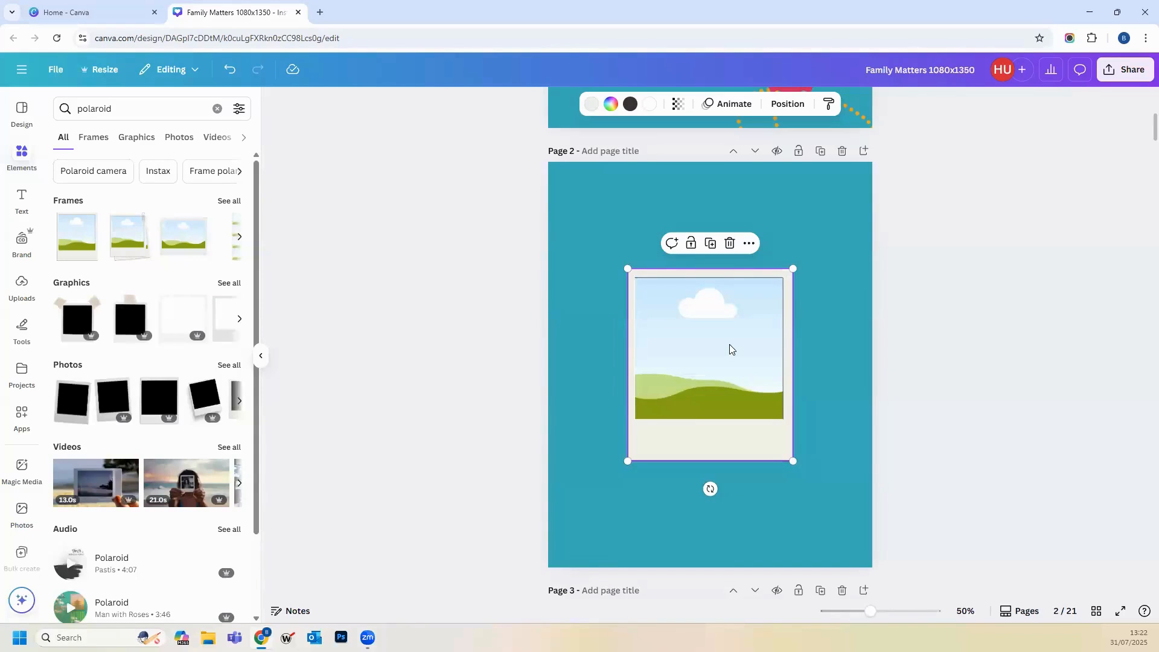
drag(719, 360, 672, 283)
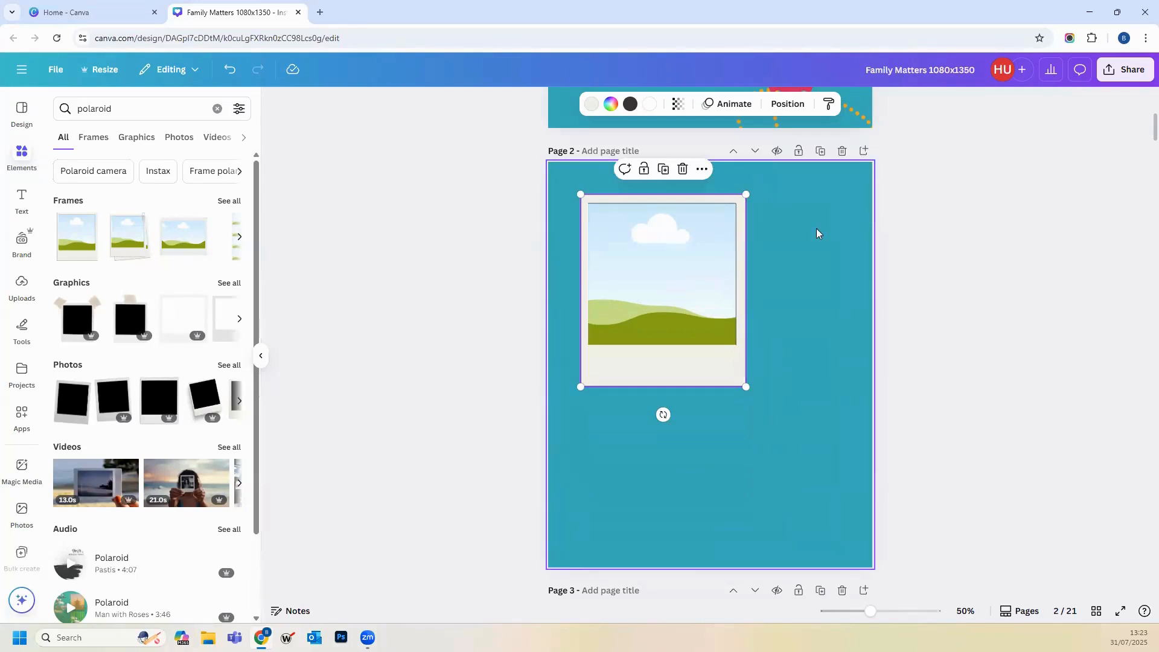
Step: Inspect page 1's heading text and the two dotted-line graphics that extend beyond the page edges
scroll(796, 258, up, 7)
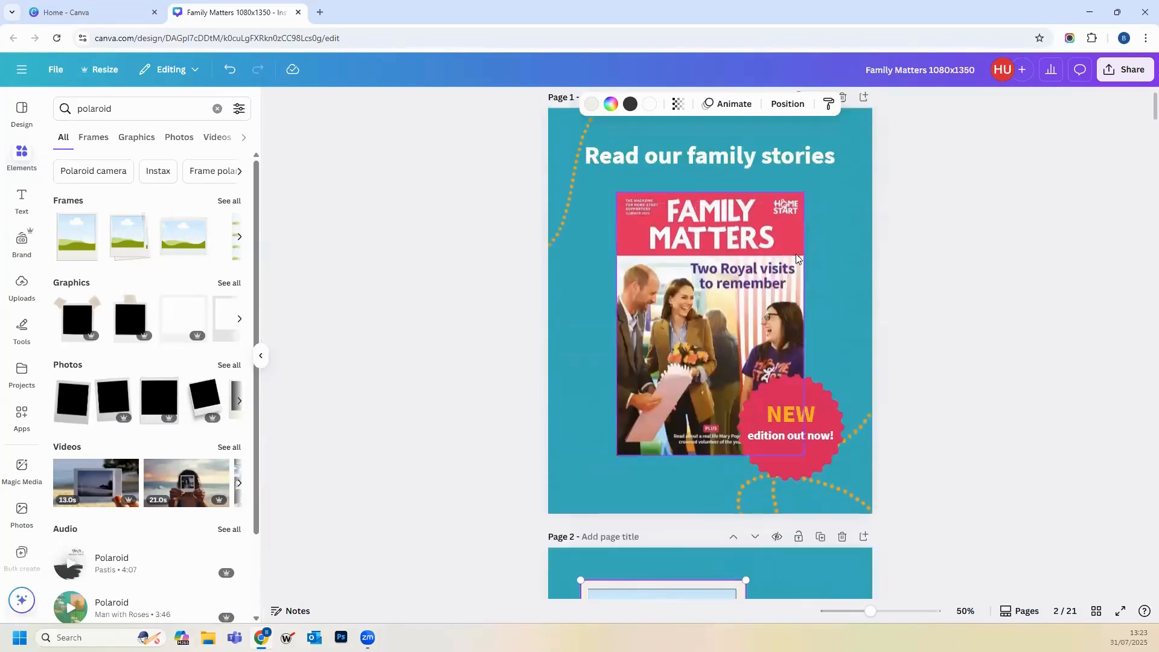
click(703, 185)
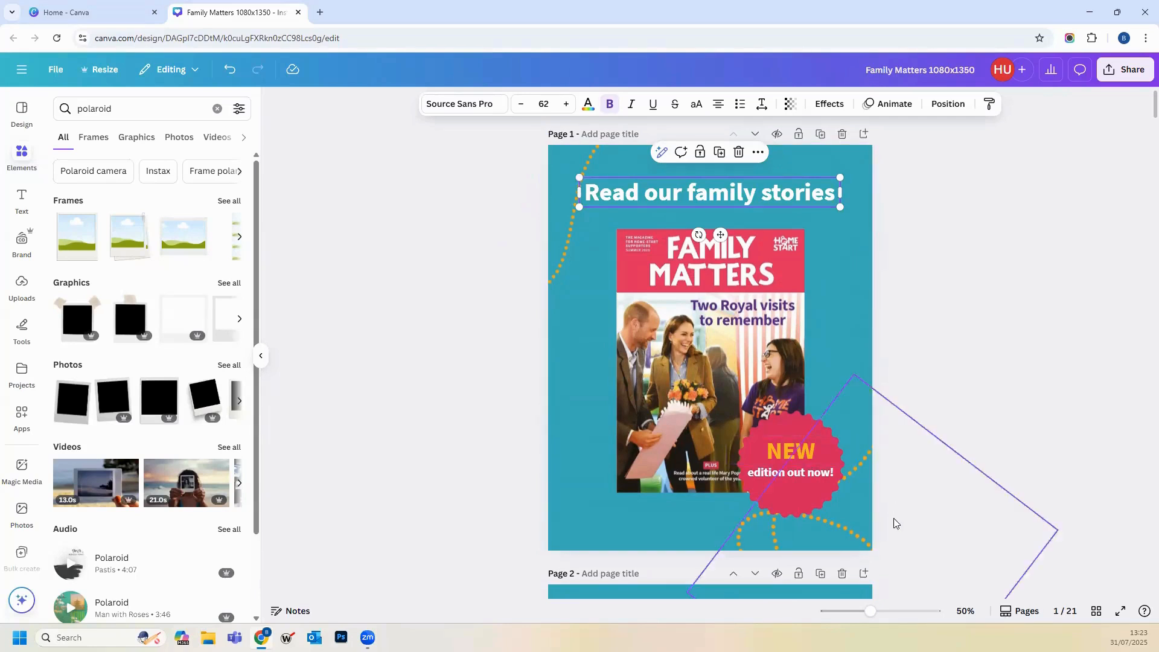
click(858, 523)
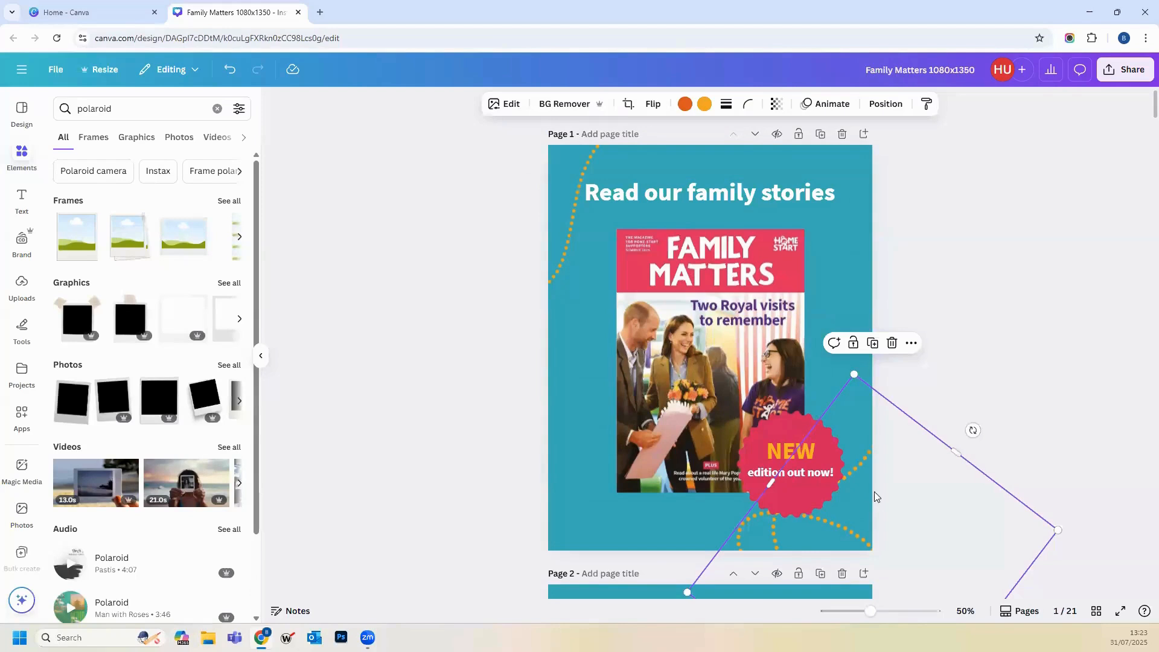
click(571, 215)
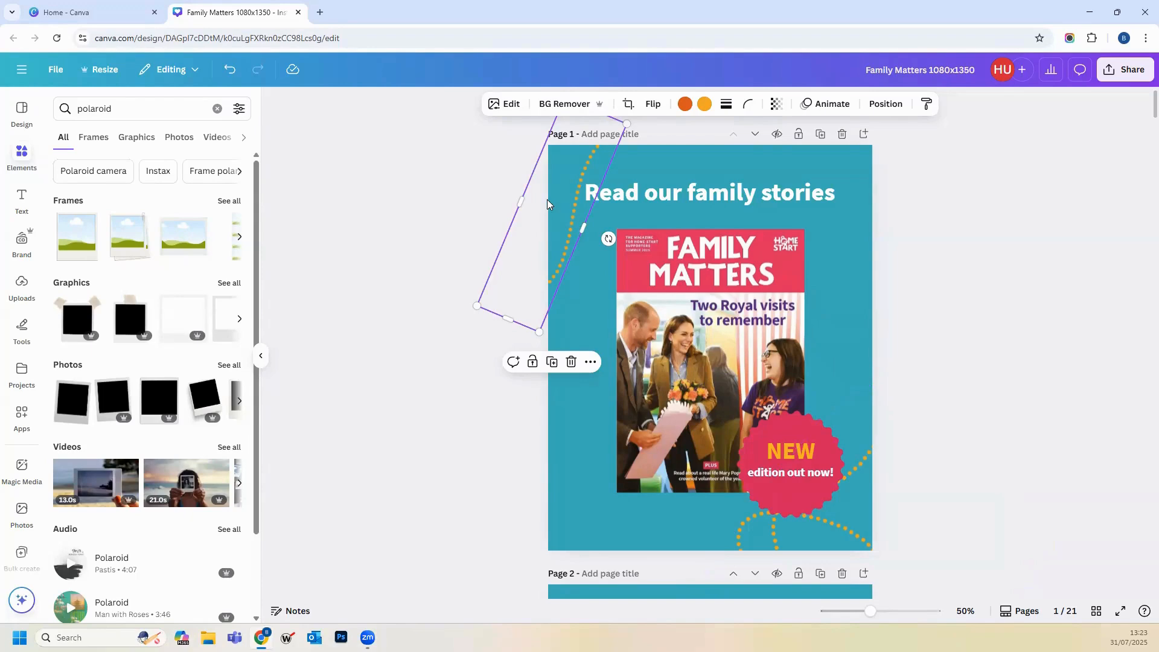
Step: Move the polaroid frame on page 2 down to the page's lower-left area and deselect it
scroll(547, 204, down, 5)
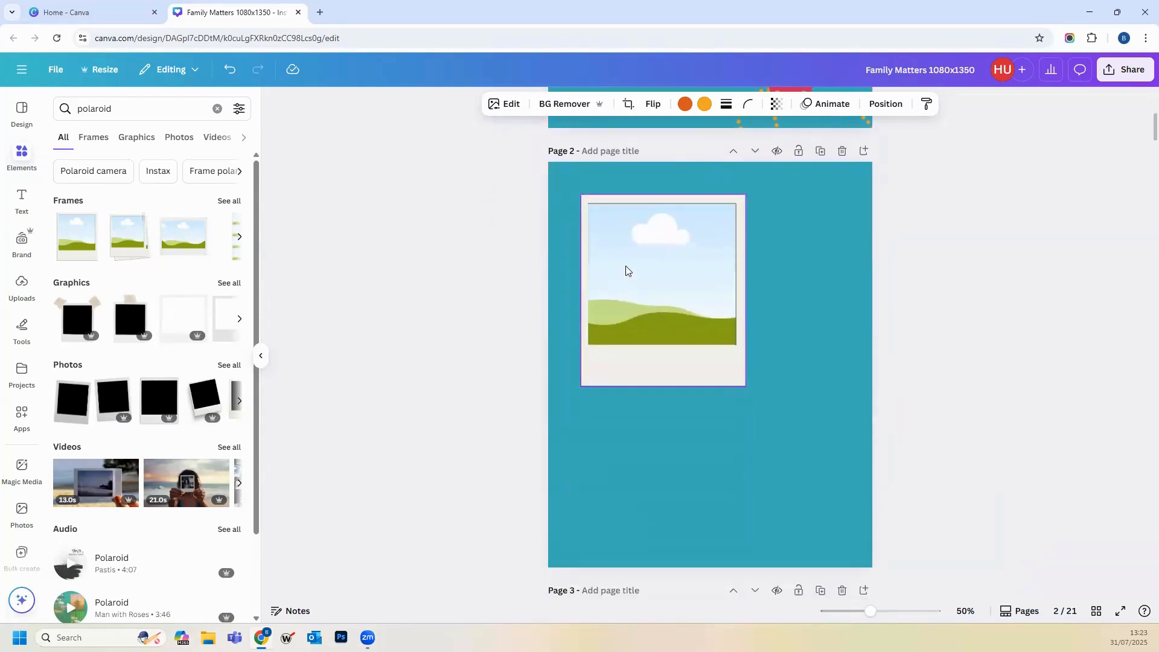
drag(624, 269, 626, 415)
click(764, 388)
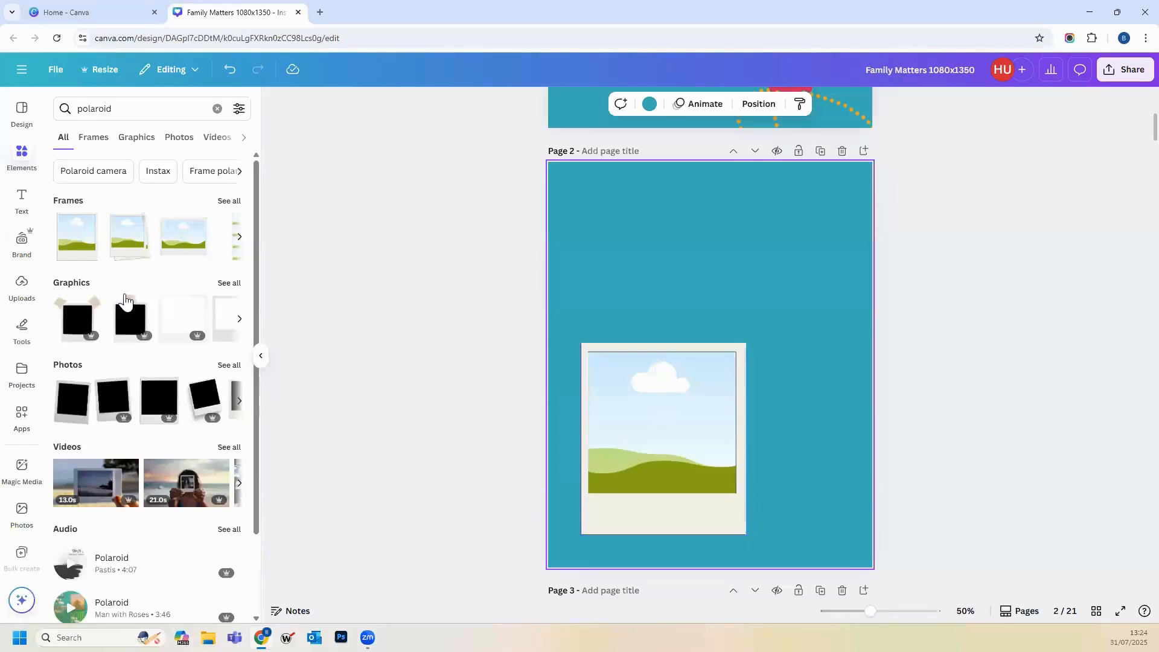
Step: Upload the photo of the laughing child with the cooking pot from Downloads and place it inside the polaroid frame on page 2
click(18, 290)
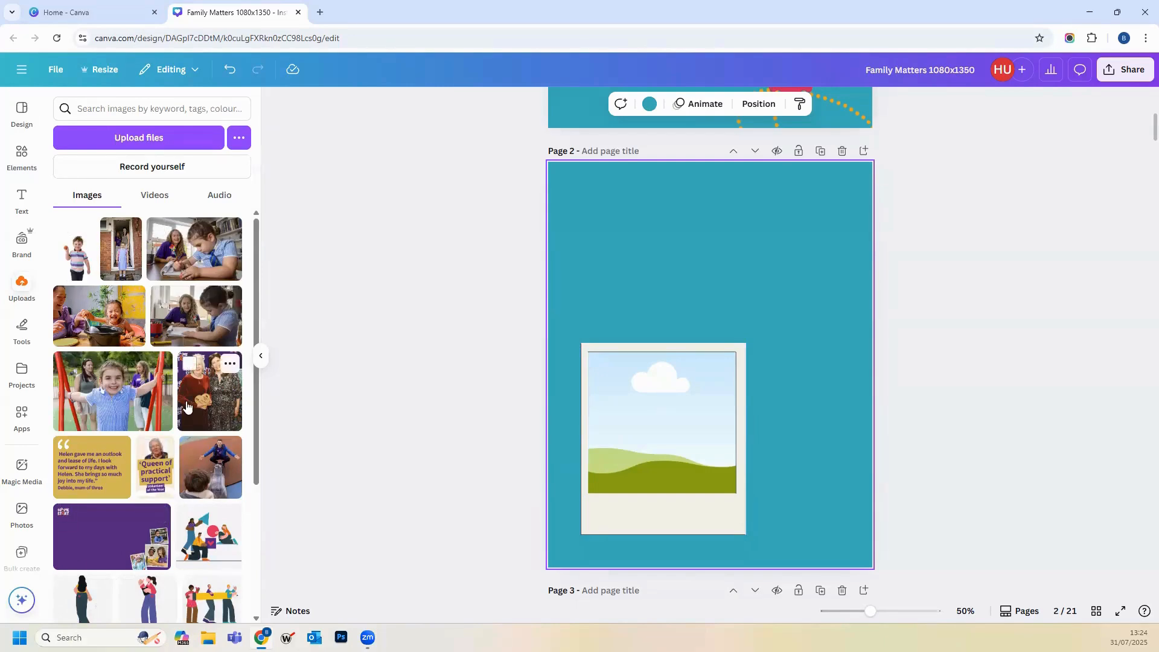
click(163, 137)
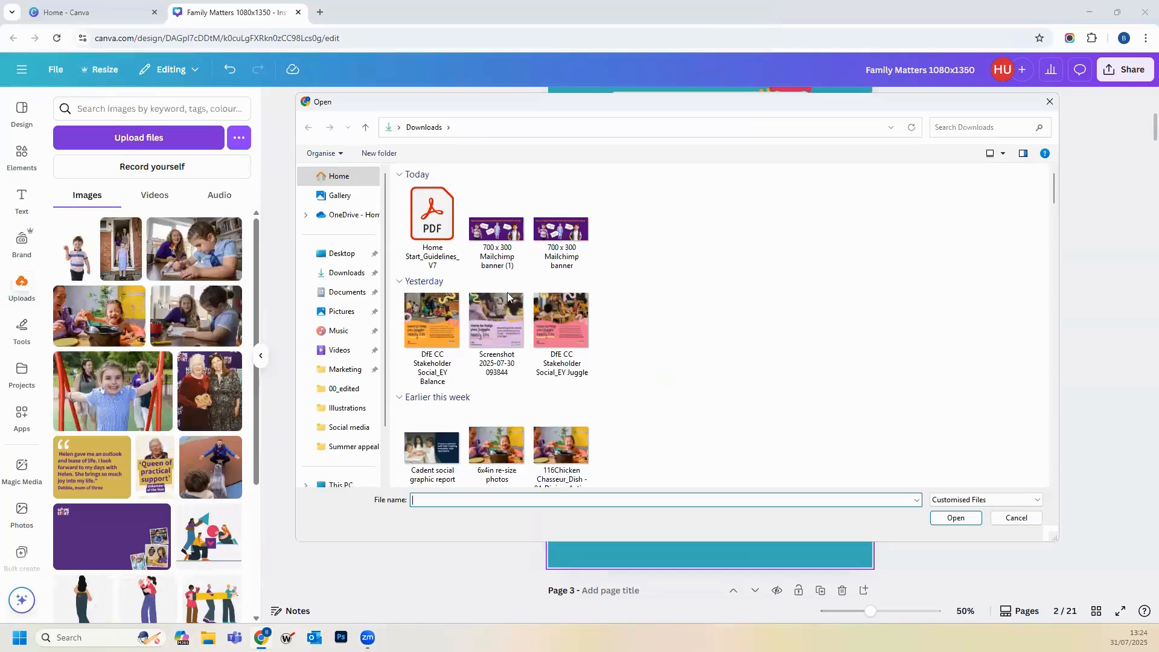
scroll(644, 337, down, 3)
double_click(478, 339)
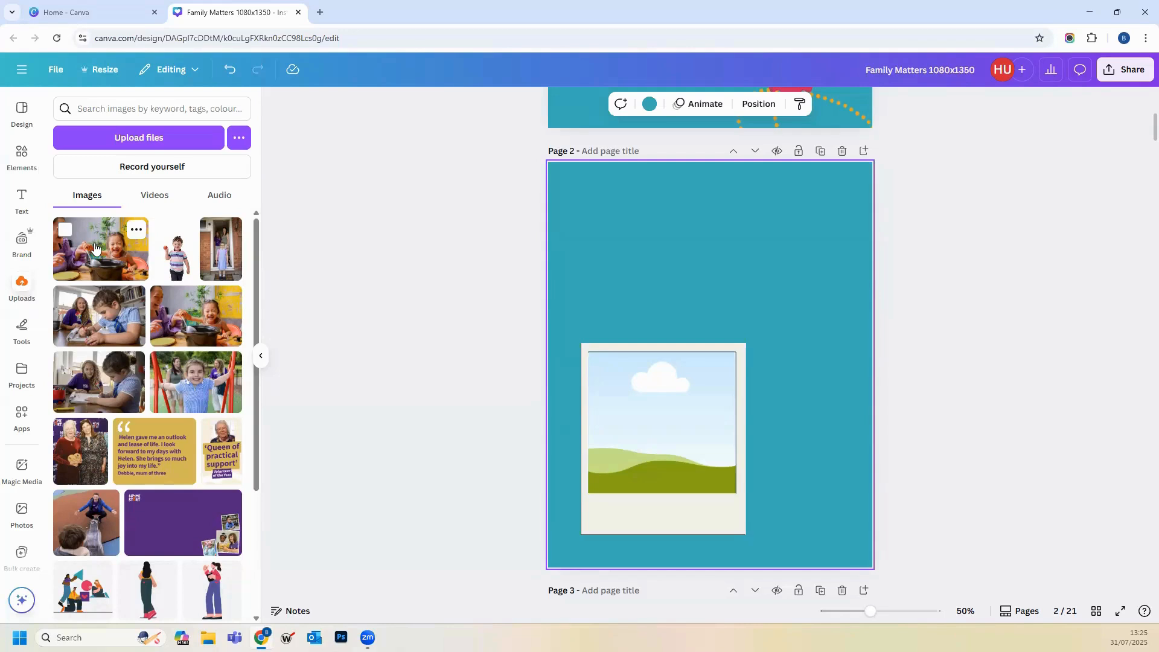
drag(95, 248, 658, 412)
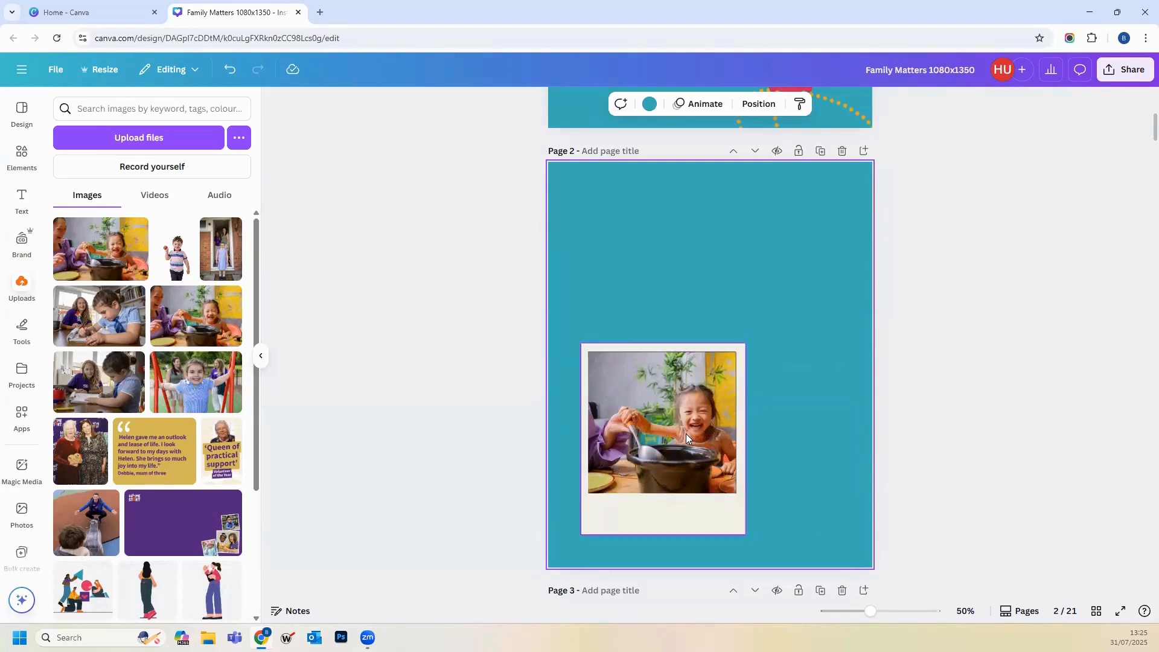
Step: Crop the photo inside the polaroid frame by enlarging and repositioning it so the laughing child fills the frame
double_click(668, 393)
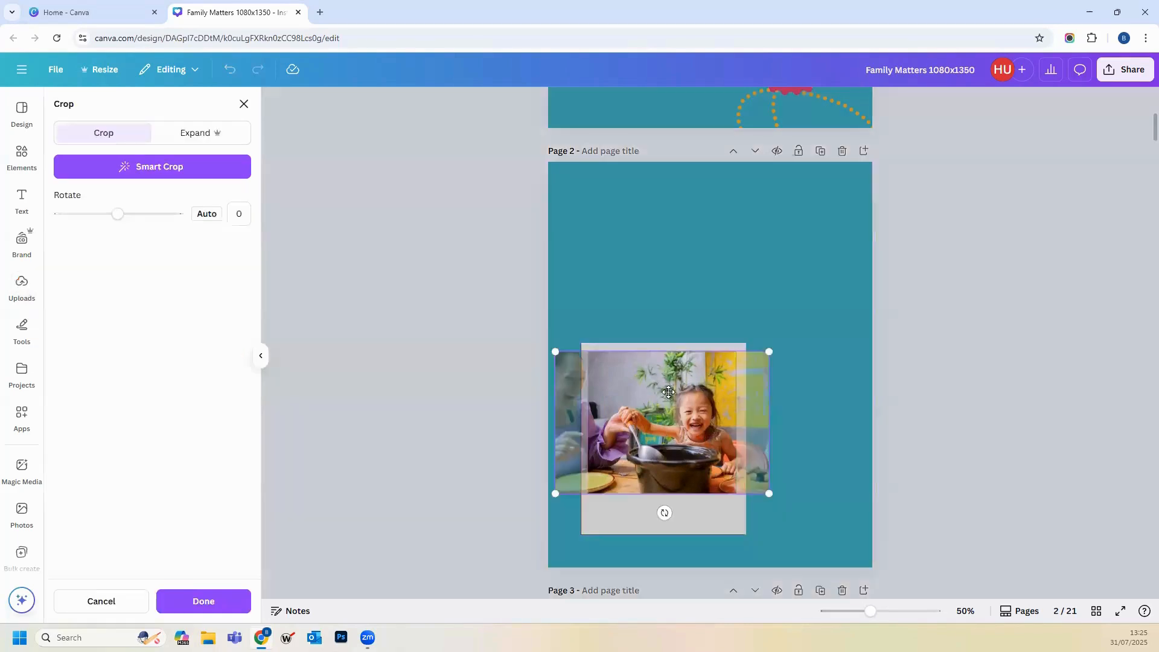
drag(663, 398, 652, 423)
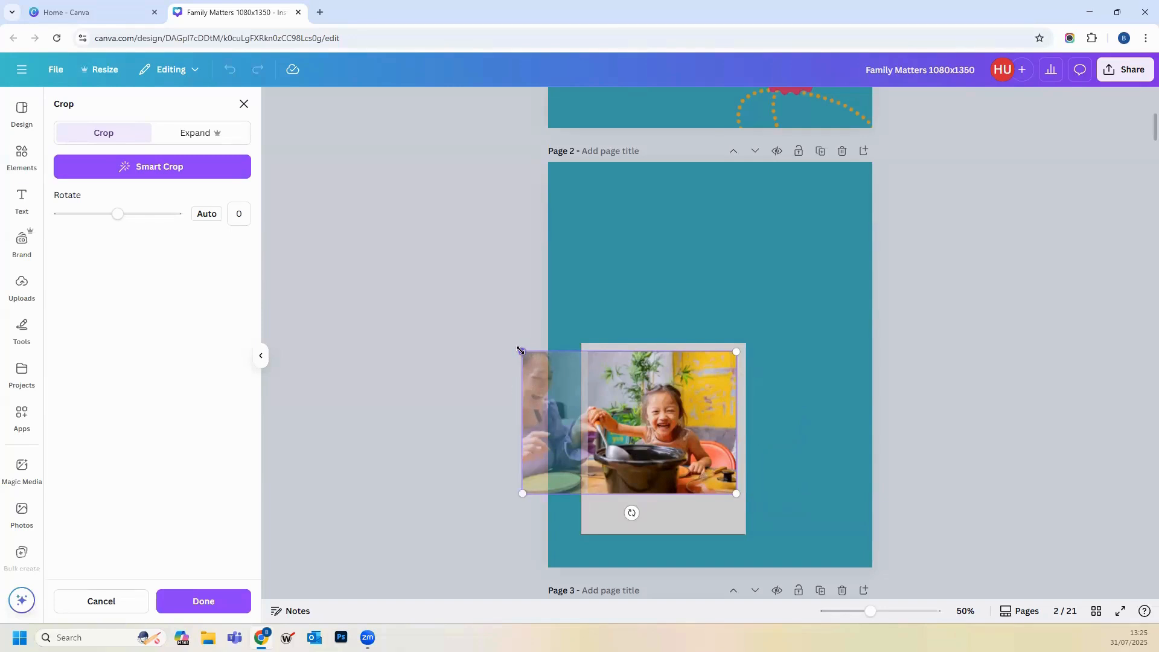
drag(521, 350, 447, 301)
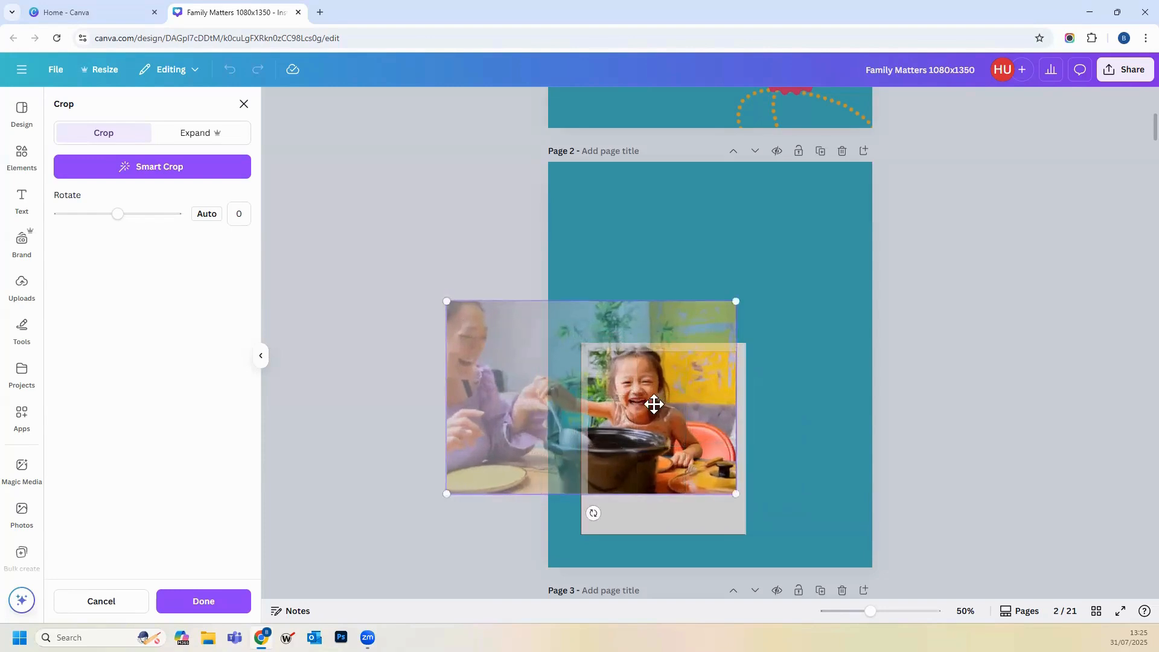
drag(654, 404, 680, 427)
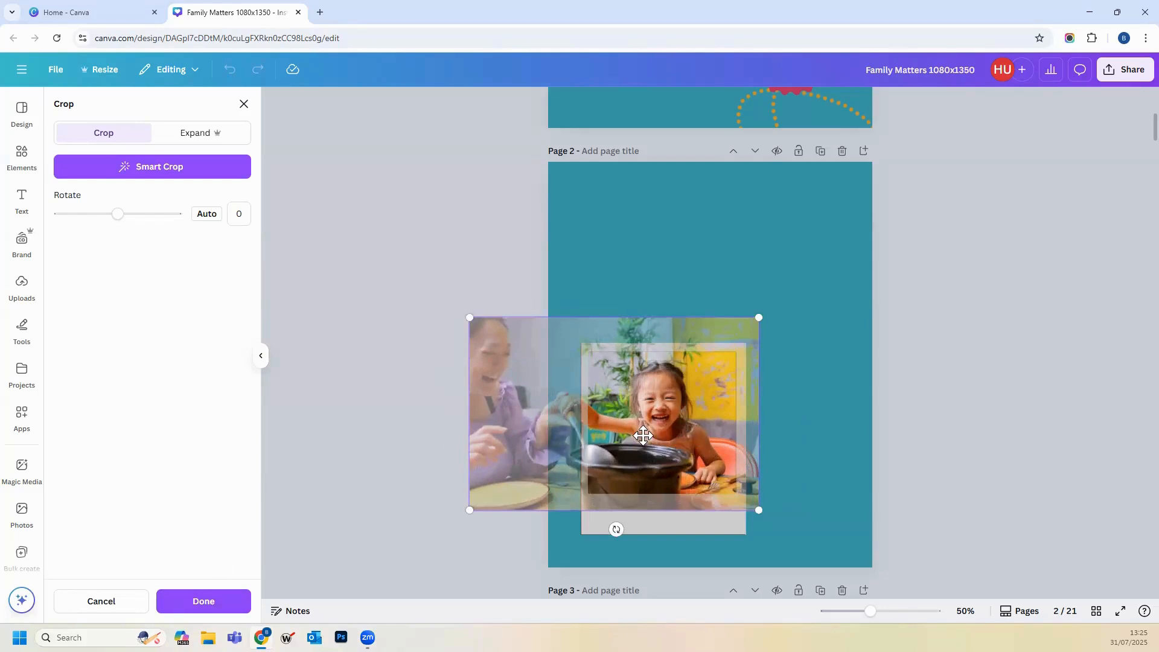
double_click(624, 446)
click(752, 425)
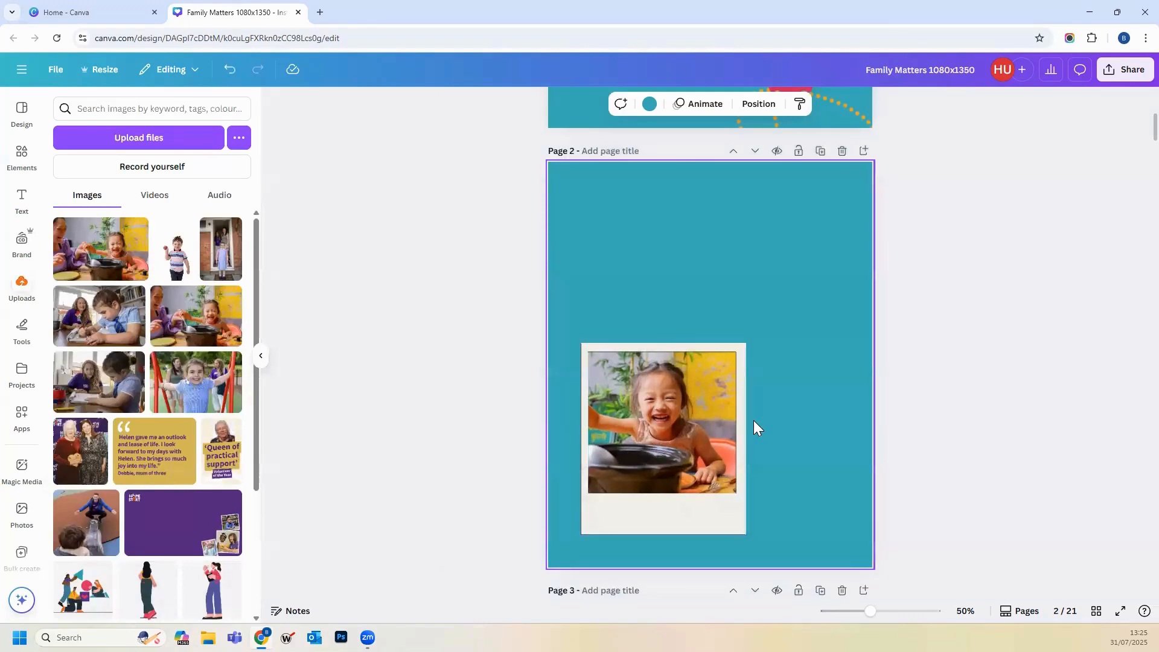
Step: Search the elements for "circle", add the solid blue circle graphic to page 2, and move it to the page's upper-right area
click(22, 154)
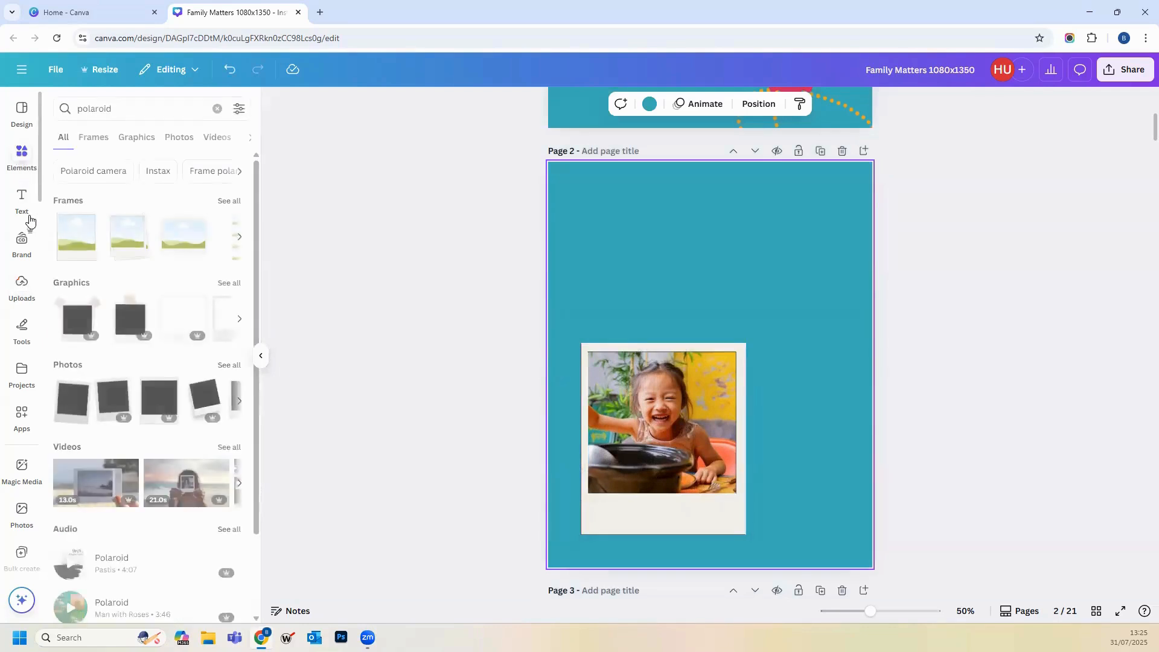
click(67, 105)
text(circle)
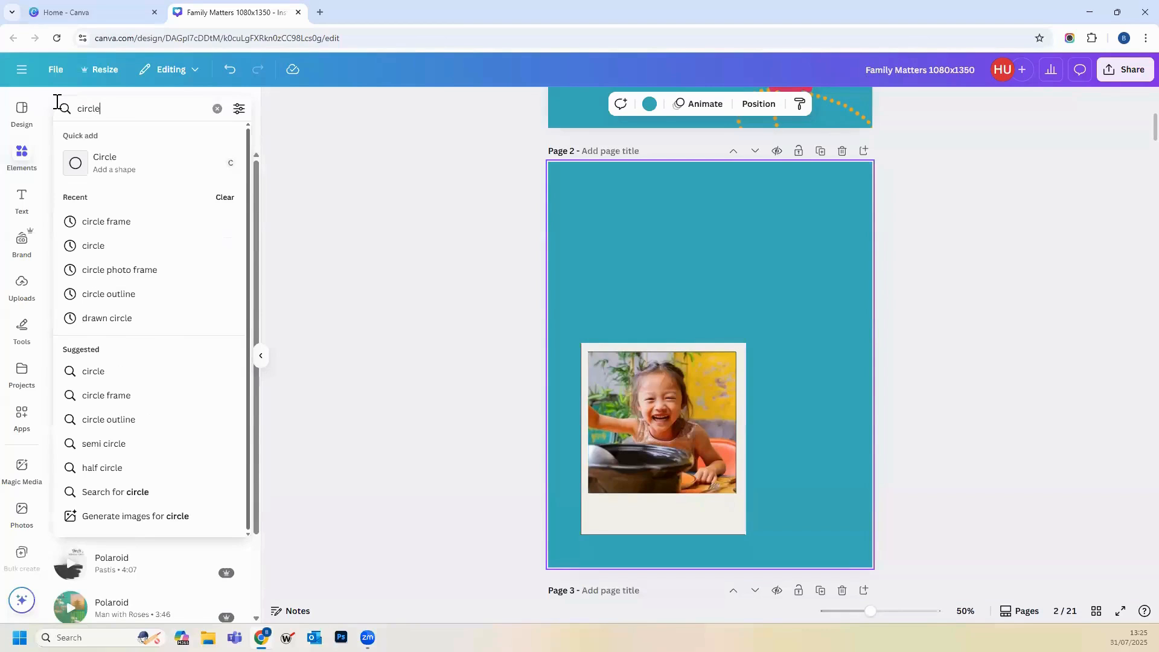
key(Return)
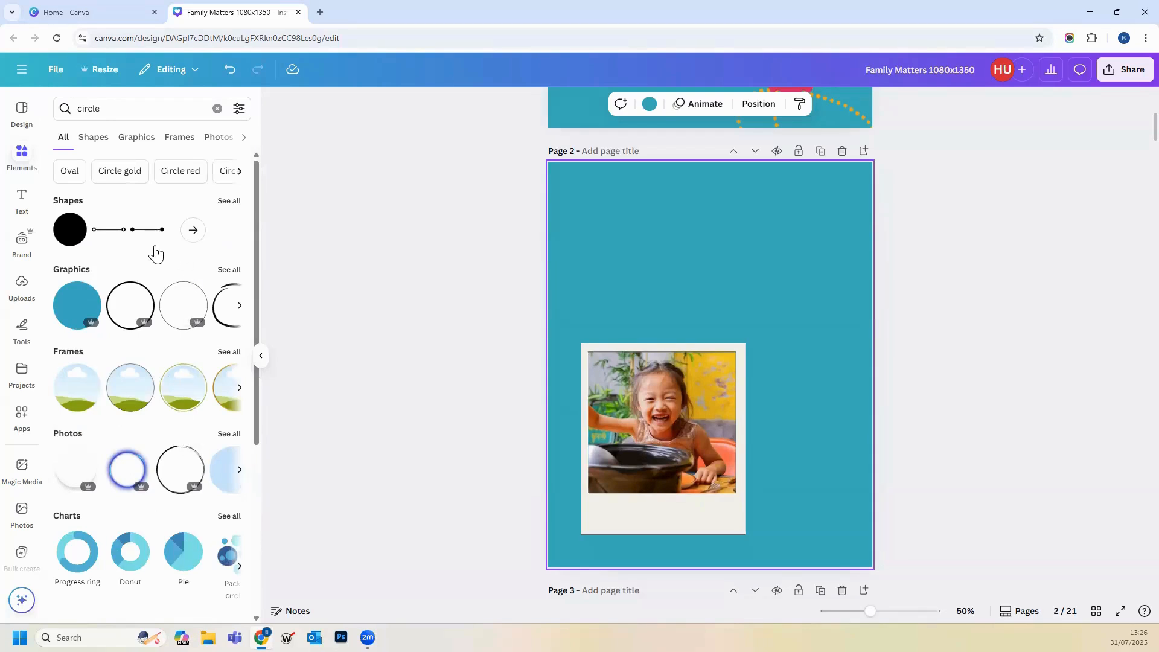
click(71, 308)
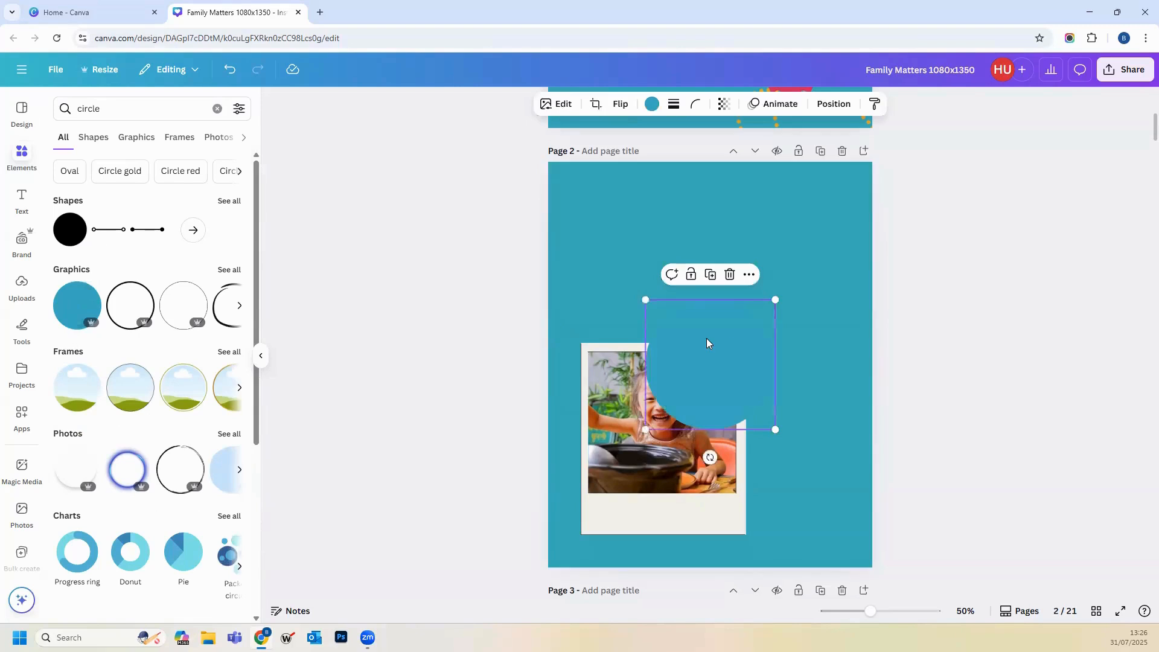
drag(706, 338, 732, 207)
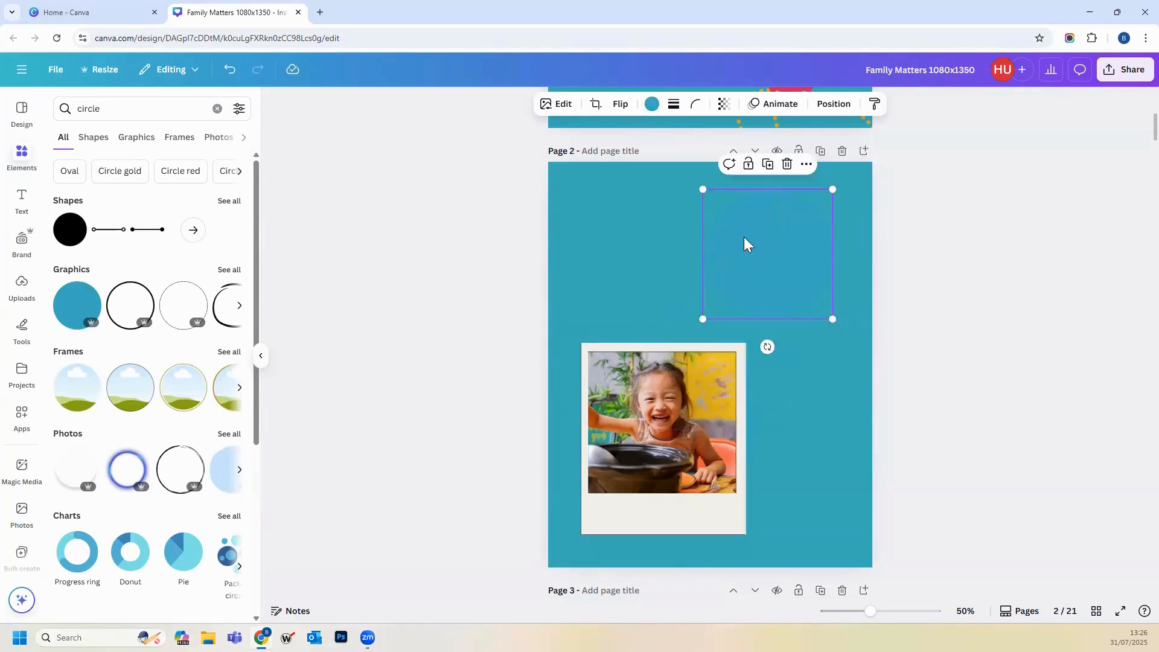
Step: Try the HSUK palette's purple, red, yellow and white on the circle, and colour it with the palette's orange
click(653, 104)
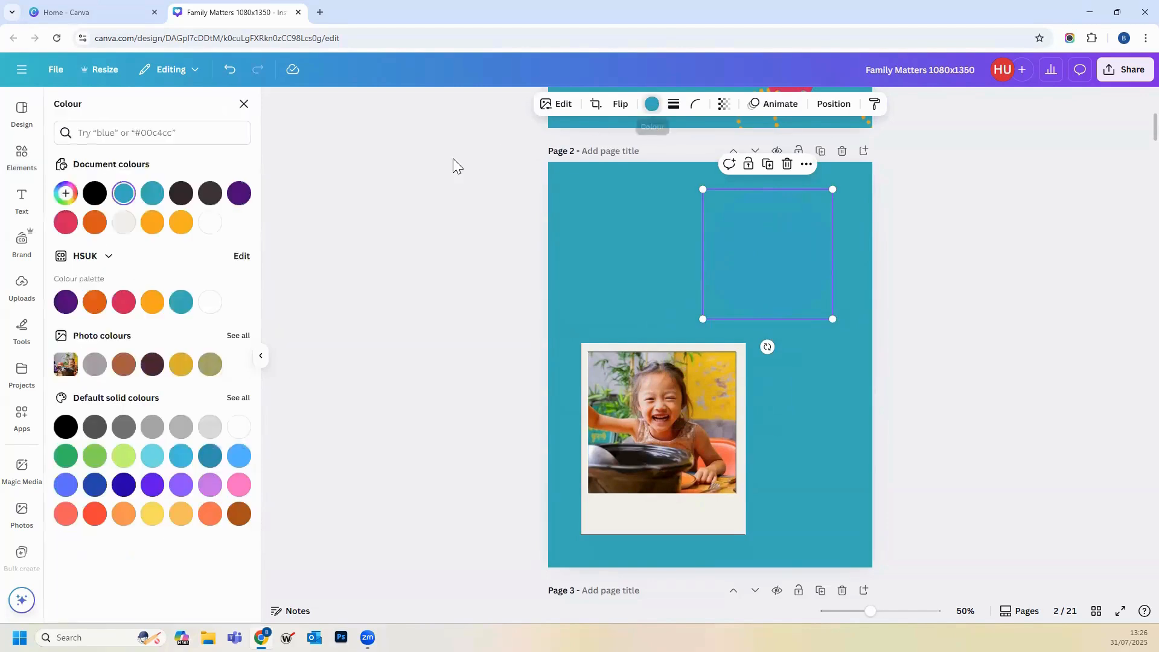
click(63, 305)
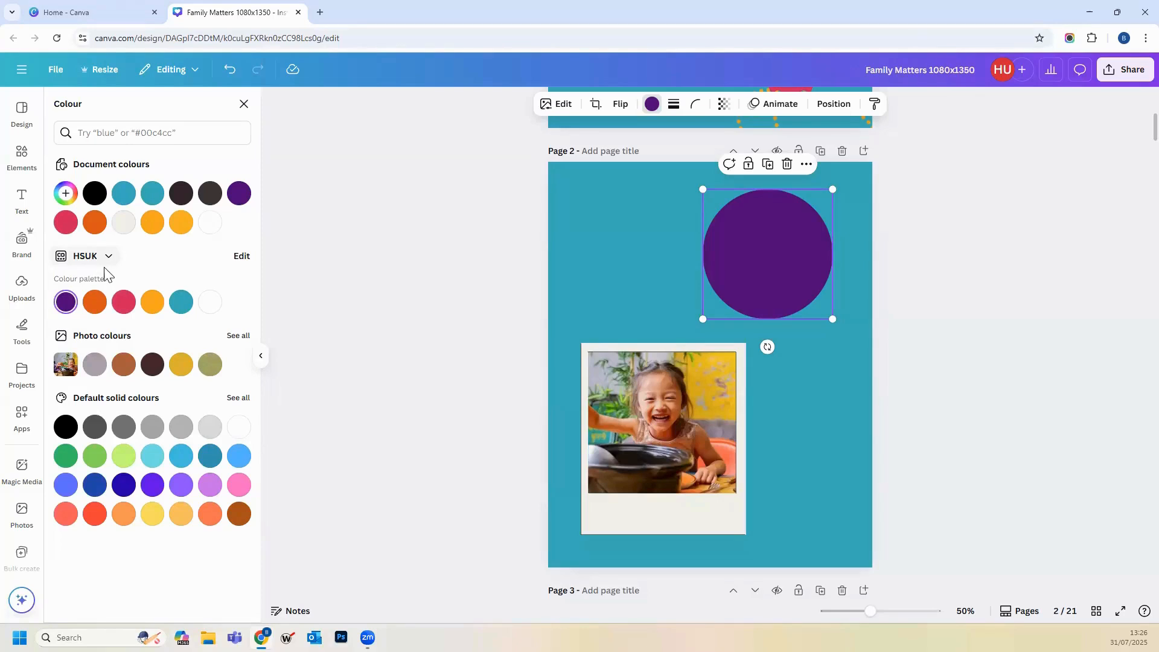
click(96, 304)
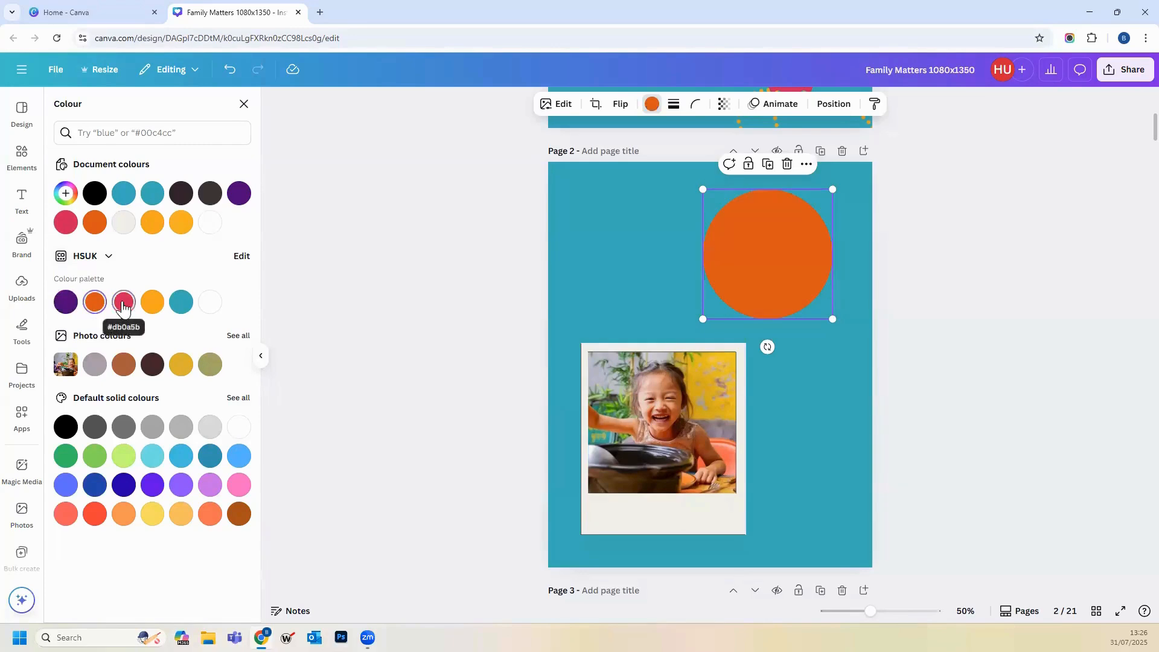
click(124, 305)
click(151, 304)
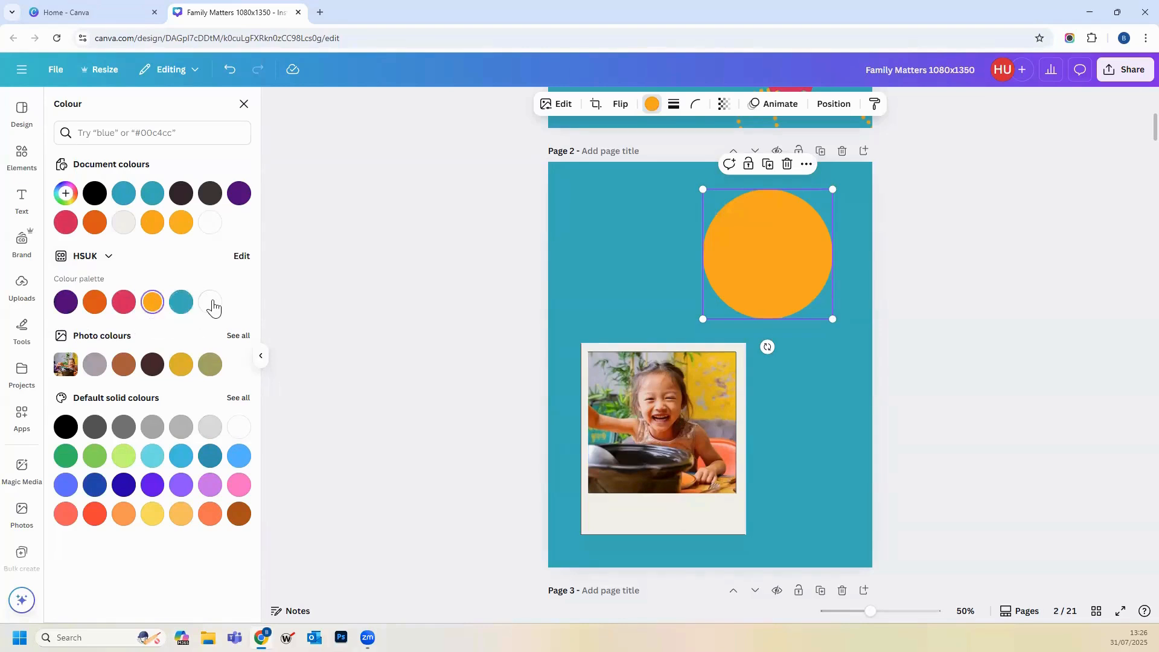
click(210, 304)
click(153, 304)
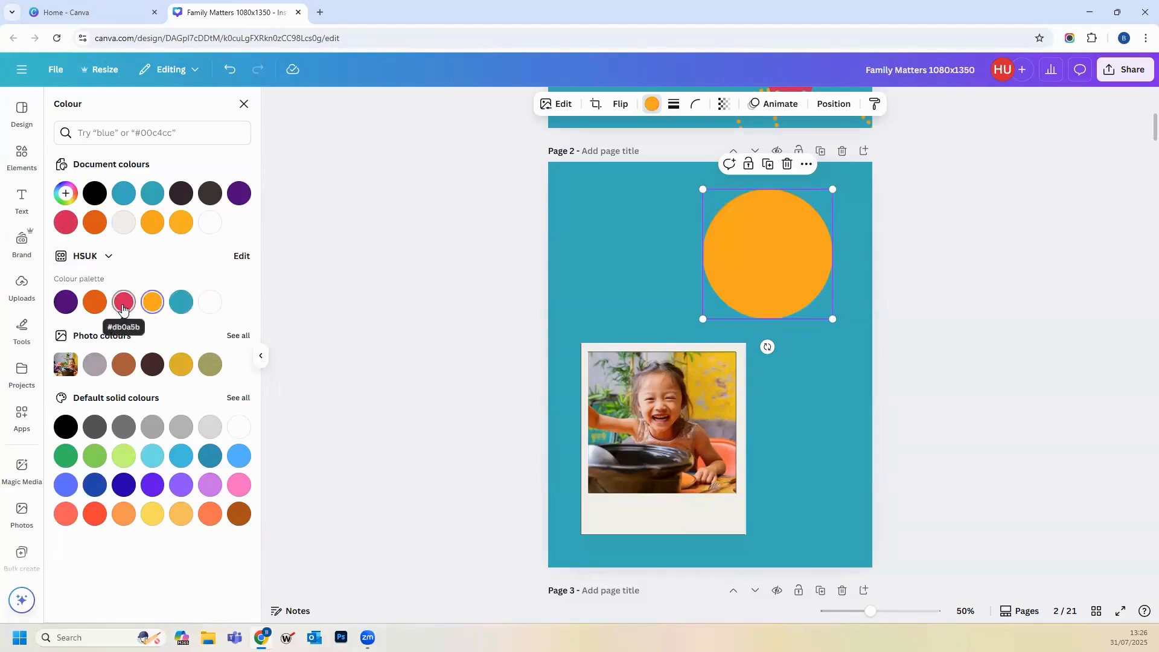
click(115, 309)
click(94, 304)
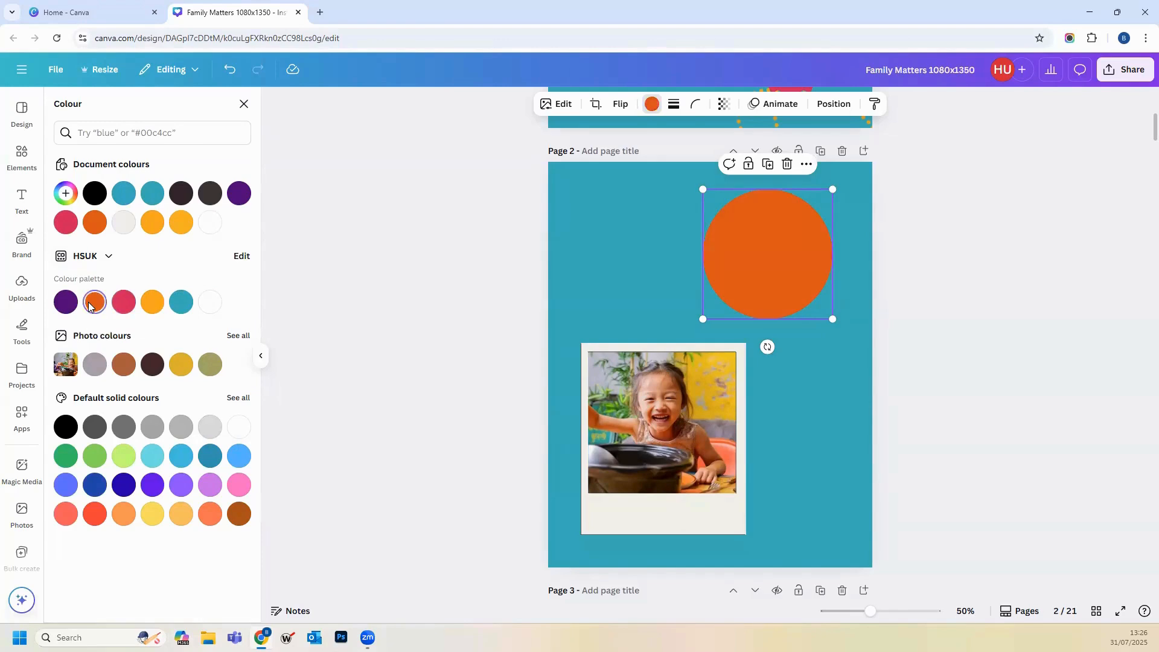
Step: Colour the circle with the HSUK palette's purple and add a plain circle frame beside it from a "circle" element search
click(66, 304)
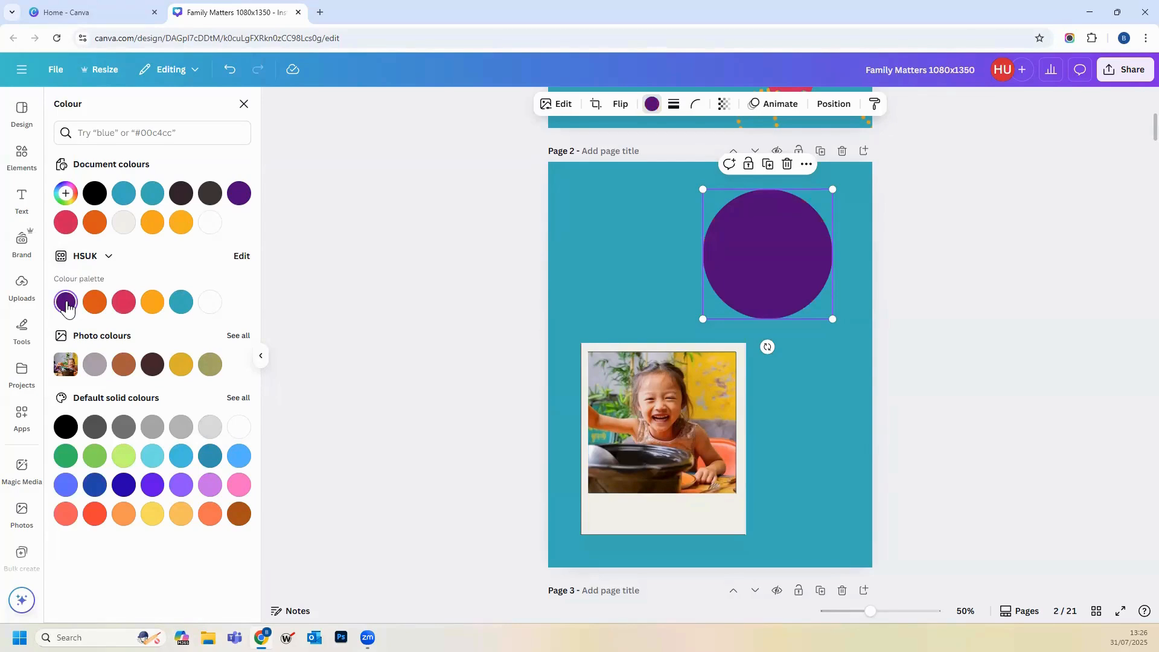
click(21, 156)
click(109, 110)
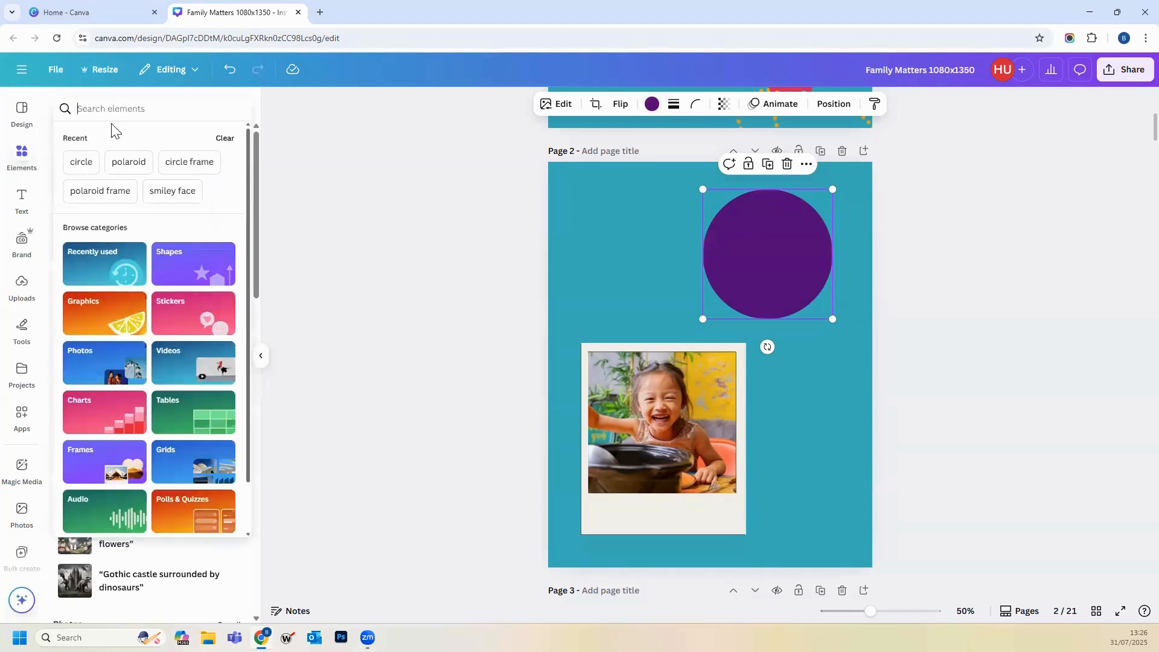
click(79, 166)
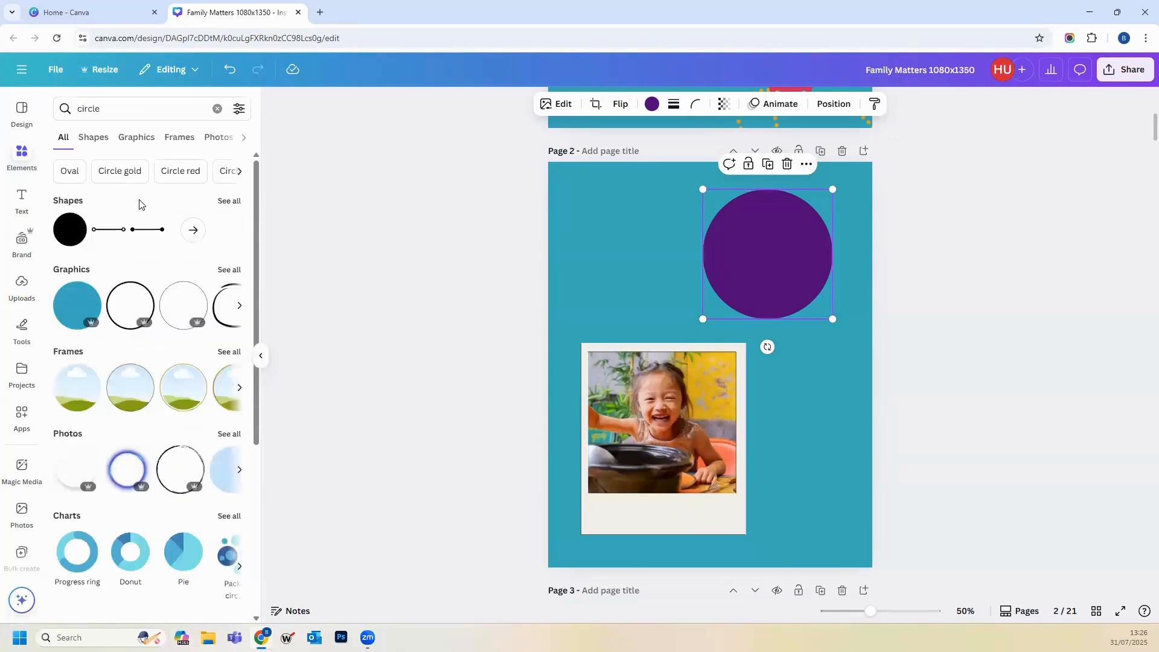
mouse_move(70, 393)
drag(71, 393, 659, 256)
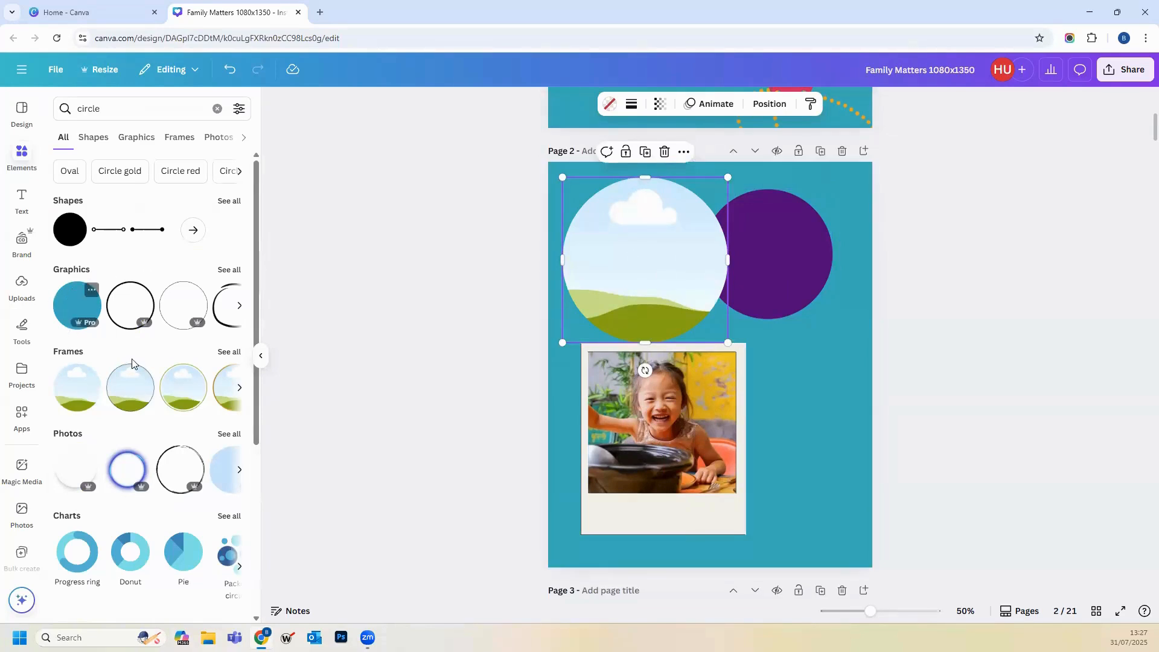
Step: Browse all the frames found for "circle" and add the orange scalloped-edge circle frame to page 2
click(225, 354)
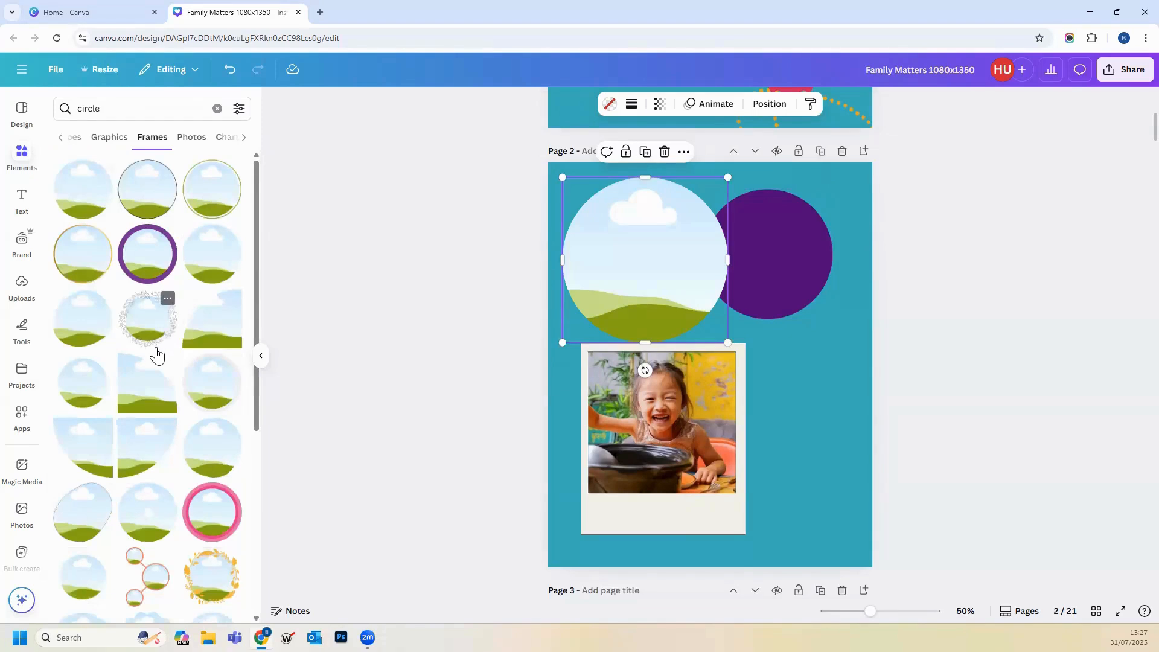
scroll(156, 355, down, 5)
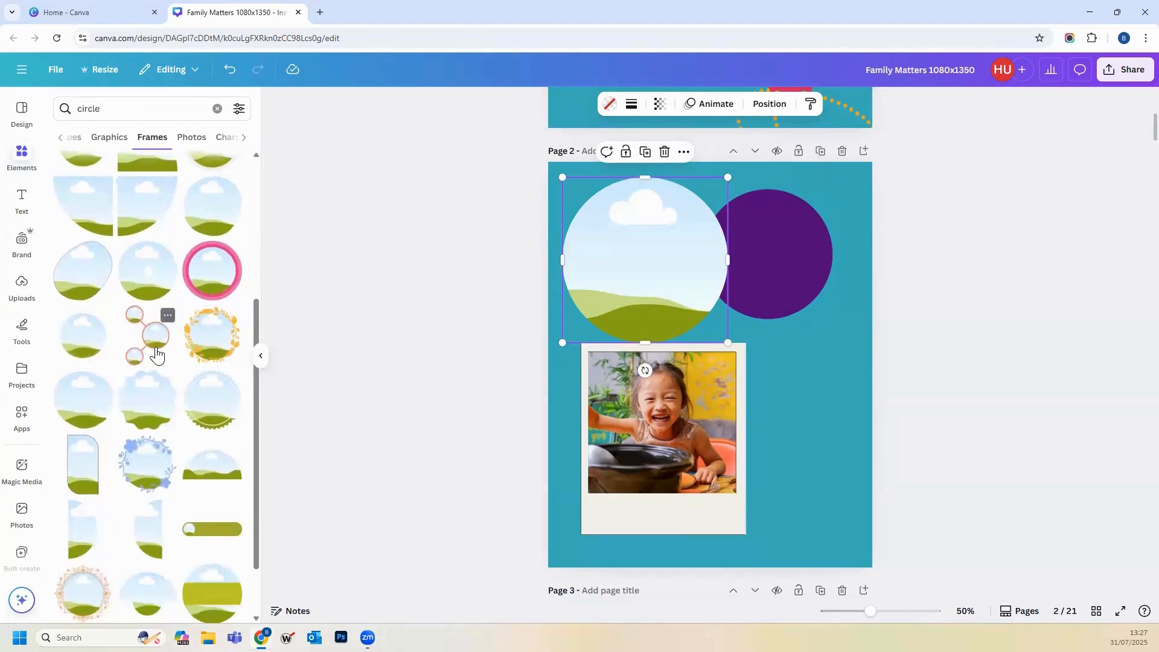
scroll(156, 355, down, 7)
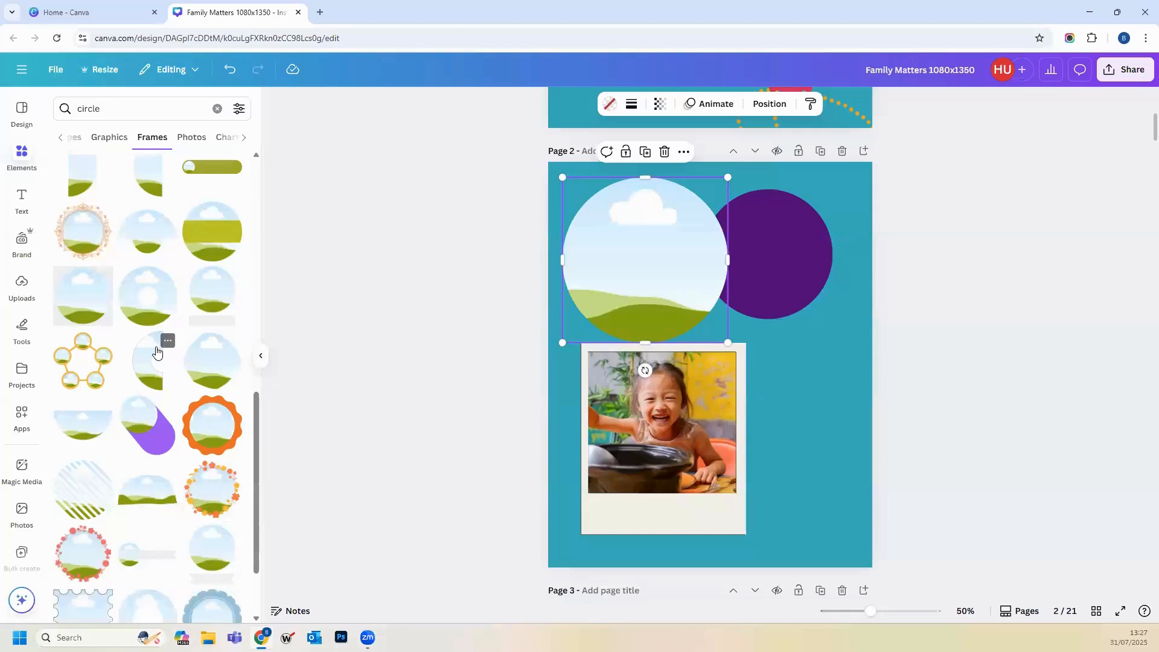
scroll(157, 352, down, 2)
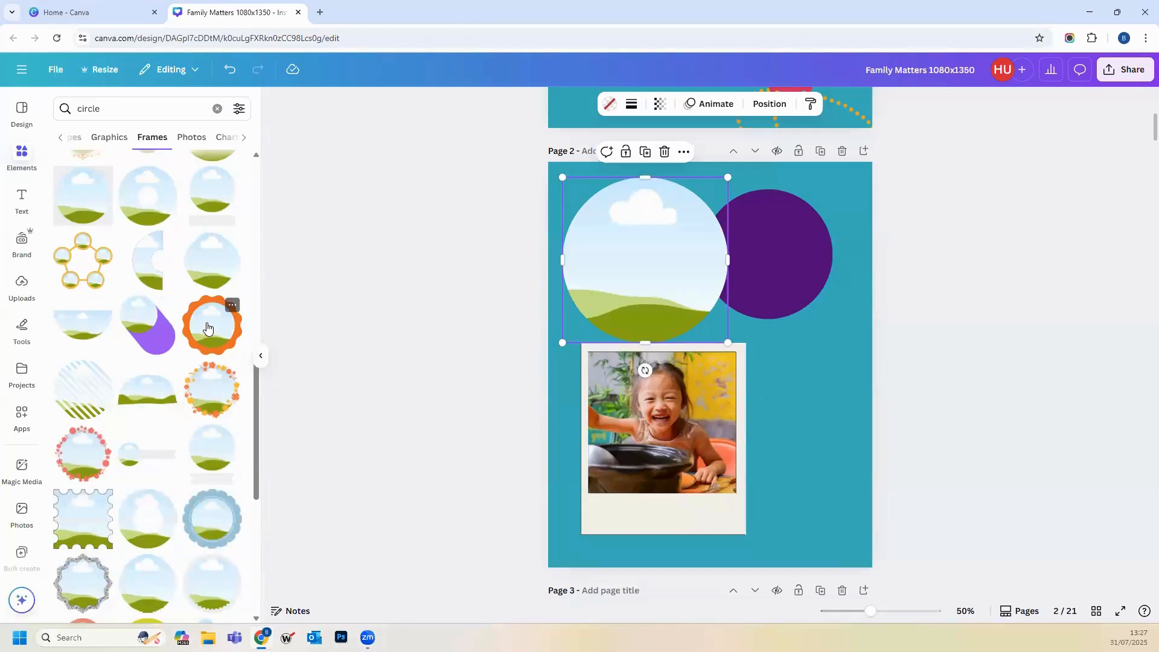
click(206, 328)
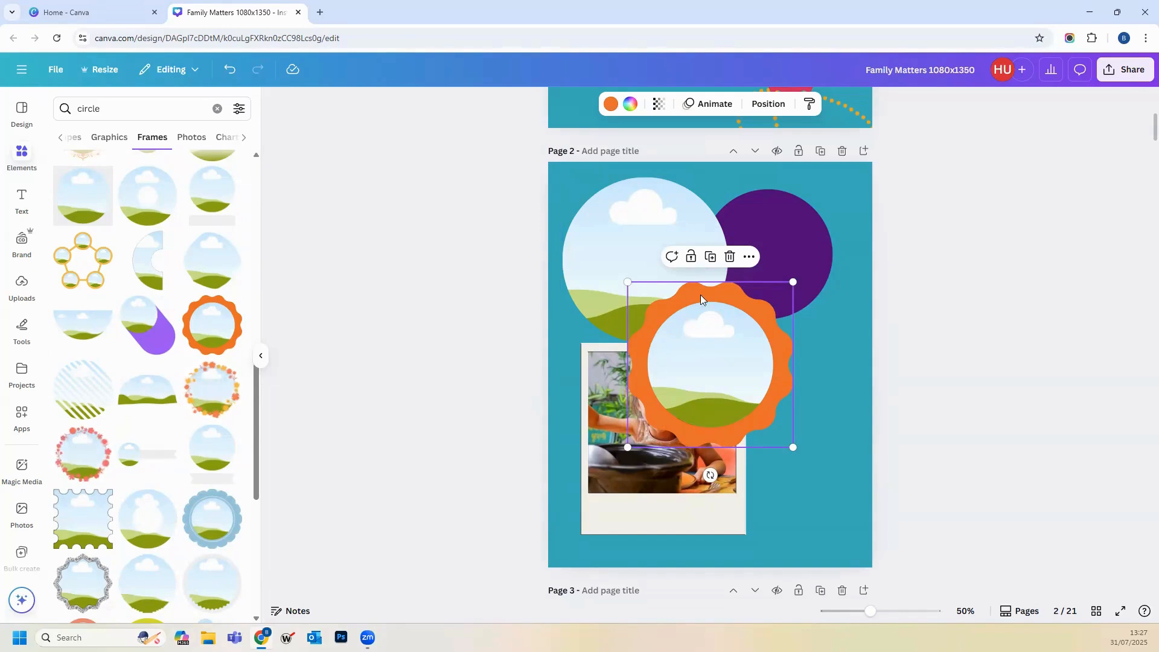
Step: Try the HSUK palette's purple, orange and red on the scalloped frame, and colour it with the palette's yellow
click(609, 106)
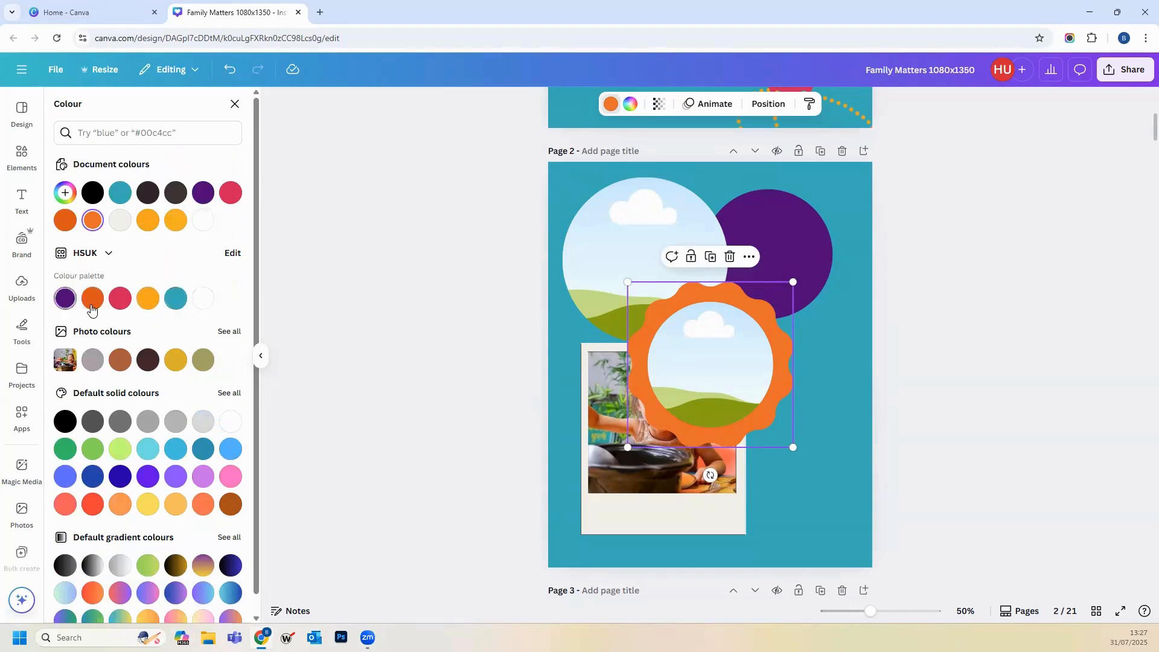
click(65, 298)
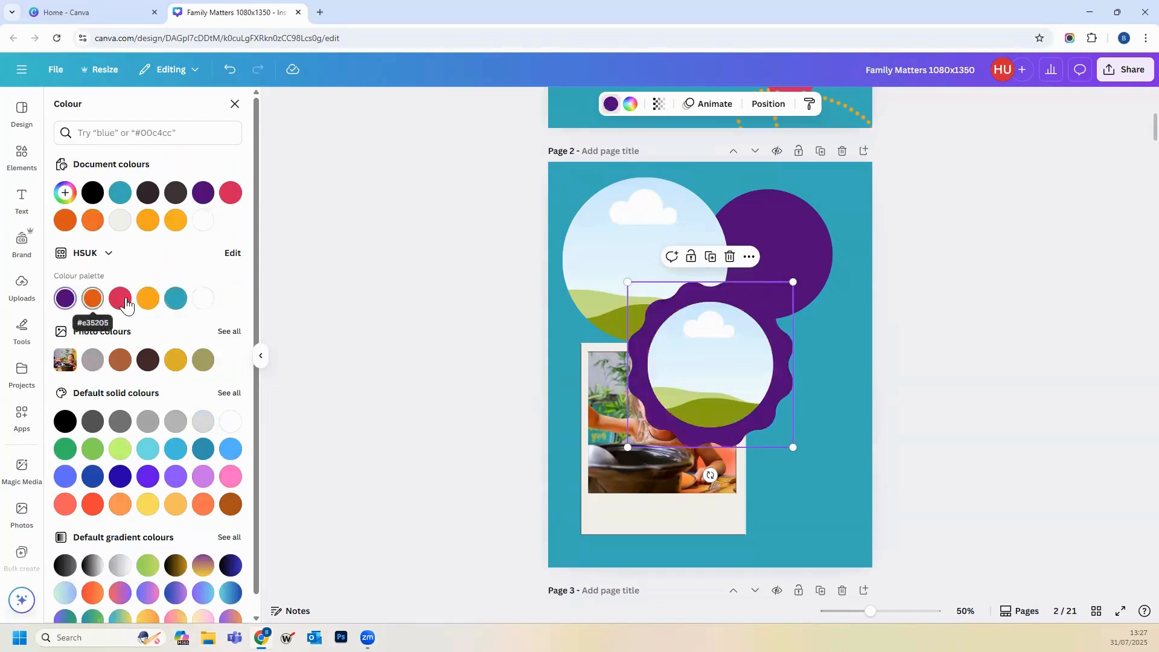
click(95, 302)
click(124, 299)
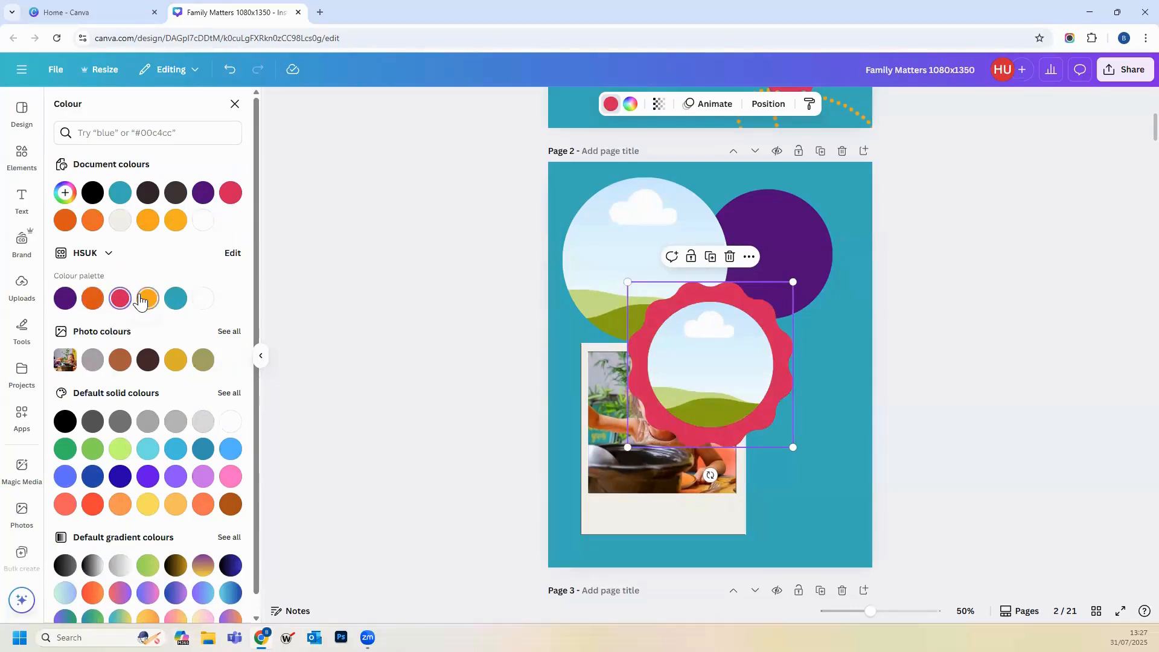
click(148, 298)
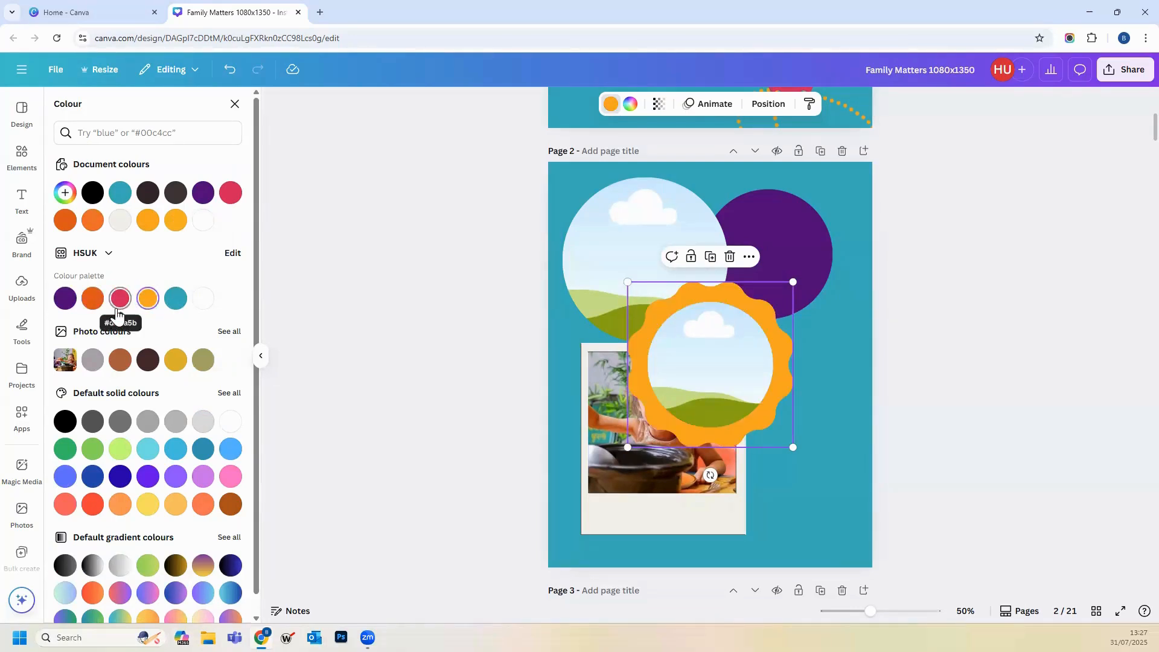
Step: Place the uploaded photo of the girl on the swing in the scalloped frame and crop it by enlarging and repositioning it around her
click(21, 288)
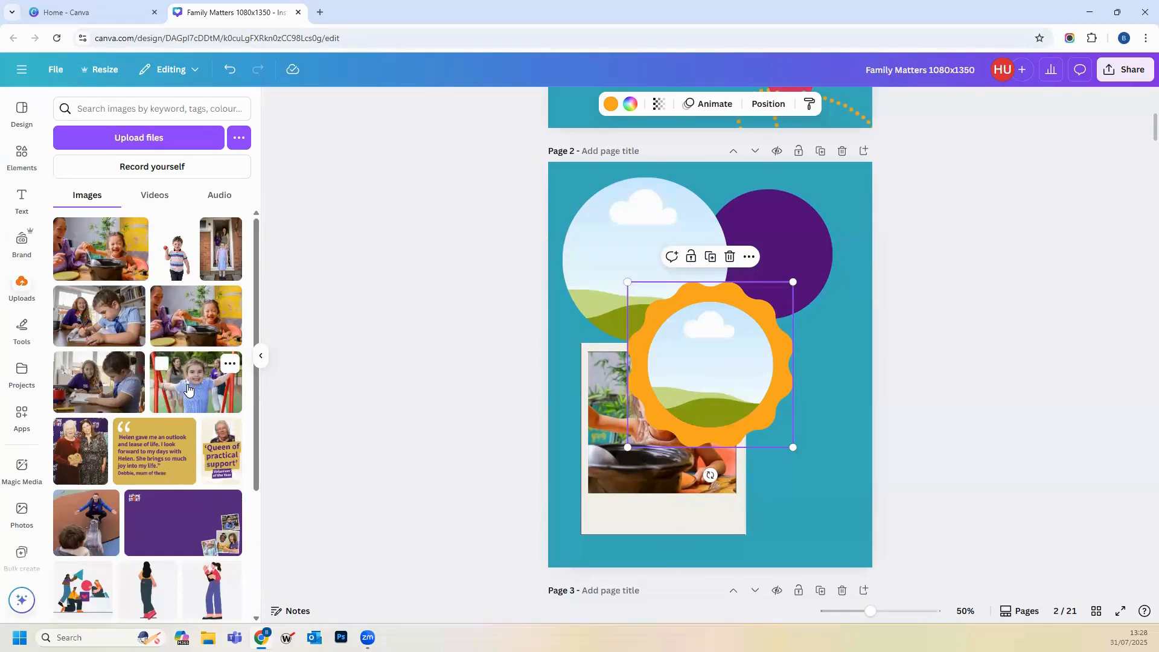
drag(189, 389, 706, 355)
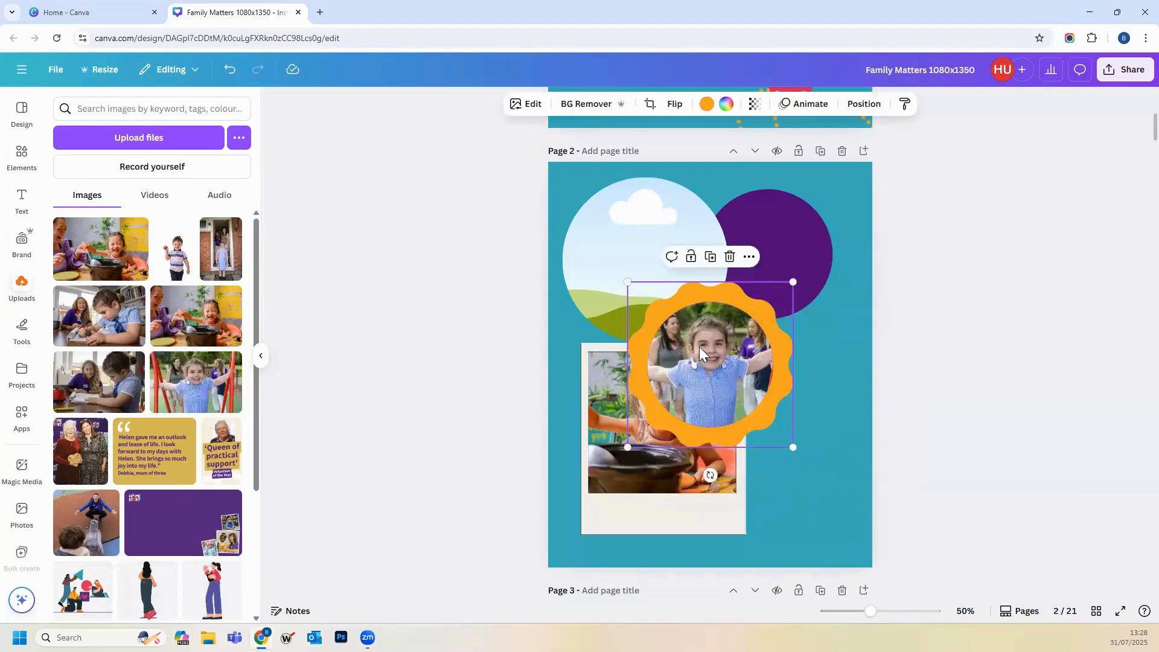
double_click(699, 346)
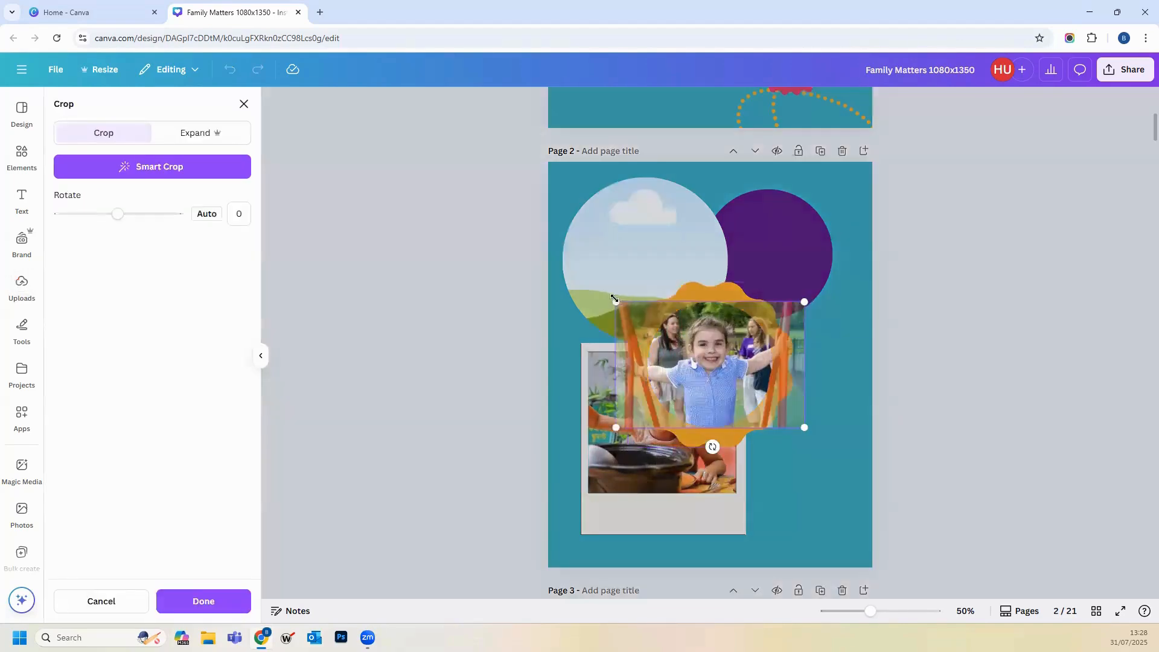
drag(574, 281, 555, 268)
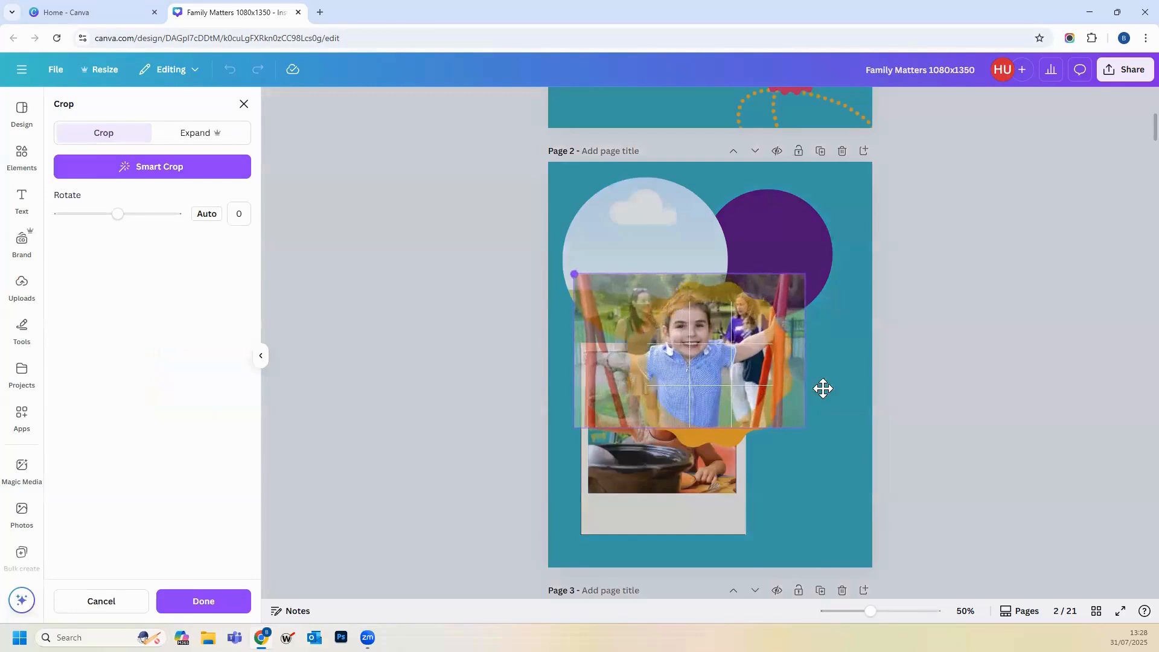
drag(822, 440, 850, 461)
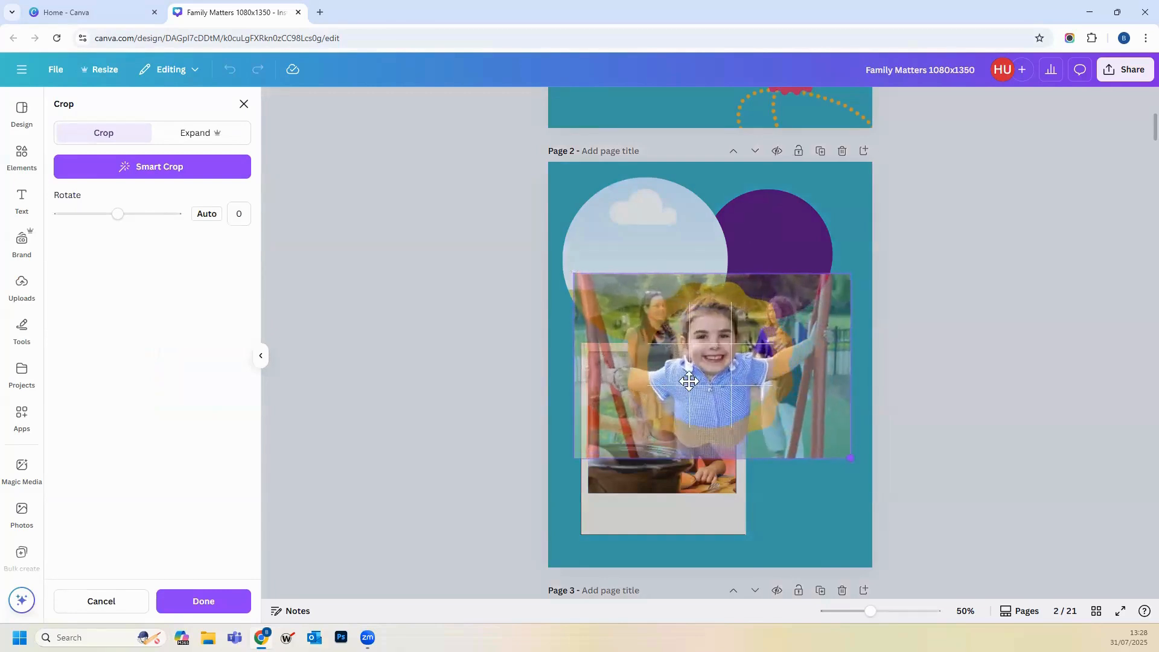
drag(729, 329, 754, 385)
click(910, 362)
Step: Move the scalloped photo frame over the polaroid's right edge and delete the empty plain circle frame from page 2
click(821, 345)
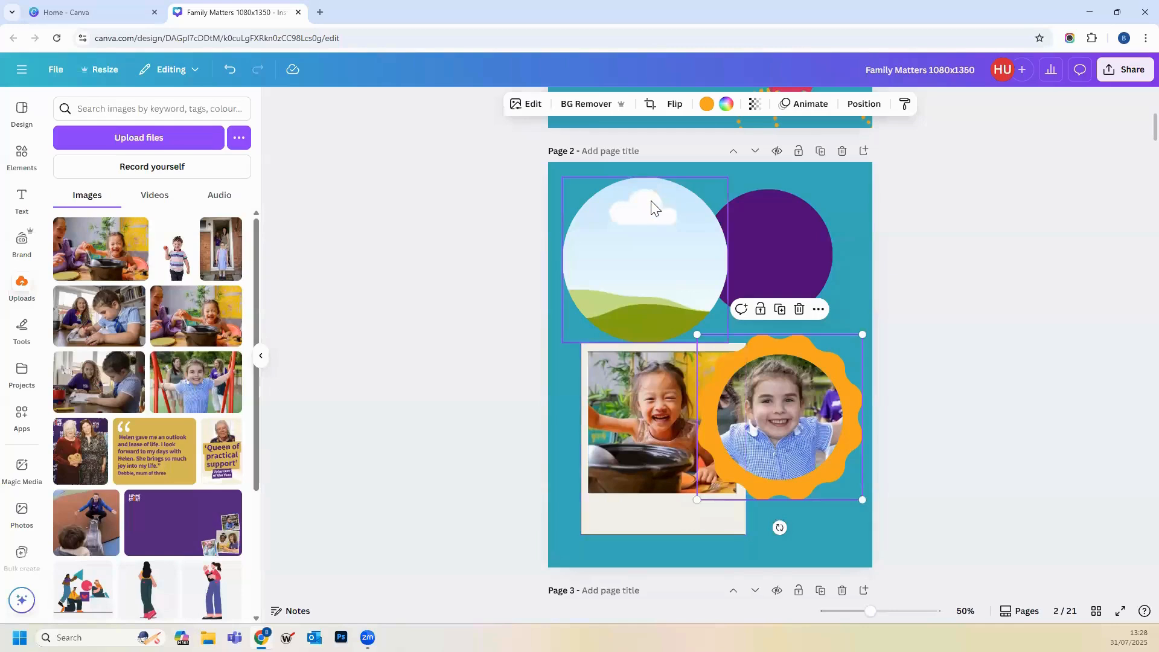
click(667, 272)
key(Delete)
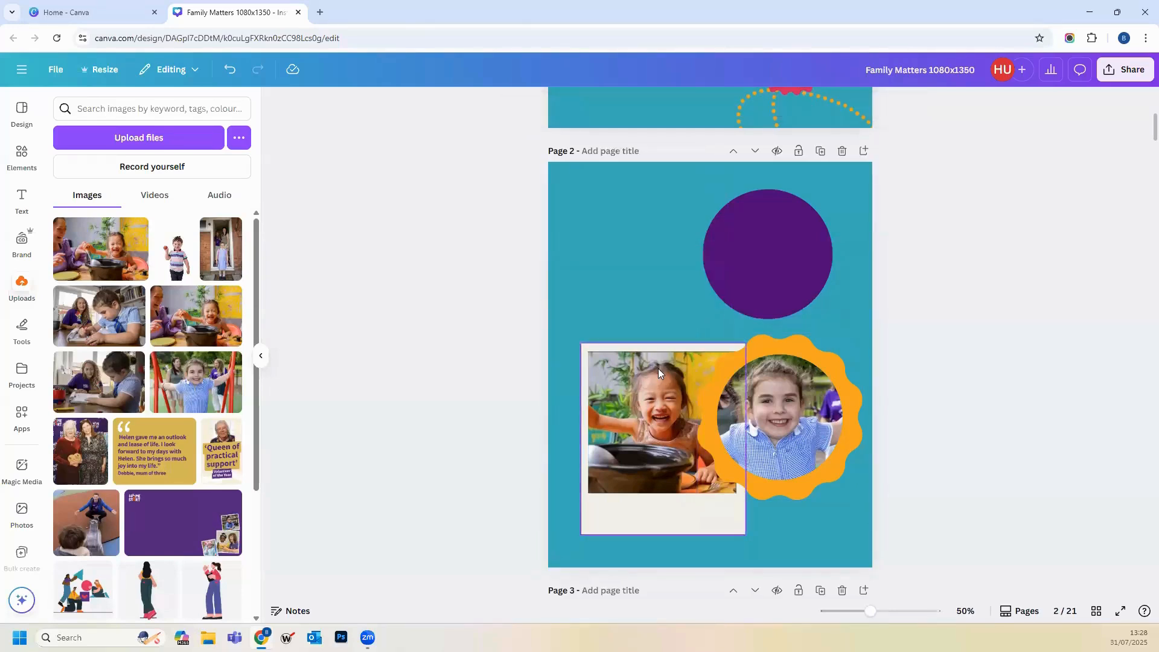
click(779, 398)
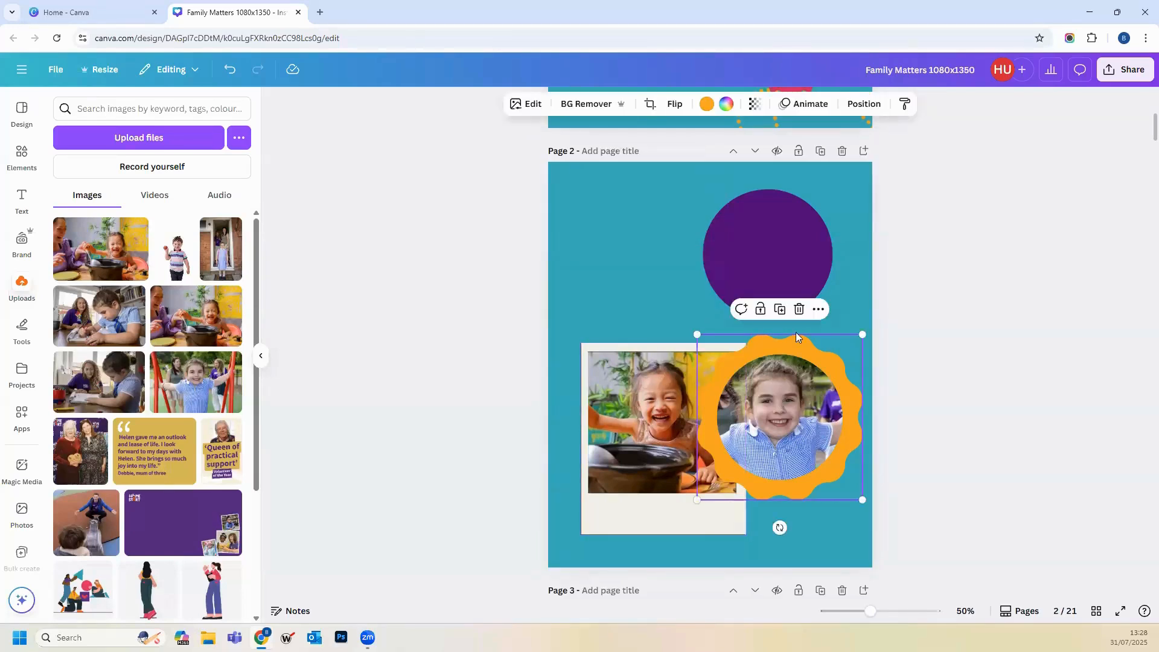
Step: Duplicate the purple circle and place the copy level with the original, to its left above the polaroid
click(783, 254)
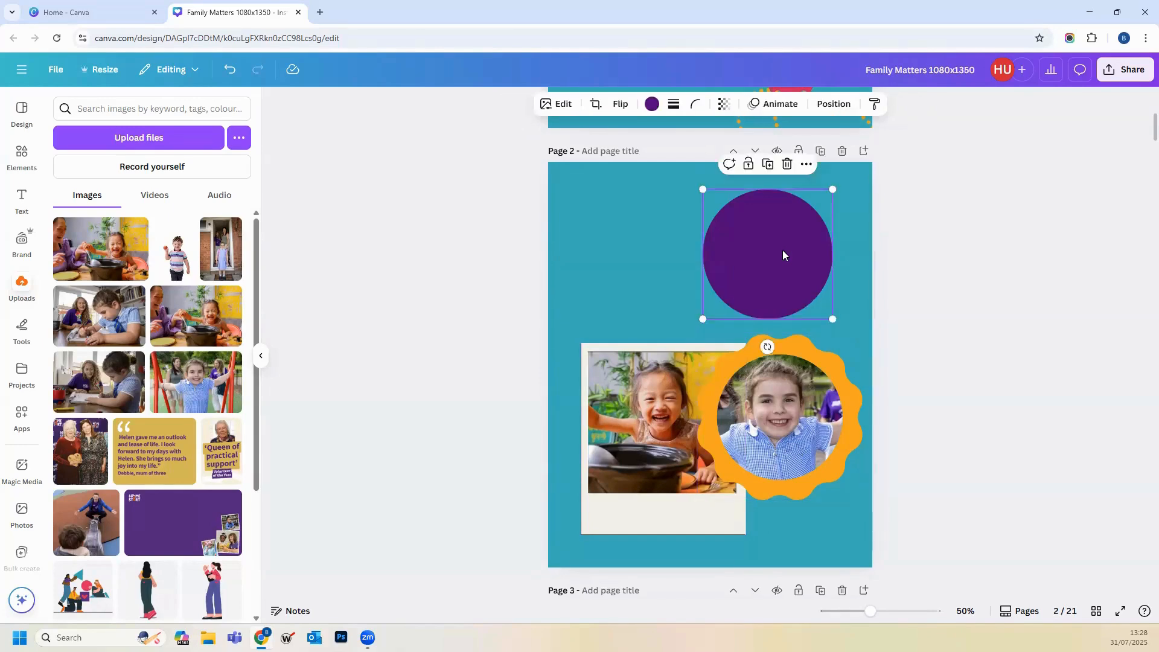
click(767, 165)
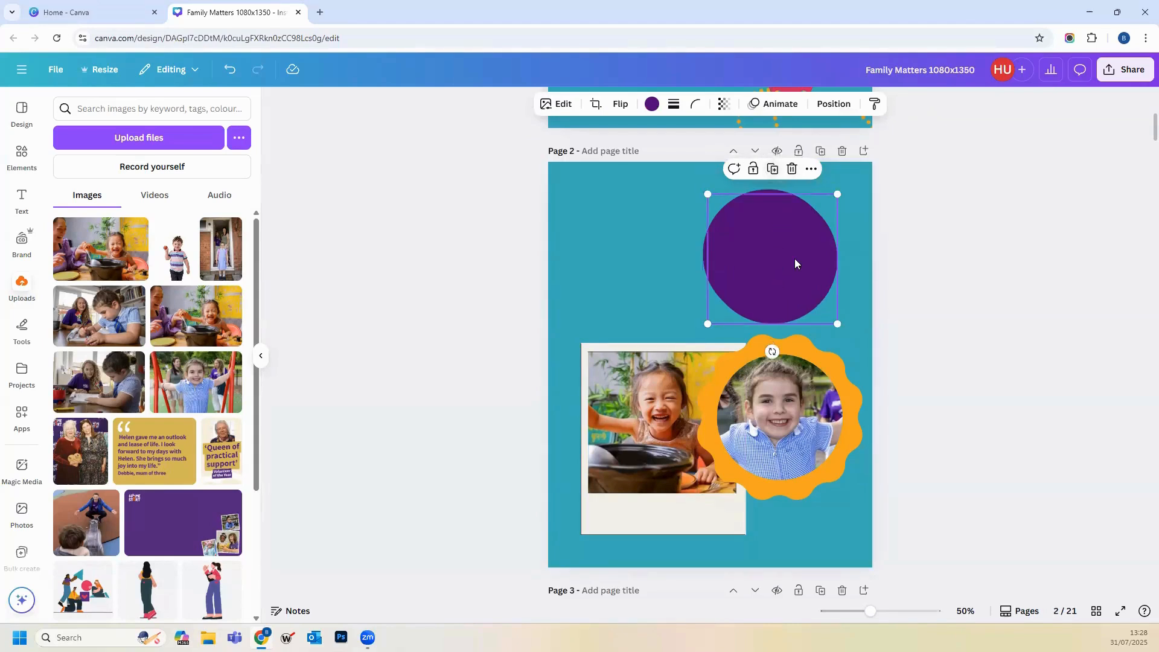
drag(795, 260, 668, 256)
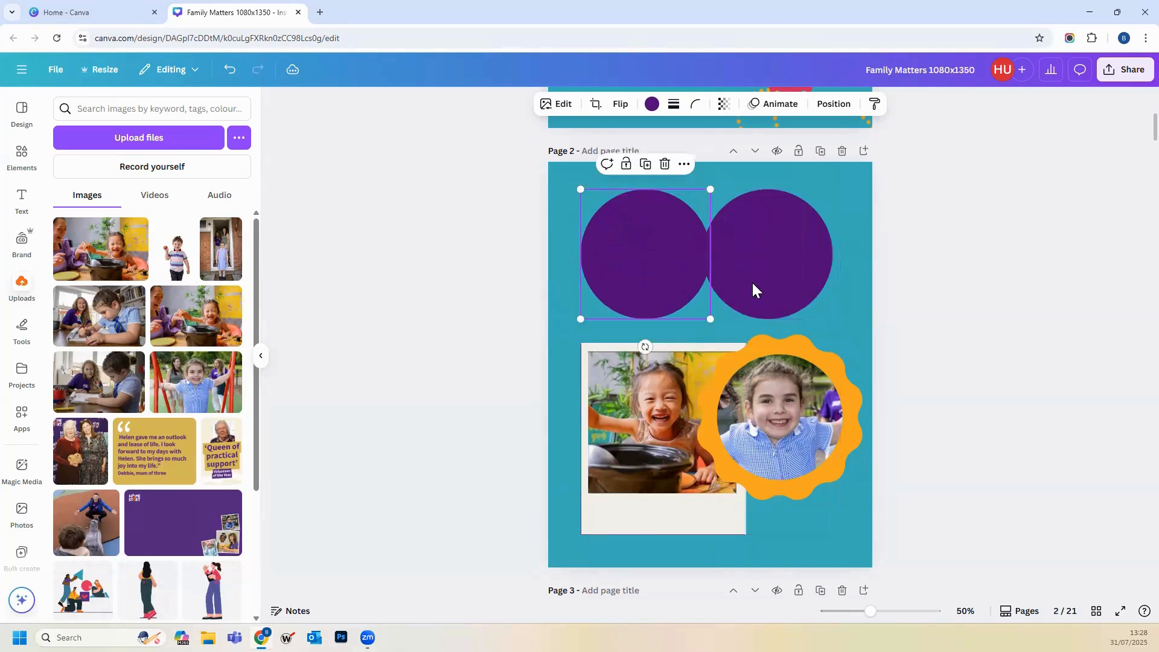
Step: Draft a comment reading "Change this to teal" on the left purple circle, leaving it unposted
click(606, 167)
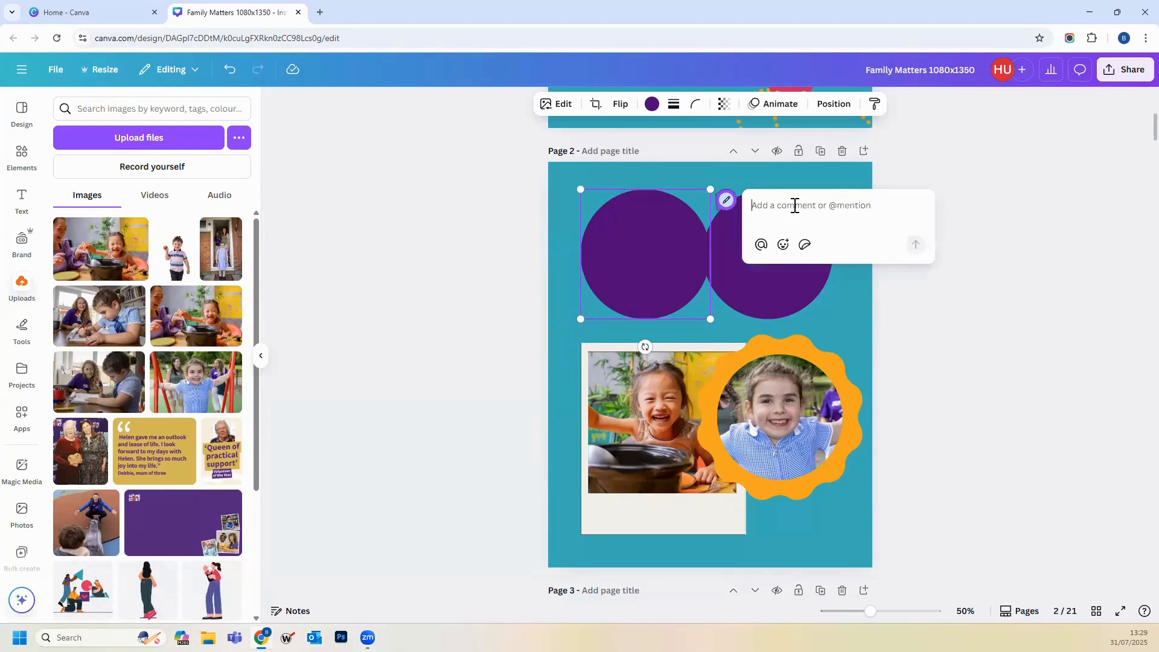
text(Change thyis)
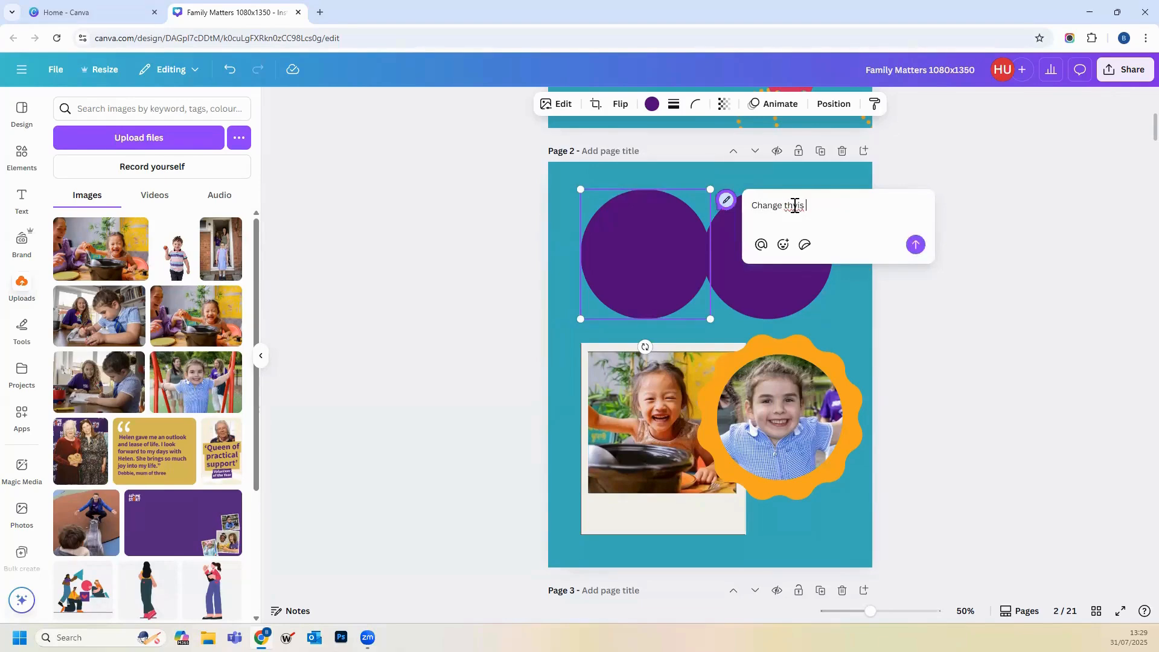
key(BackSpace)
key(BackSpace)
key(BackSpace)
key(BackSpace)
text(is to teal)
click(1012, 291)
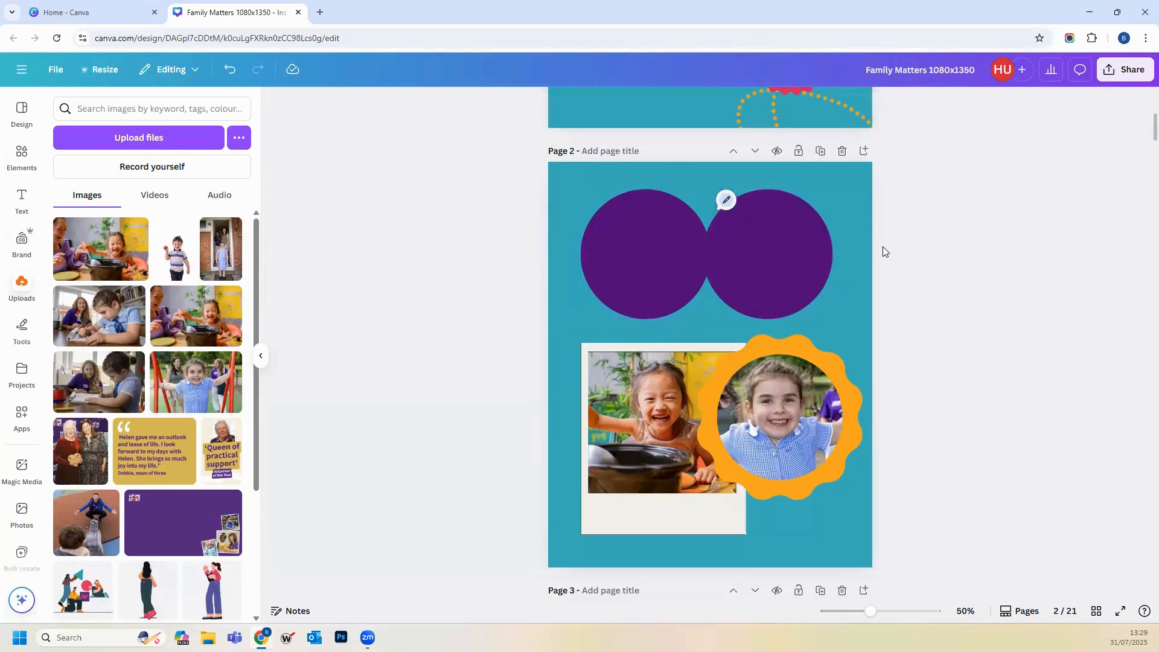
click(727, 202)
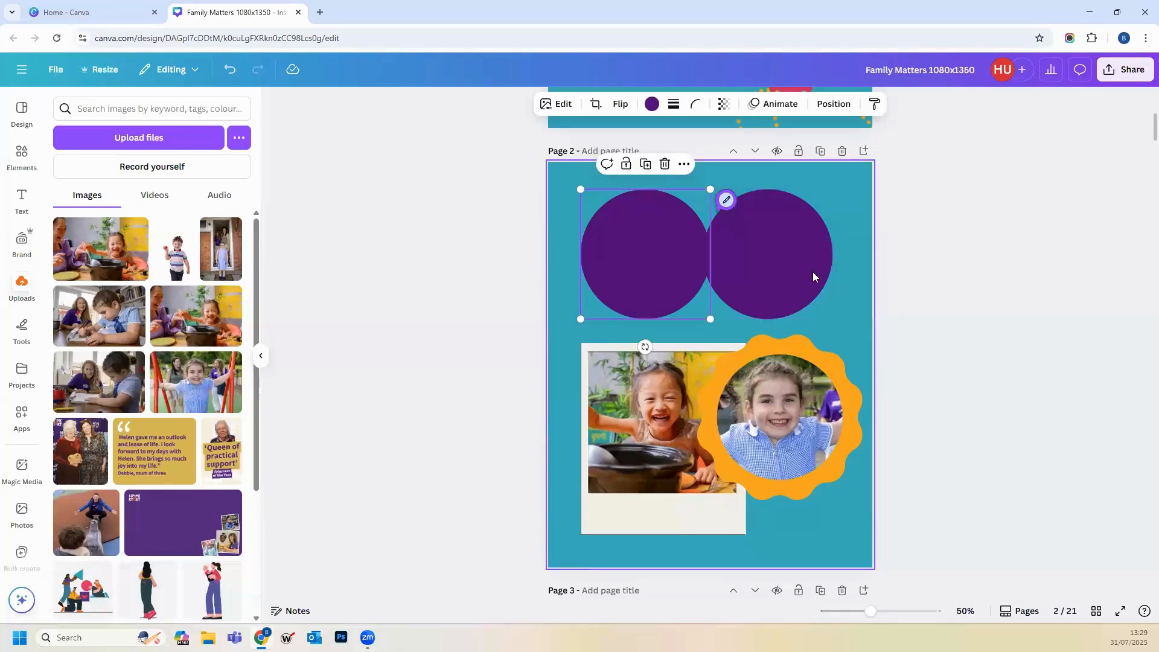
Step: Add a new page after page 2 and set its background to the HSUK palette's white
click(847, 185)
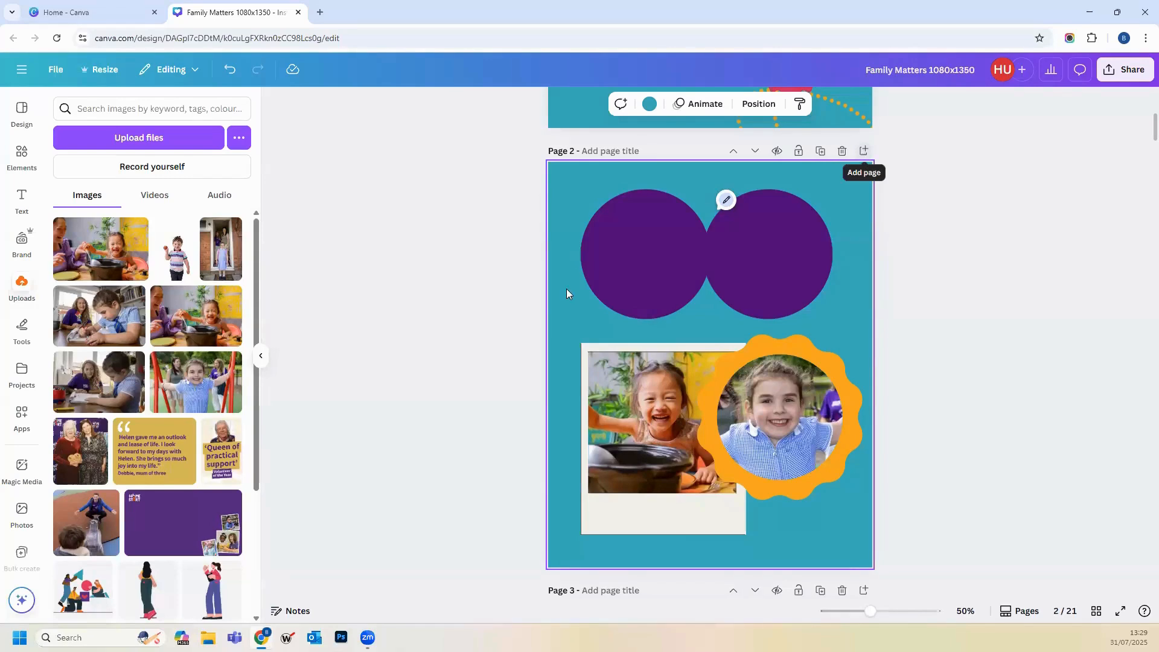
key(ctrl+Return)
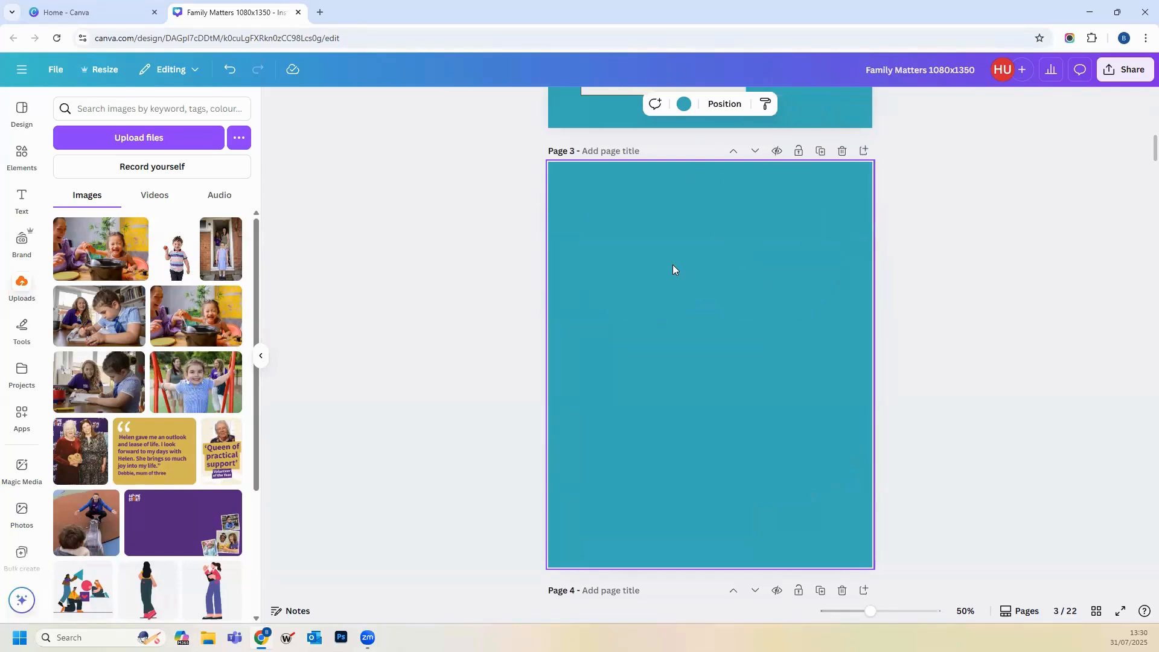
click(684, 105)
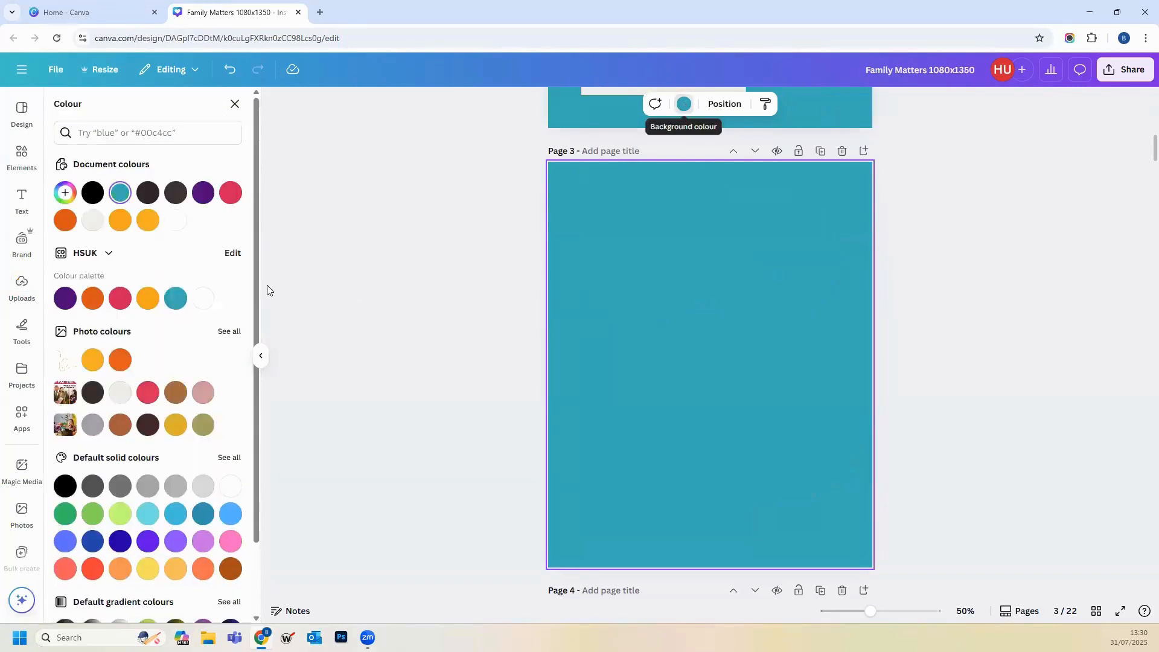
click(203, 298)
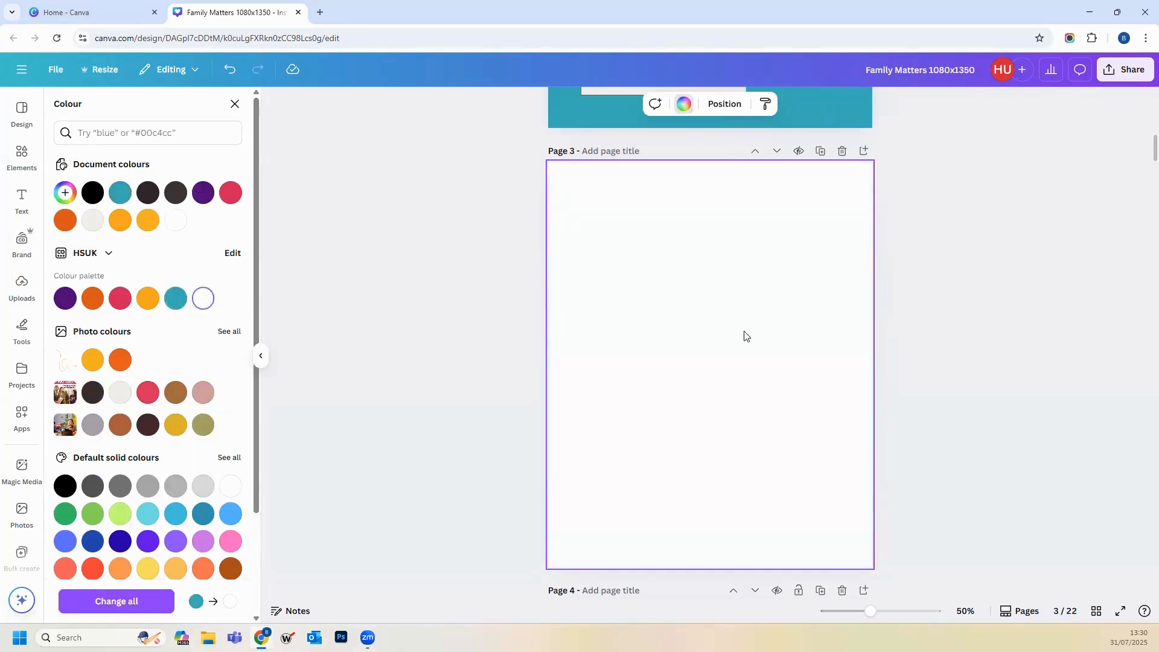
Step: Duplicate page 1, the "Read our family stories" page with the Family Matters magazine cover
scroll(726, 336, up, 1)
scroll(726, 336, up, 5)
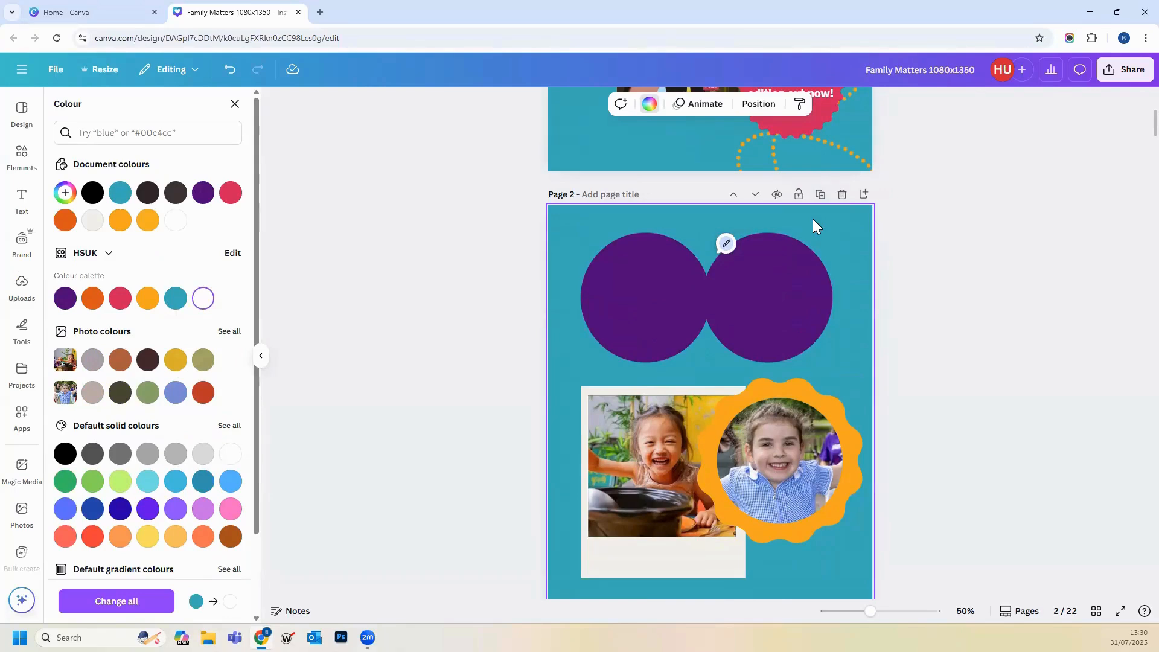
scroll(812, 218, up, 6)
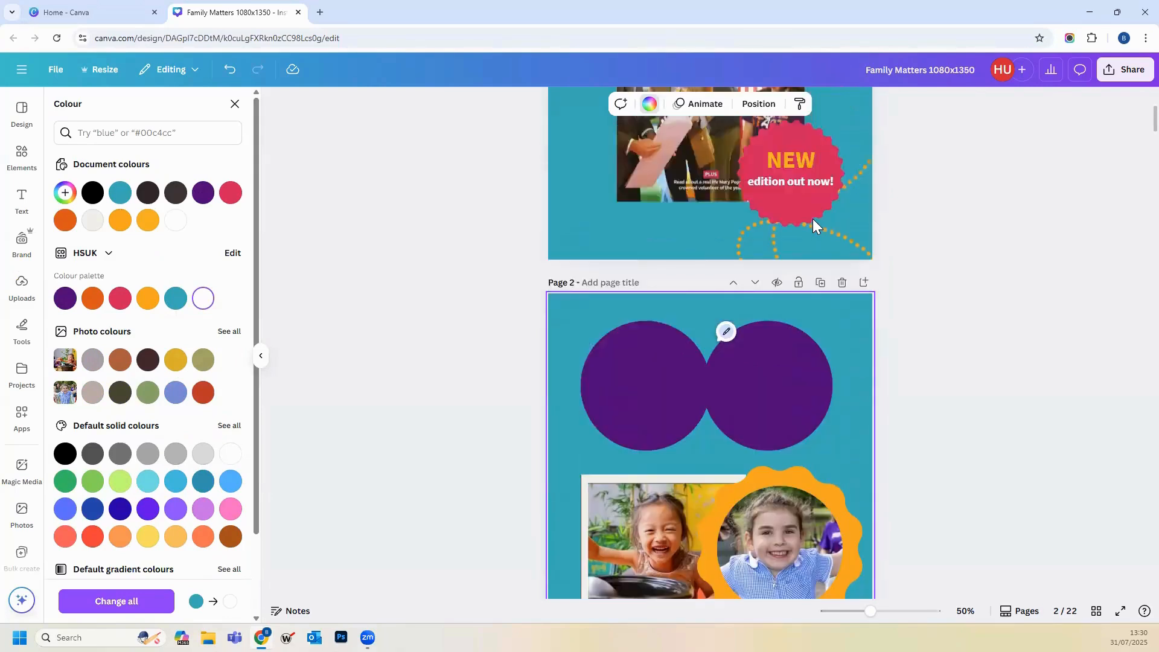
click(821, 136)
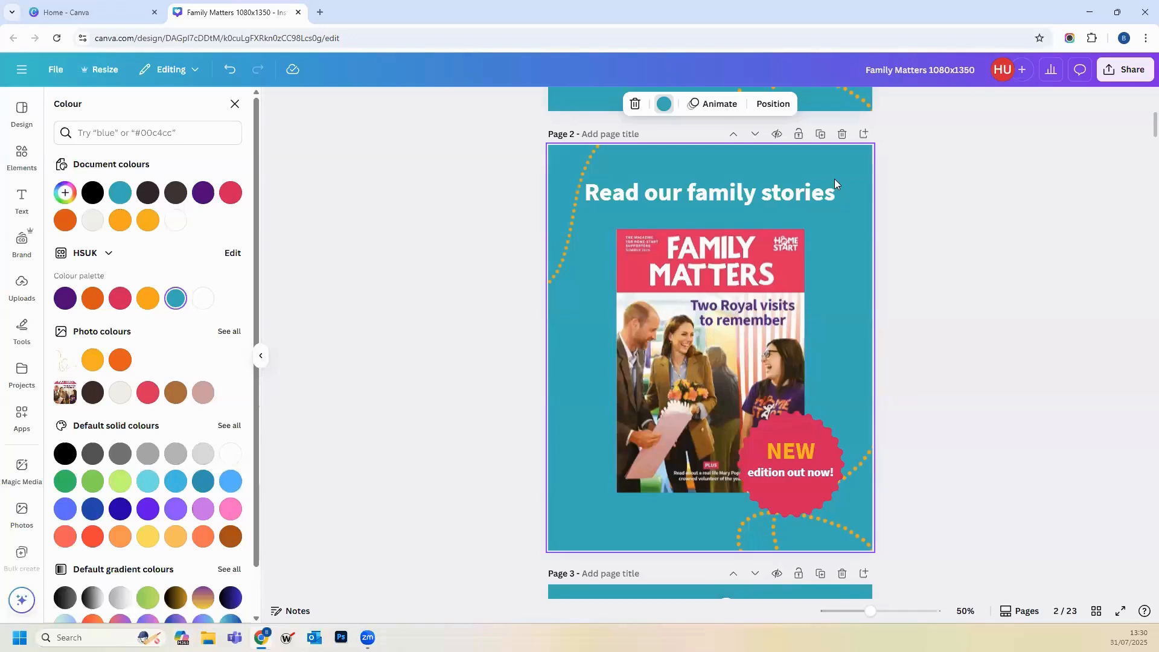
Step: Set the background of page 2, the duplicated "Read our family stories" page, to the HSUK palette's purple
click(825, 263)
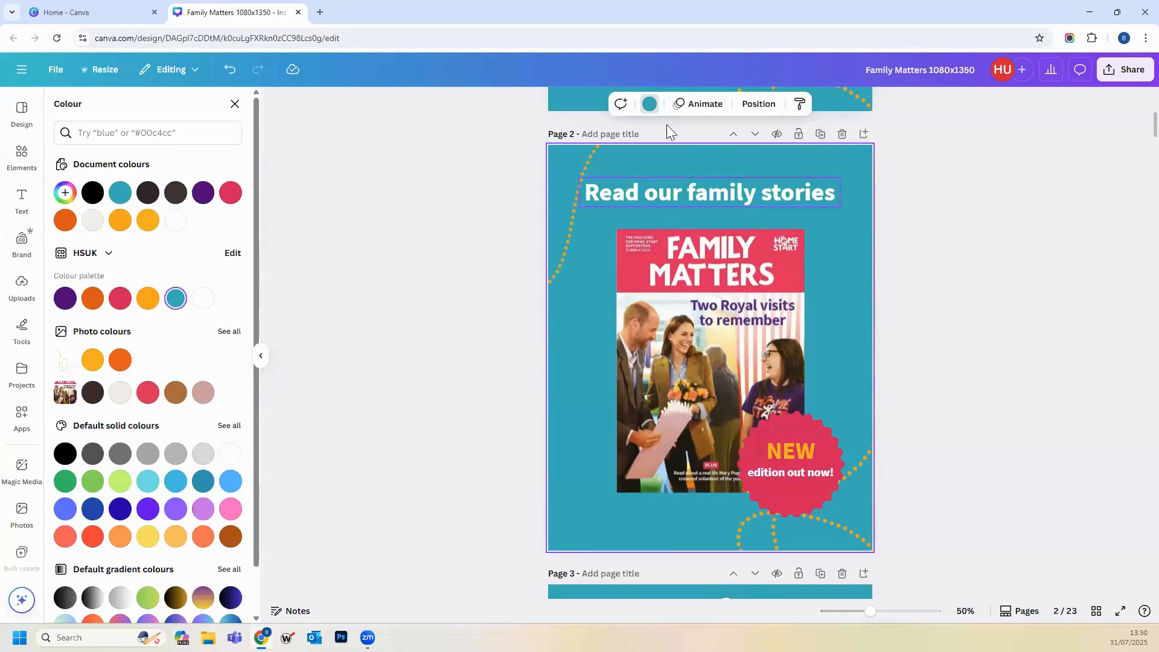
click(93, 302)
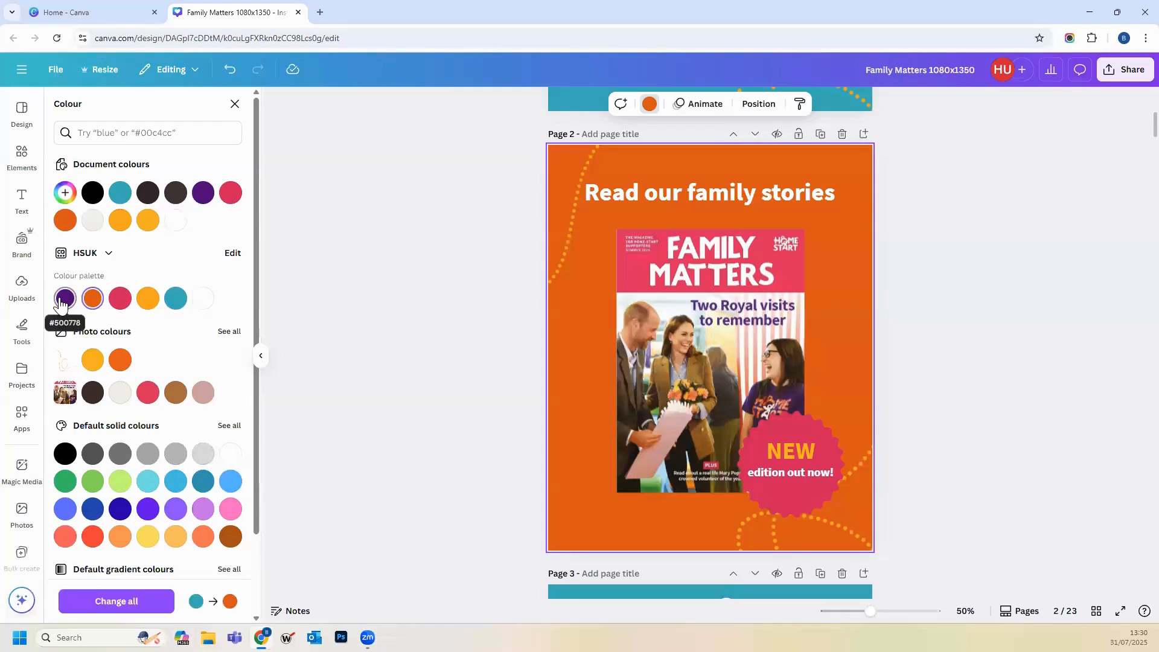
click(63, 300)
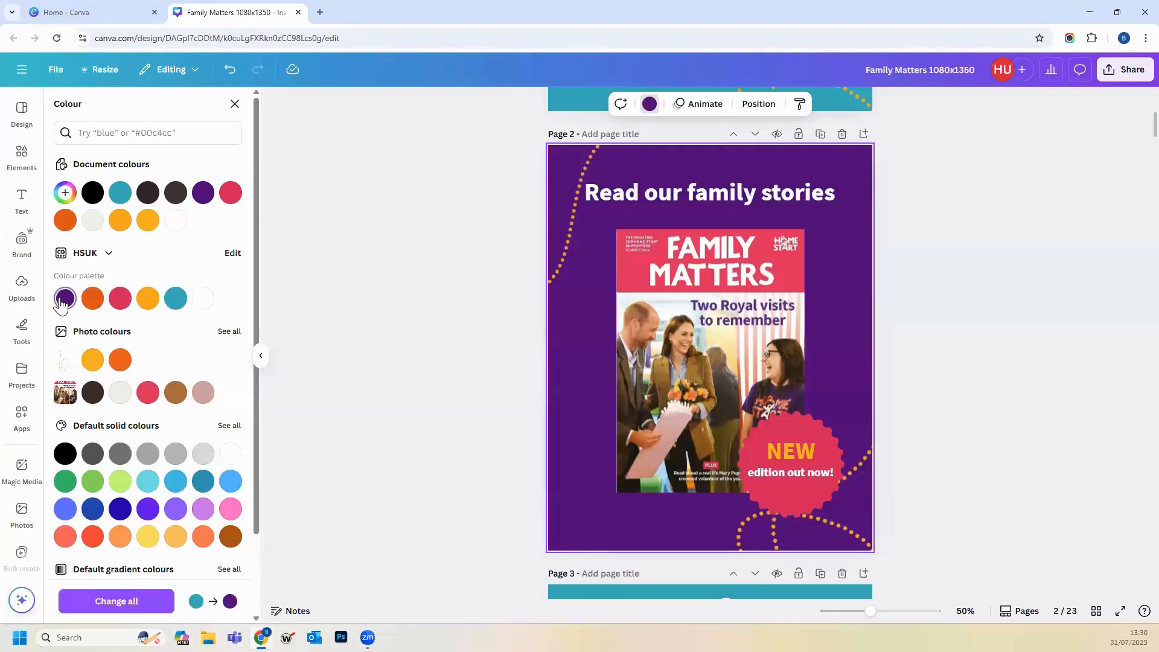
Step: Replace page 2's heading text with "New edition out now!"
double_click(734, 198)
click(736, 196)
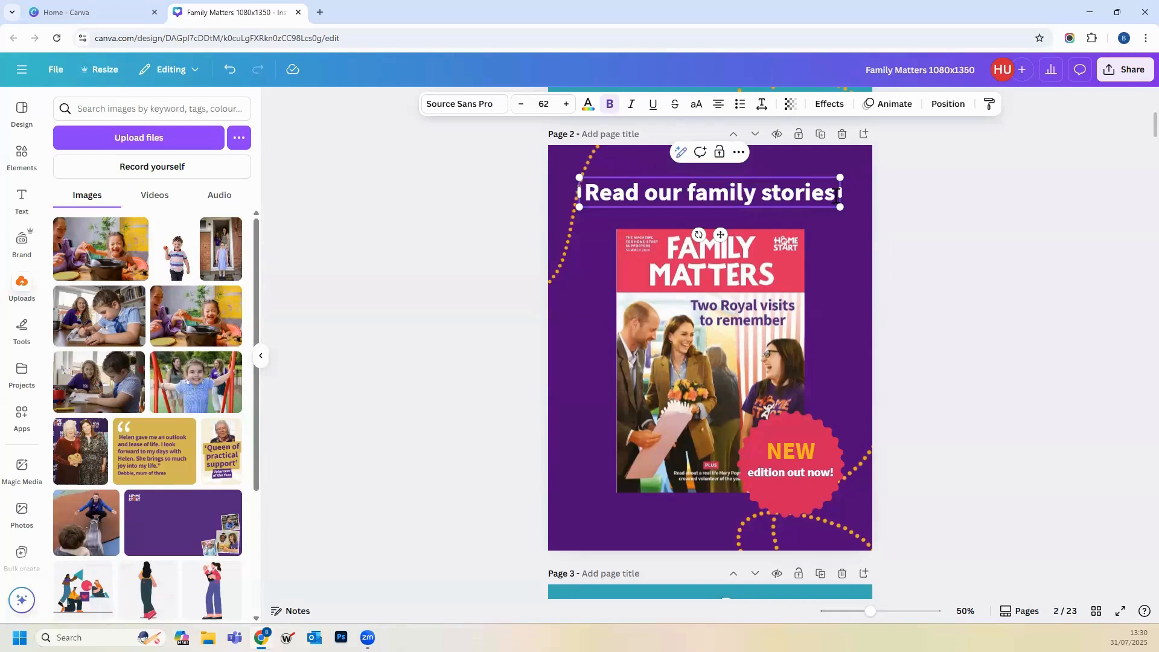
drag(841, 194, 593, 198)
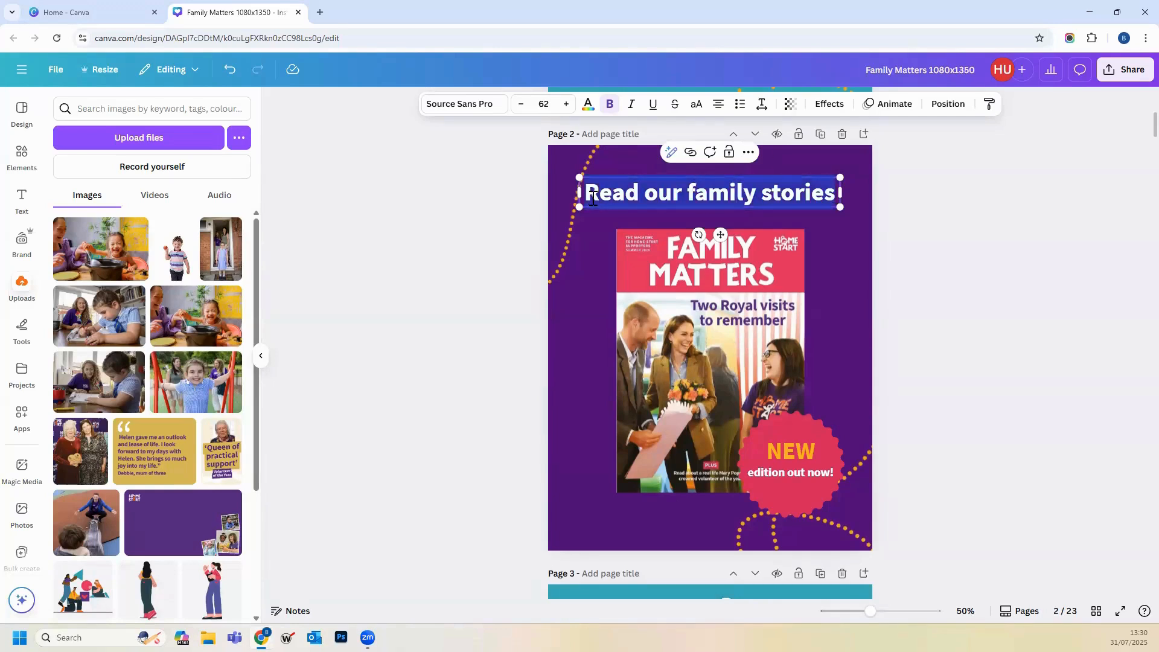
text(New edit)
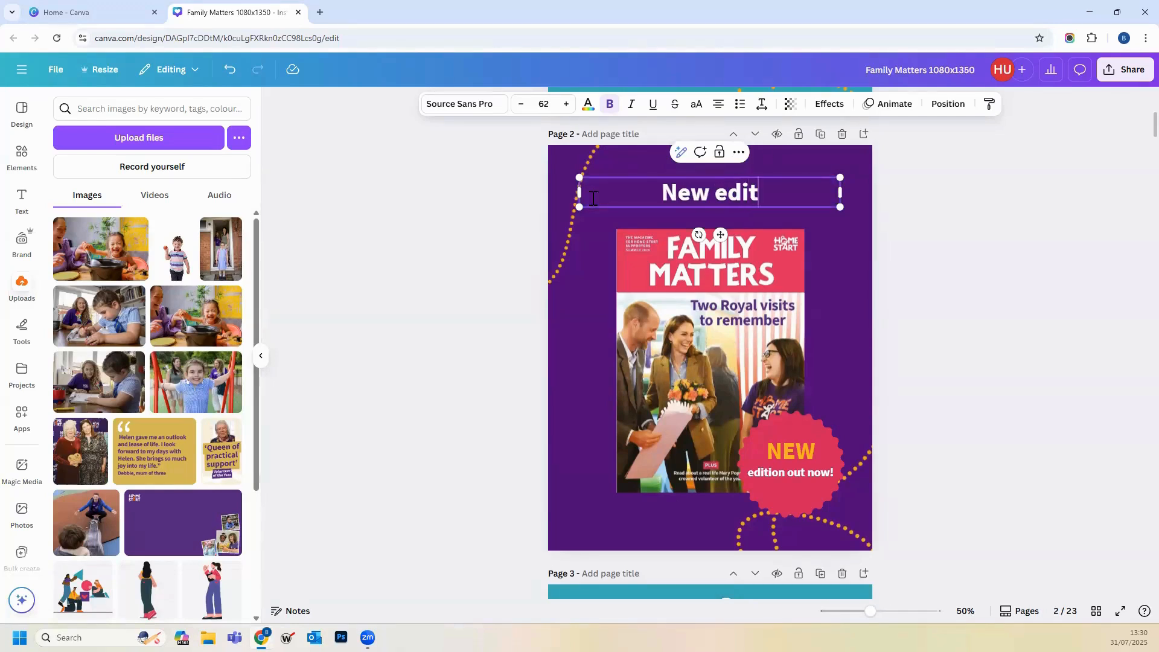
text(ion out now!)
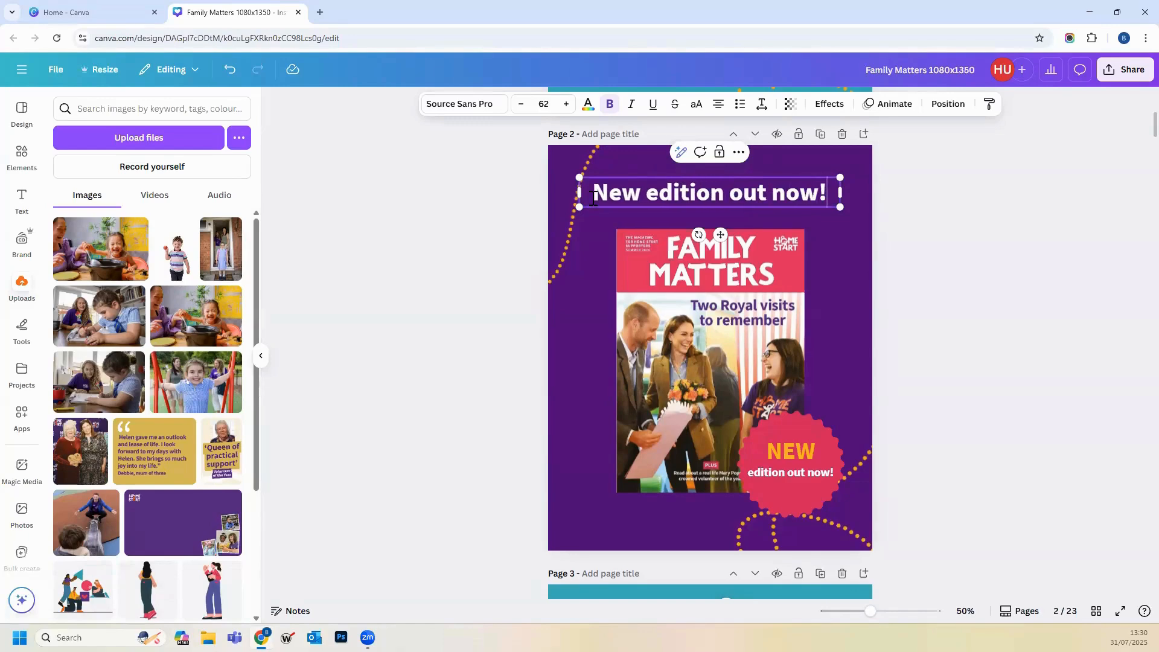
Step: Recolour the scalloped badge on page 2 to the HSUK palette's teal
click(794, 447)
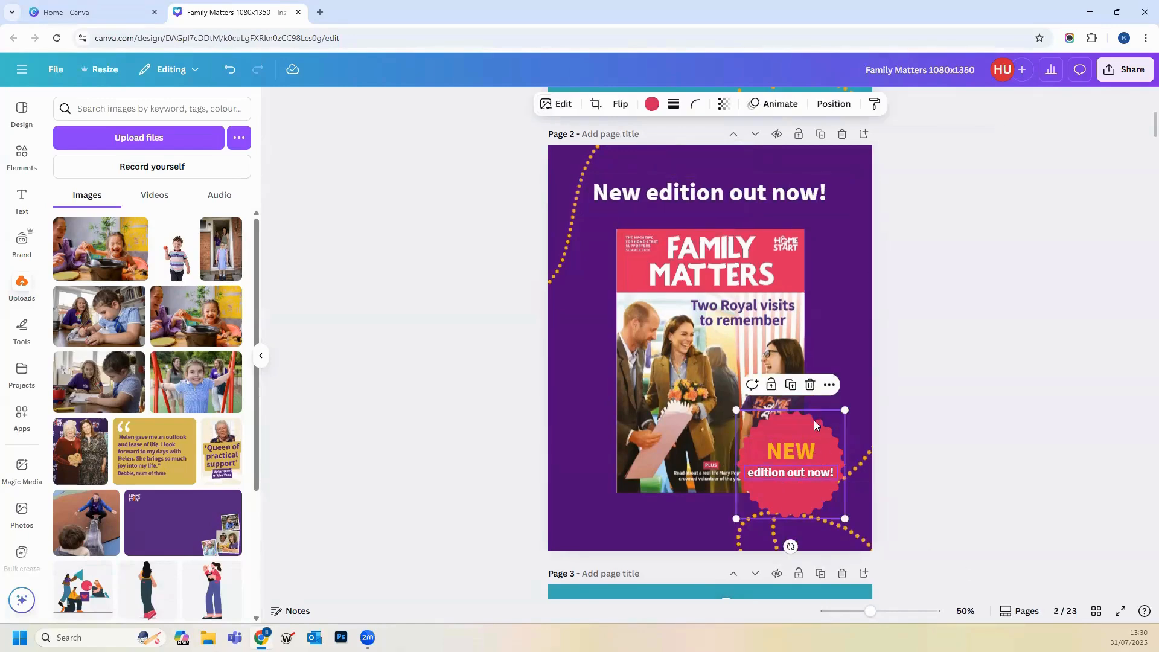
click(652, 104)
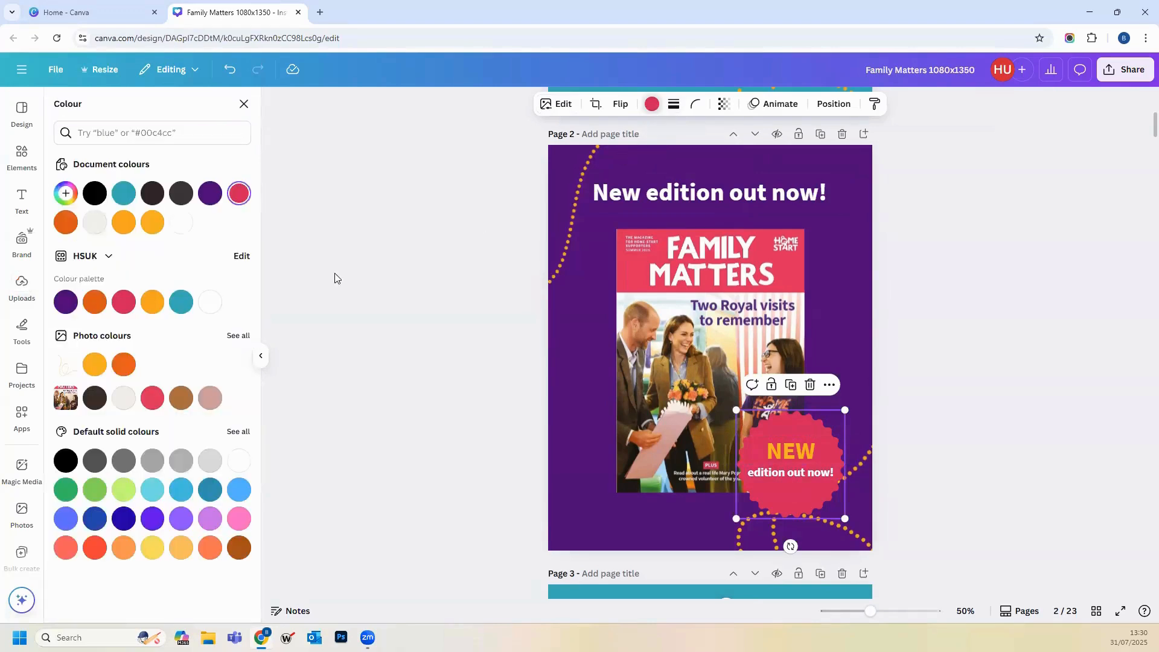
click(181, 302)
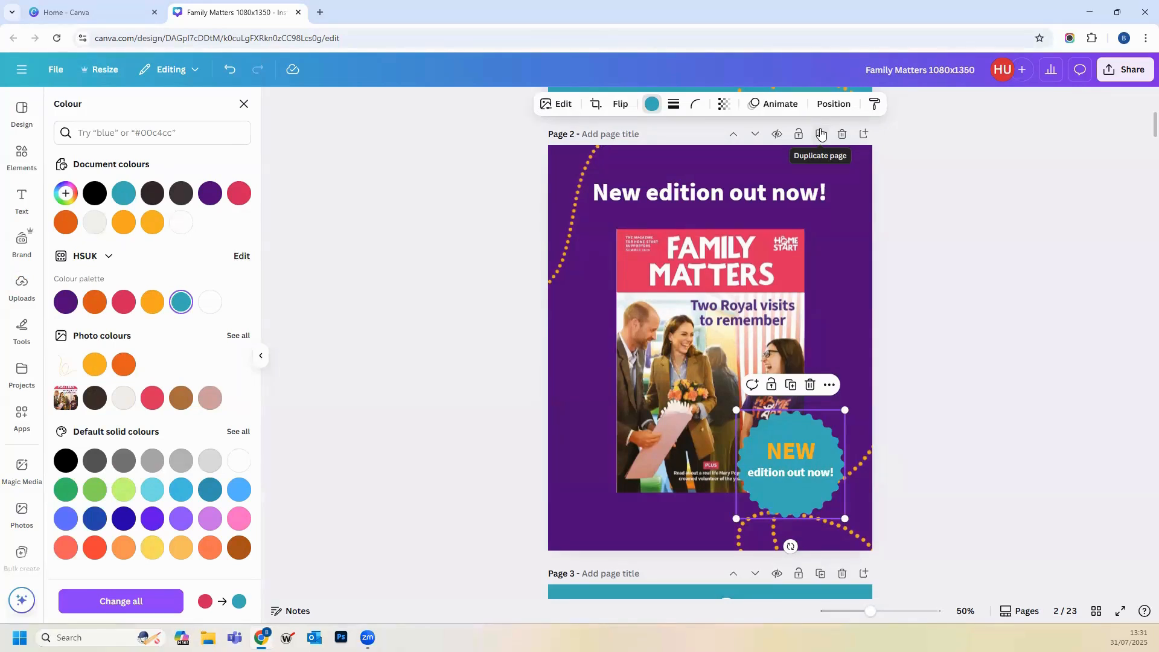
key(Escape)
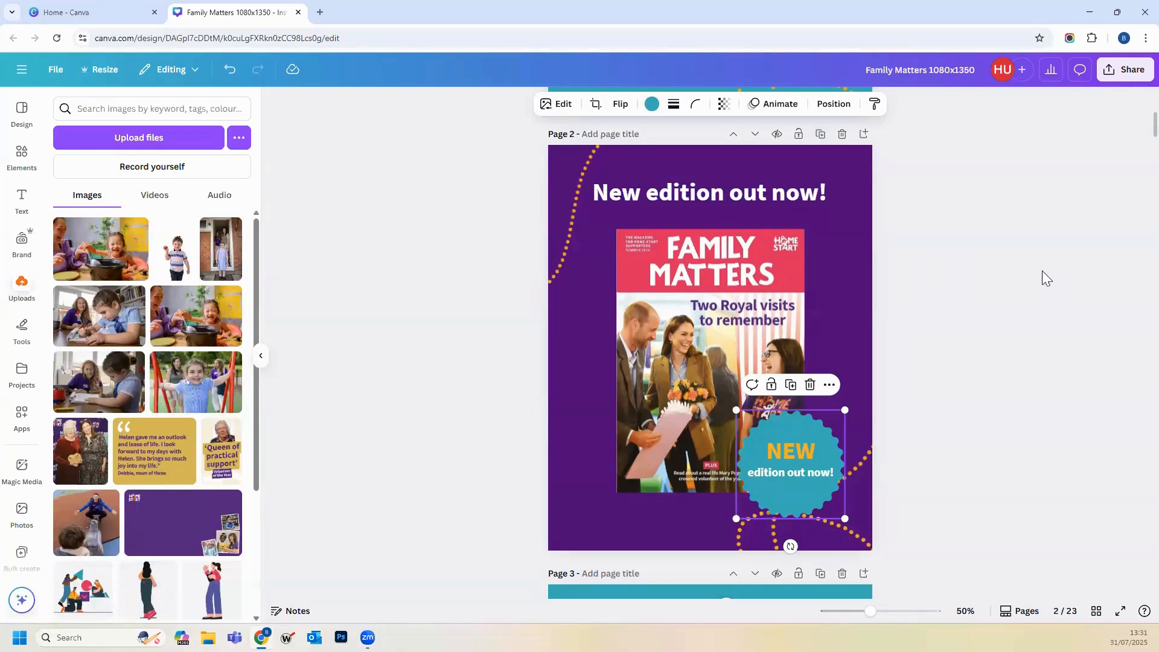
scroll(1035, 273, up, 5)
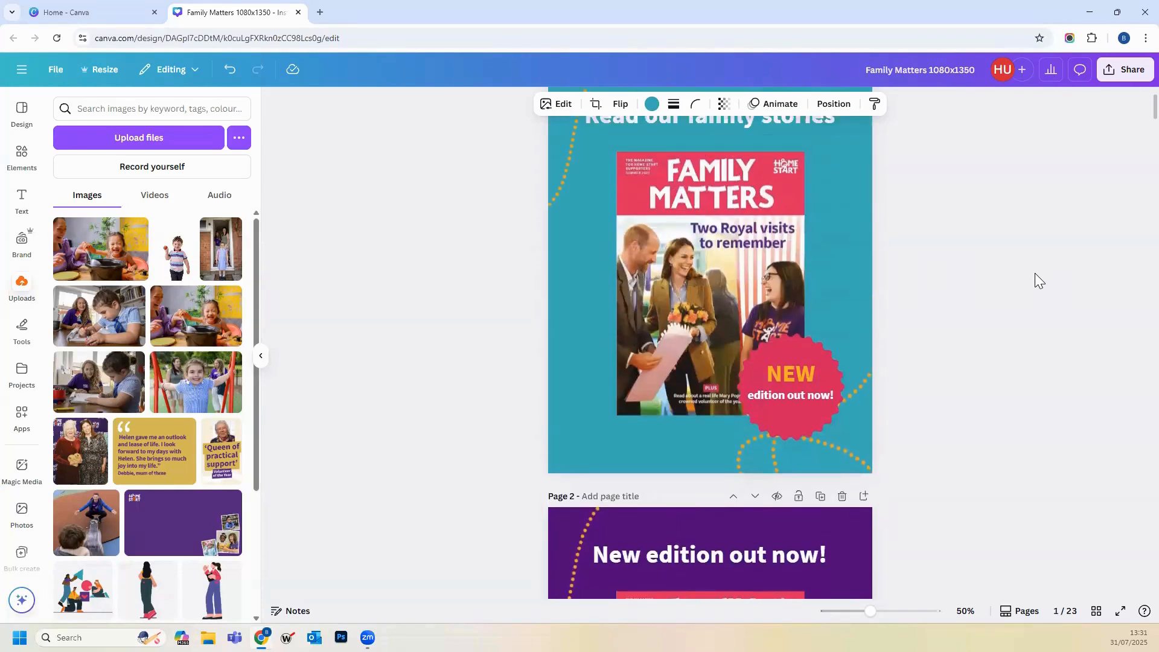
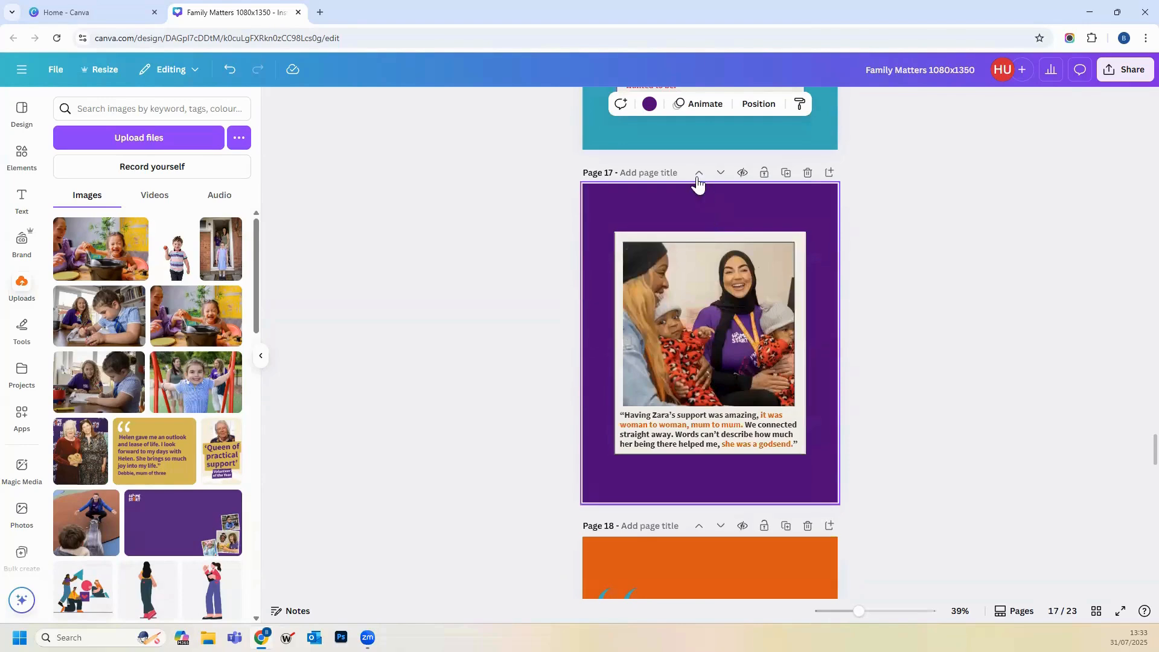
Step: Move page 17, the purple polaroid page with the two women and twins, up two places to become page 15
click(699, 174)
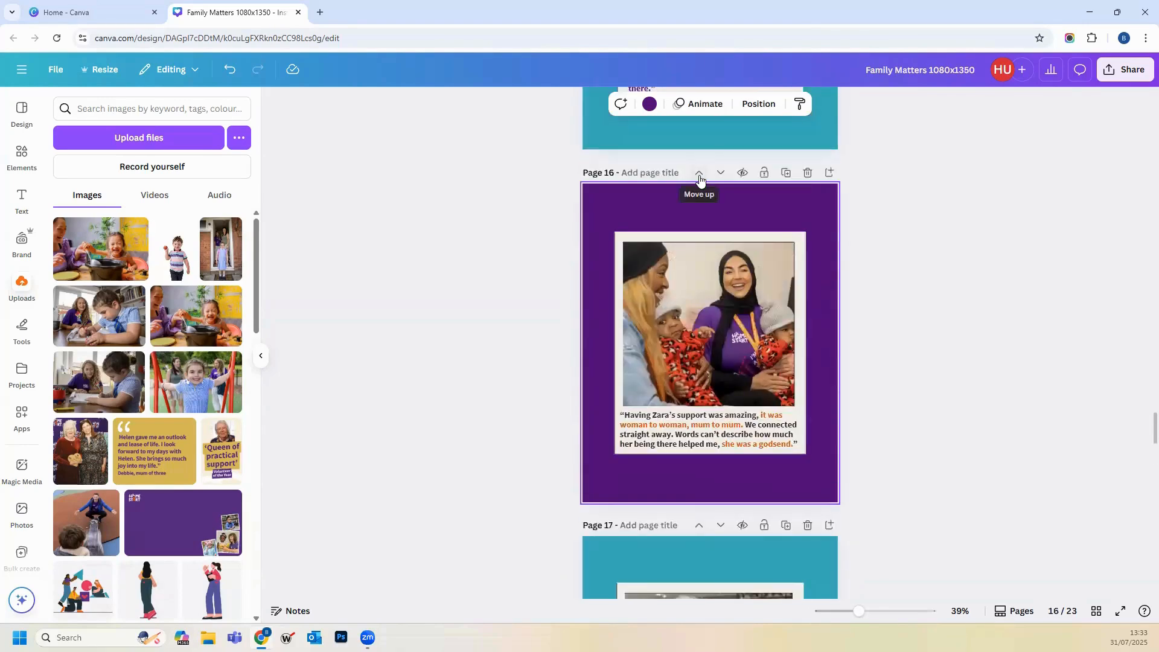
click(699, 178)
scroll(881, 225, up, 6)
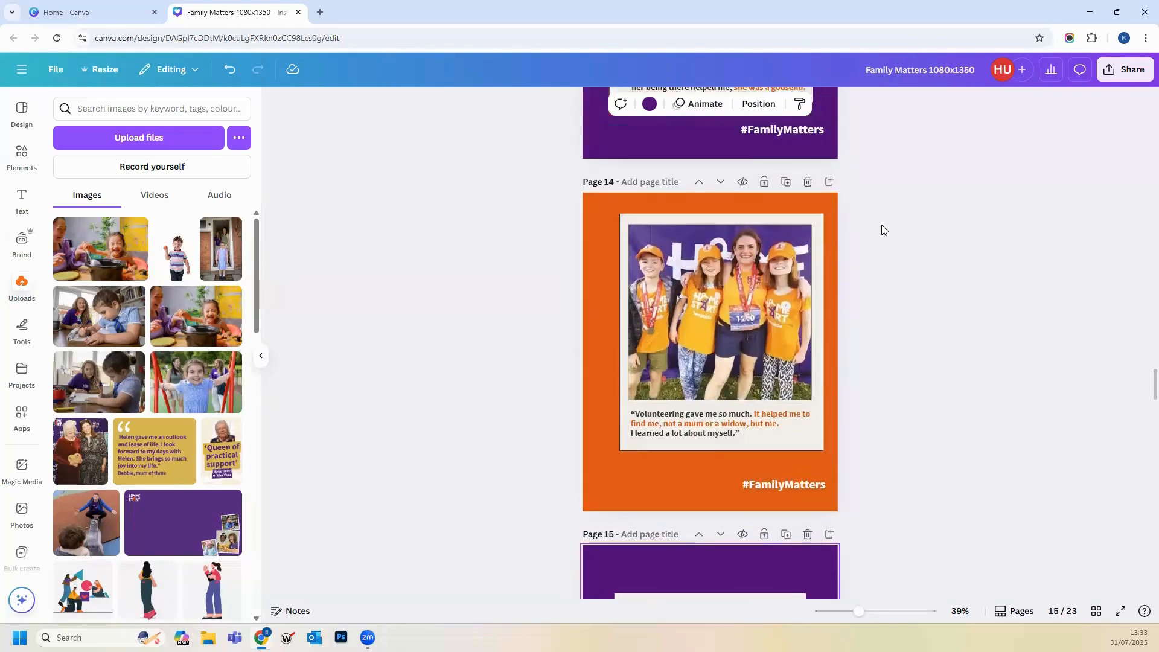
Step: Move page 13, the purple page below "Grace & family", up two places to become page 11
scroll(881, 225, up, 9)
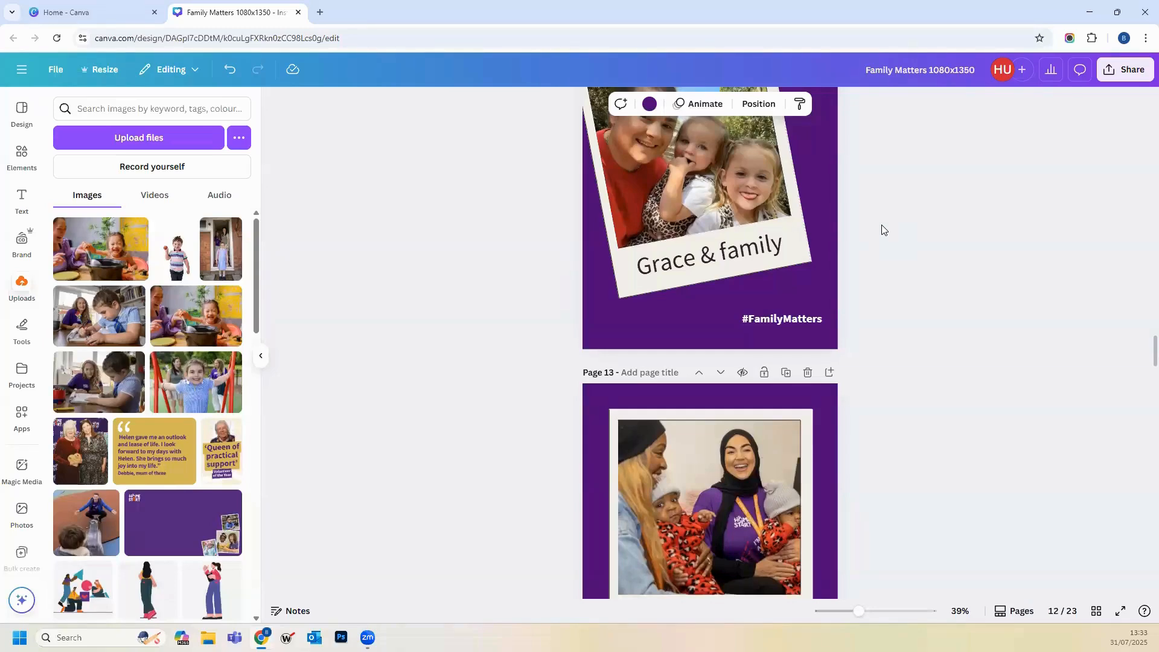
click(697, 372)
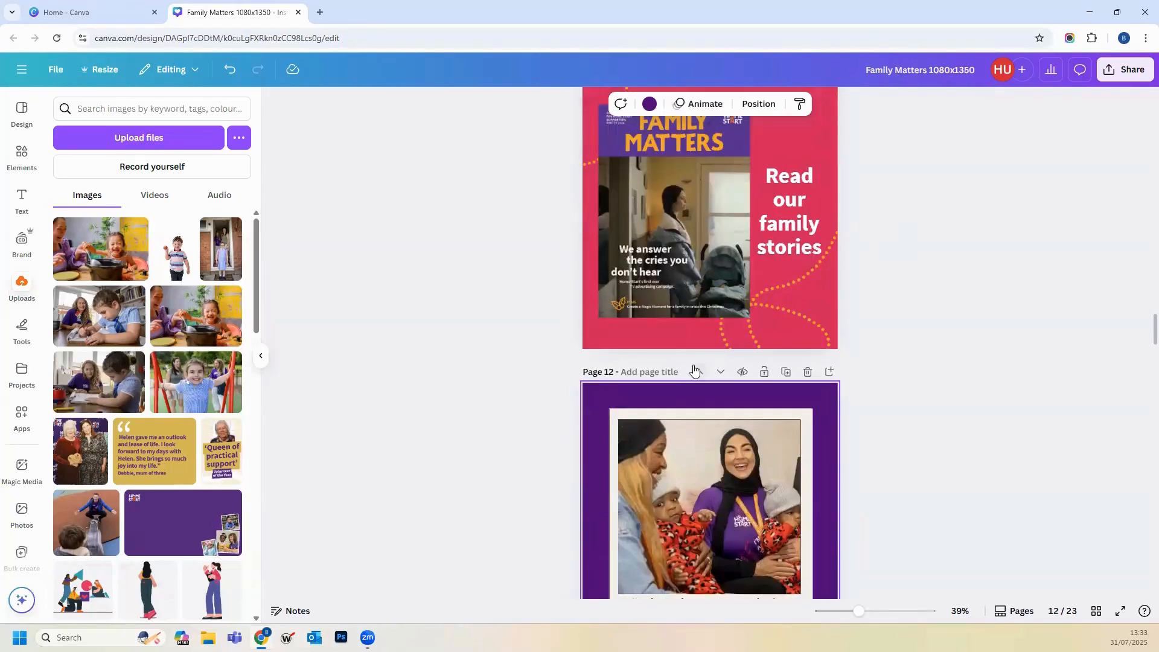
click(694, 370)
Step: Return to page 1 and set the design's sharing access level to "Anyone with the link"
scroll(897, 317, up, 5)
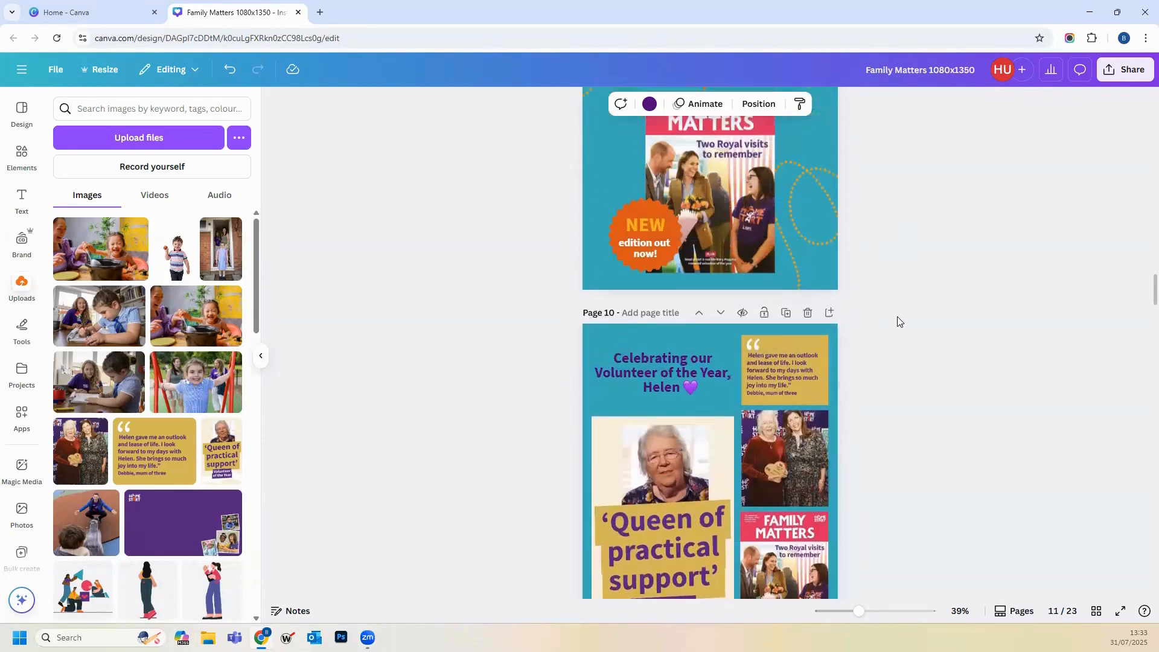
scroll(968, 296, up, 7)
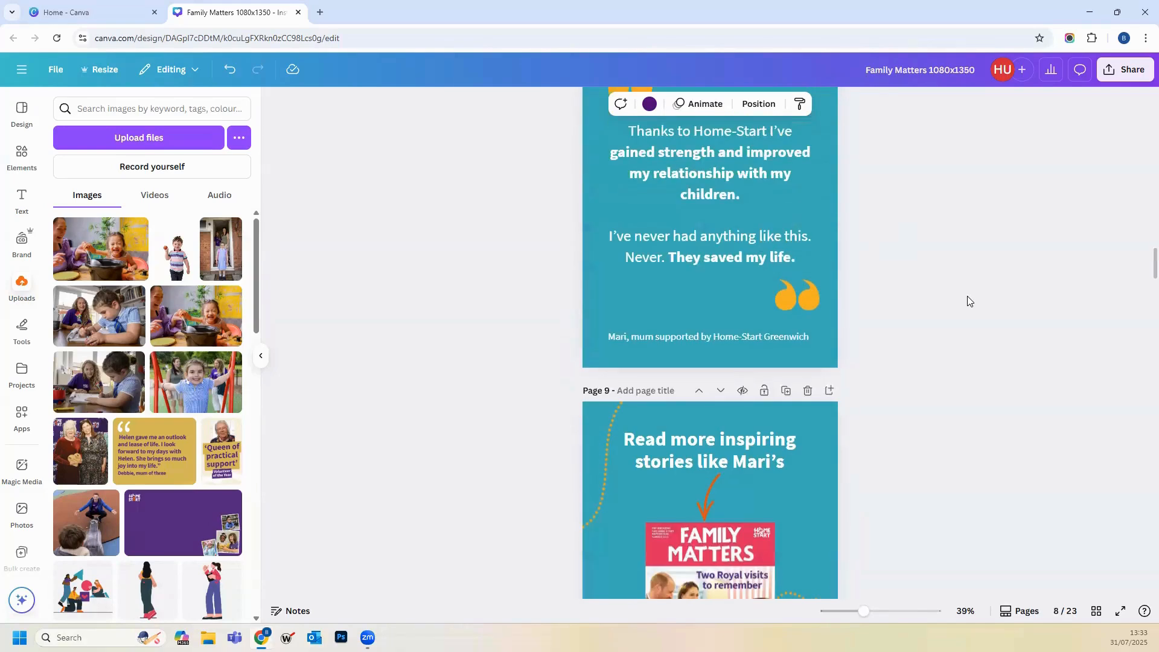
scroll(968, 299, up, 2)
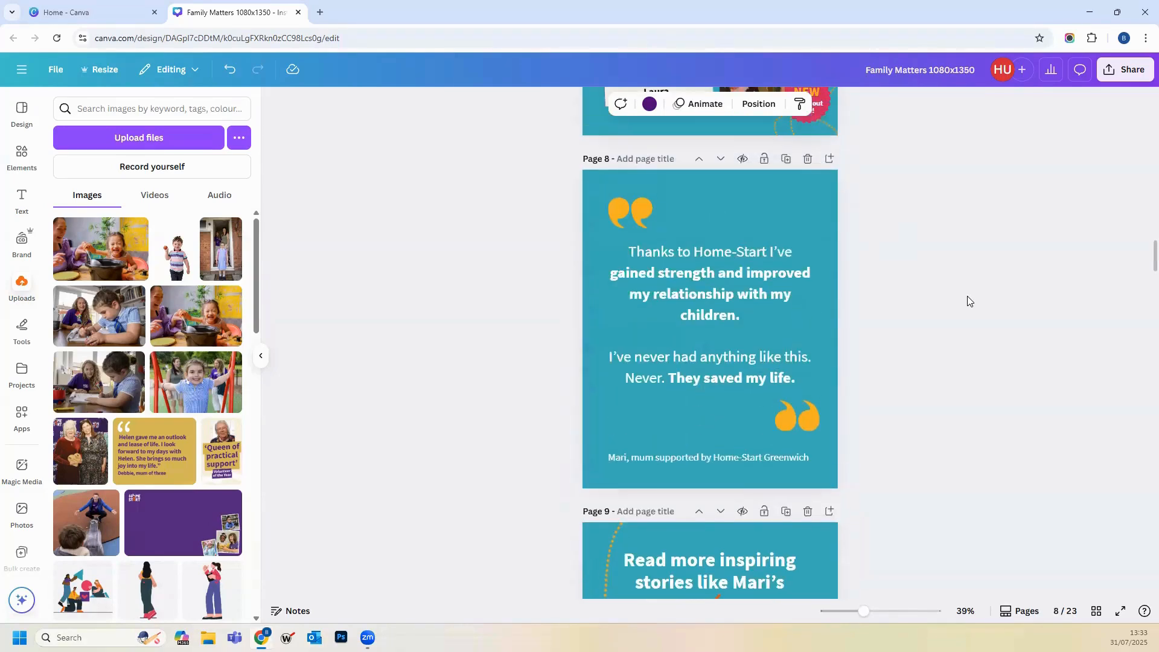
scroll(967, 296, up, 6)
drag(1141, 211, 1141, 88)
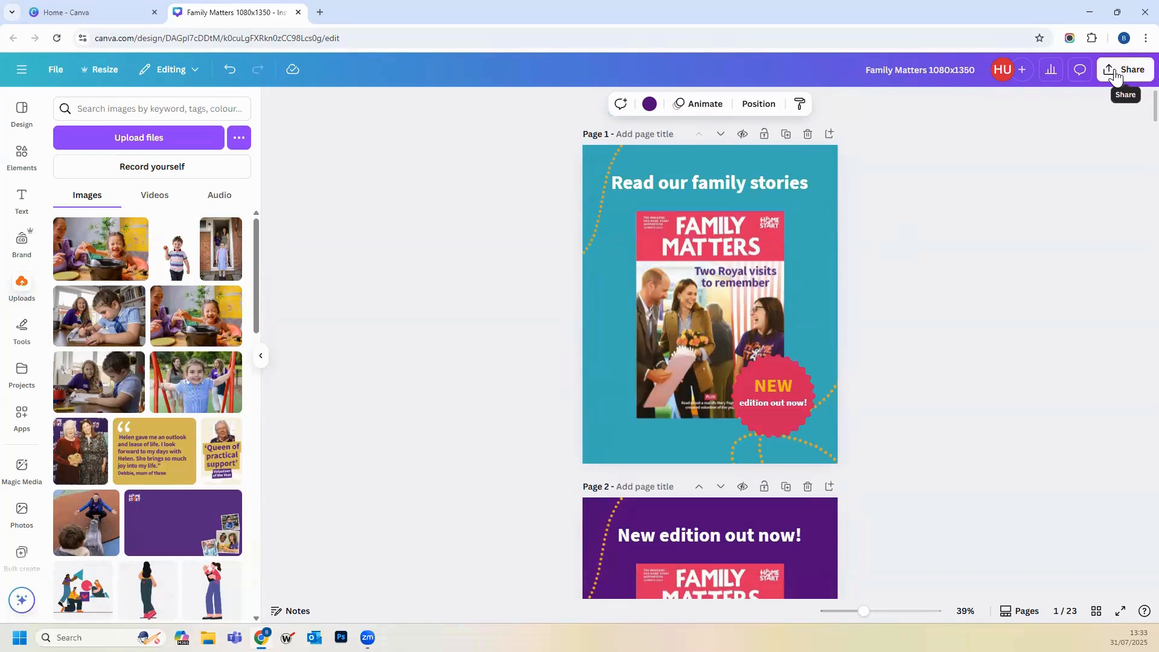
click(1116, 77)
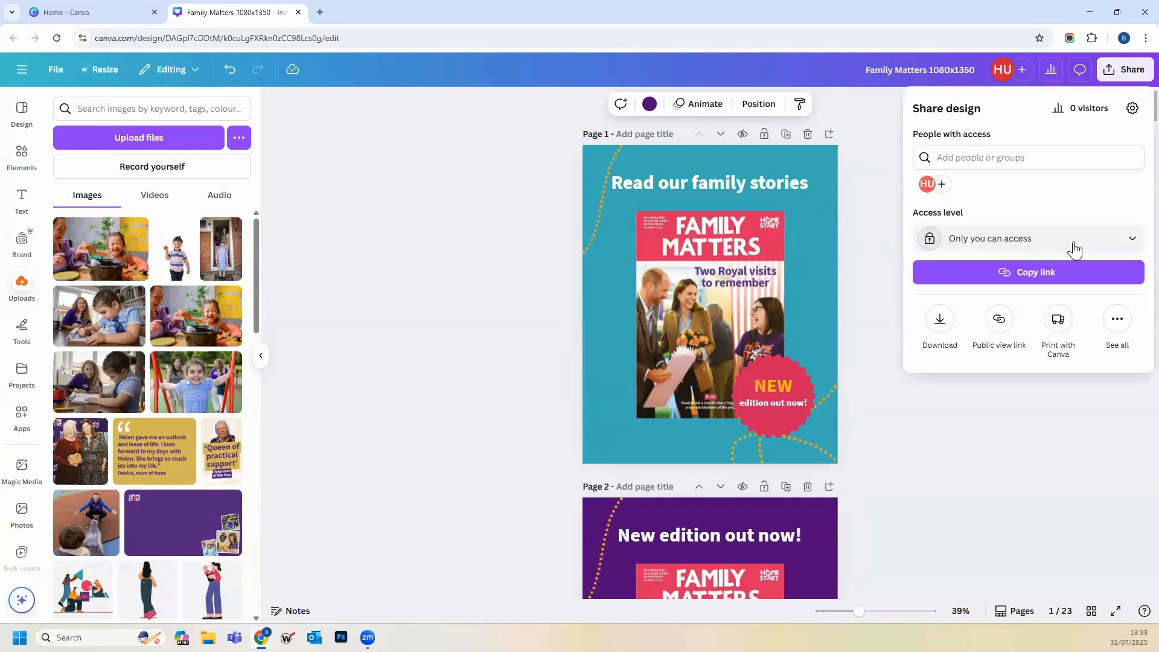
click(1010, 244)
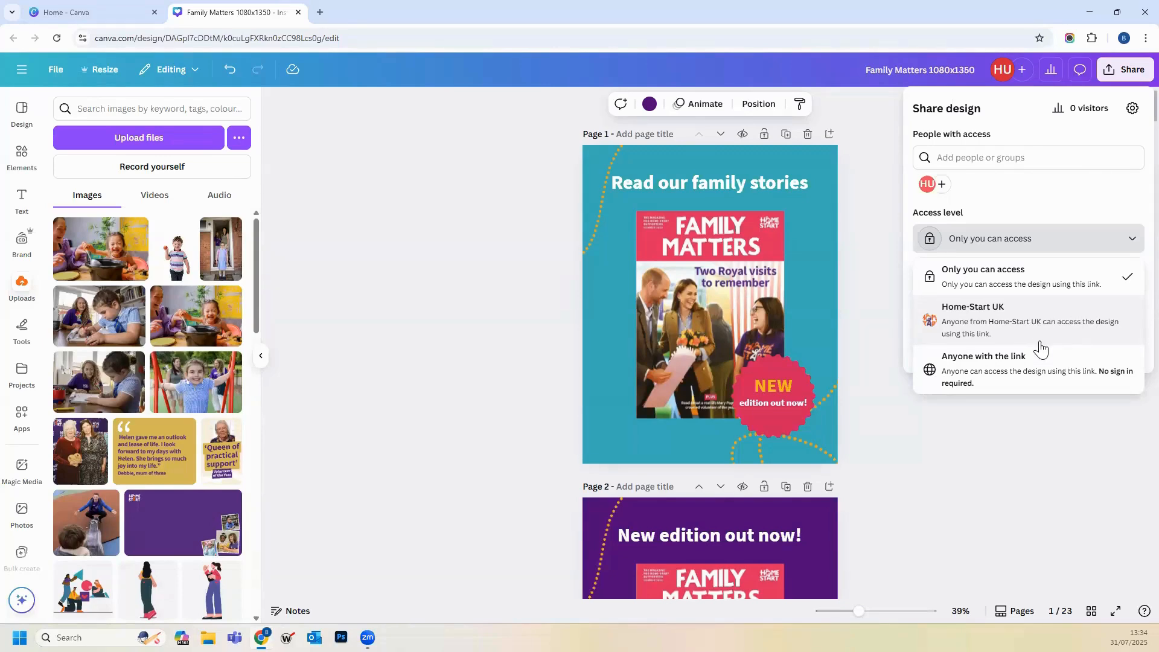
click(992, 378)
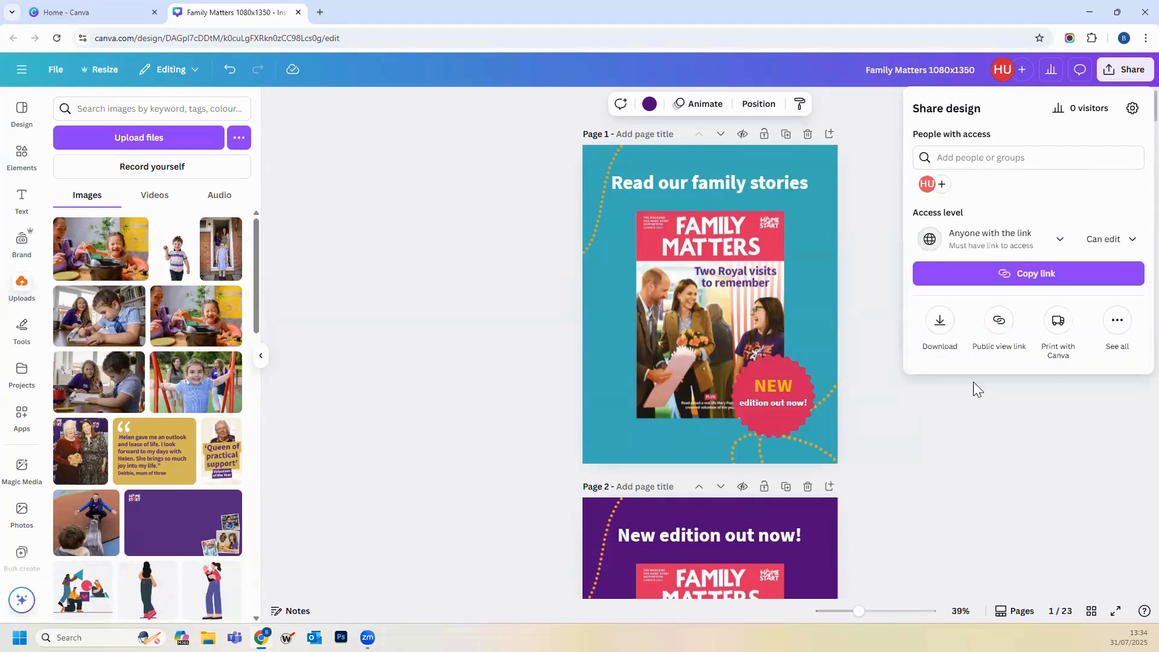
Step: Set the link permission to "Can edit" and copy the design's share link
click(1131, 241)
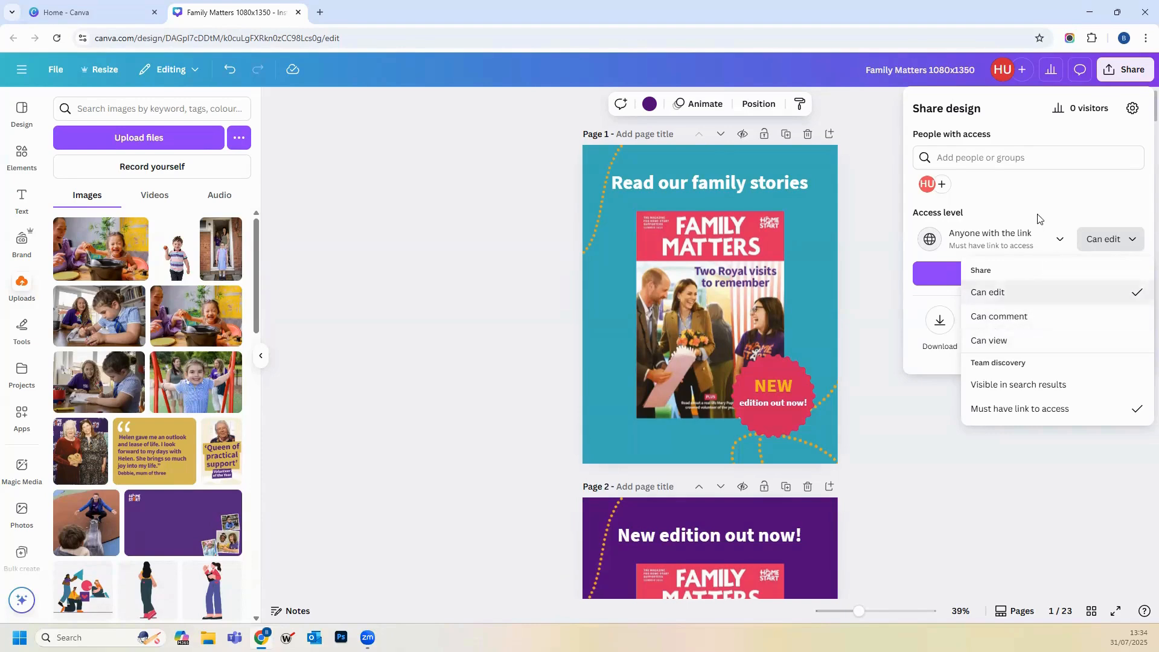
click(1045, 194)
click(1105, 240)
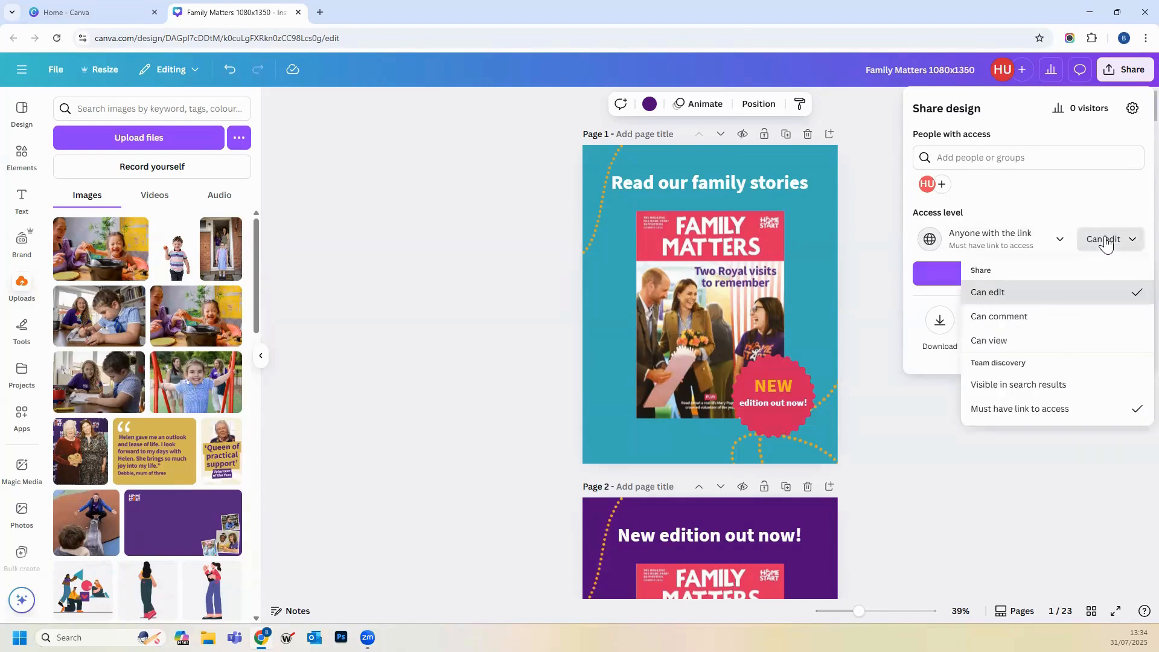
click(1035, 294)
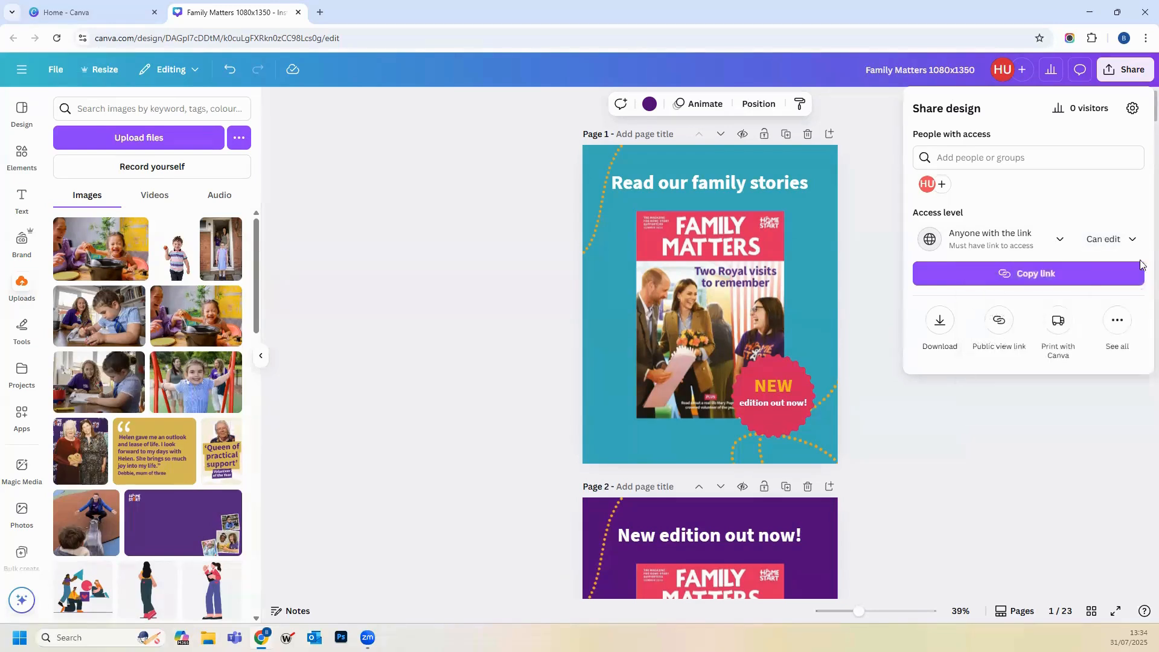
click(1022, 279)
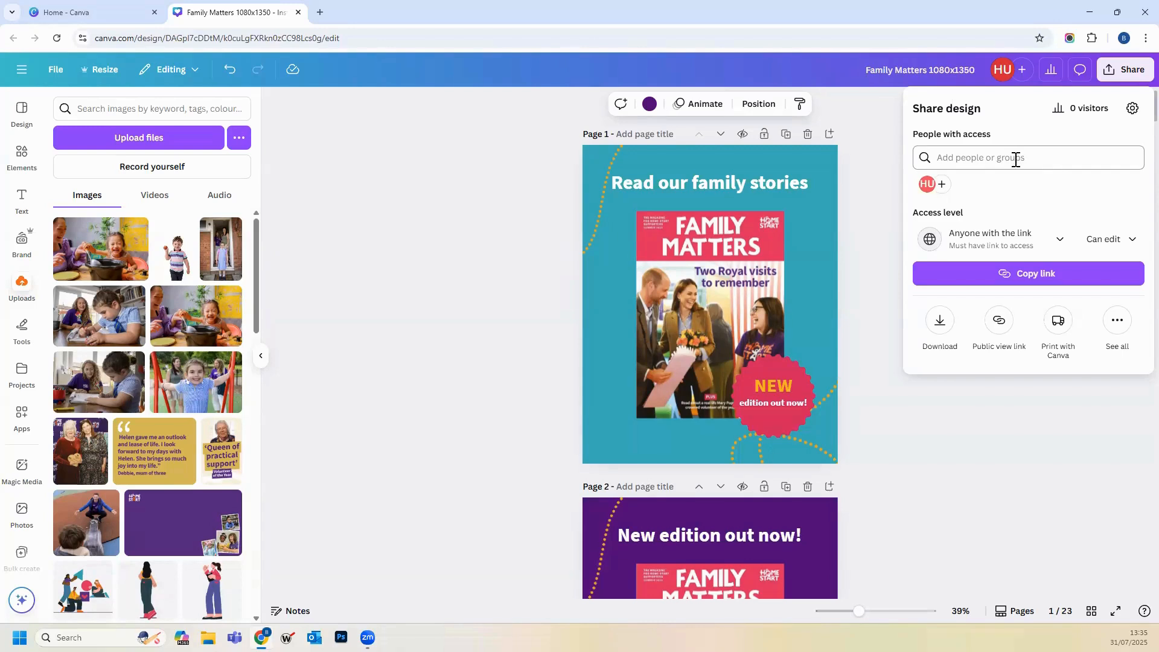
Step: Open the design's download settings and review the available file types
click(940, 326)
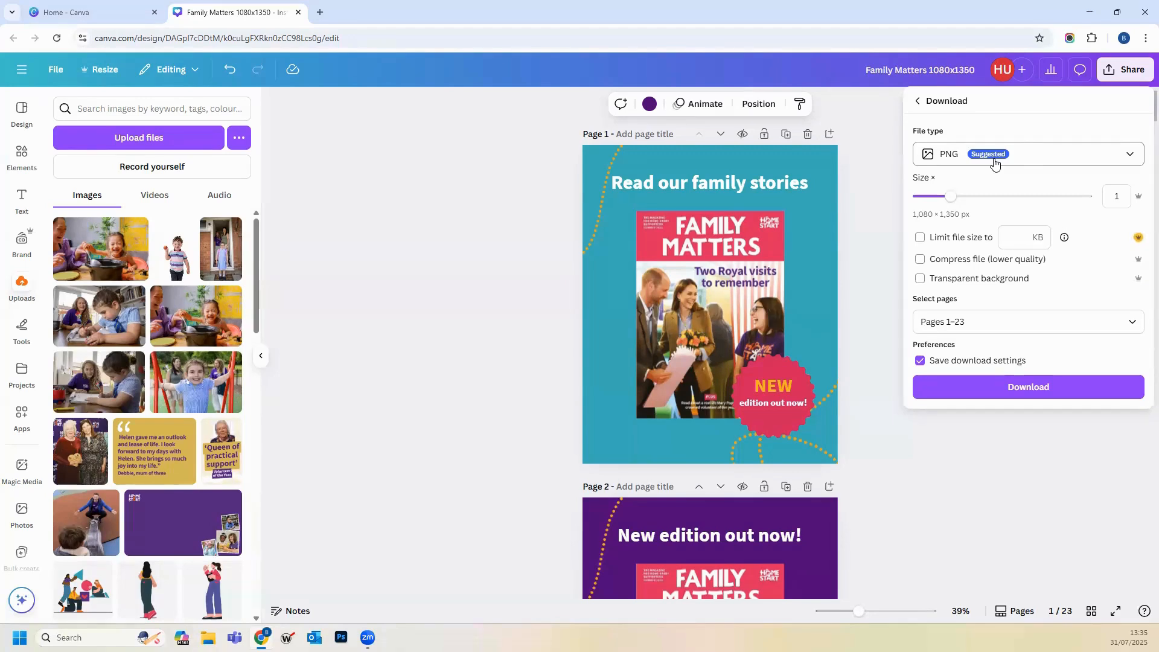
click(995, 164)
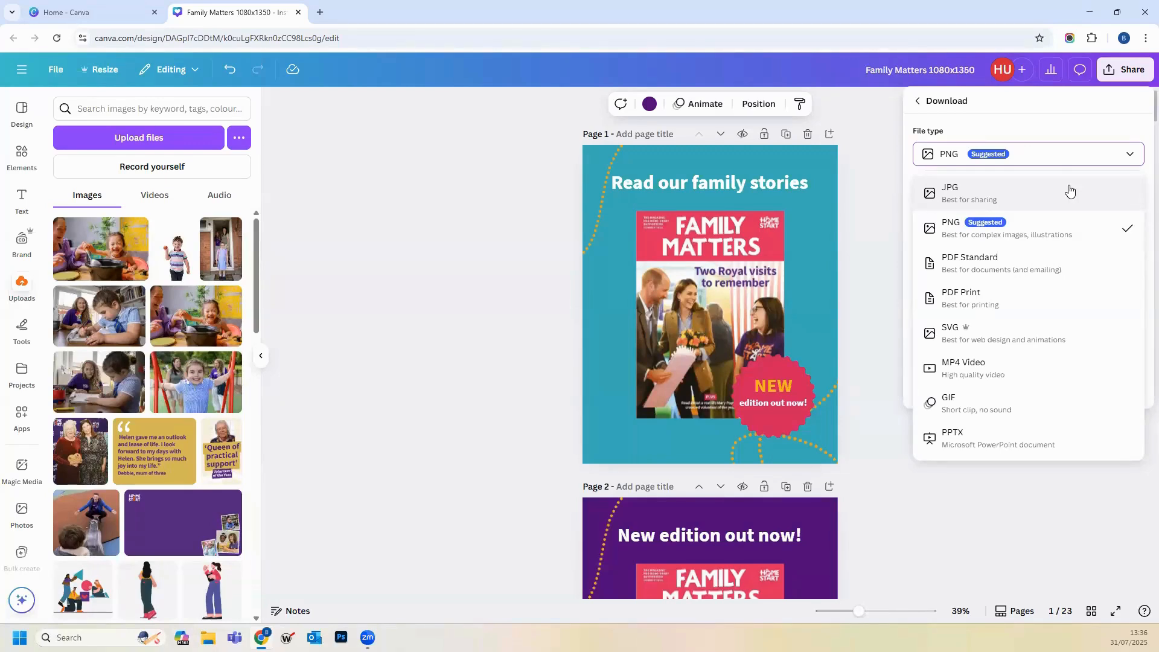
click(1009, 155)
click(994, 162)
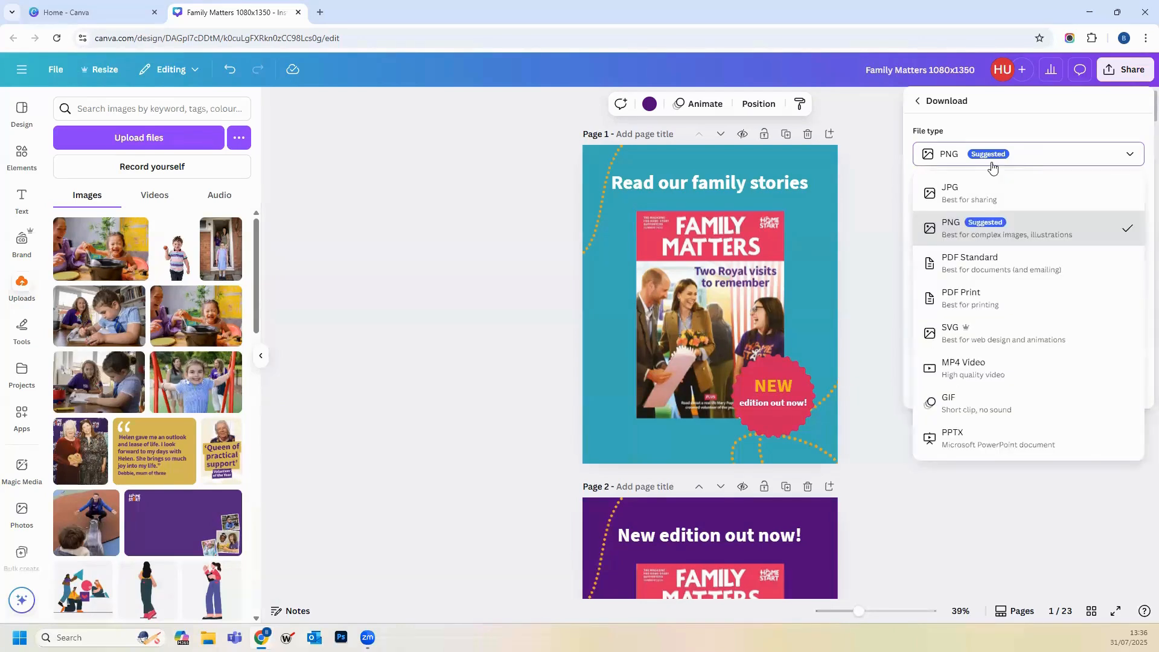
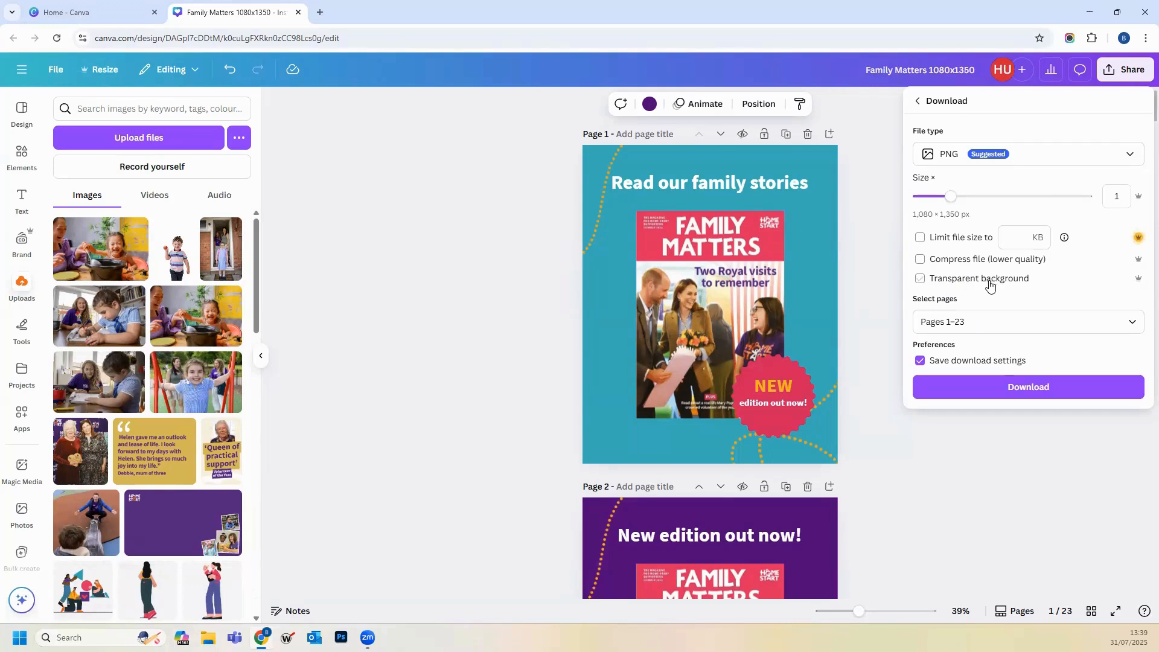
Step: Limit the PNG download to pages 3 to 5 and download them
click(977, 321)
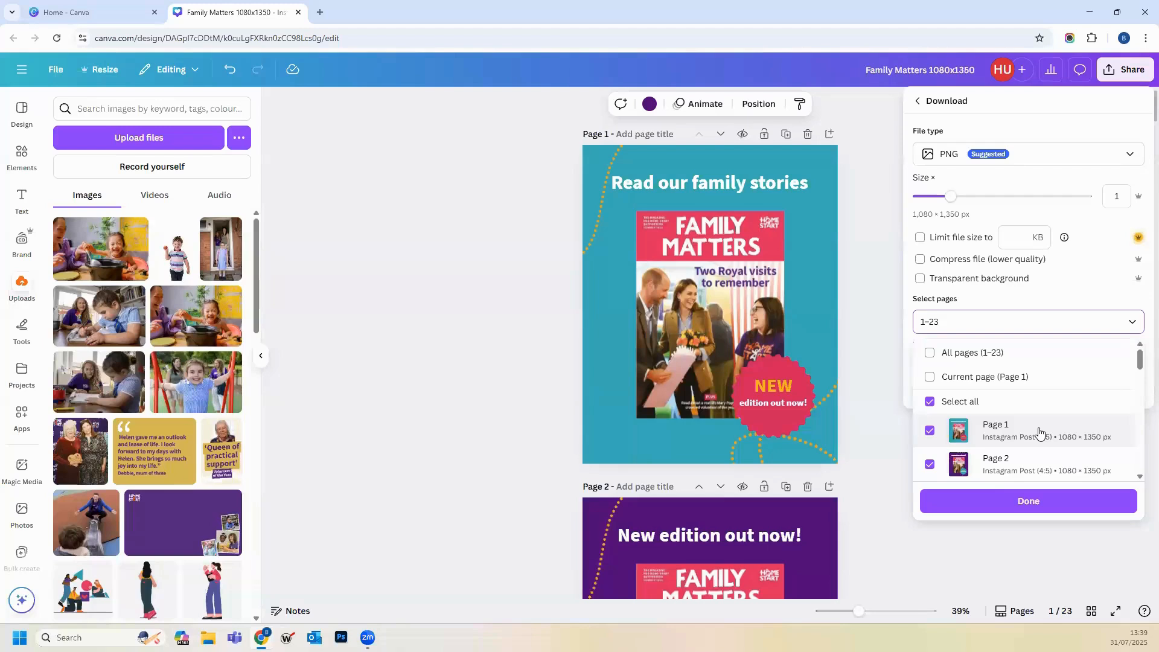
click(968, 357)
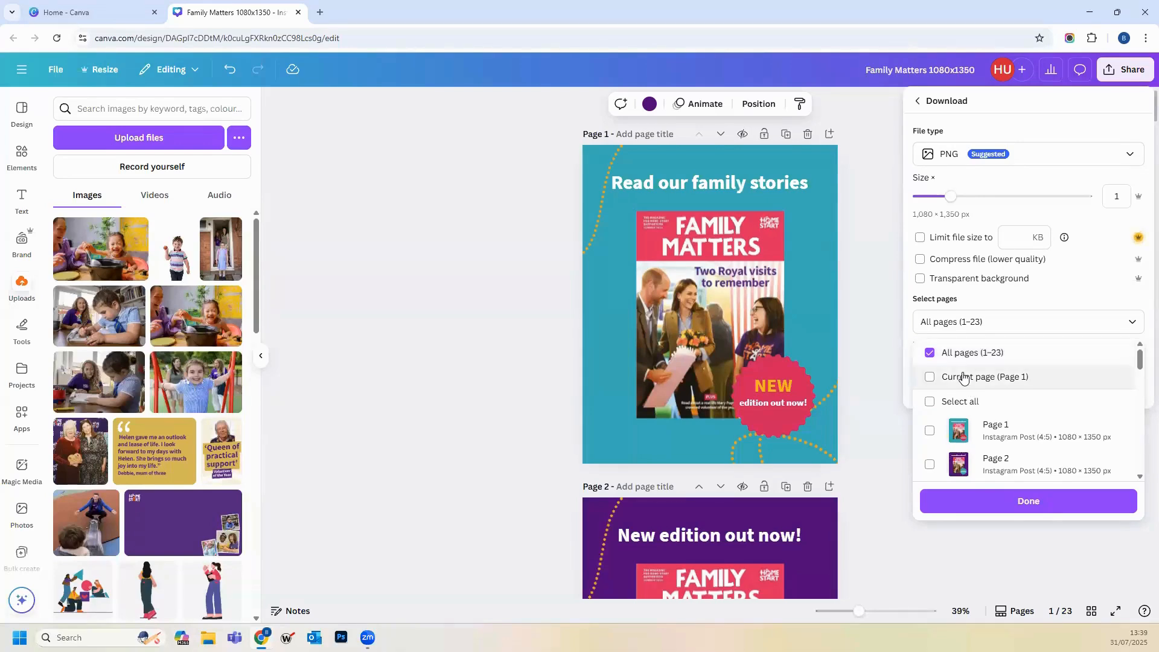
click(964, 377)
scroll(1004, 407, down, 4)
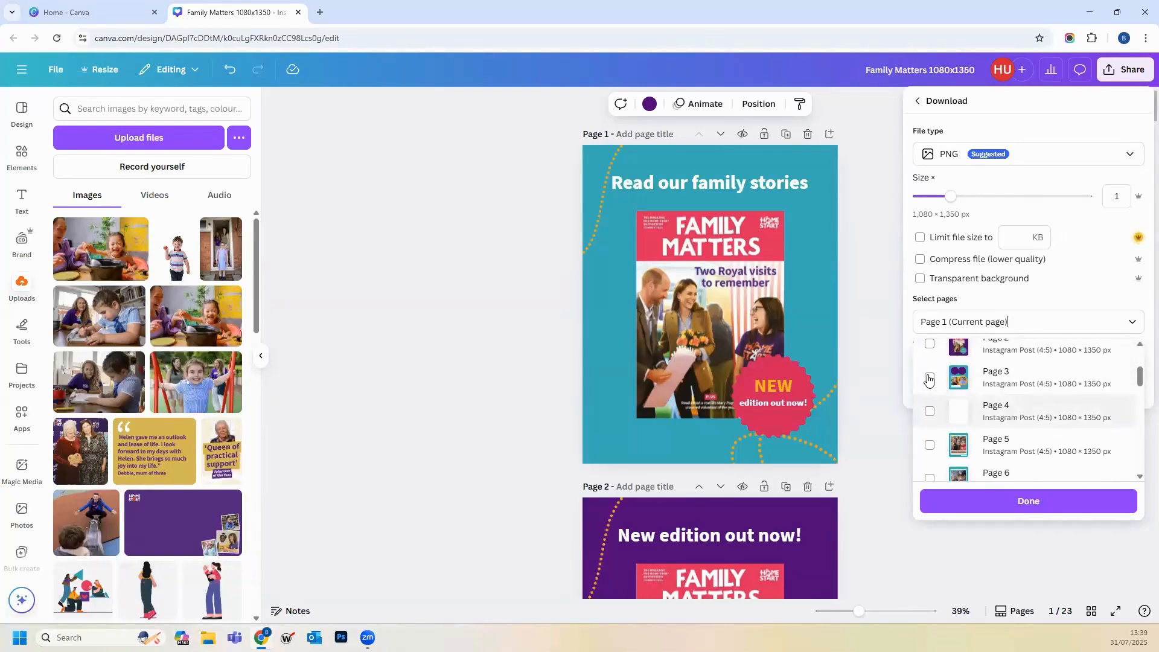
click(930, 379)
click(930, 411)
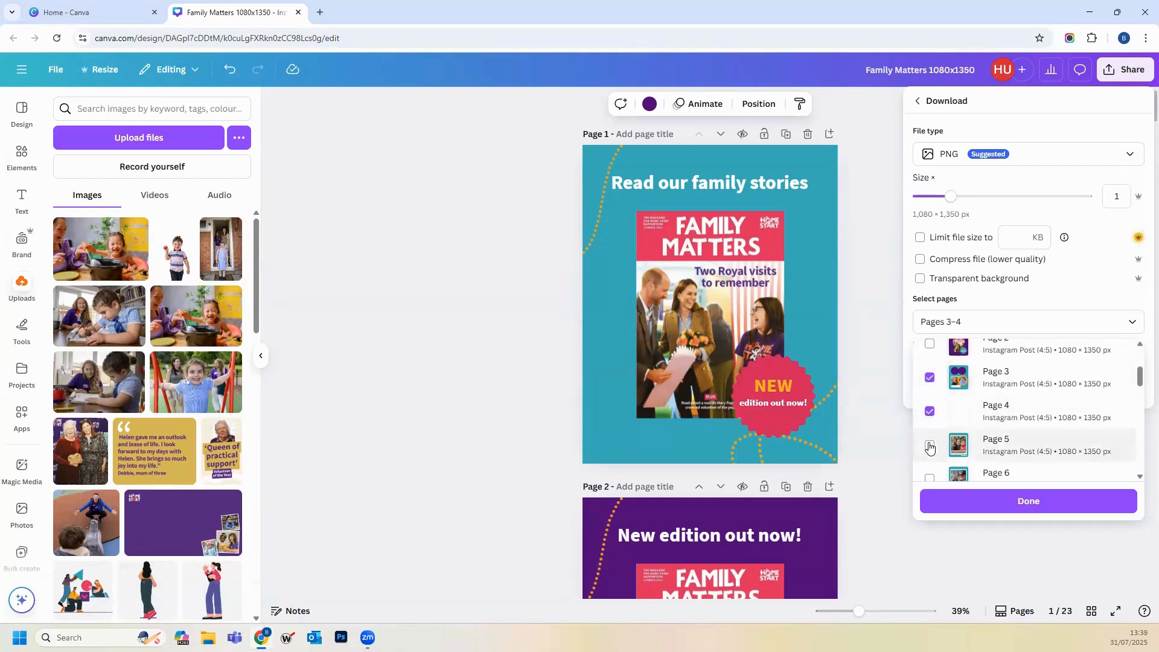
click(930, 445)
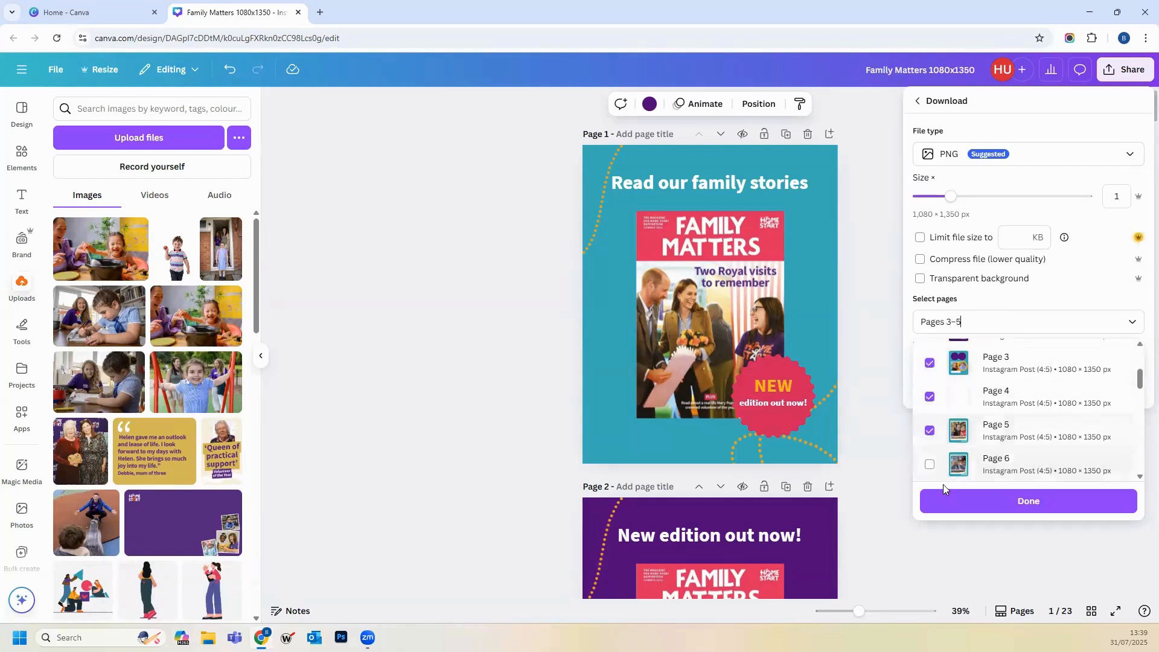
click(990, 506)
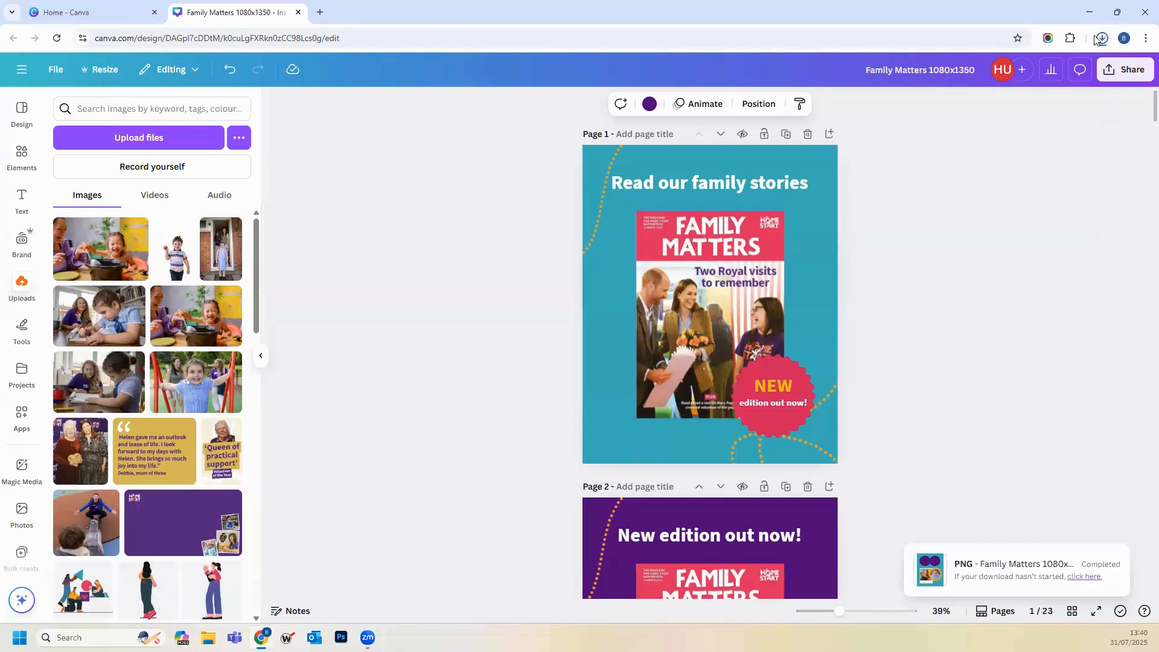
Step: Show the downloaded "Family Matters 1080x1350 (1)" zip file in the Downloads folder, then return to the Canva design
click(1103, 39)
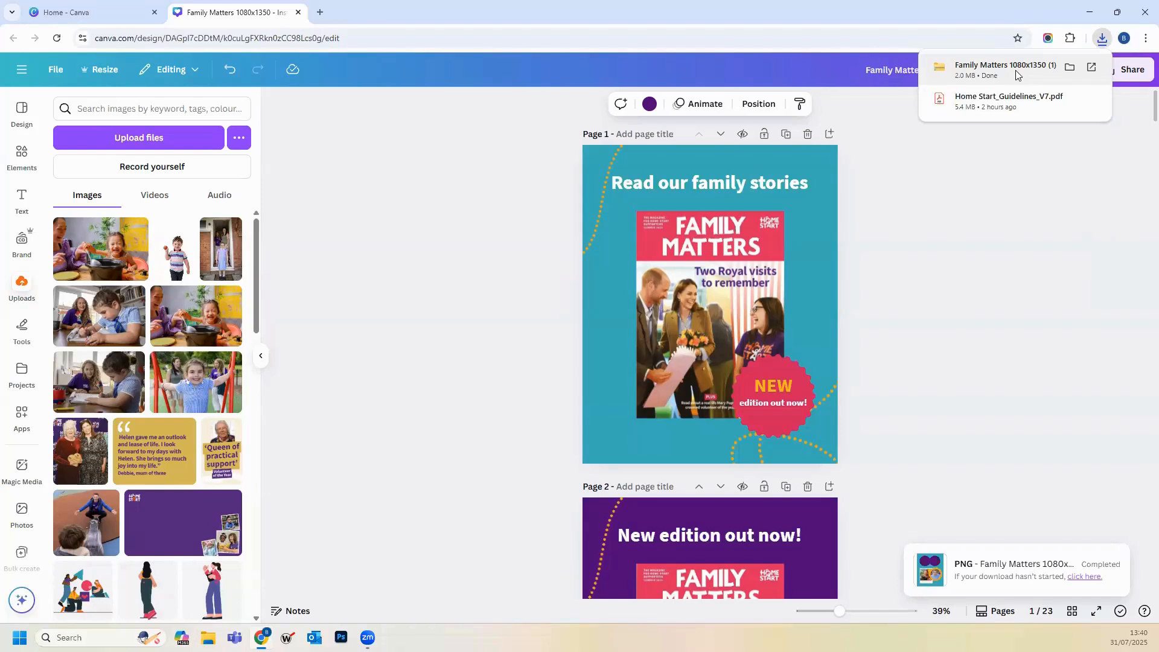
click(1070, 70)
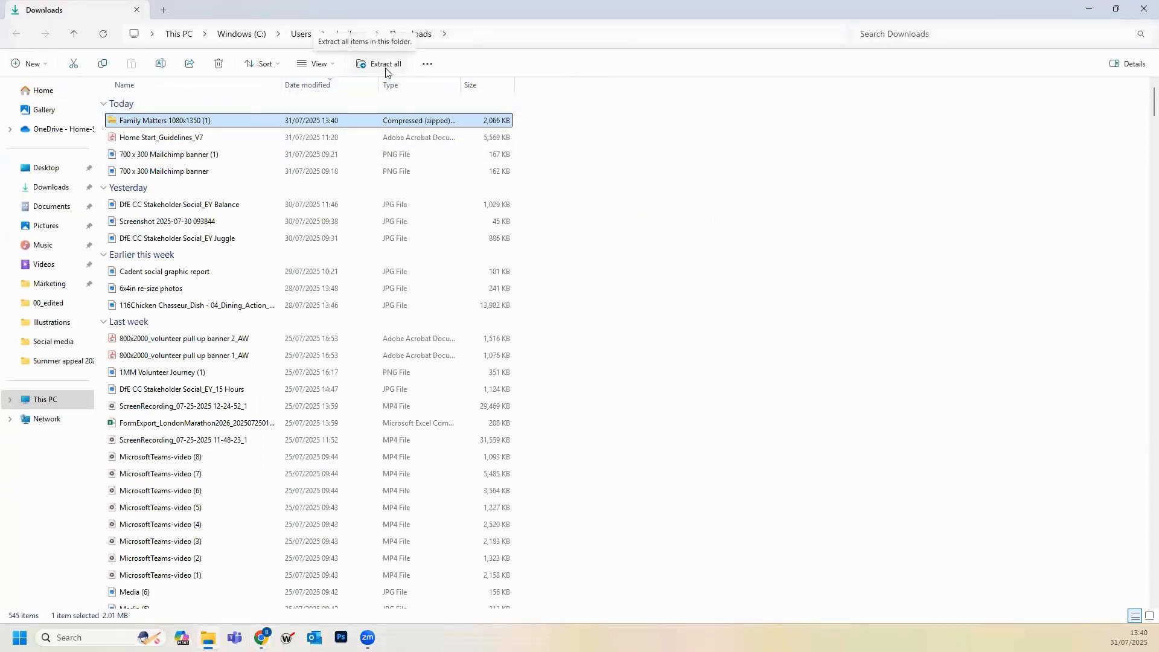
click(1125, 10)
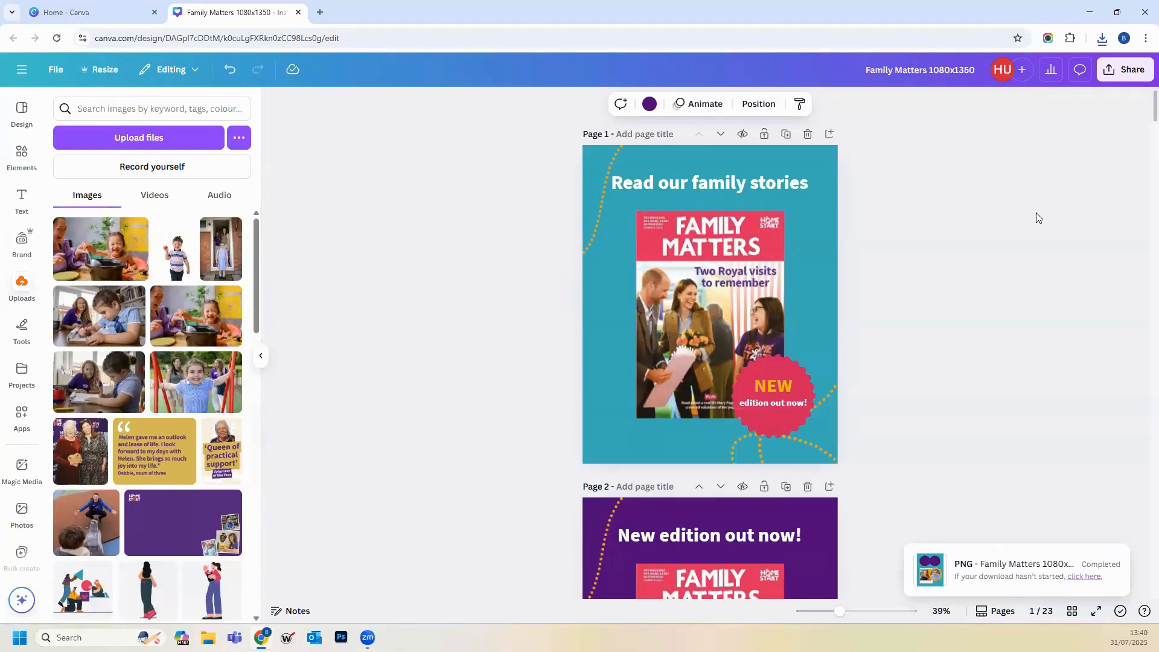
Step: Return to the Canva home page and look at the options for creating a new design
click(21, 72)
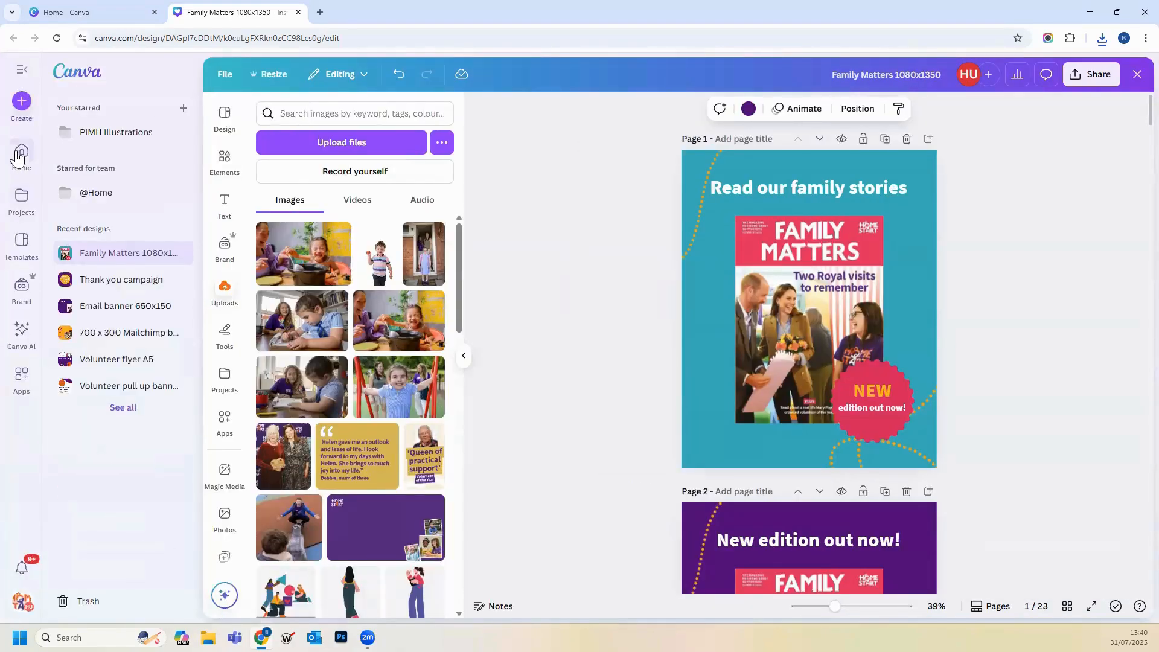
click(21, 156)
click(633, 115)
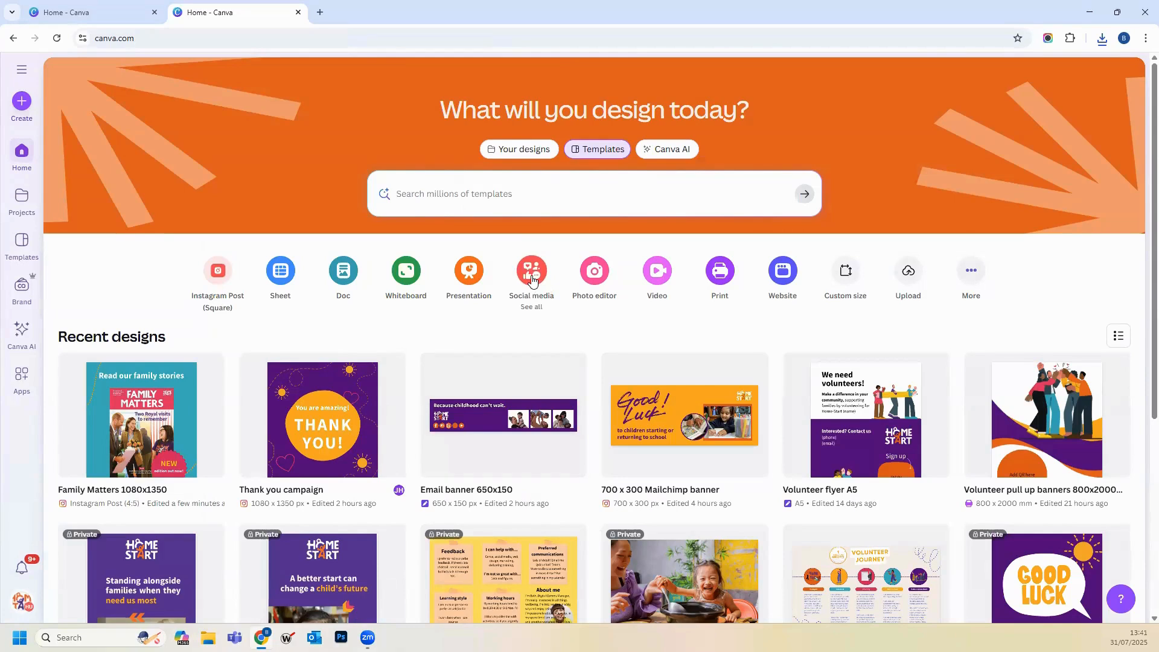
click(22, 104)
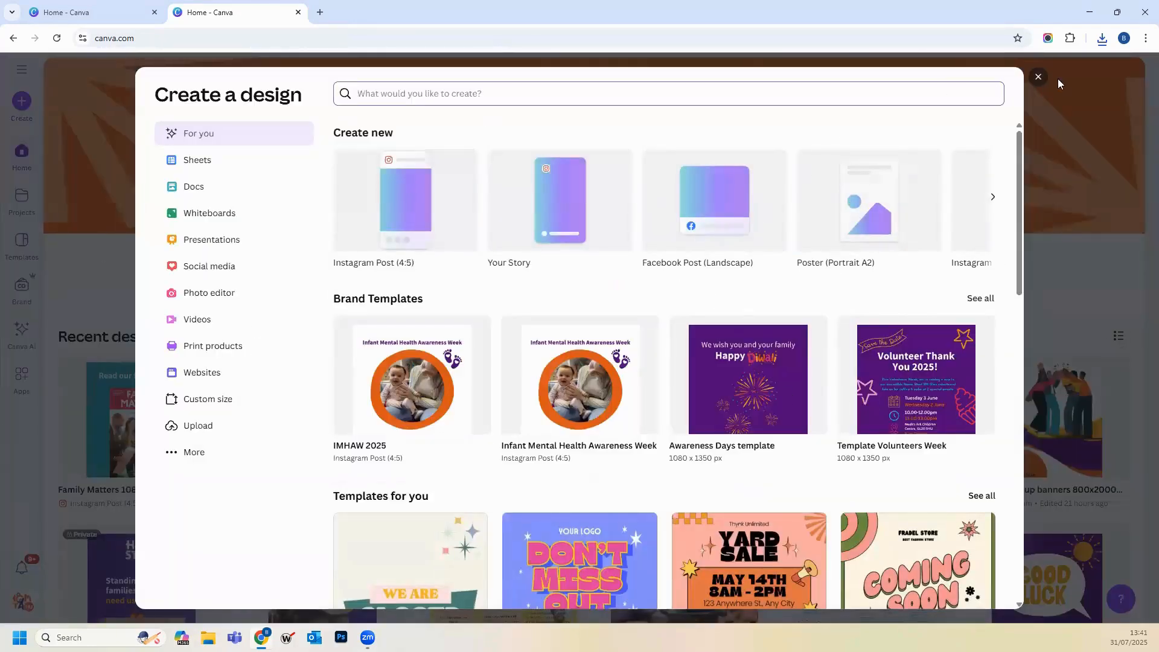
click(1039, 77)
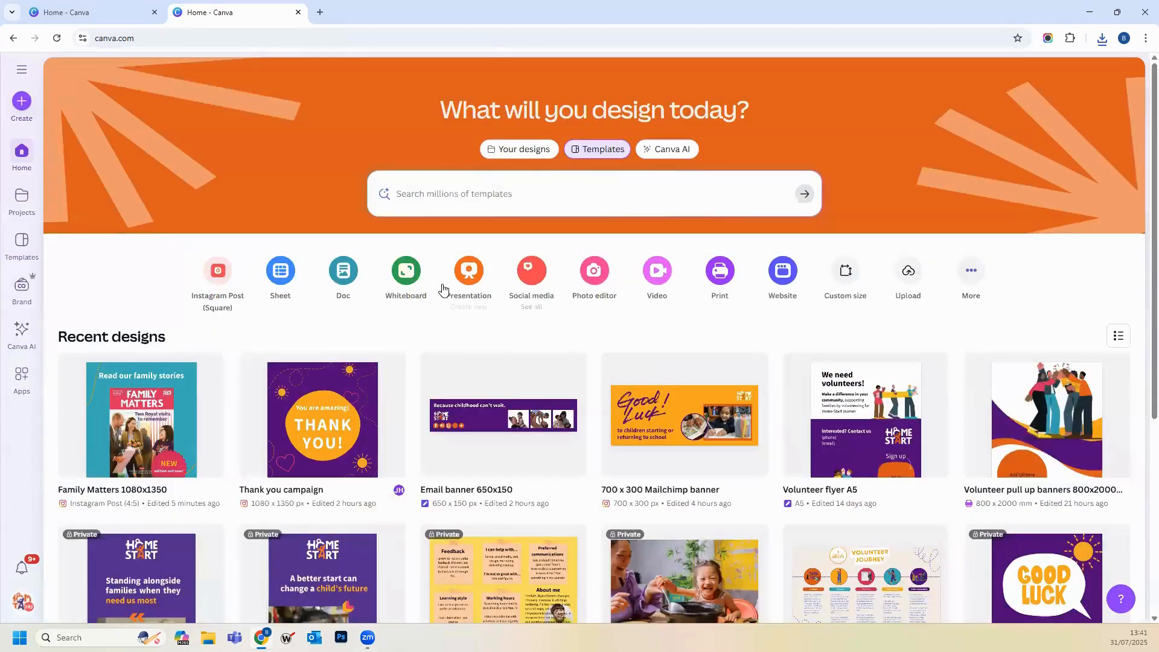
Step: Browse the popular social media formats and create a blank Instagram Post (4:5) design
click(533, 275)
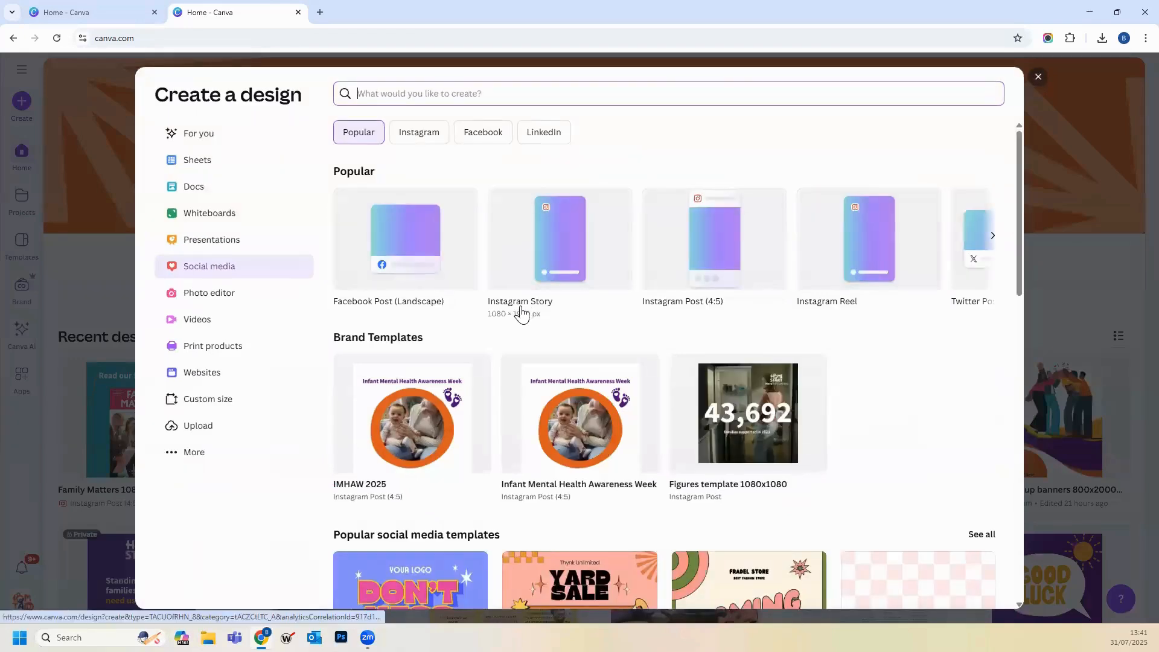
click(993, 236)
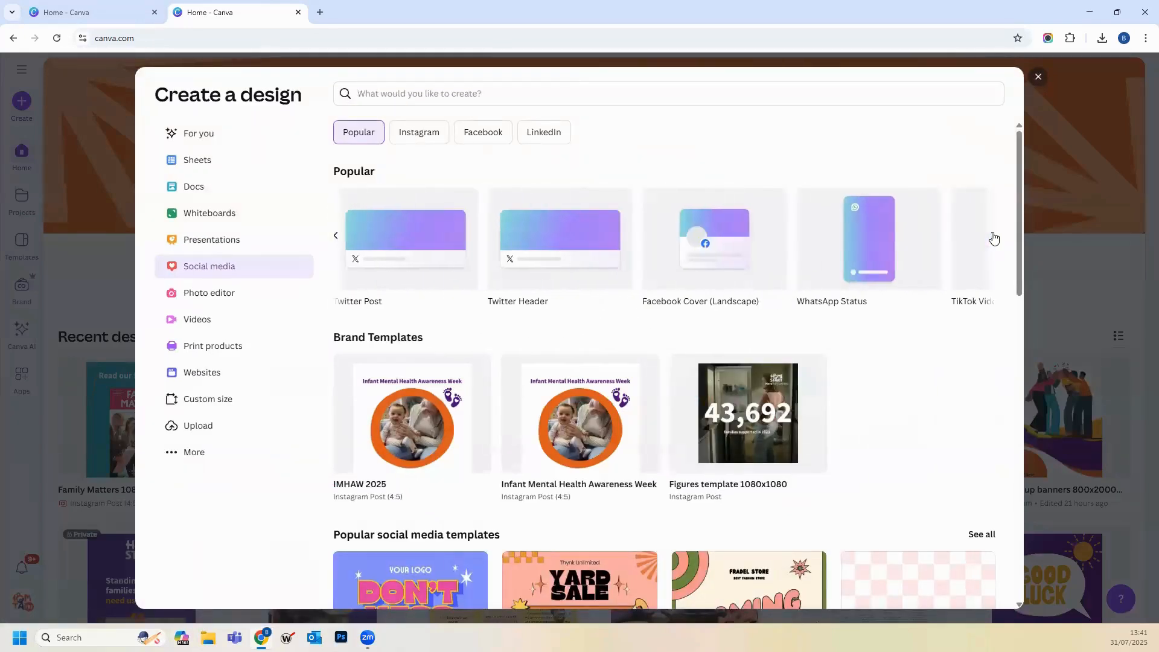
click(336, 237)
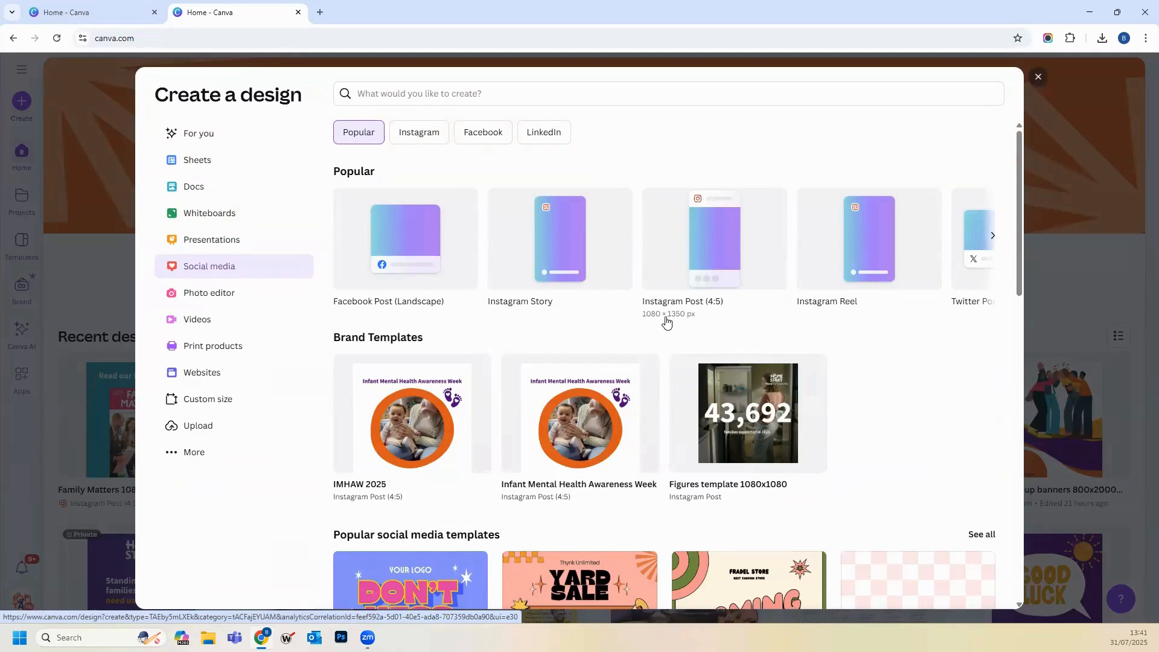
click(683, 302)
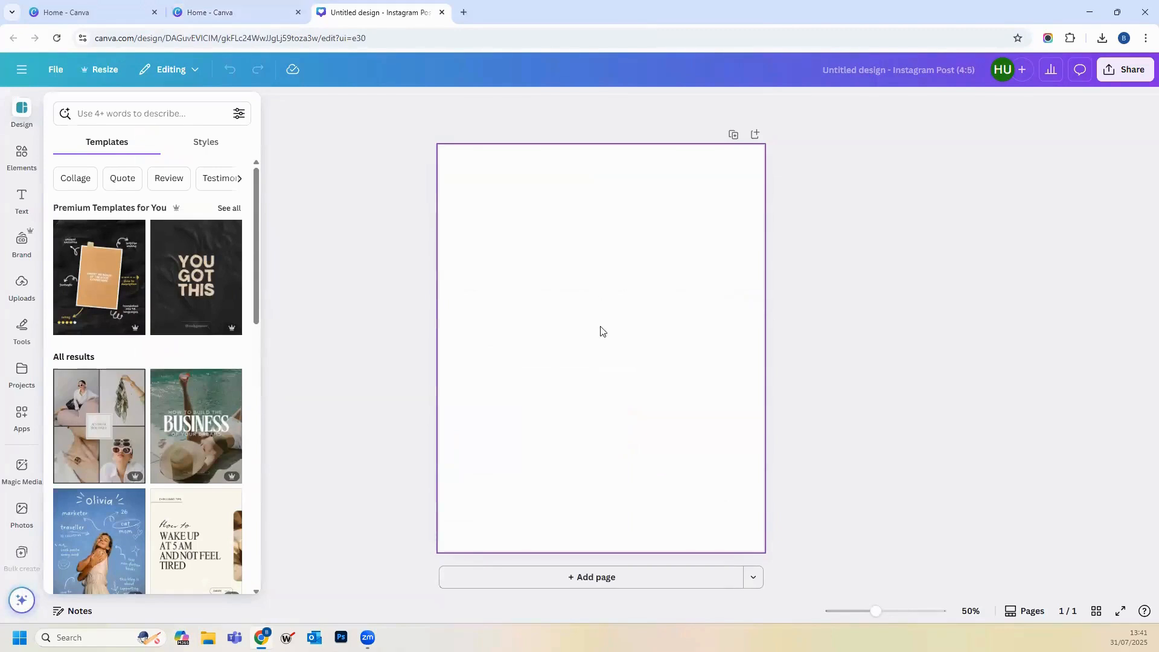
Step: Rename the untitled design as "Instagram post"
click(897, 74)
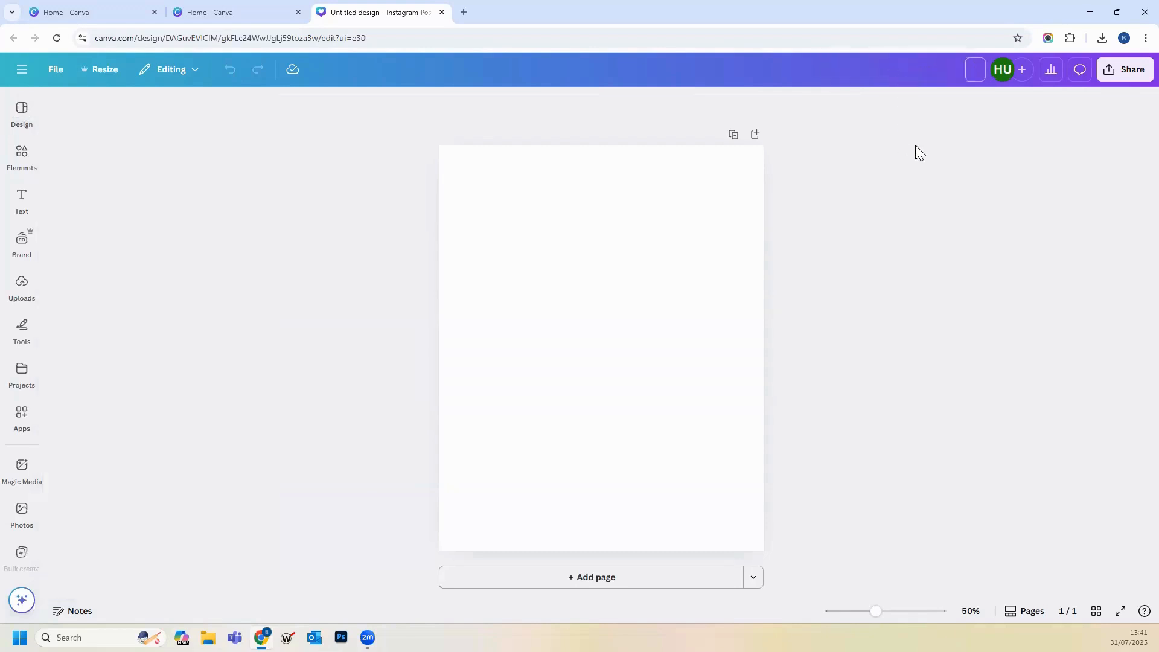
text(Instagram post)
key(Return)
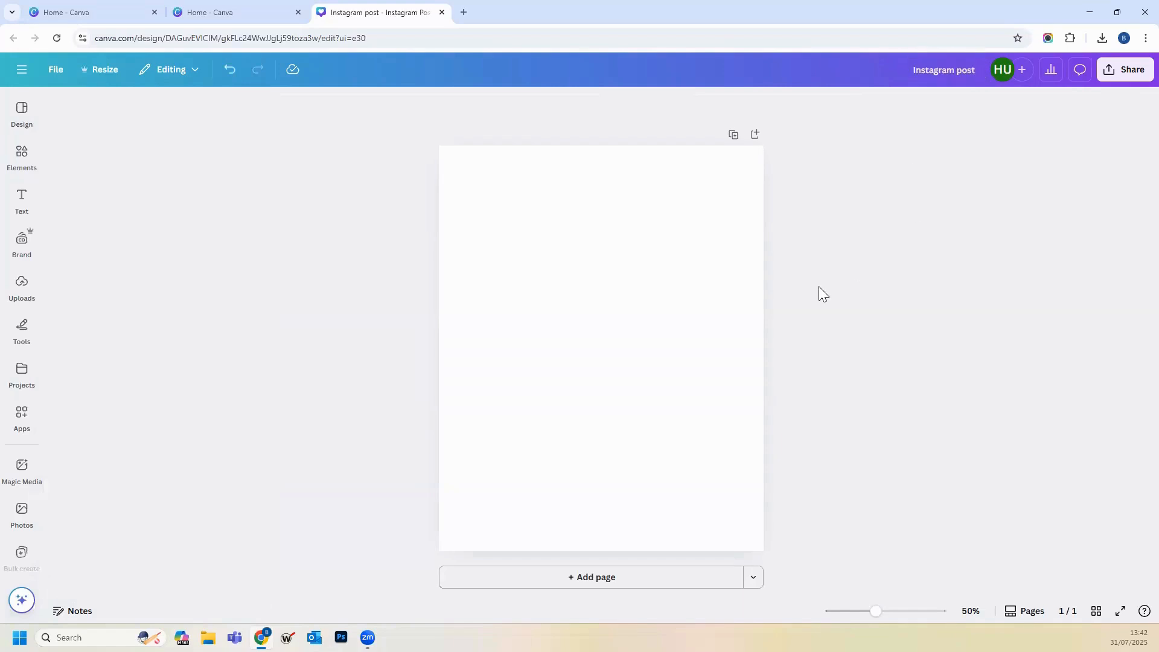
Step: Try the orange HSUK brand colour on the blank page's background and settle on the brand purple #500778
click(623, 262)
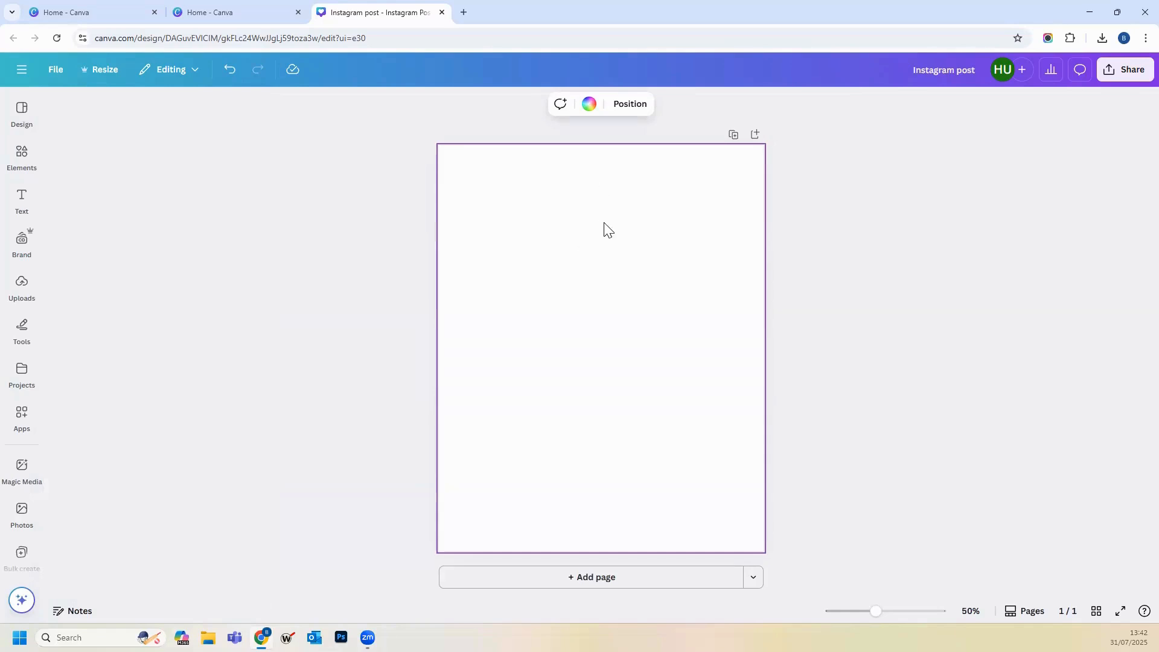
click(589, 106)
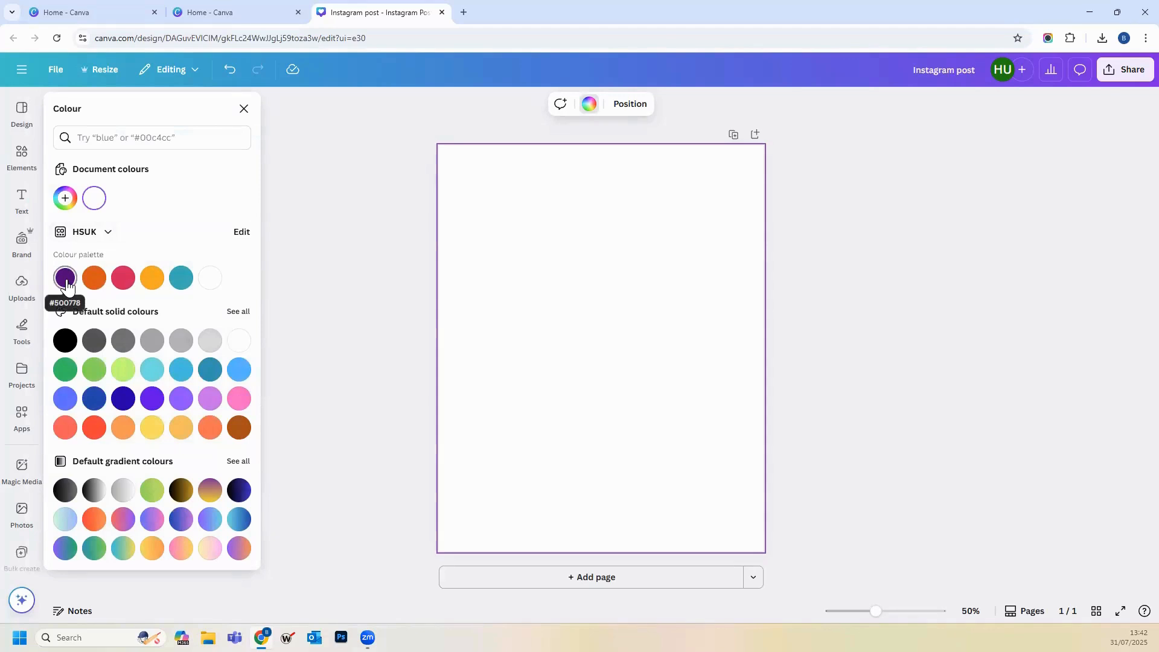
click(65, 279)
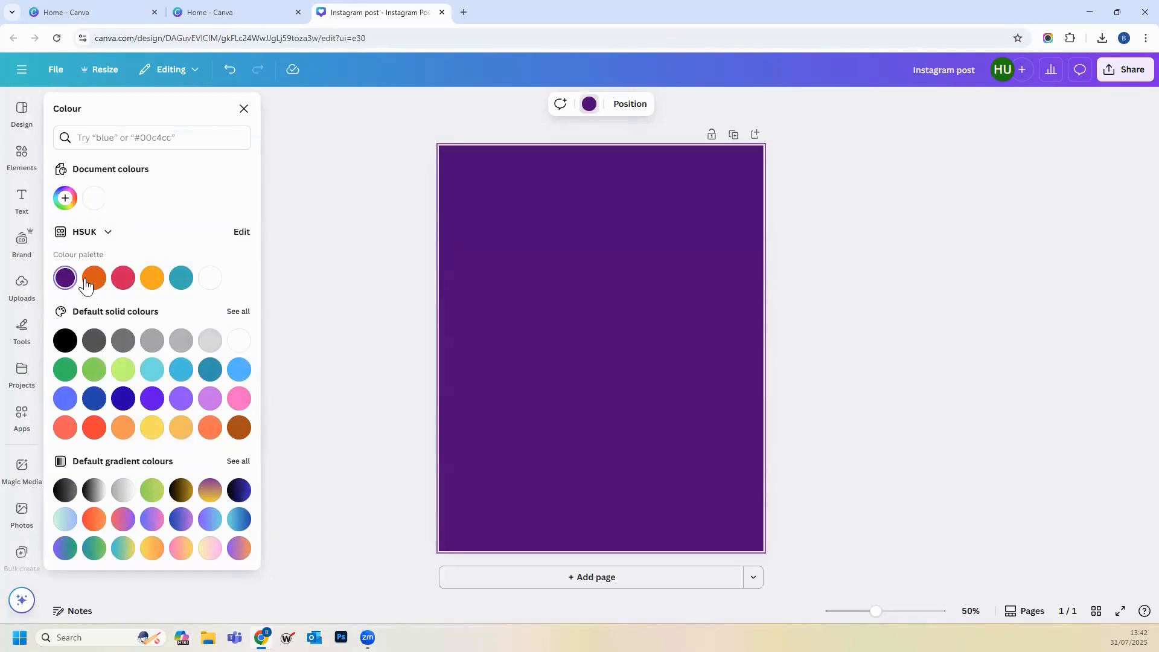
click(79, 285)
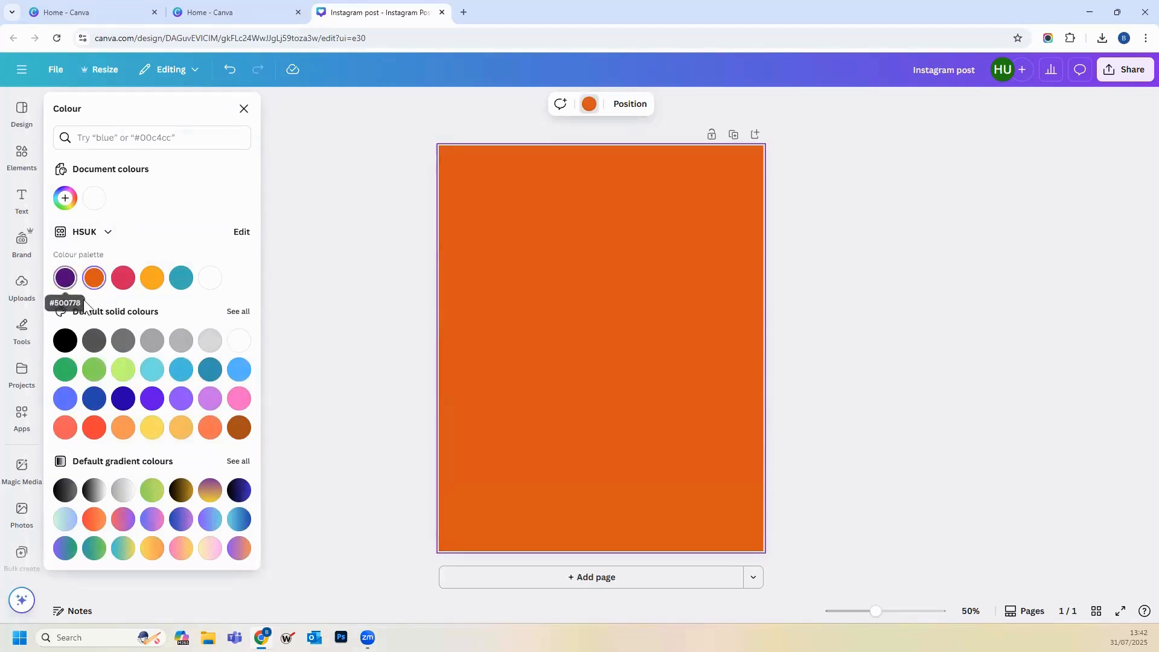
click(65, 279)
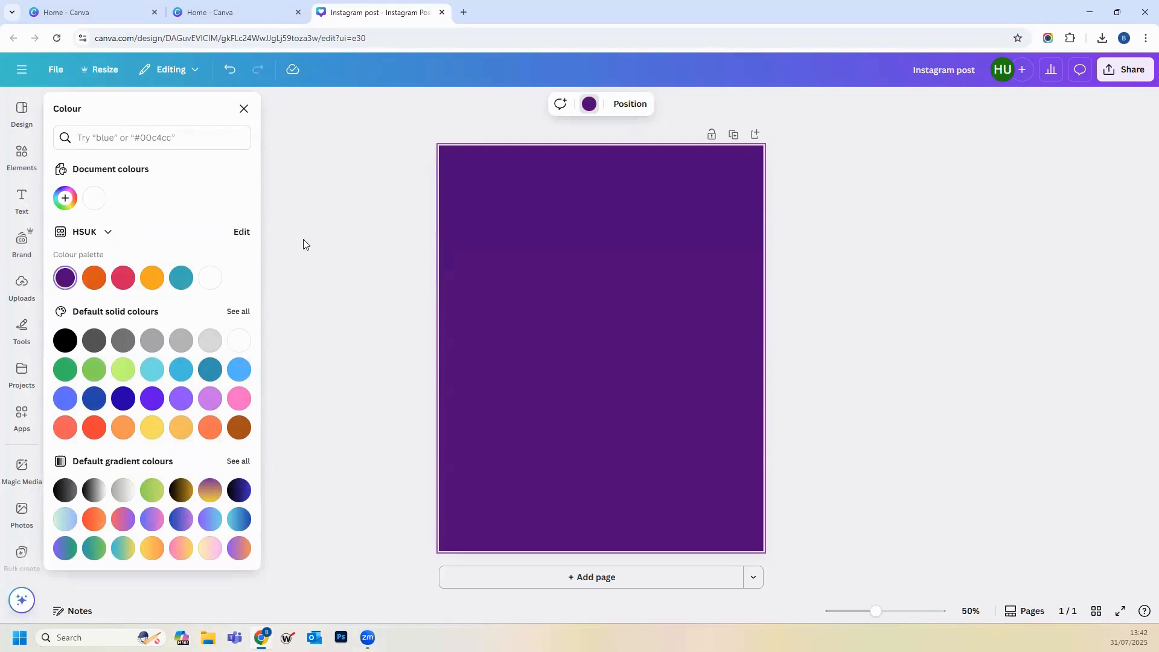
key(Escape)
Step: Add the HSUK brand's Heading, Subheading and Body text styles to the purple page
click(23, 239)
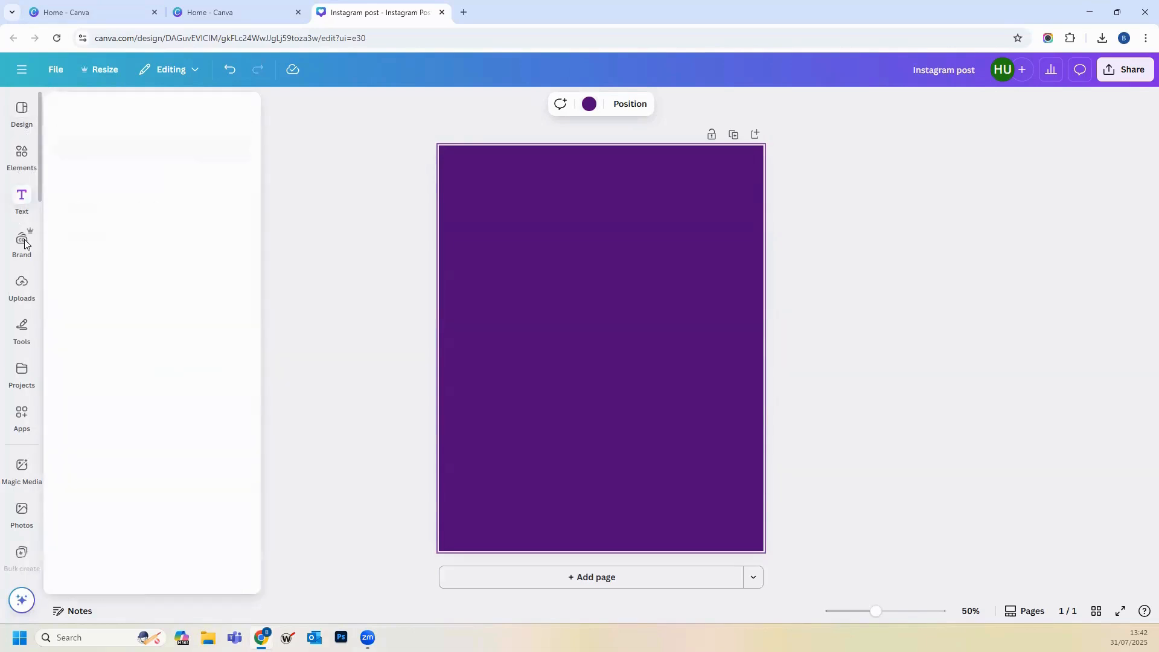
click(23, 197)
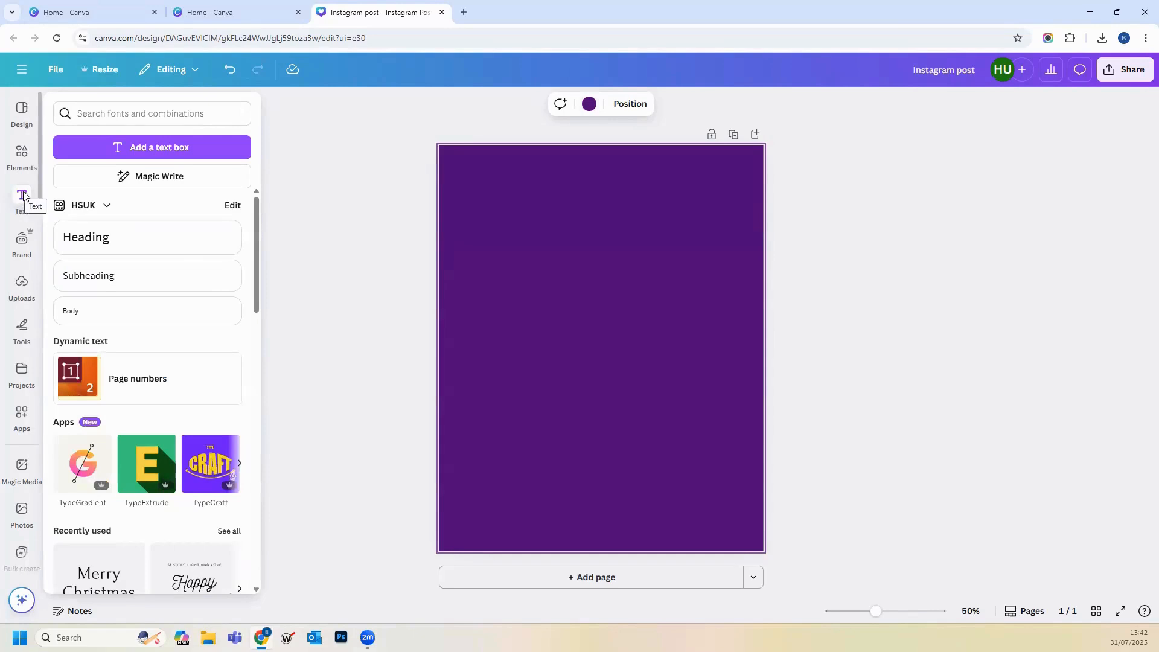
click(24, 195)
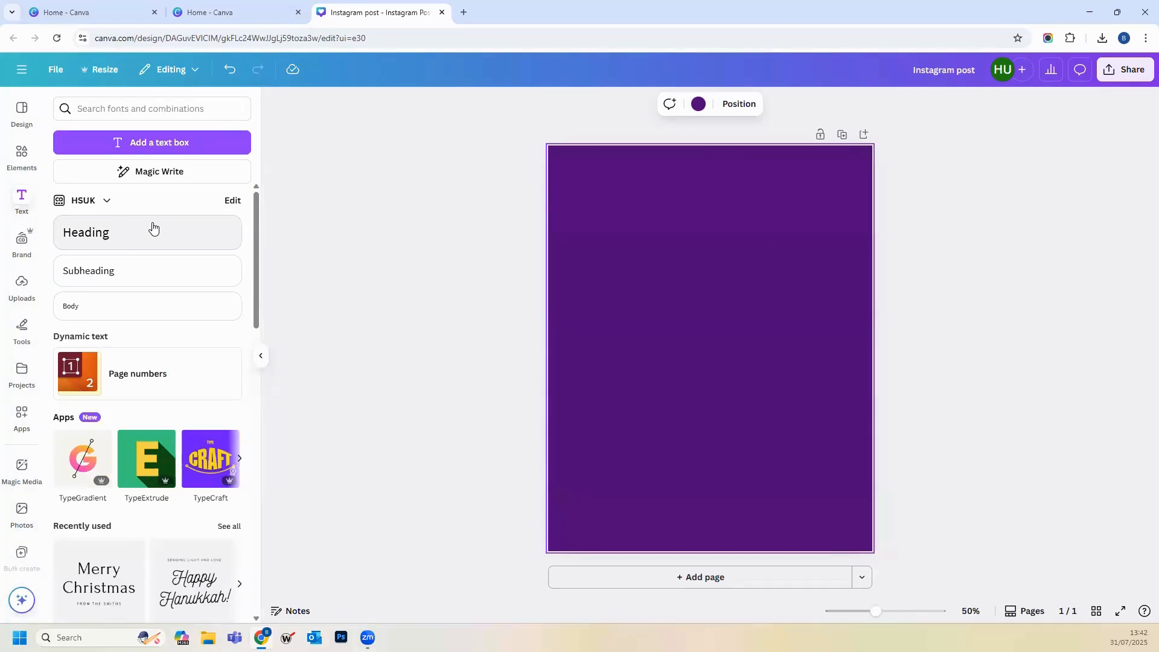
click(113, 233)
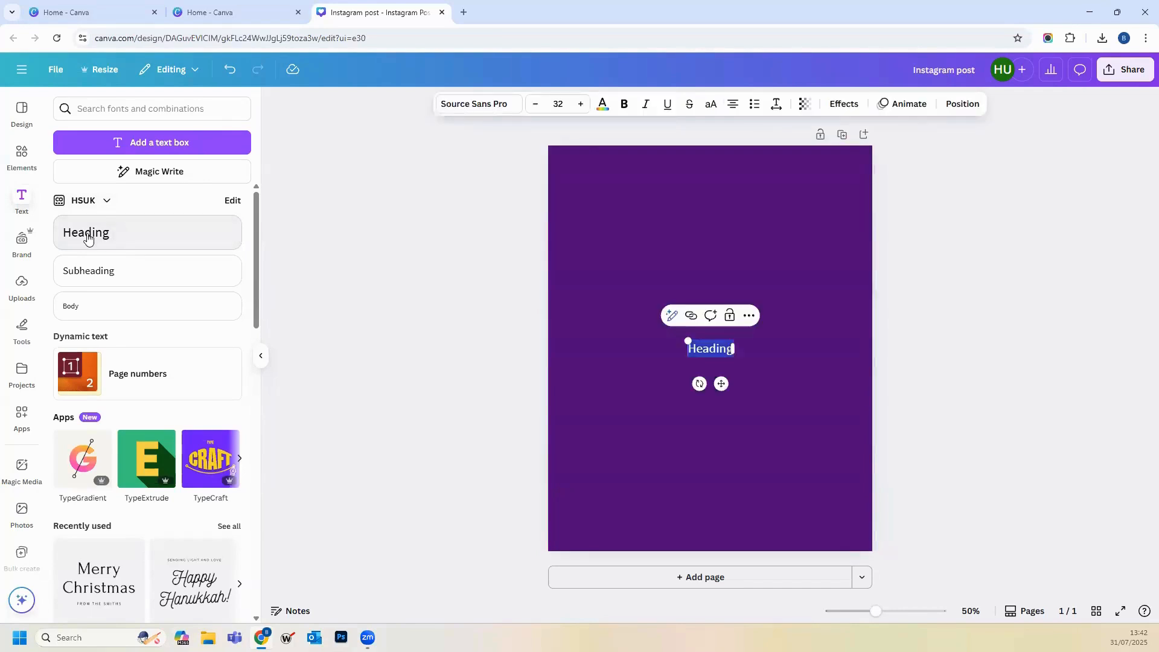
click(107, 275)
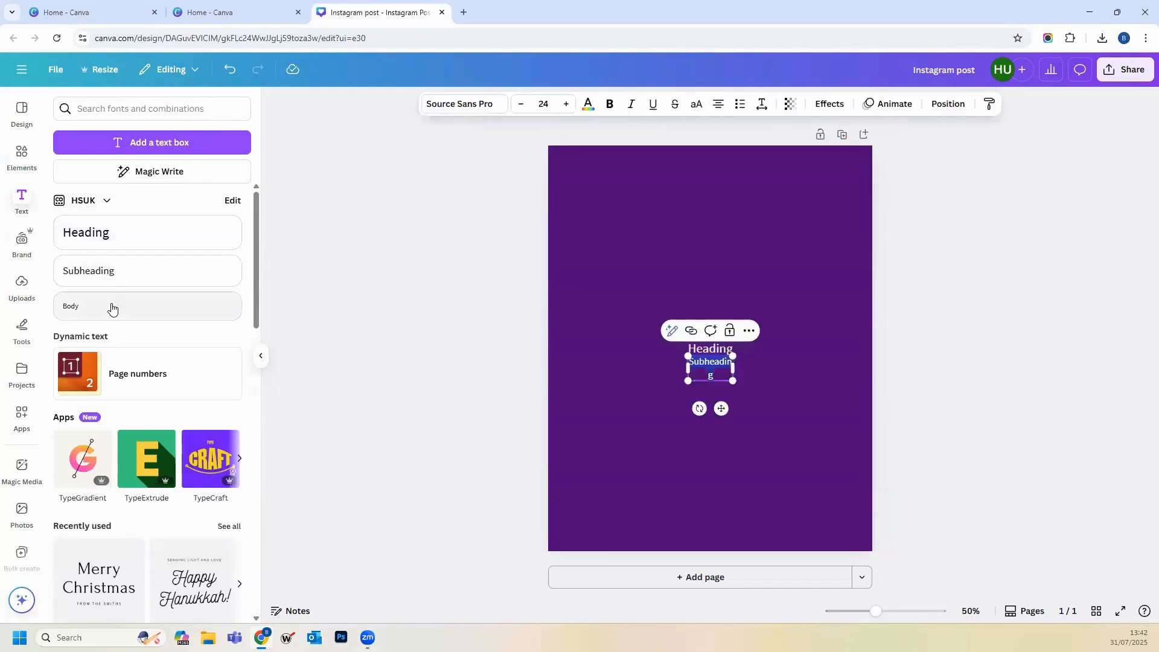
click(111, 308)
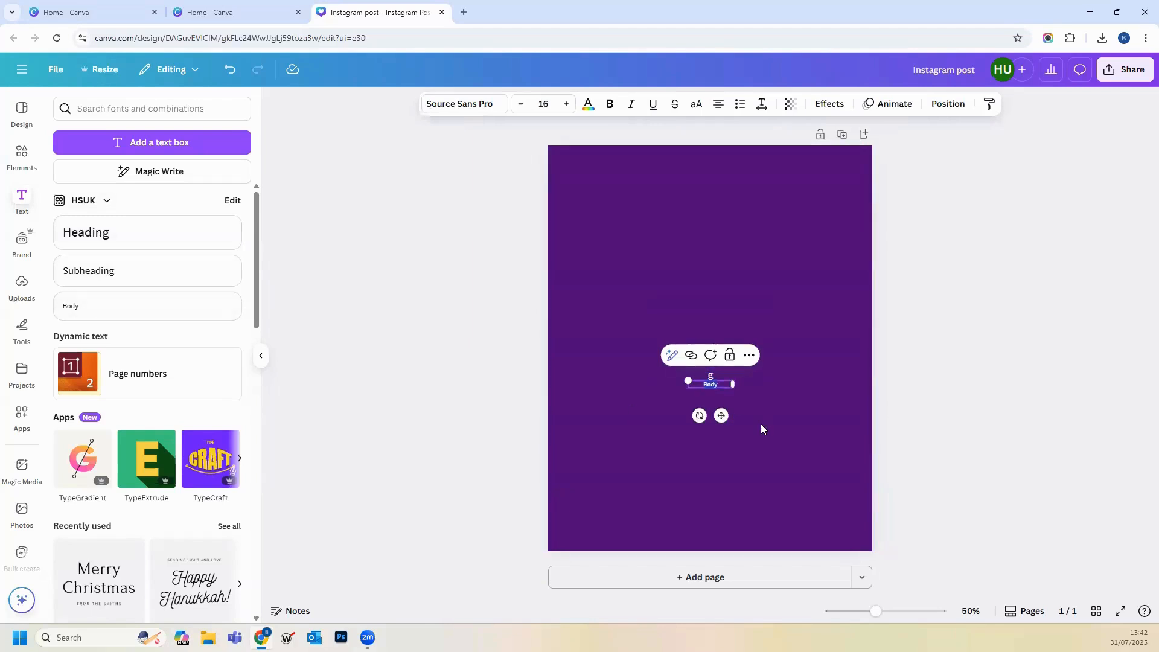
Step: Move the body text off the page's left side and the heading to the page's upper-left corner
drag(721, 415, 437, 415)
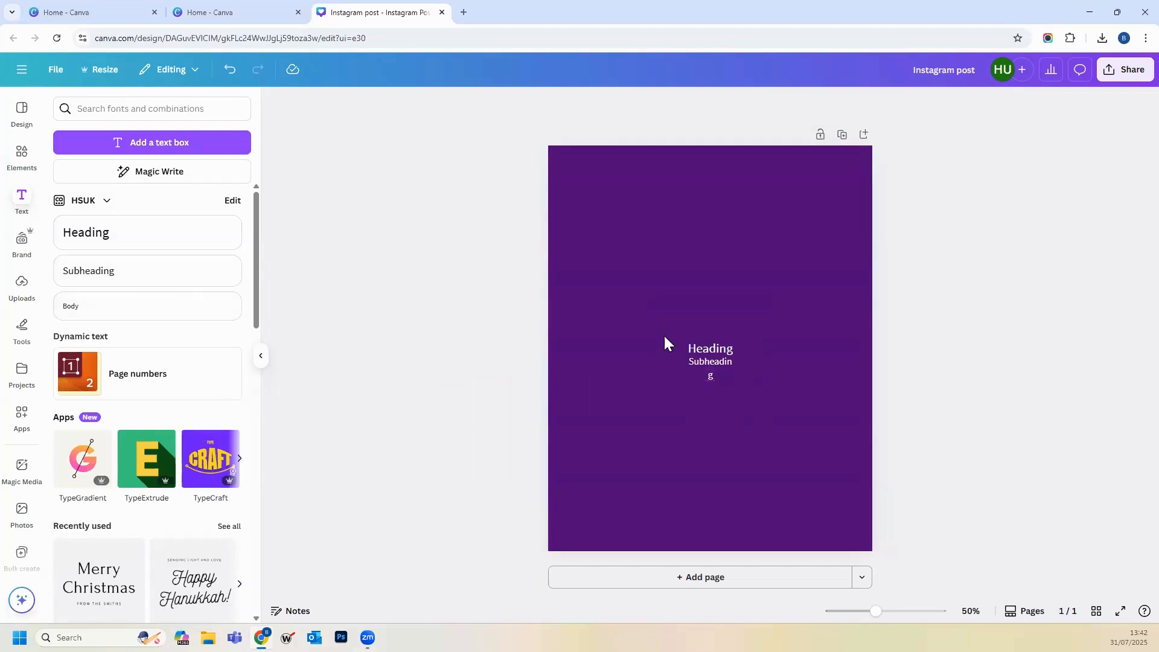
drag(692, 326, 609, 189)
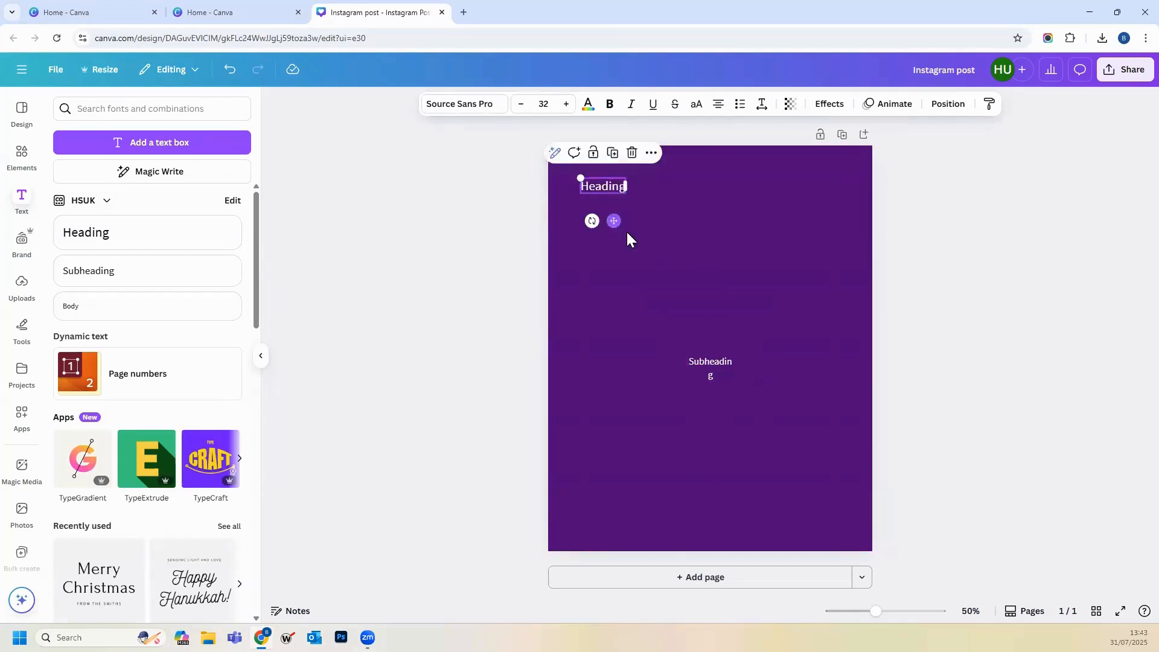
Step: Increase the heading's font size to 54
click(566, 104)
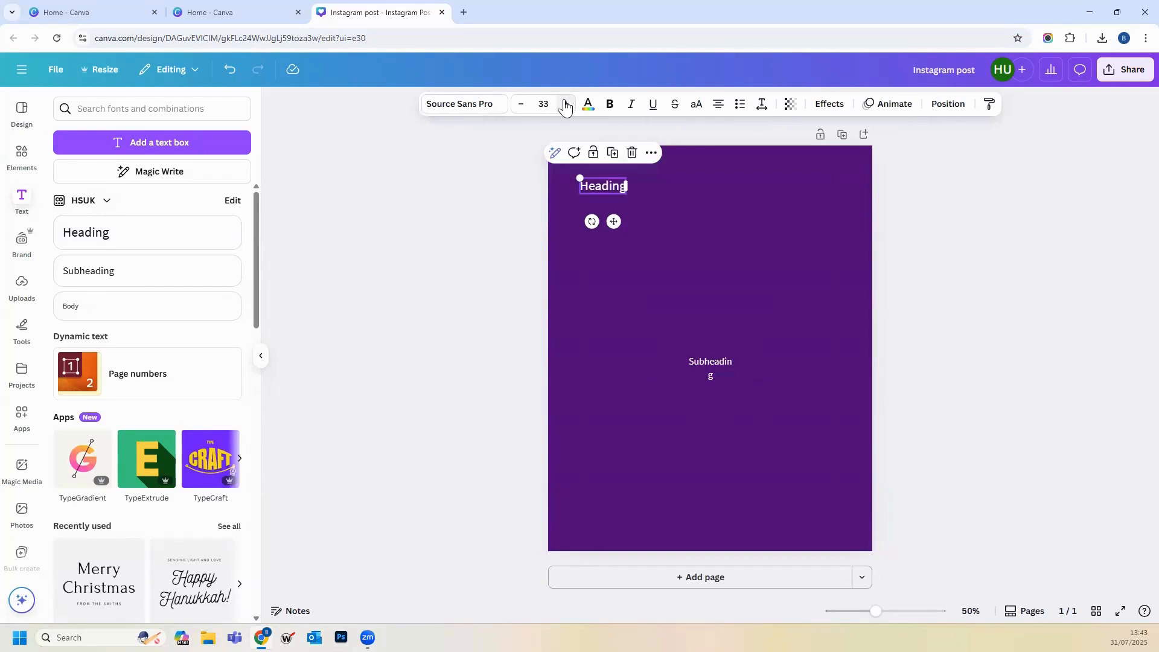
click(565, 104)
click(566, 105)
click(565, 104)
click(565, 105)
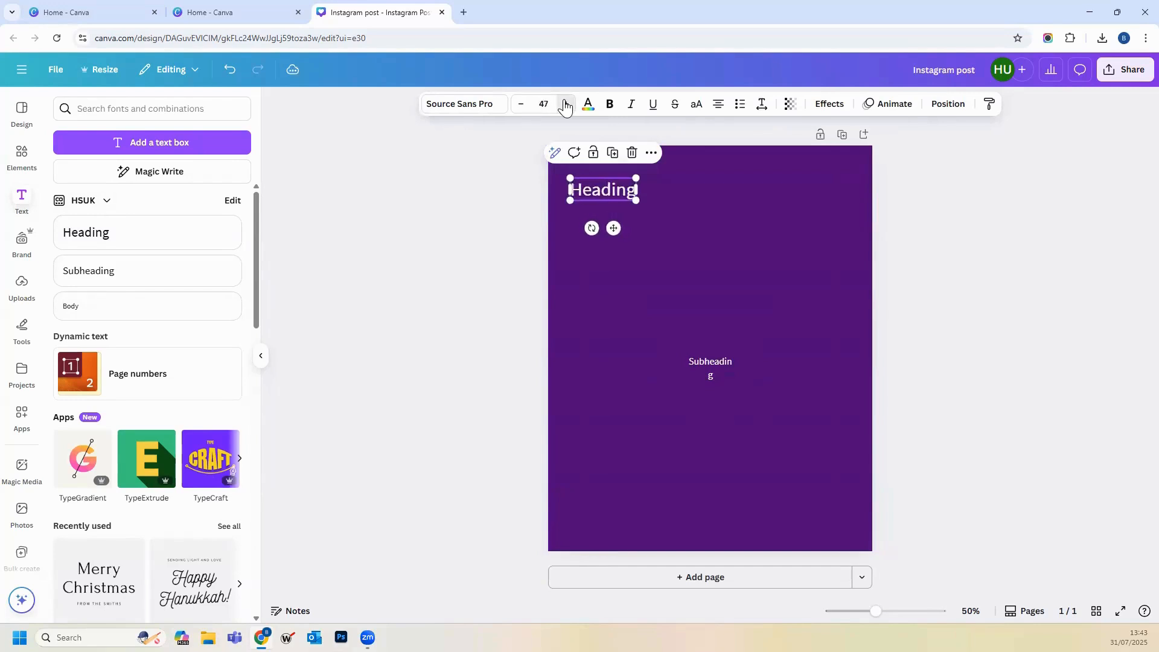
click(566, 105)
click(566, 104)
click(566, 105)
click(566, 105)
click(565, 105)
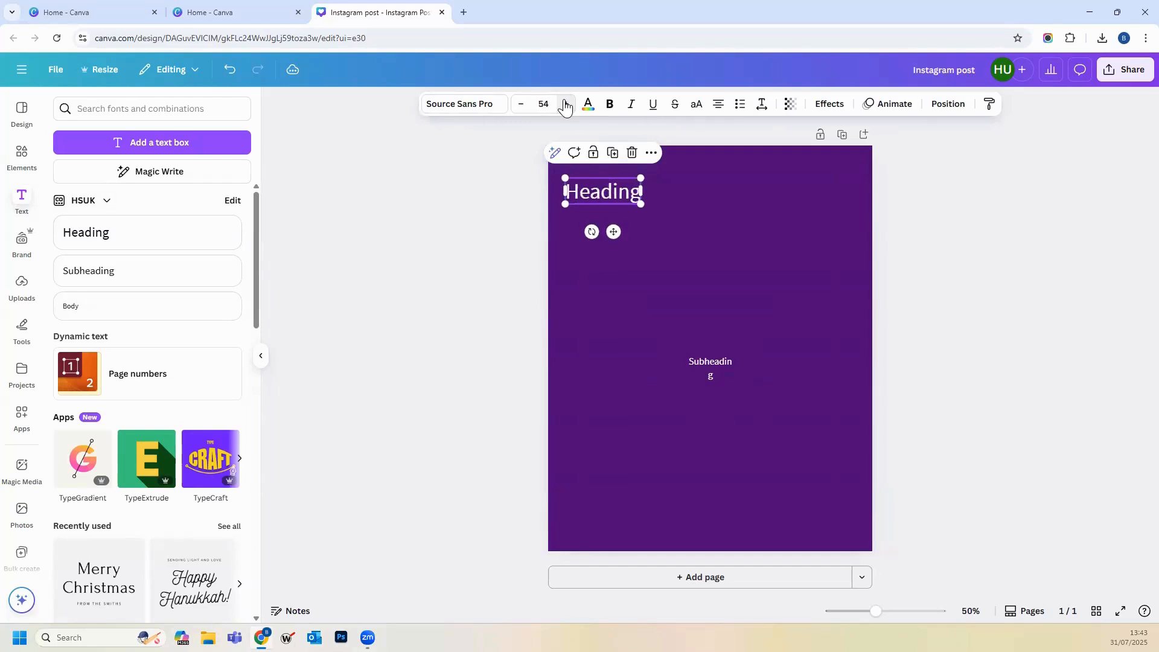
Step: Enlarge the heading on the page to a font size of about 89.3
click(565, 104)
click(565, 105)
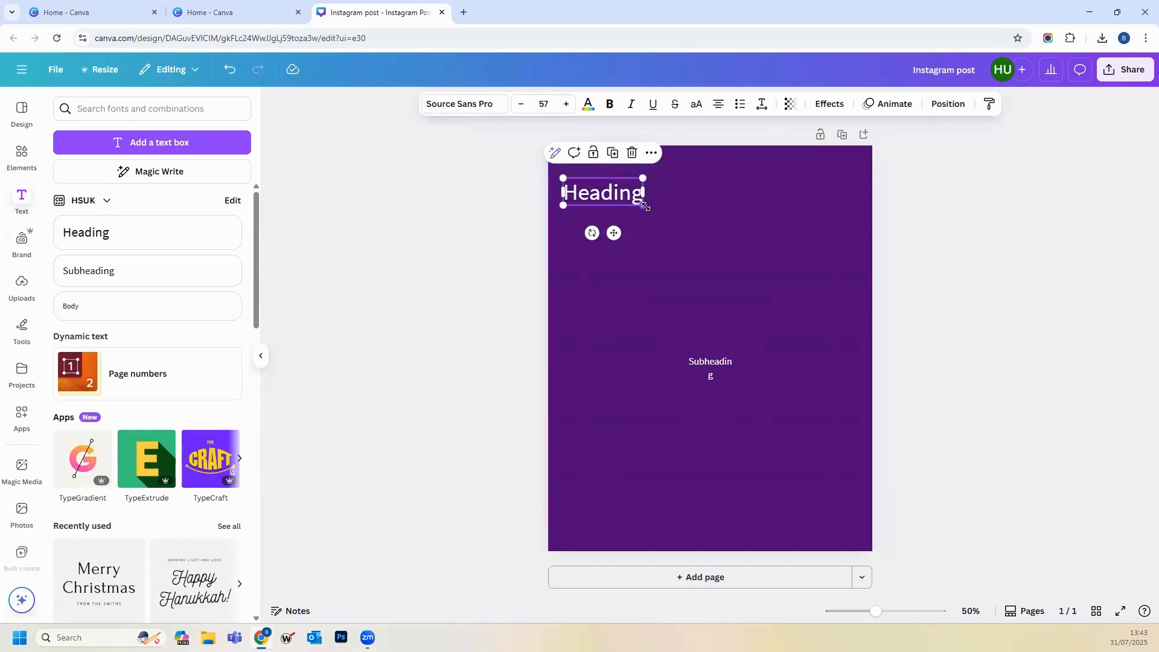
drag(643, 205, 685, 213)
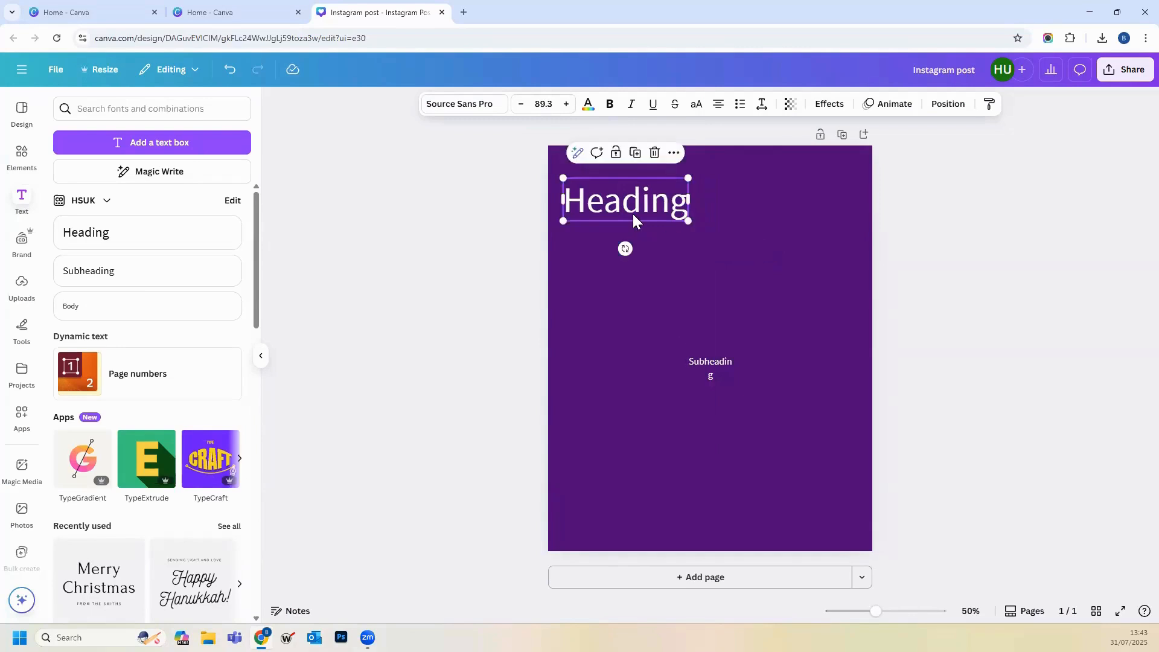
Step: Increase the heading's font size to 99.3 and move the heading slightly right, inside the page margin
click(566, 104)
click(566, 104)
click(566, 104)
click(566, 104)
click(566, 104)
click(566, 103)
click(567, 104)
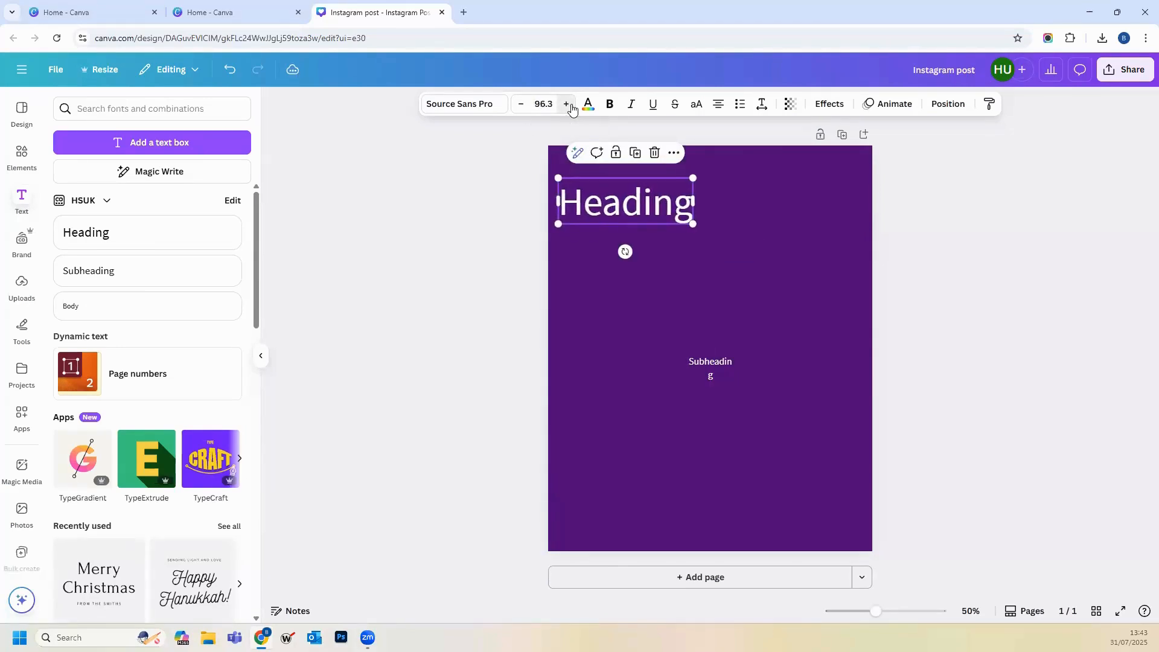
click(566, 103)
click(566, 104)
click(566, 104)
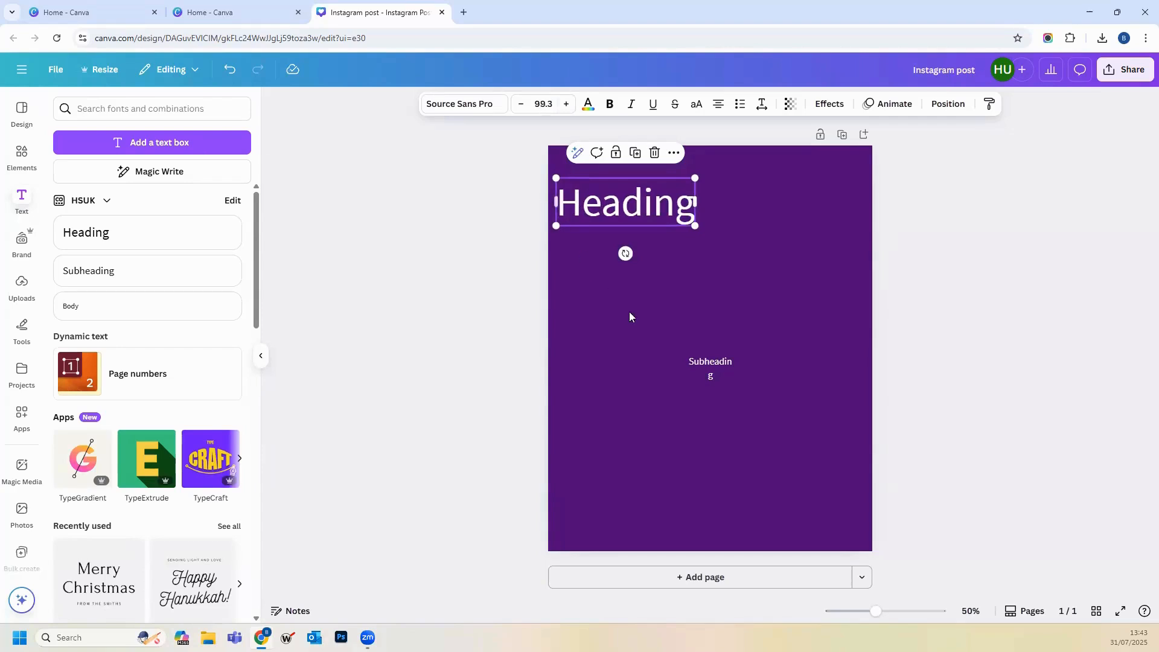
drag(624, 194, 648, 192)
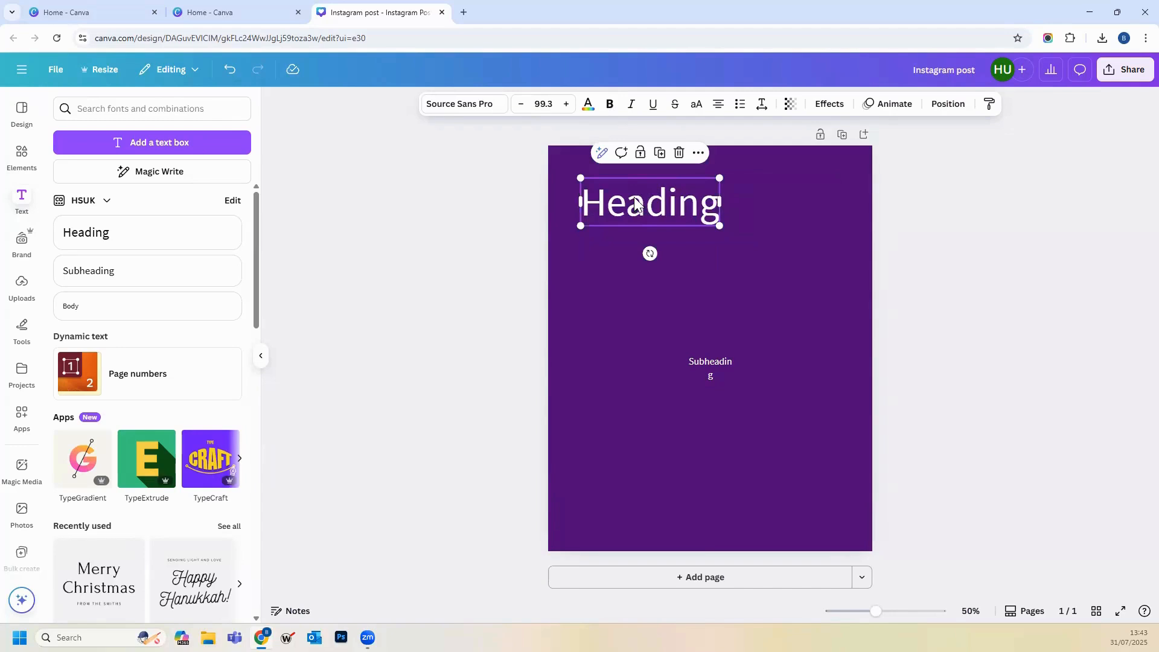
Step: Colour the heading with the HSUK palette's yellow-orange and make it bold
double_click(635, 196)
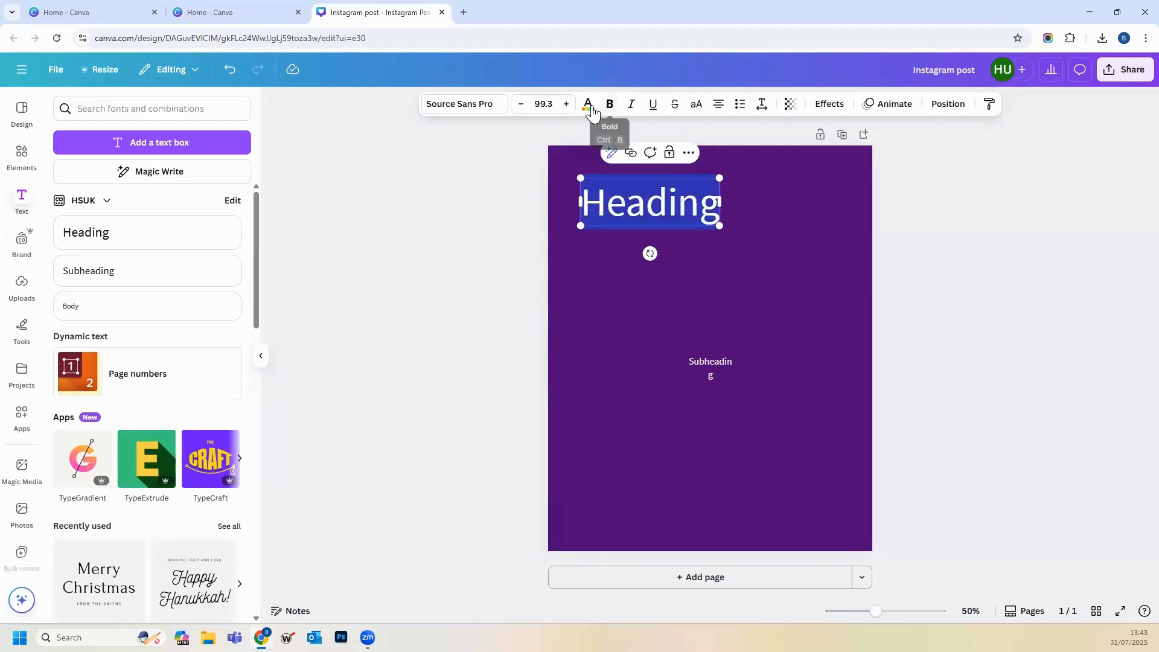
click(686, 302)
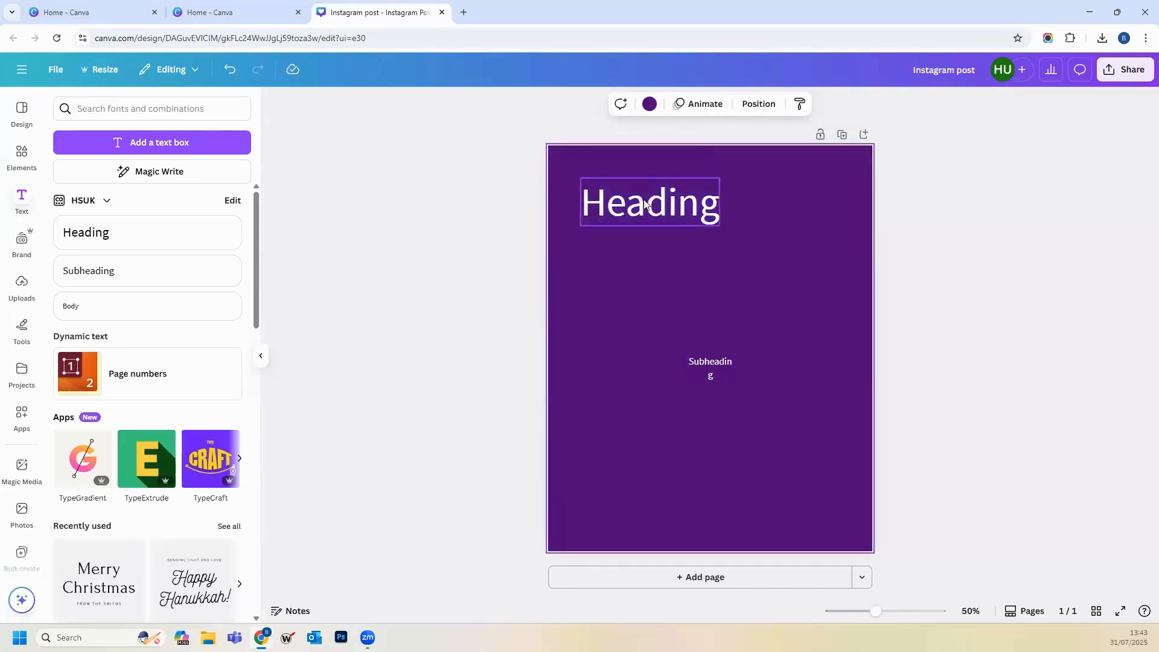
double_click(644, 201)
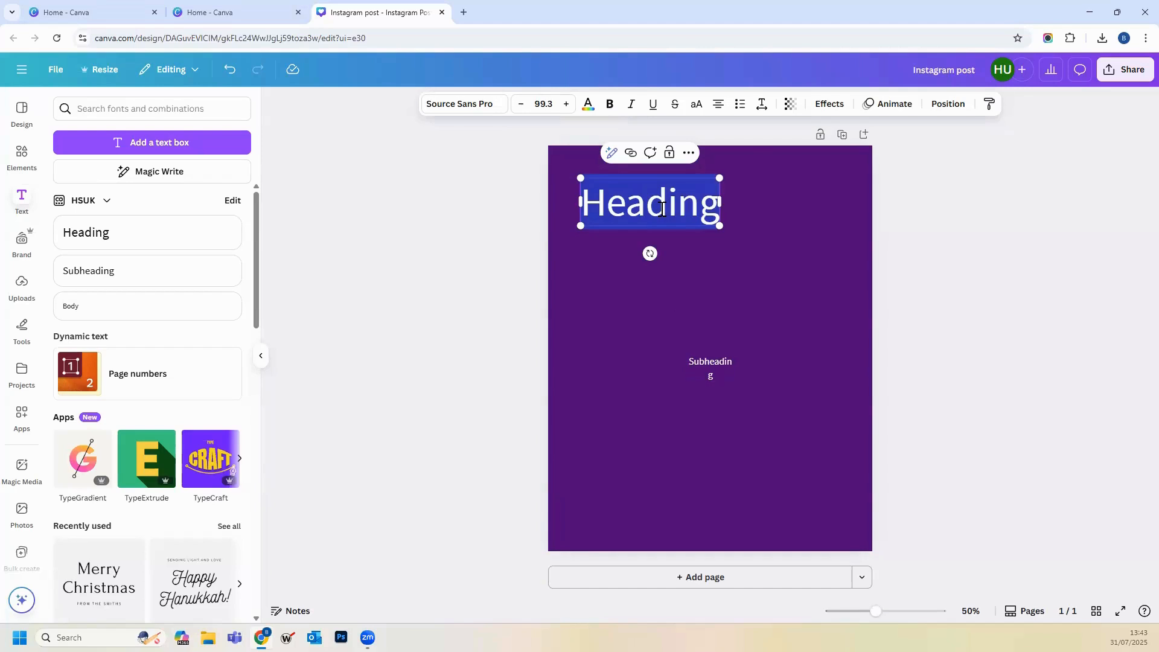
click(589, 105)
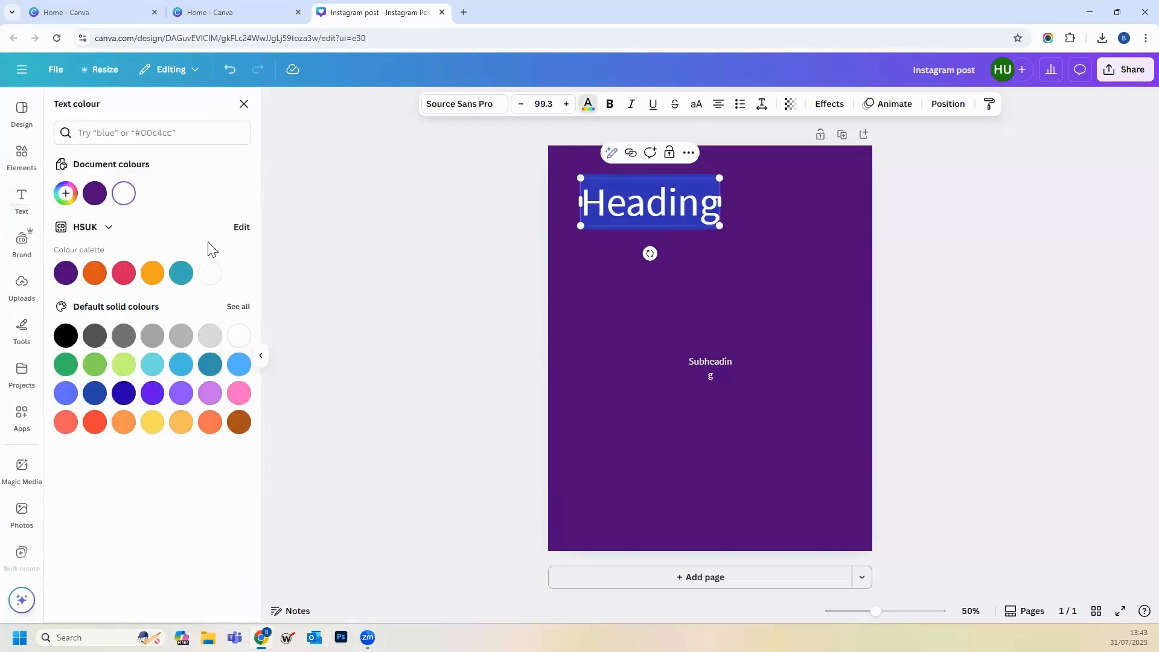
click(208, 276)
click(152, 273)
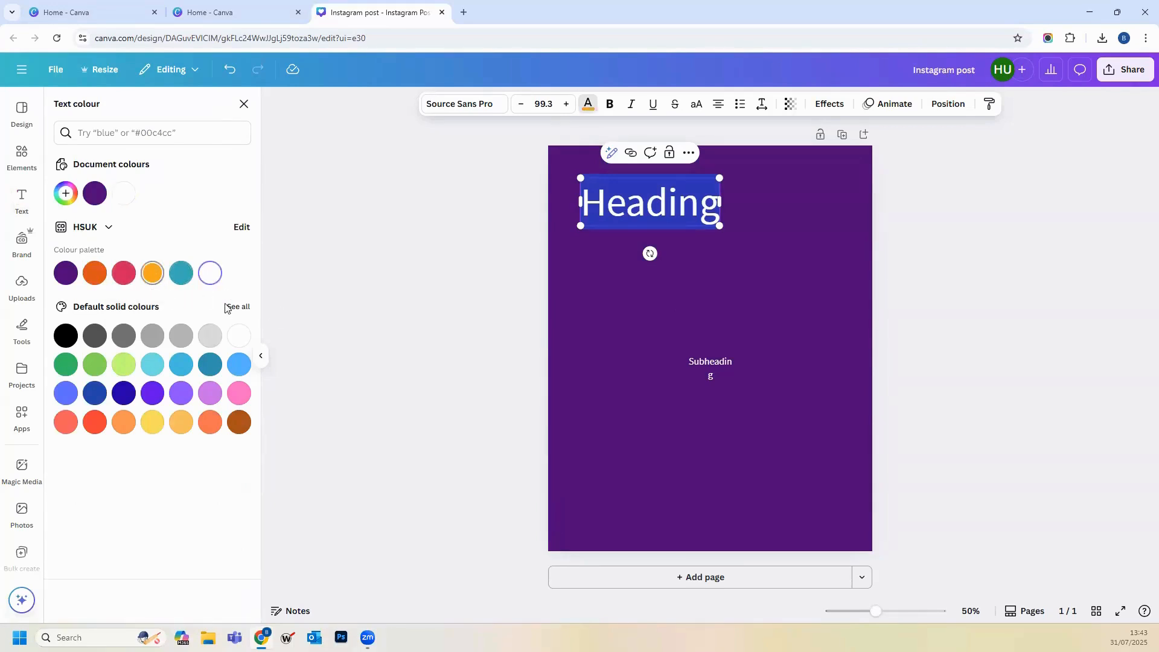
click(610, 106)
click(730, 266)
Step: Replace the heading's placeholder text with "Volunteer now!"
click(662, 209)
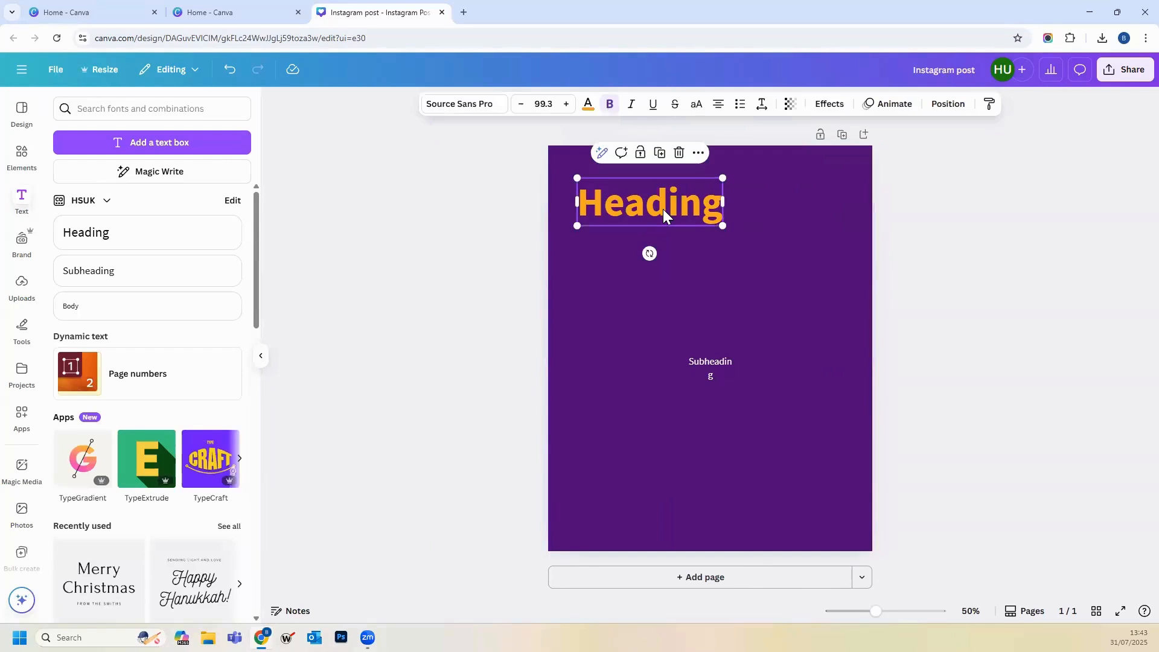
double_click(662, 207)
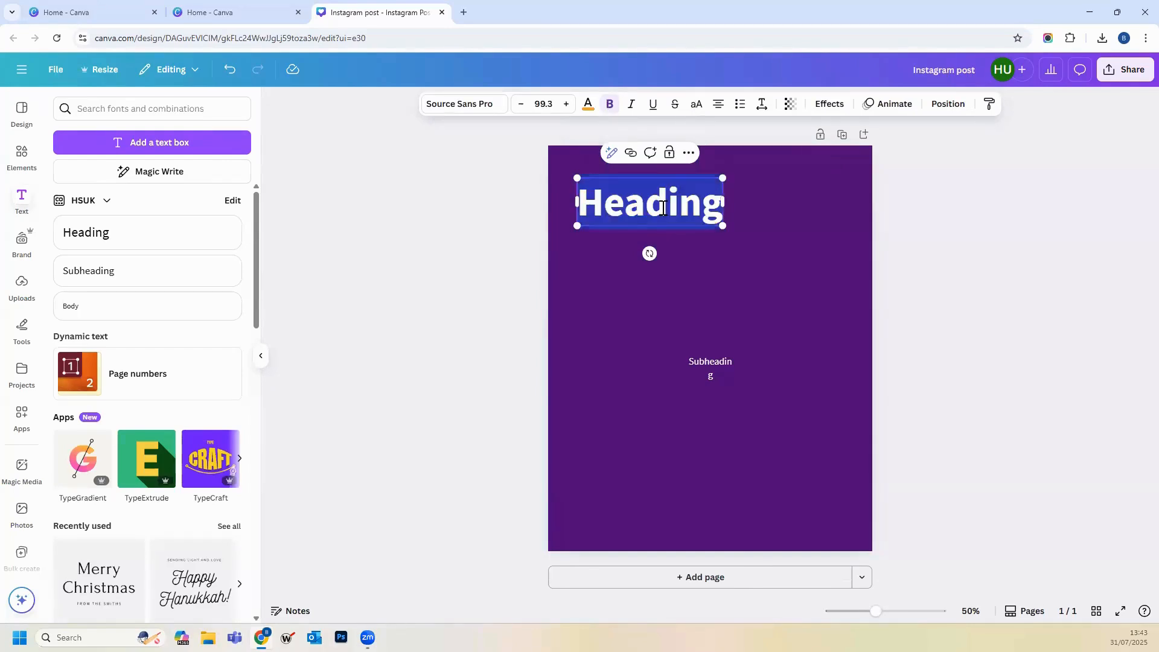
text(Volun)
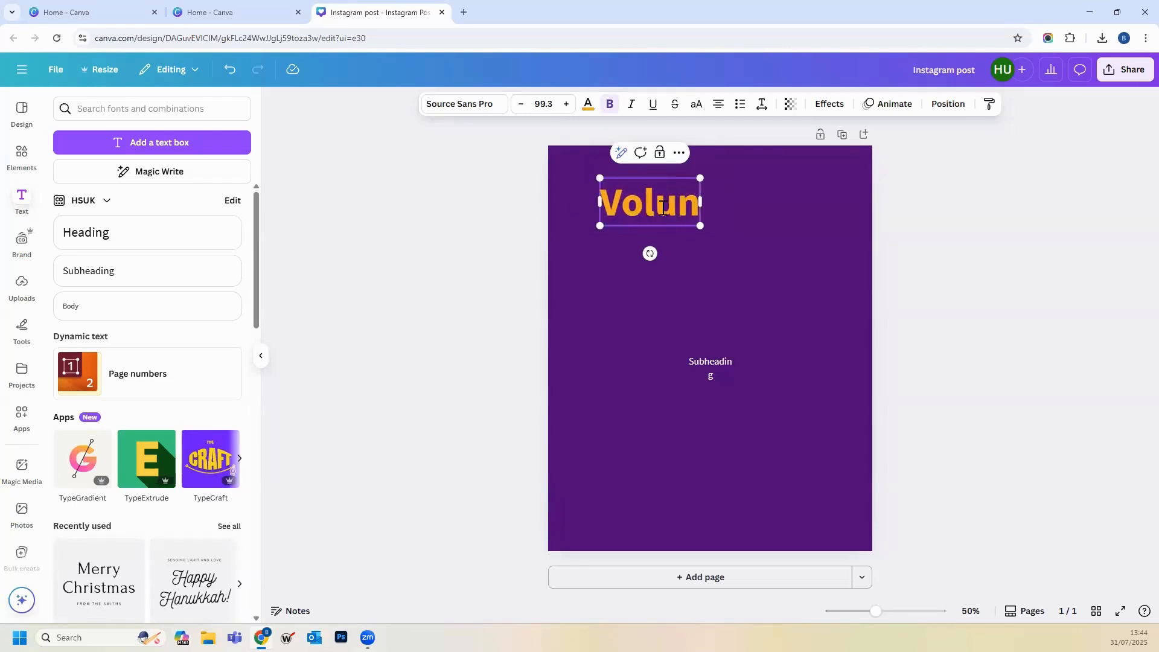
text(teer now!)
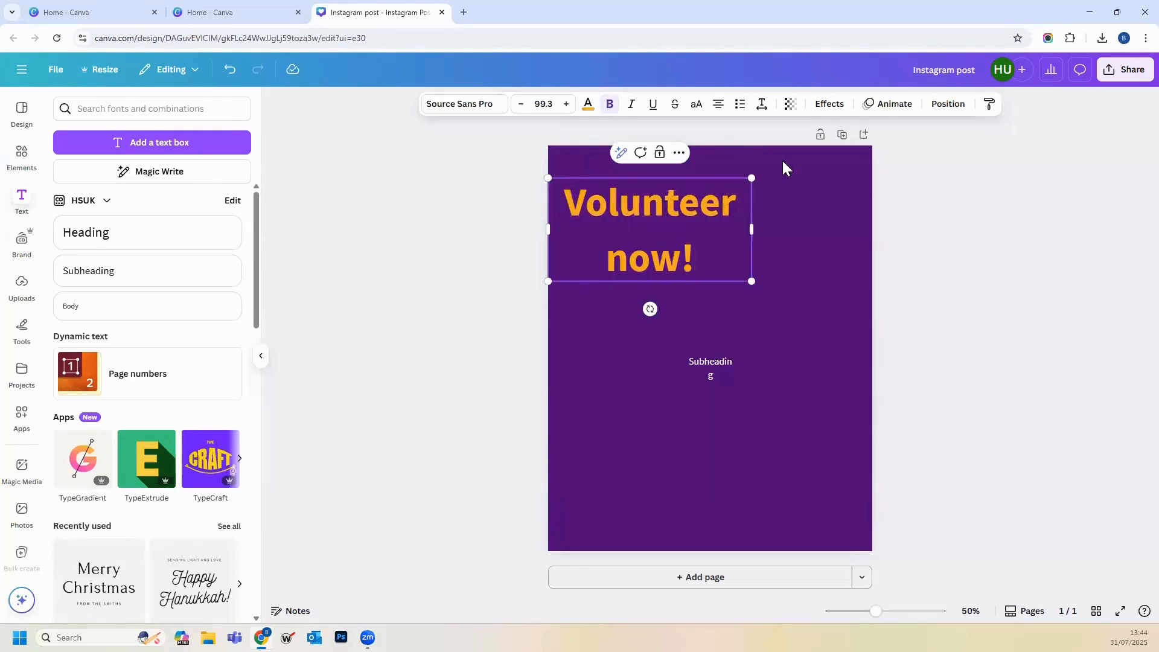
Step: Resize the heading's text box so it spans the page between the left and right margins
drag(751, 229, 841, 223)
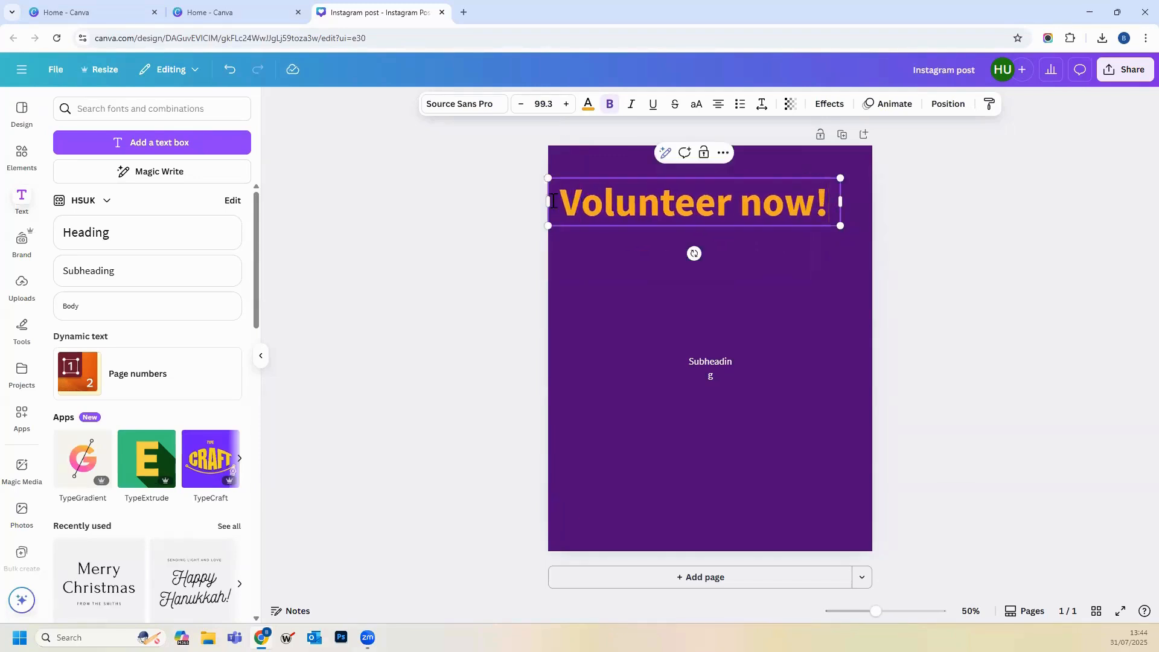
drag(563, 204, 577, 206)
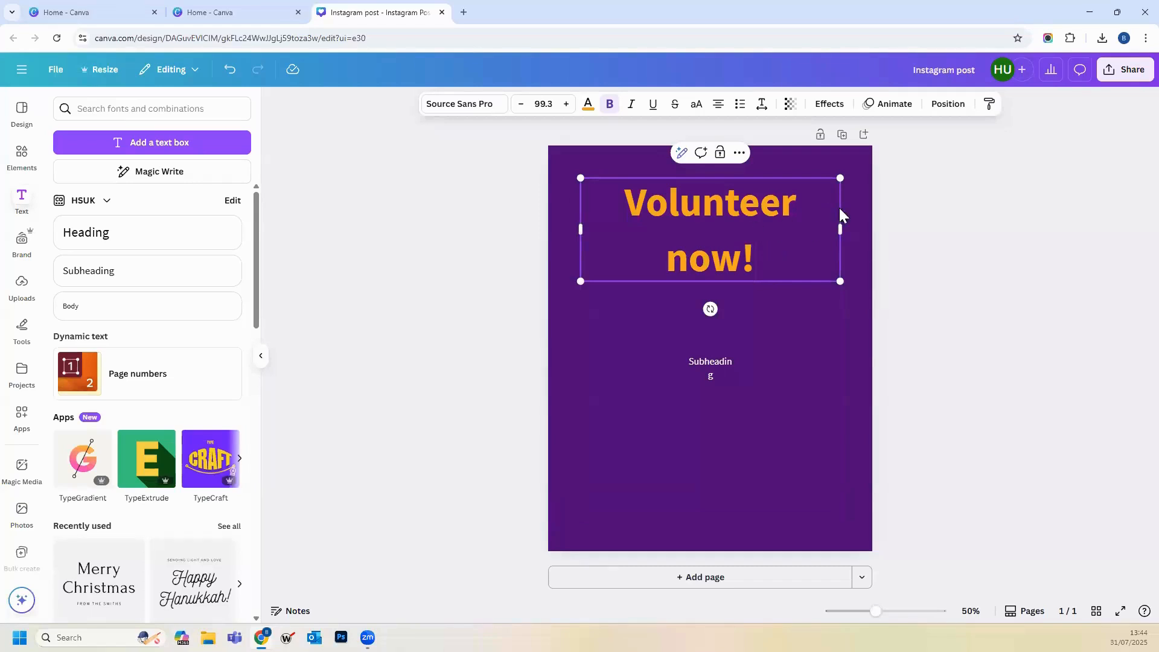
click(809, 225)
Step: Try font sizes of 94.3 and 102 on the "Volunteer now!" heading
click(519, 104)
click(519, 105)
click(519, 105)
click(519, 104)
click(519, 105)
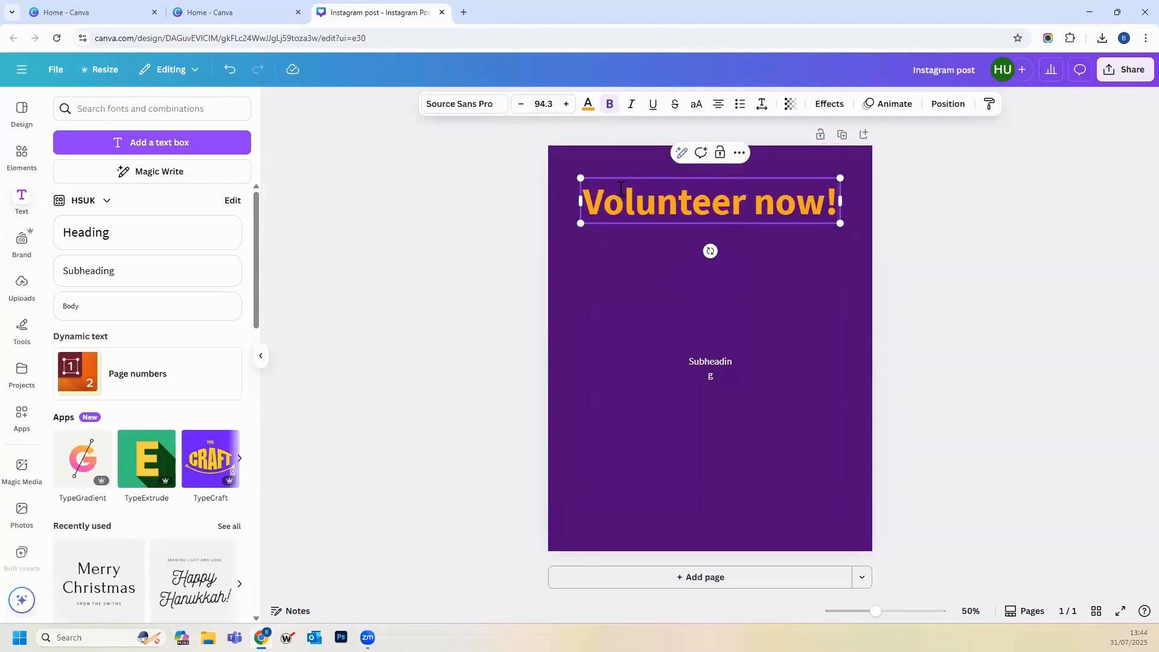
click(566, 104)
click(567, 105)
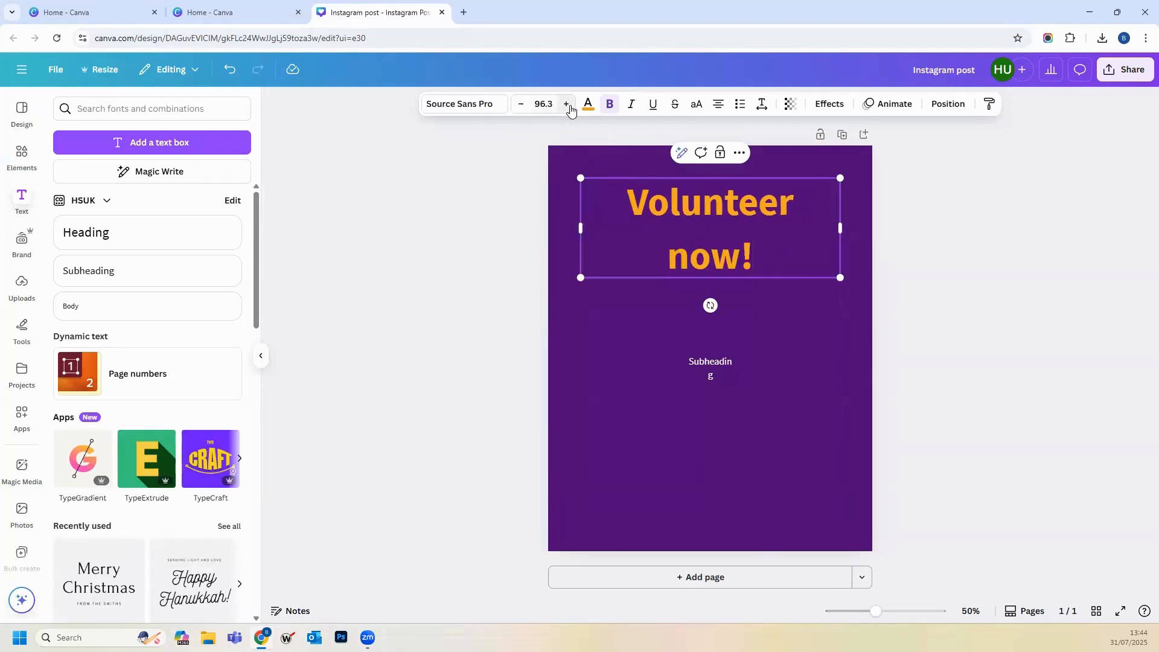
click(566, 104)
click(567, 105)
click(567, 105)
click(566, 105)
click(567, 104)
click(566, 105)
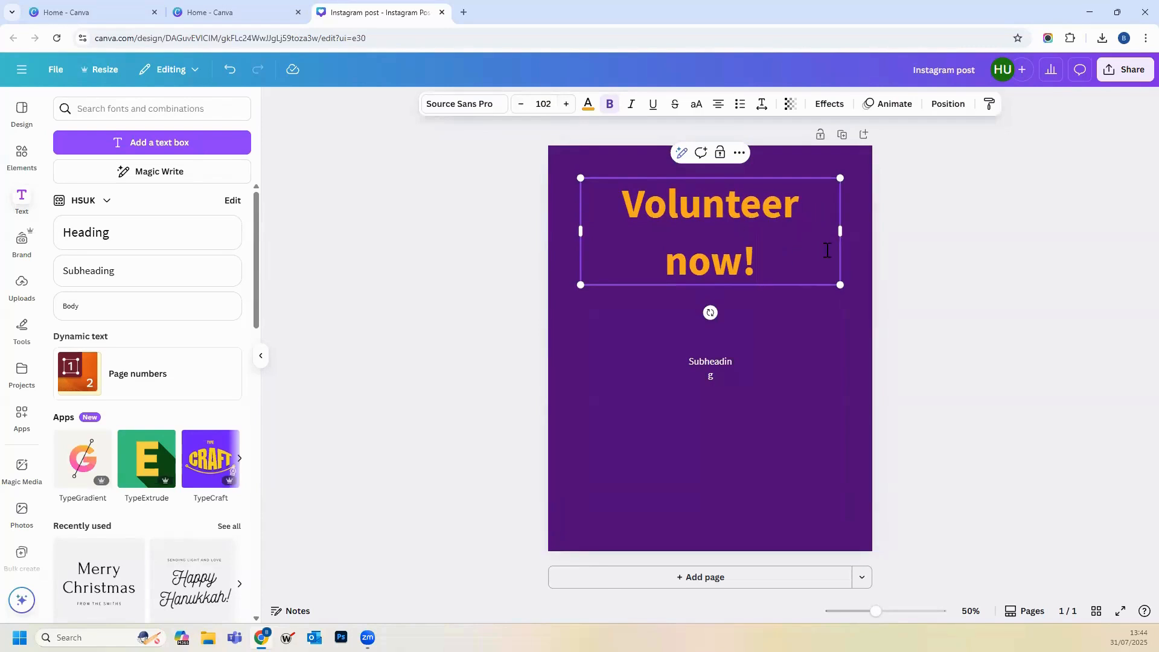
Step: Set the font size of the "Volunteer now!" heading to 97.3
click(520, 104)
click(521, 104)
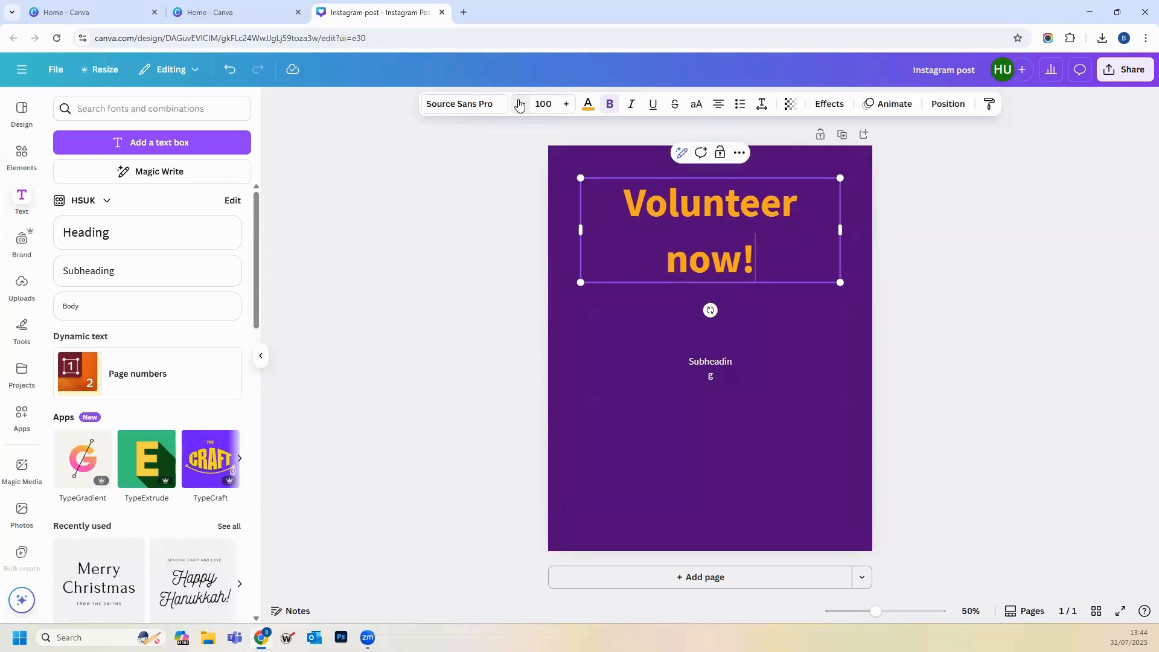
click(521, 105)
click(521, 104)
click(521, 104)
click(520, 105)
click(520, 104)
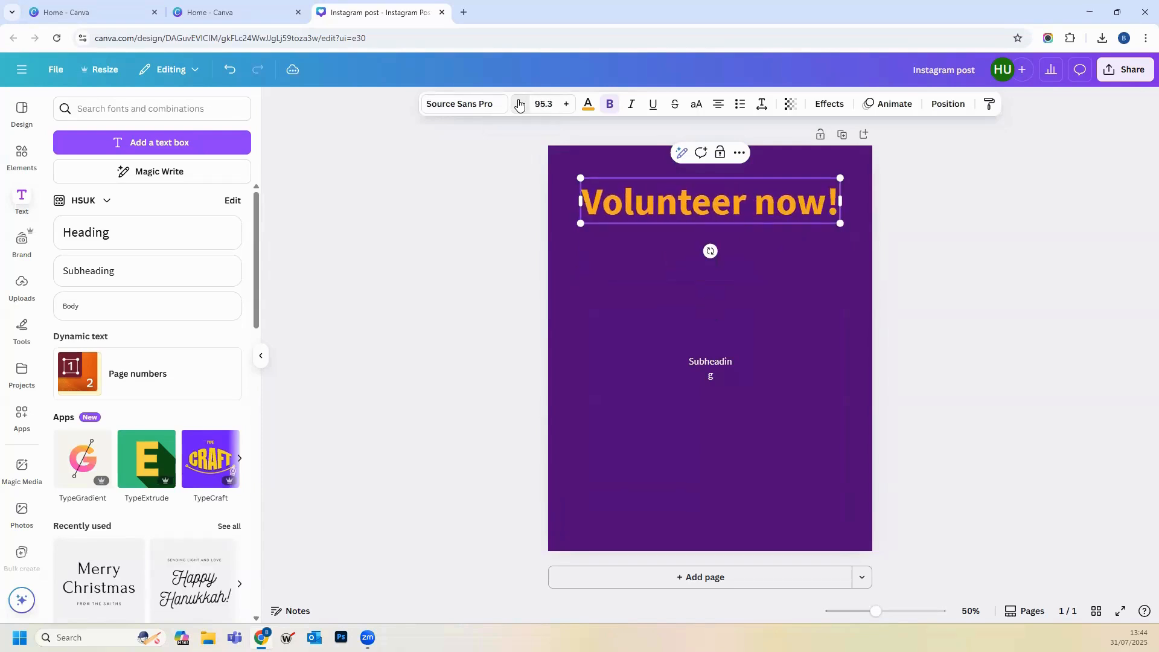
click(567, 105)
click(567, 105)
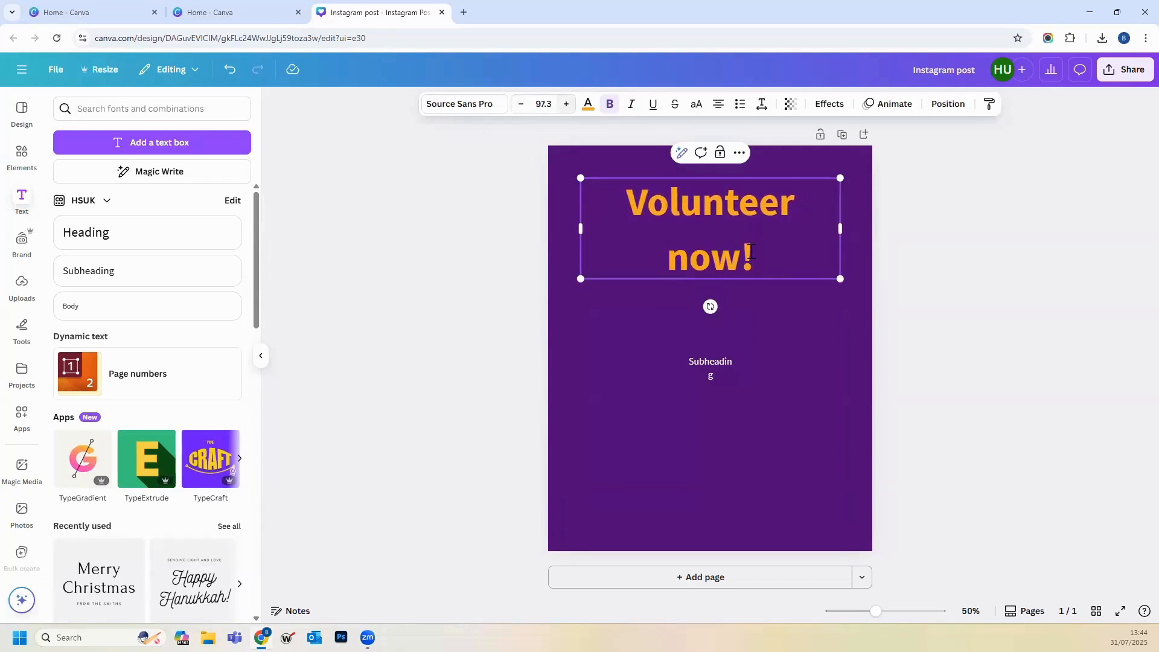
Step: Tighten the line spacing of the two-line "Volunteer now!" heading to 1.11
click(704, 256)
click(762, 107)
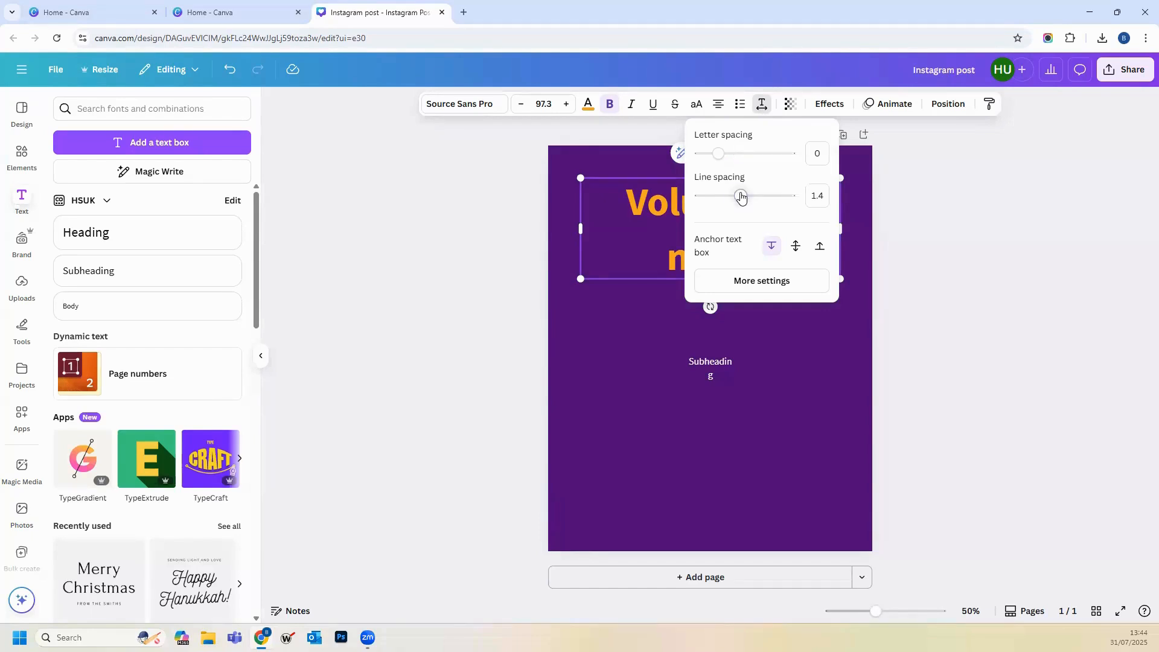
drag(741, 196, 737, 196)
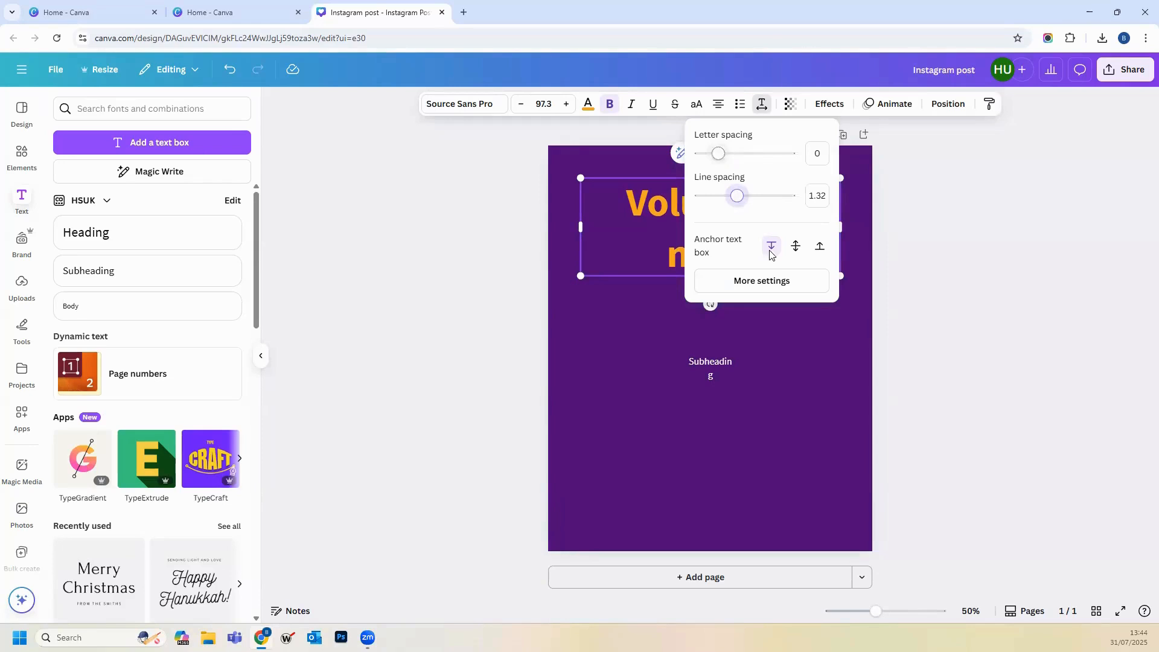
drag(874, 612, 864, 615)
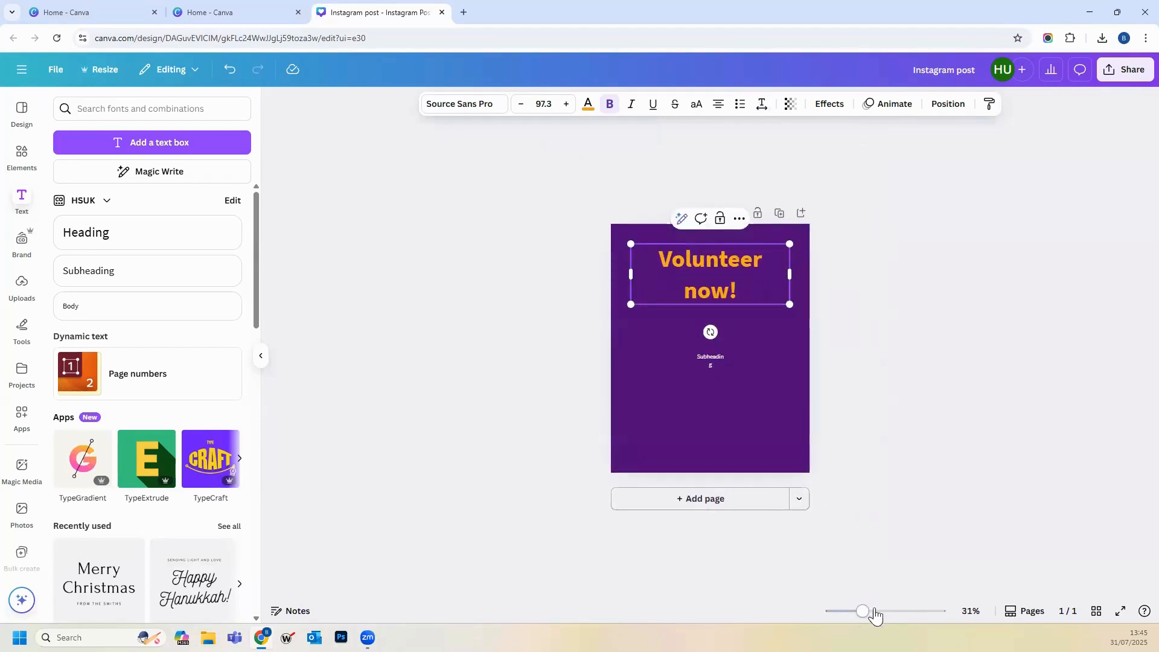
click(761, 104)
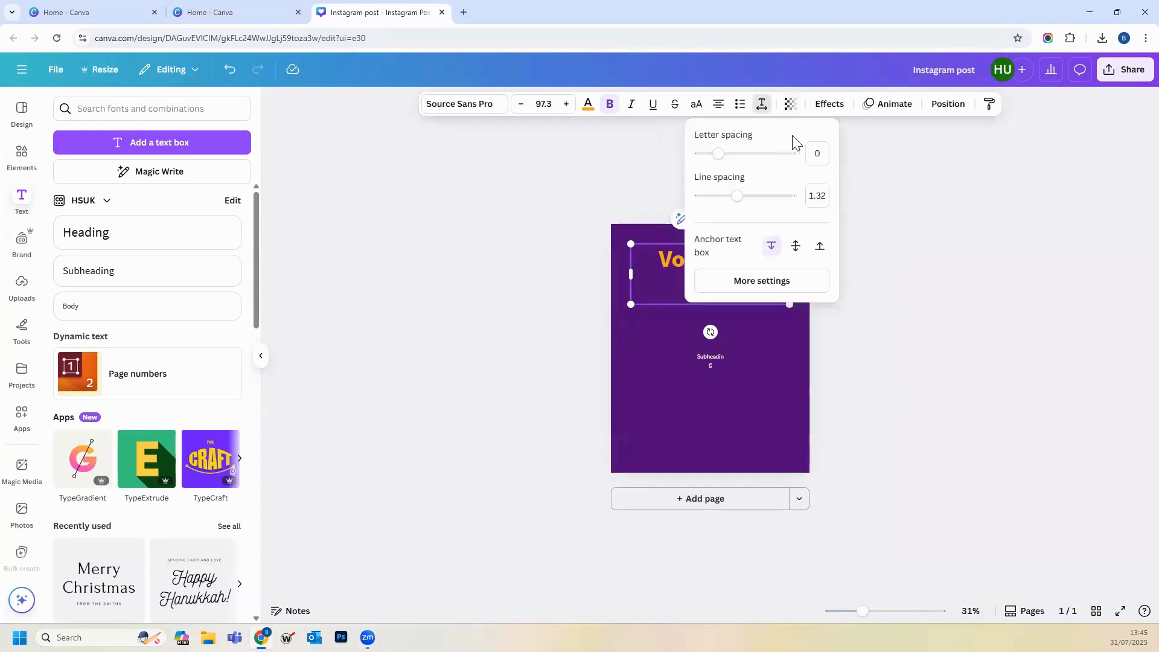
drag(860, 616, 843, 613)
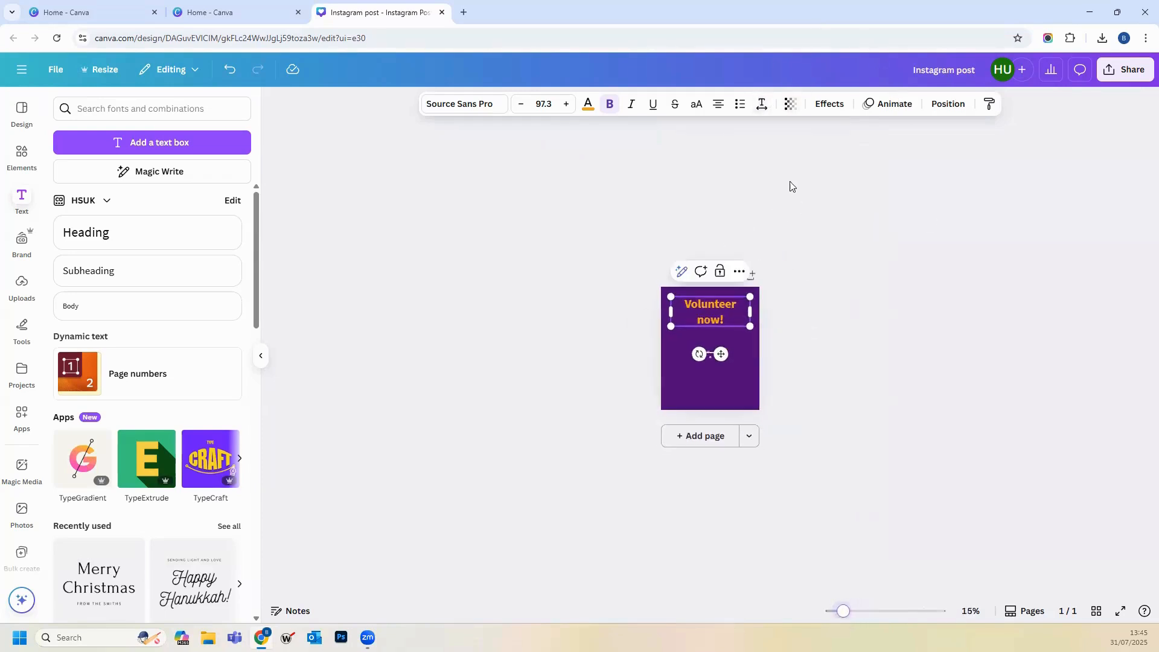
click(762, 104)
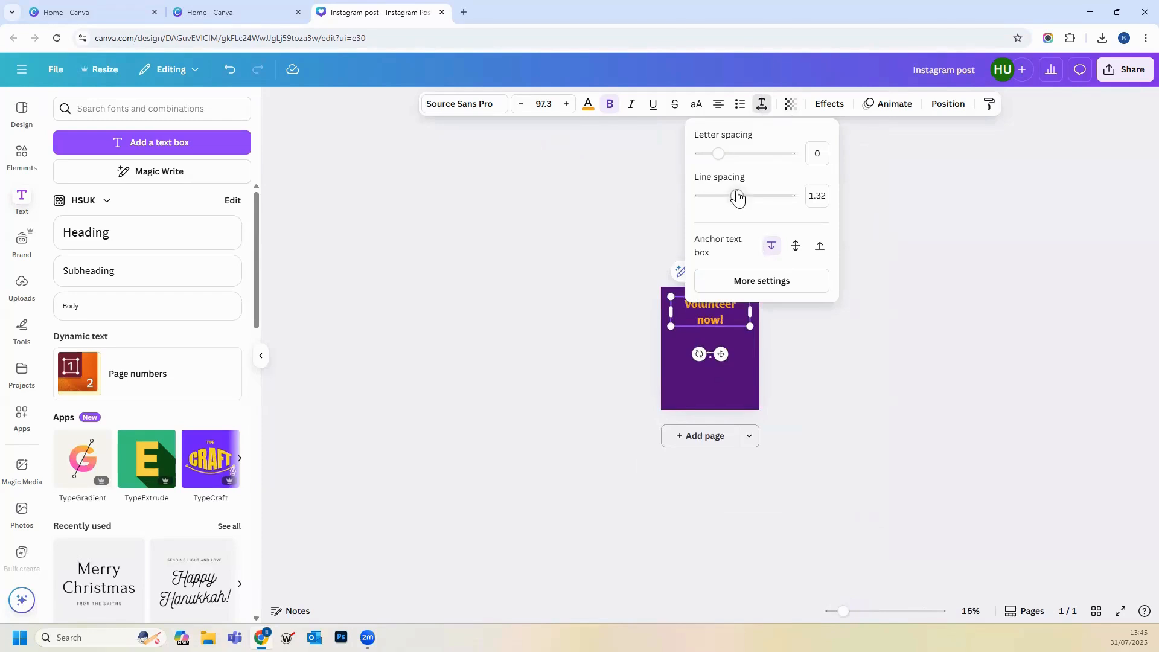
mouse_move(736, 198)
mouse_down()
mouse_move(719, 201)
mouse_move(805, 207)
mouse_move(729, 204)
mouse_up()
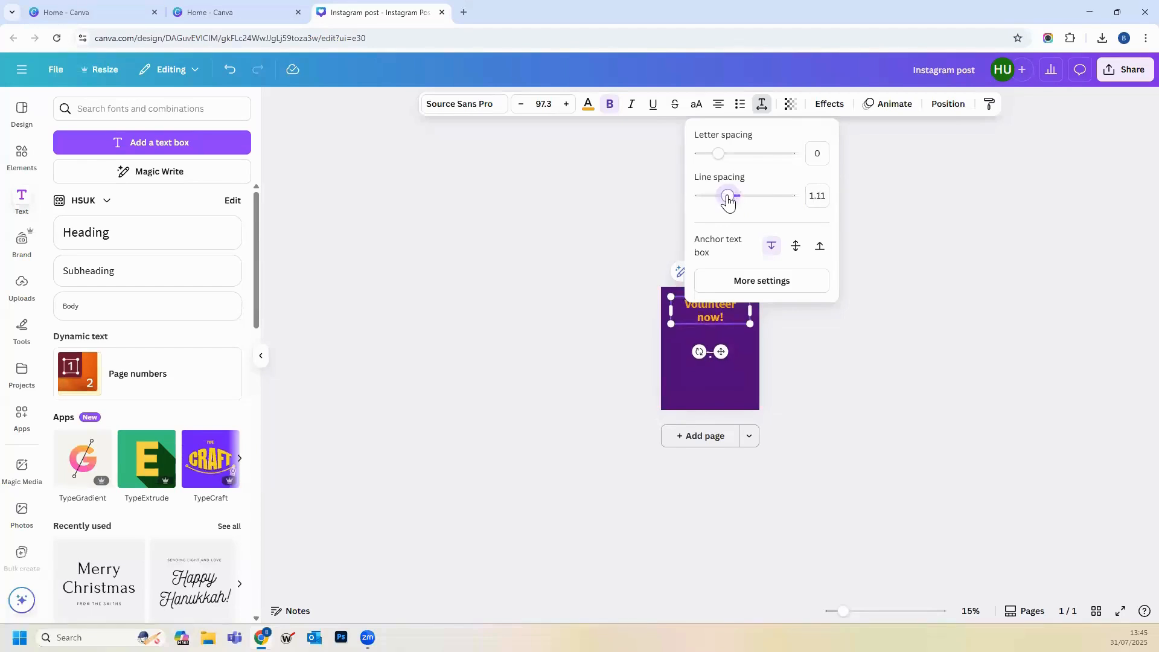
click(907, 199)
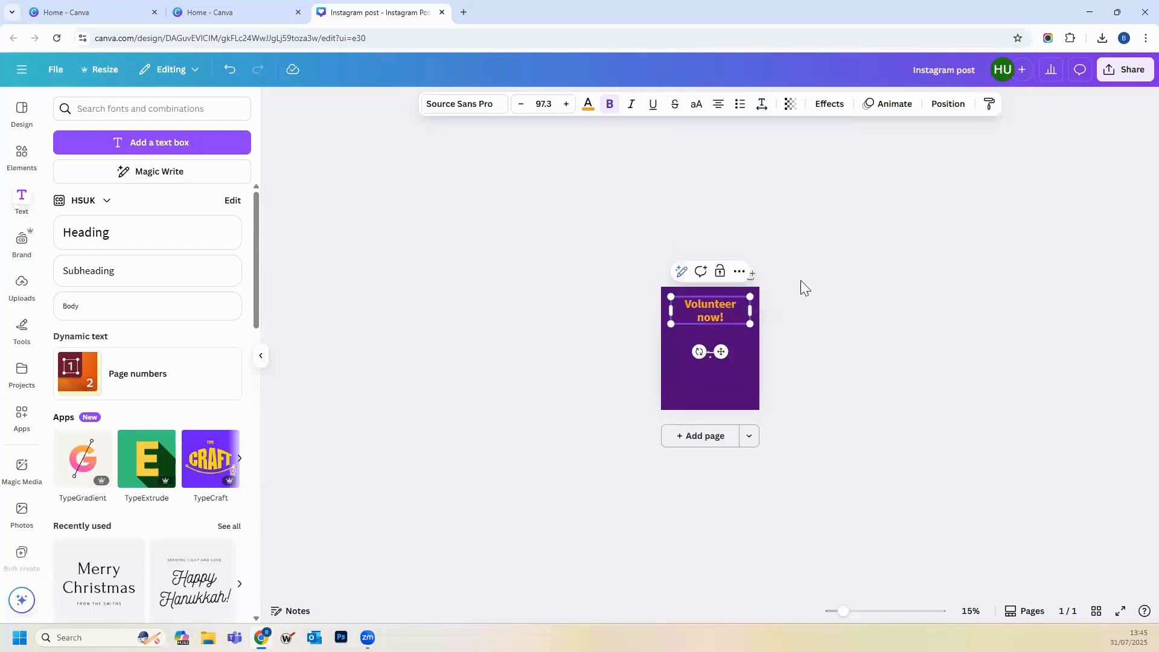
Step: Widen the letter spacing of the "Volunteer now!" heading to 182
click(762, 105)
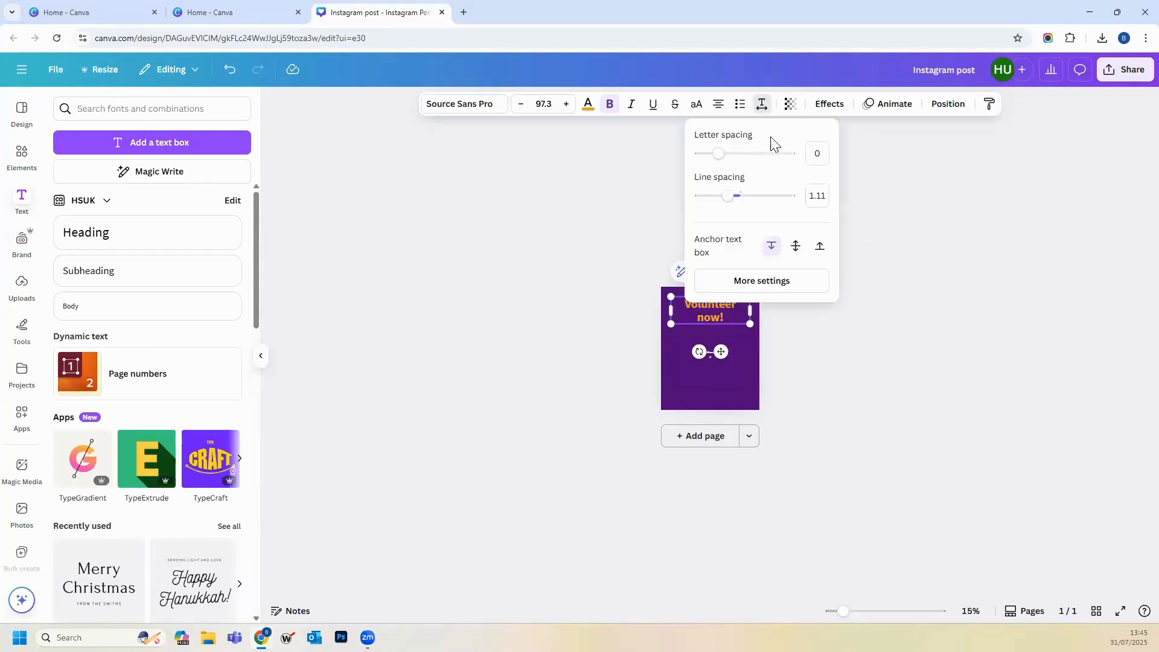
drag(720, 153, 735, 155)
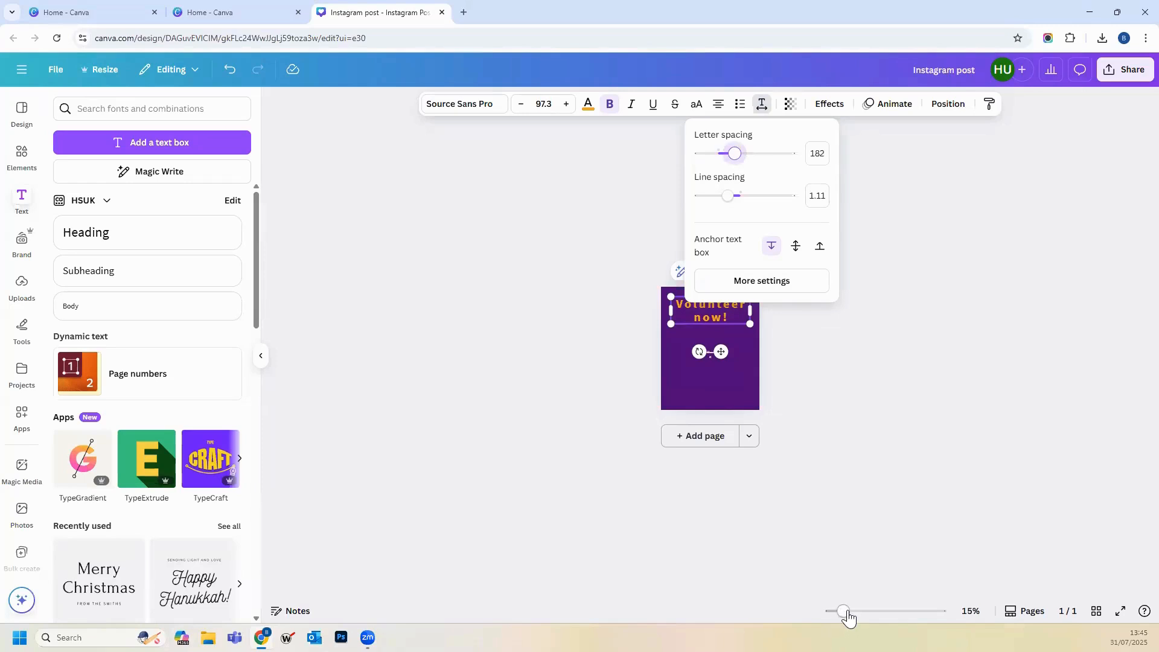
drag(843, 611, 876, 611)
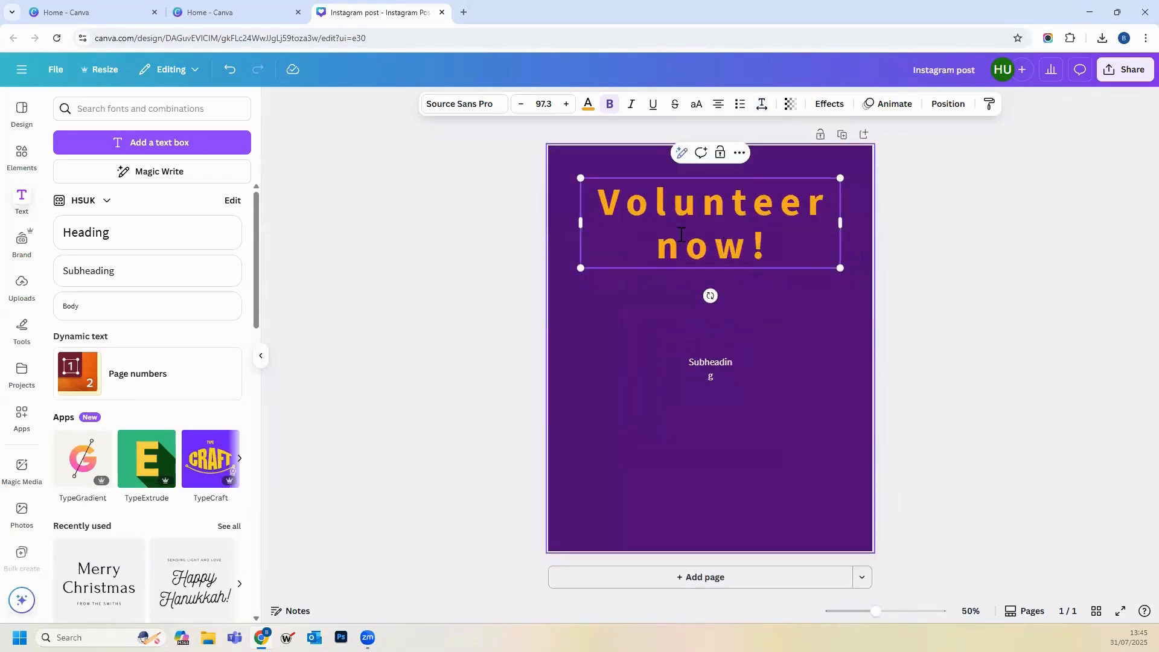
Step: Reduce the "Volunteer now!" heading's line spacing to 1.06 and its letter spacing to 67 in the advanced text settings
click(762, 104)
click(762, 104)
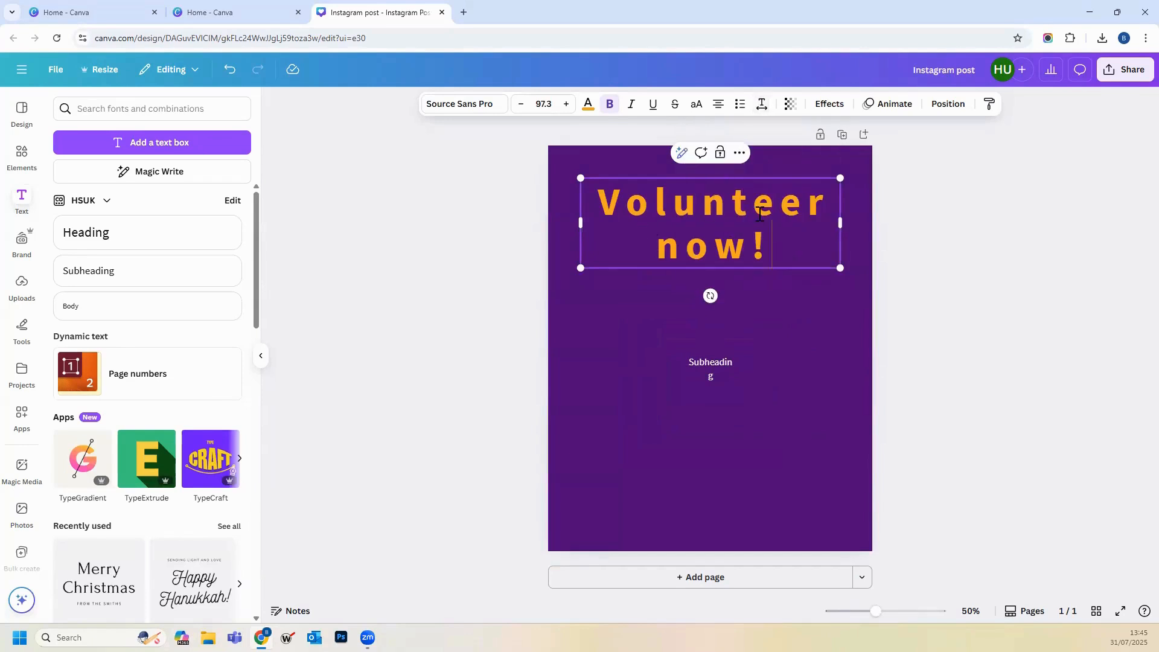
click(759, 109)
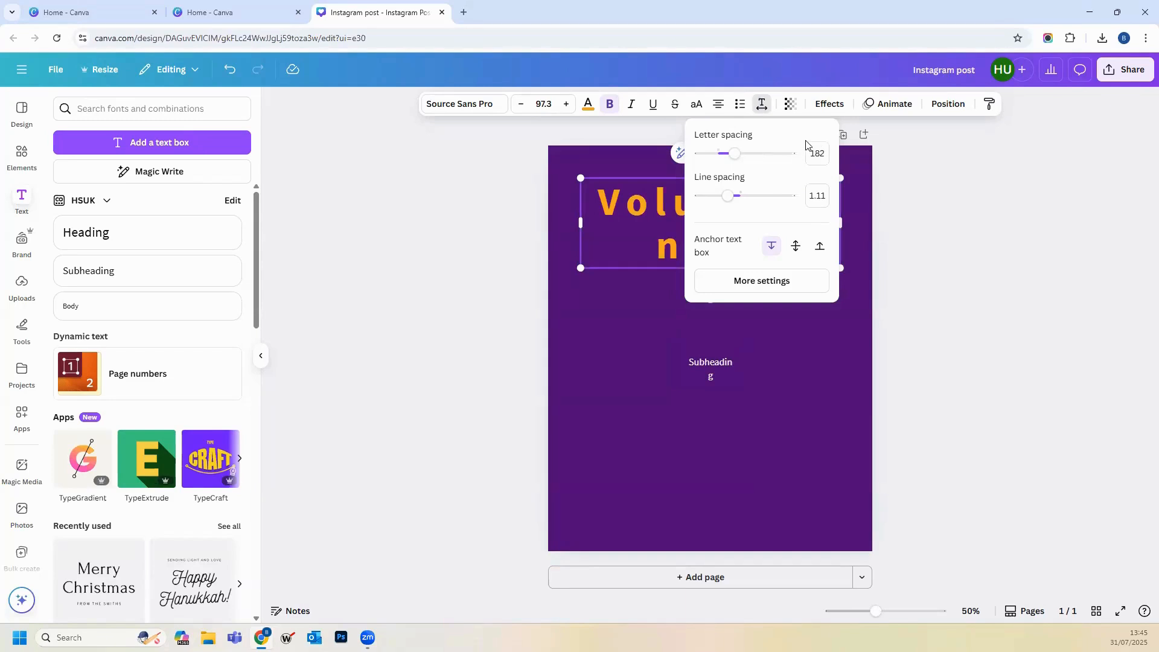
click(759, 281)
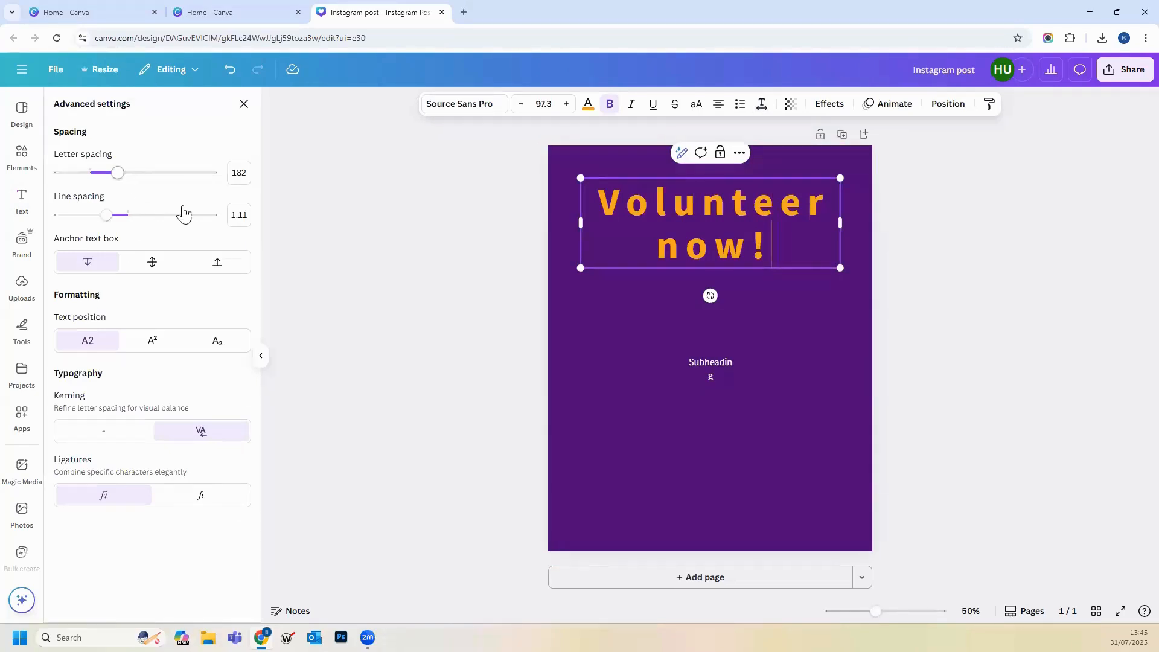
click(763, 109)
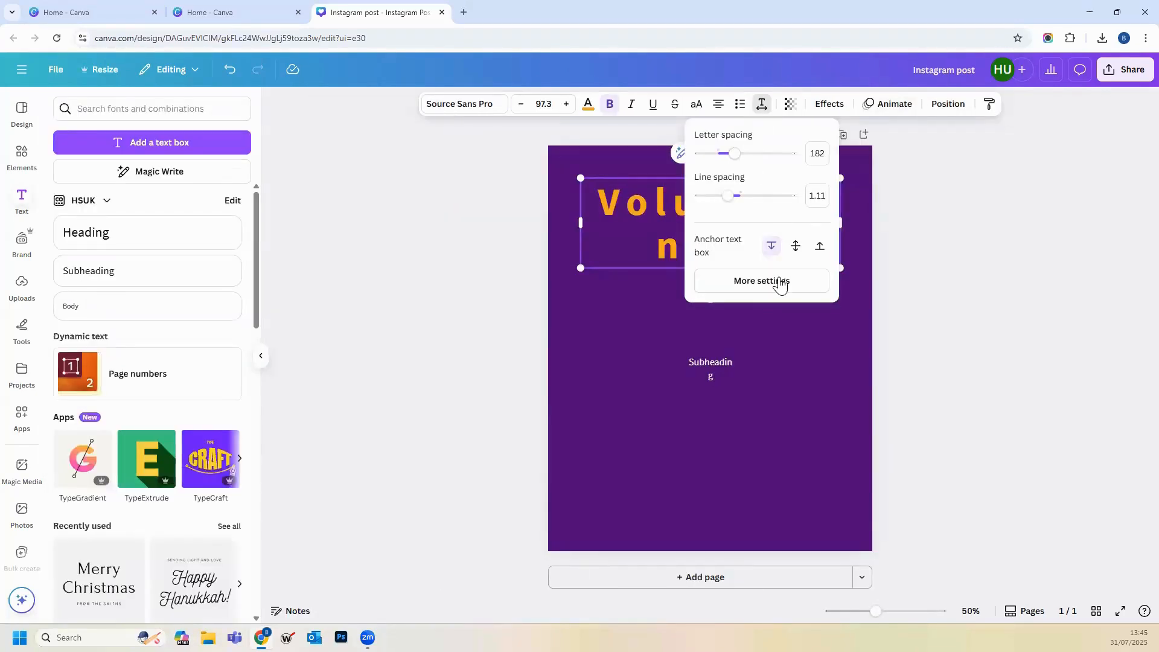
click(770, 280)
mouse_move(115, 219)
mouse_down()
mouse_move(83, 222)
mouse_move(117, 222)
mouse_move(103, 223)
mouse_up()
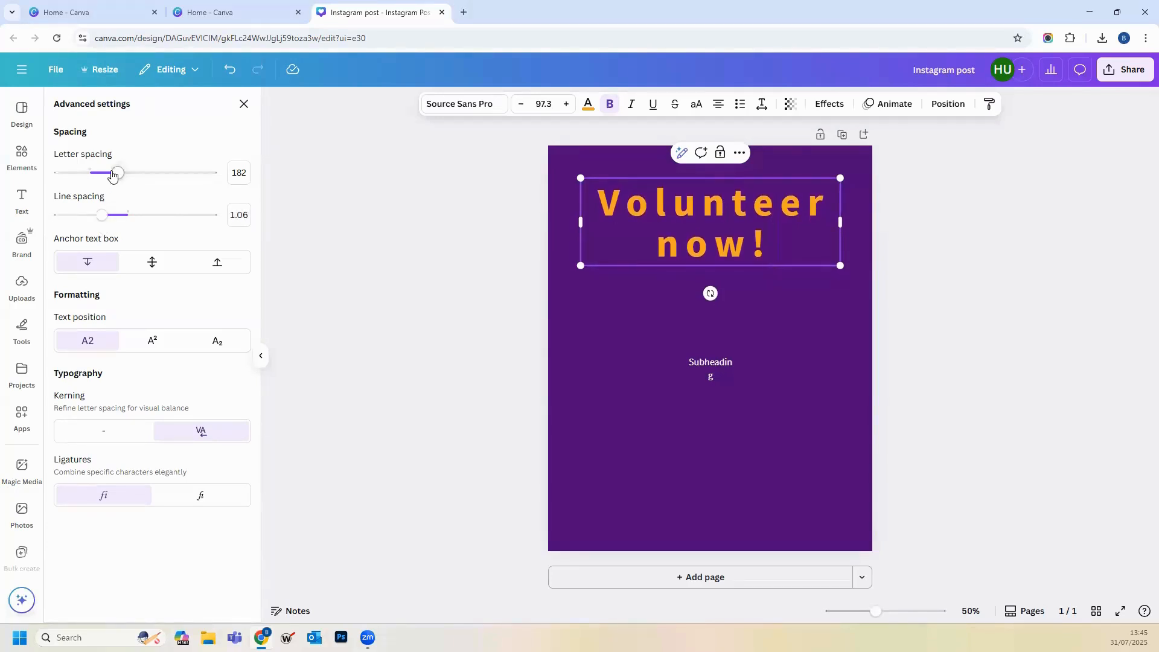
drag(111, 173, 100, 175)
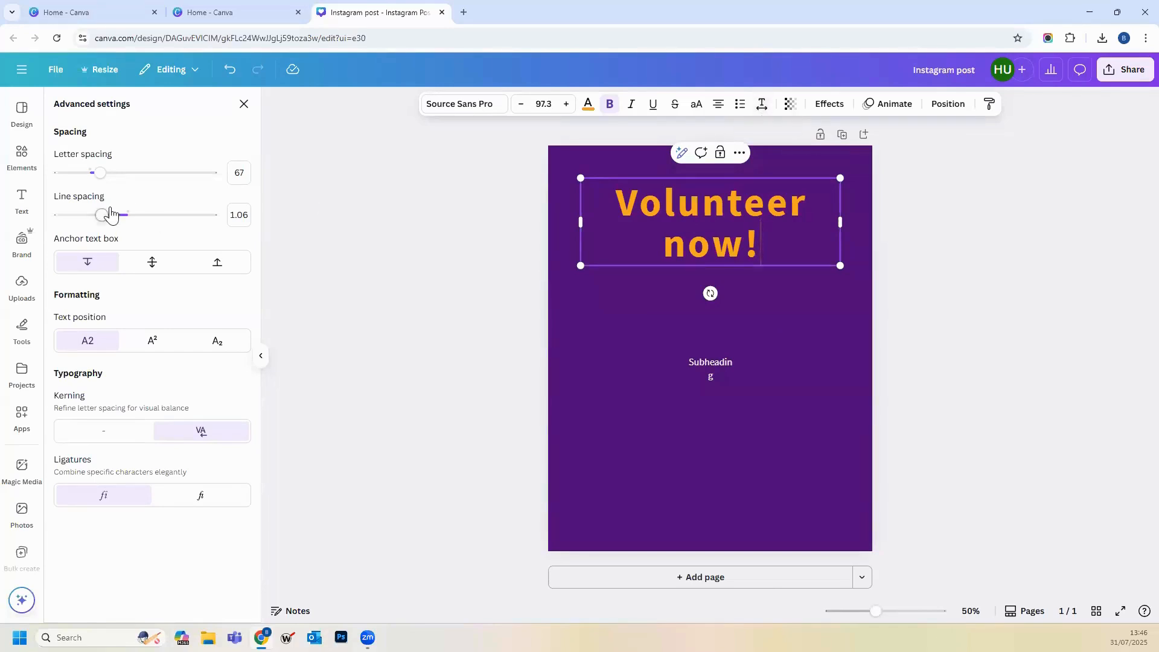
Step: Set the "Volunteer now!" heading's line spacing to 0.99 and its letter spacing to 106
mouse_move(103, 217)
mouse_down()
mouse_move(88, 216)
mouse_move(114, 215)
mouse_move(96, 216)
mouse_up()
mouse_move(101, 176)
mouse_down()
mouse_move(135, 174)
mouse_move(107, 173)
mouse_up()
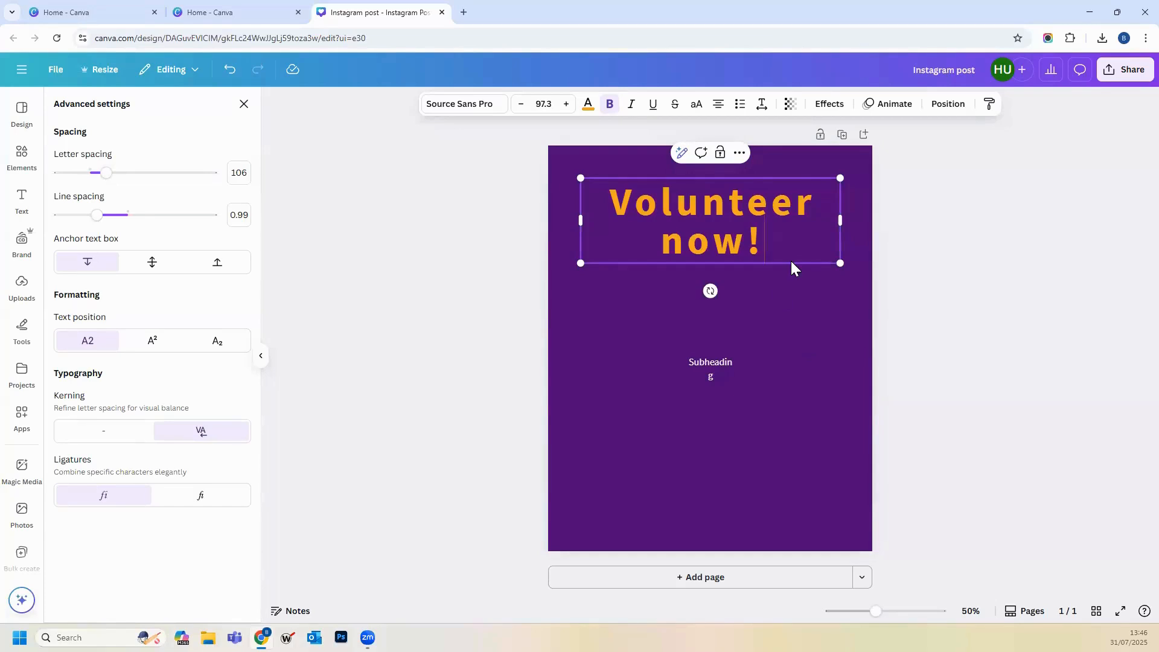
click(620, 325)
Step: Toggle uppercase on and off for the "Volunteer now!" heading, leaving it in uppercase
click(705, 212)
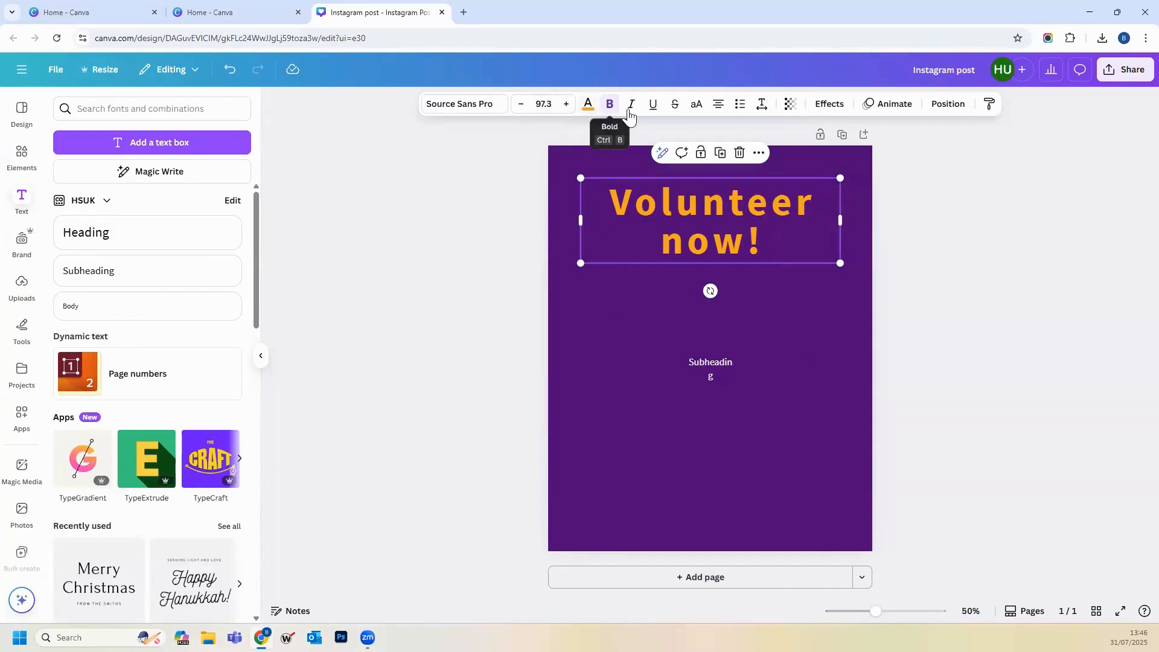
click(698, 105)
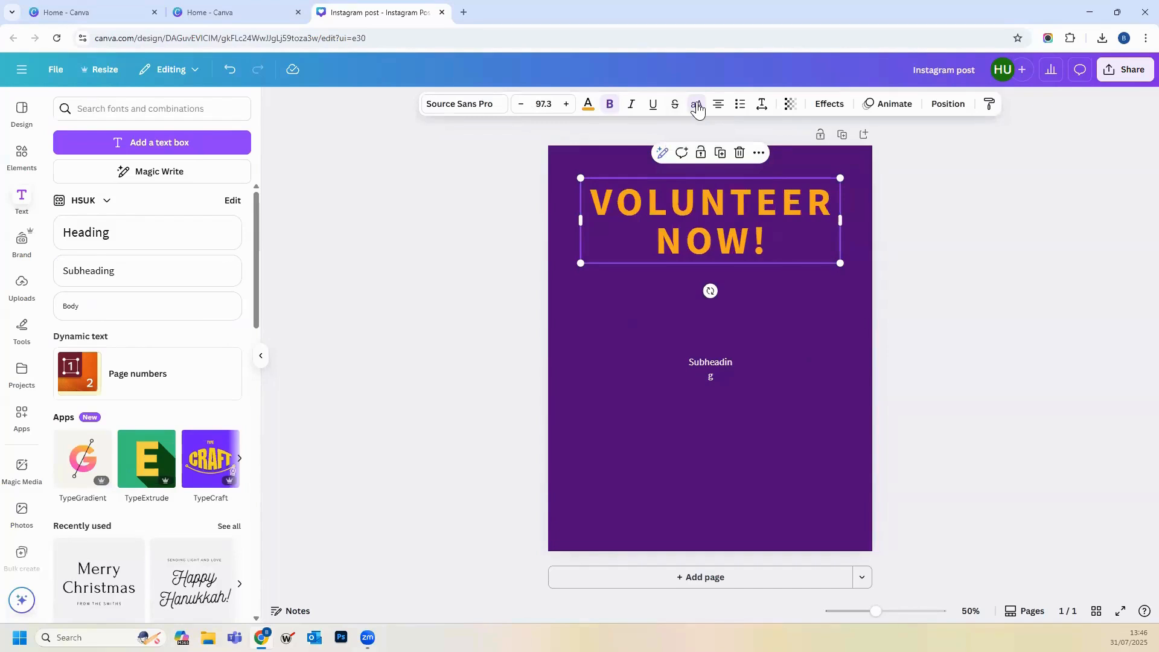
click(698, 106)
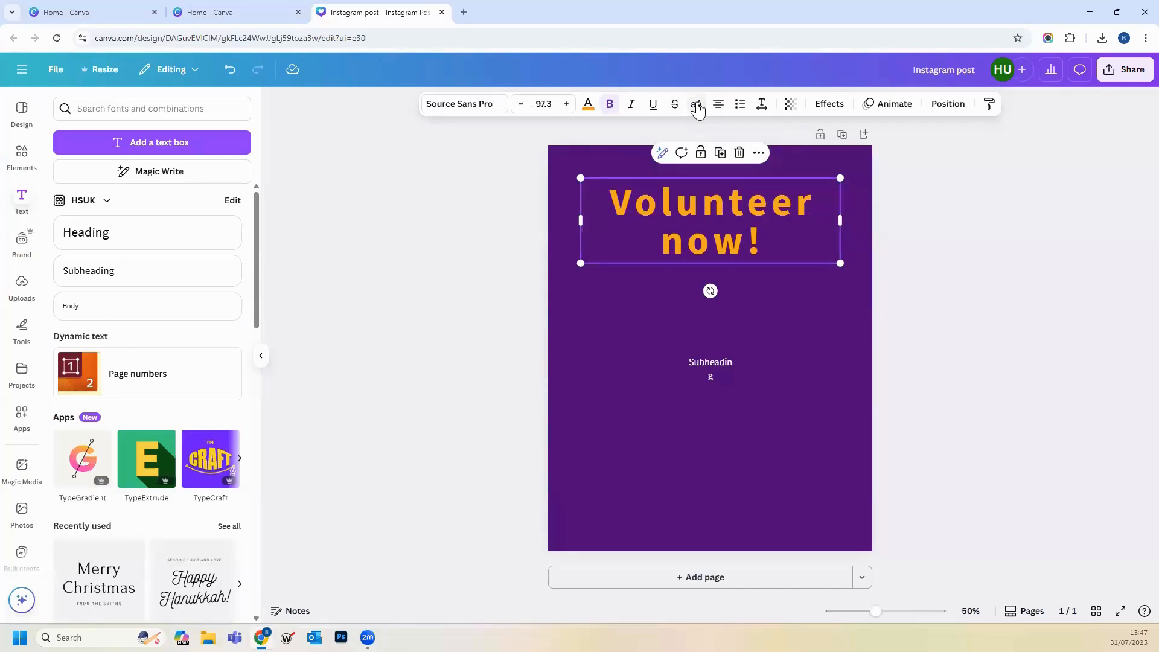
click(698, 107)
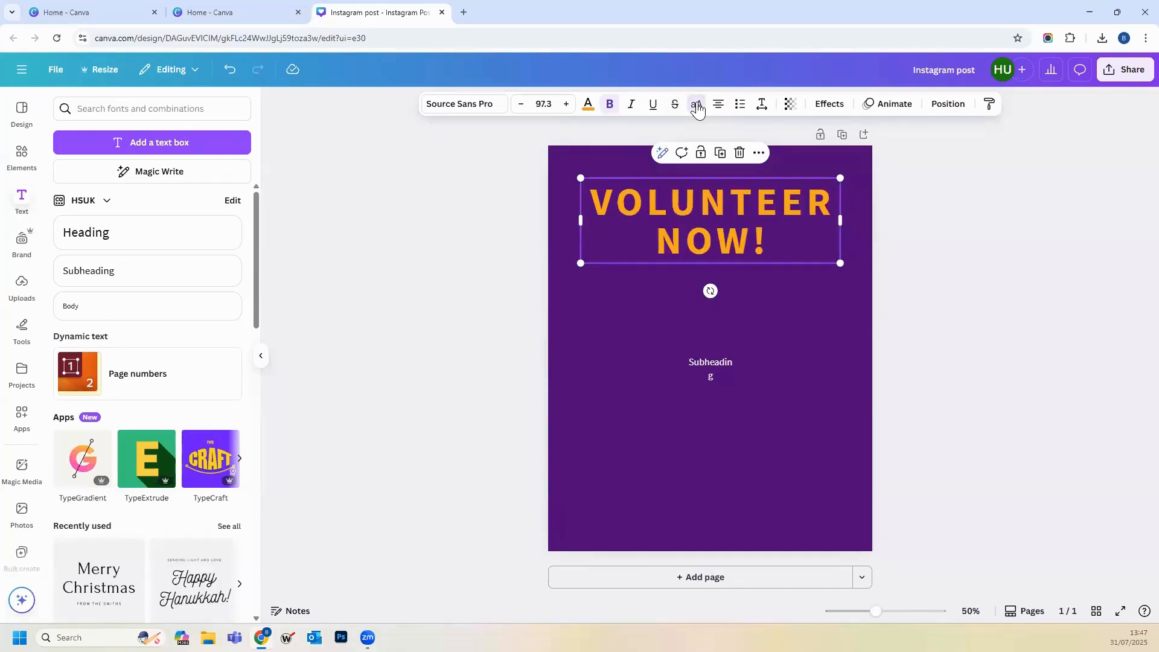
click(697, 107)
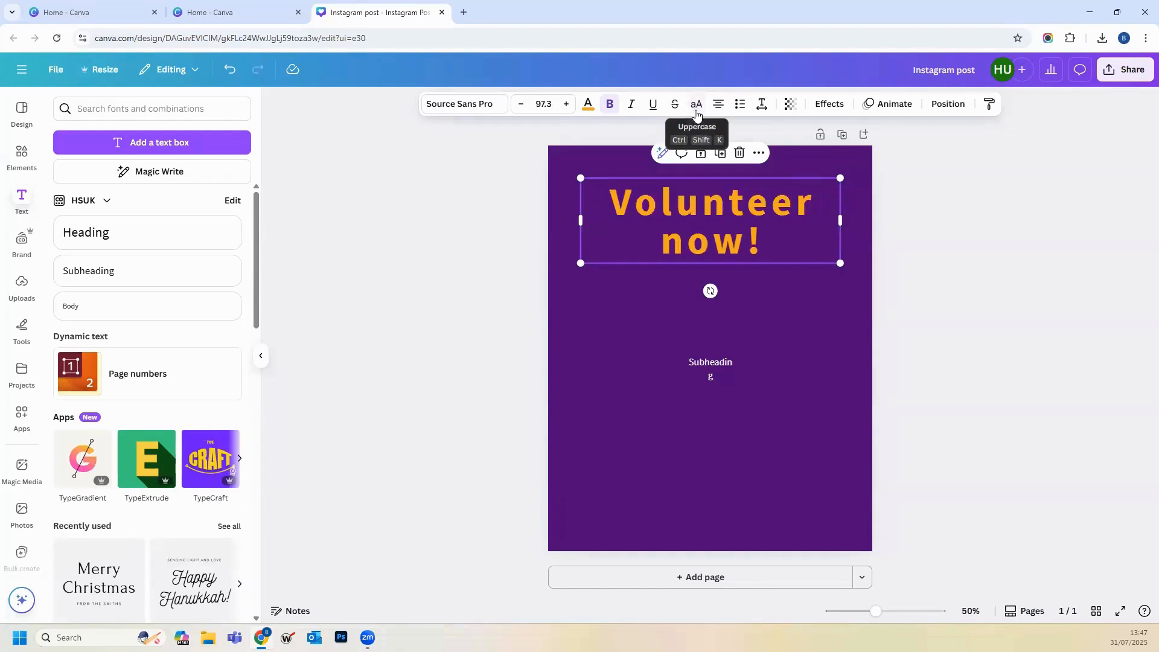
click(697, 106)
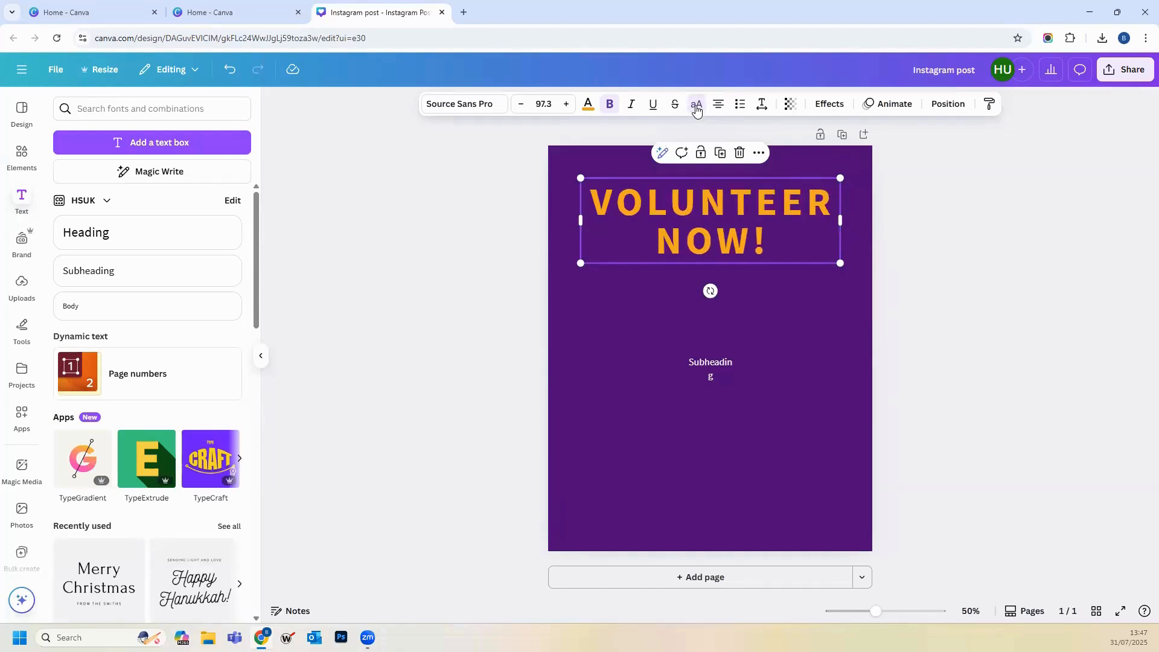
click(697, 107)
click(698, 107)
click(697, 107)
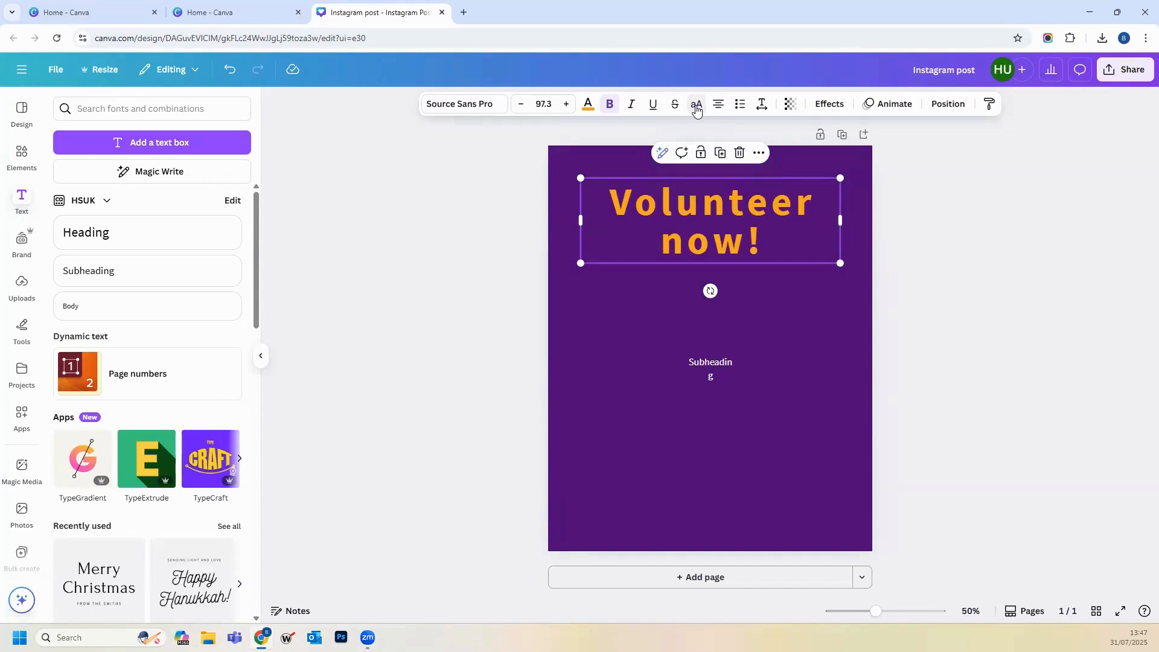
click(697, 107)
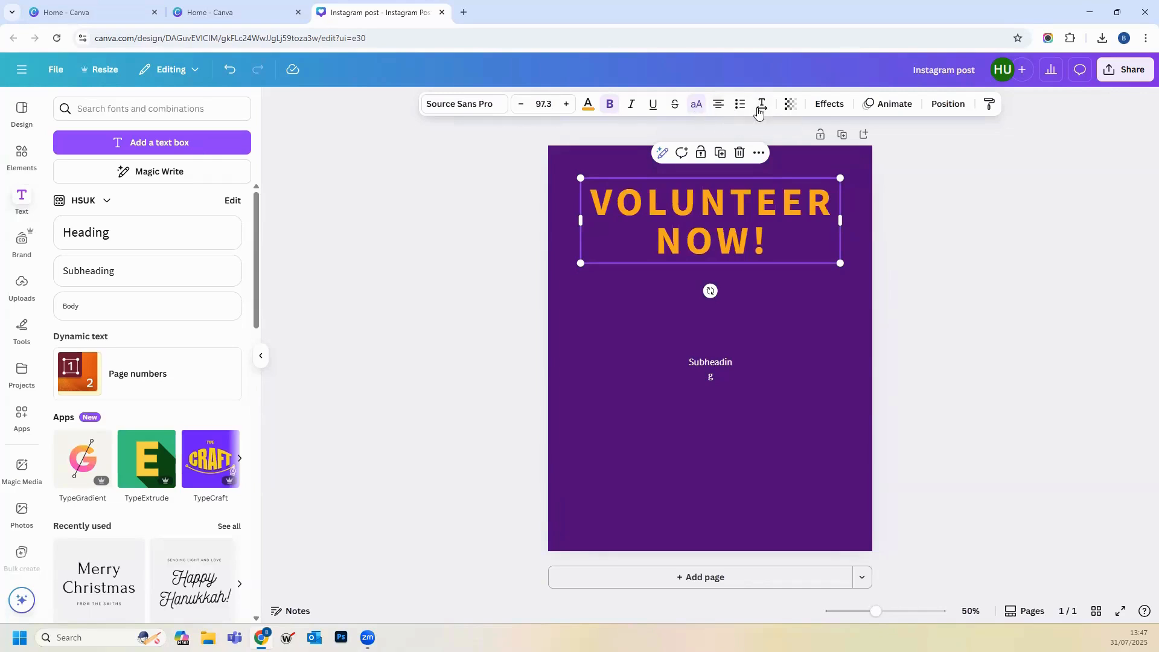
Step: Cycle the heading's text alignment through left and right, and return it to centred
click(719, 107)
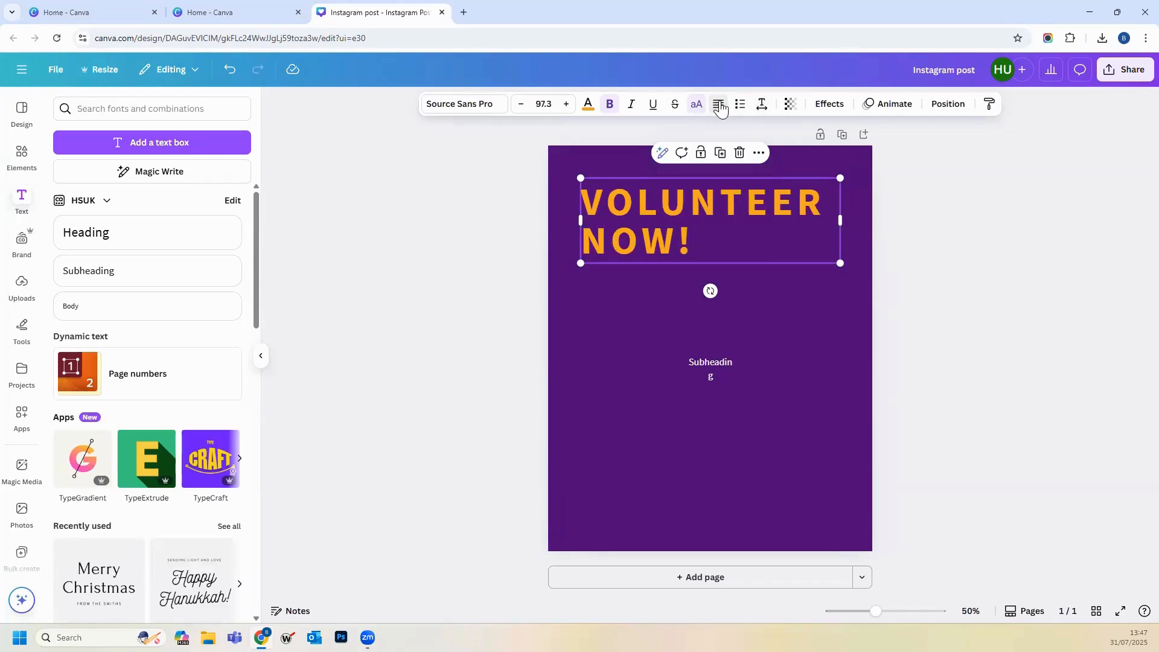
click(720, 107)
click(719, 107)
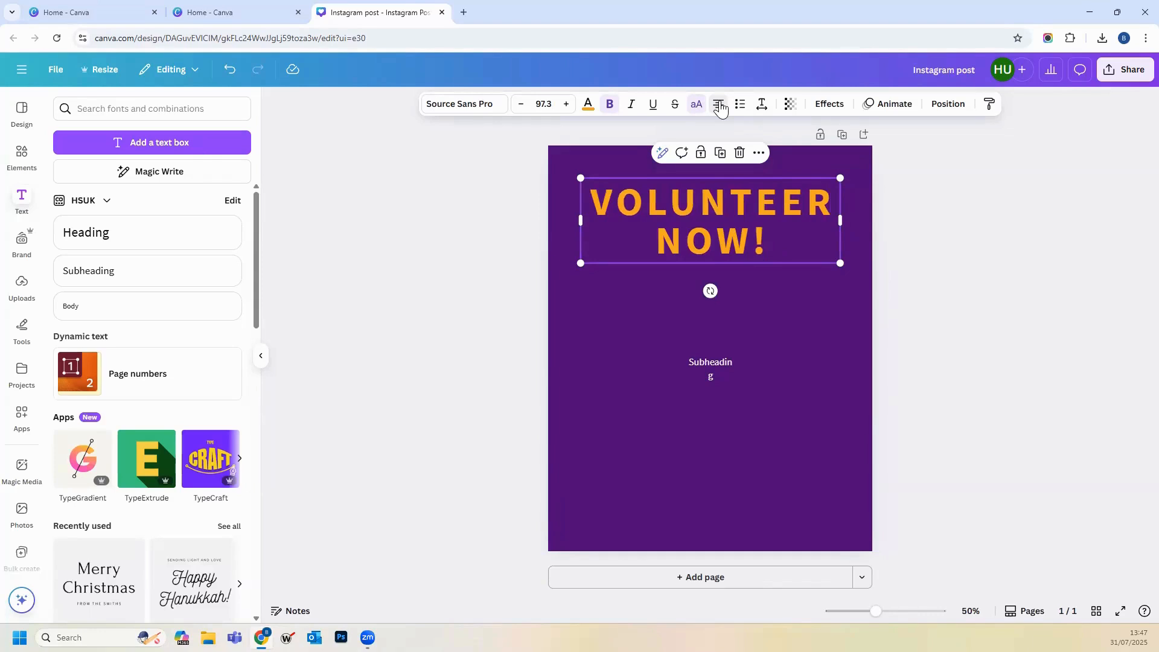
click(719, 107)
click(719, 107)
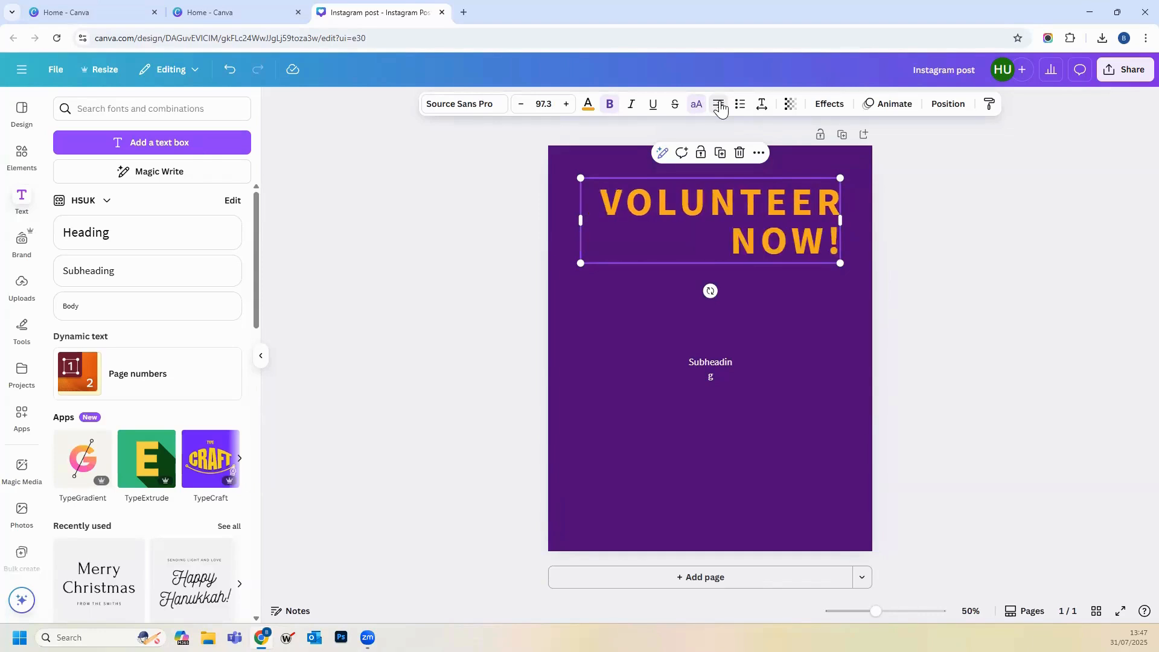
click(720, 107)
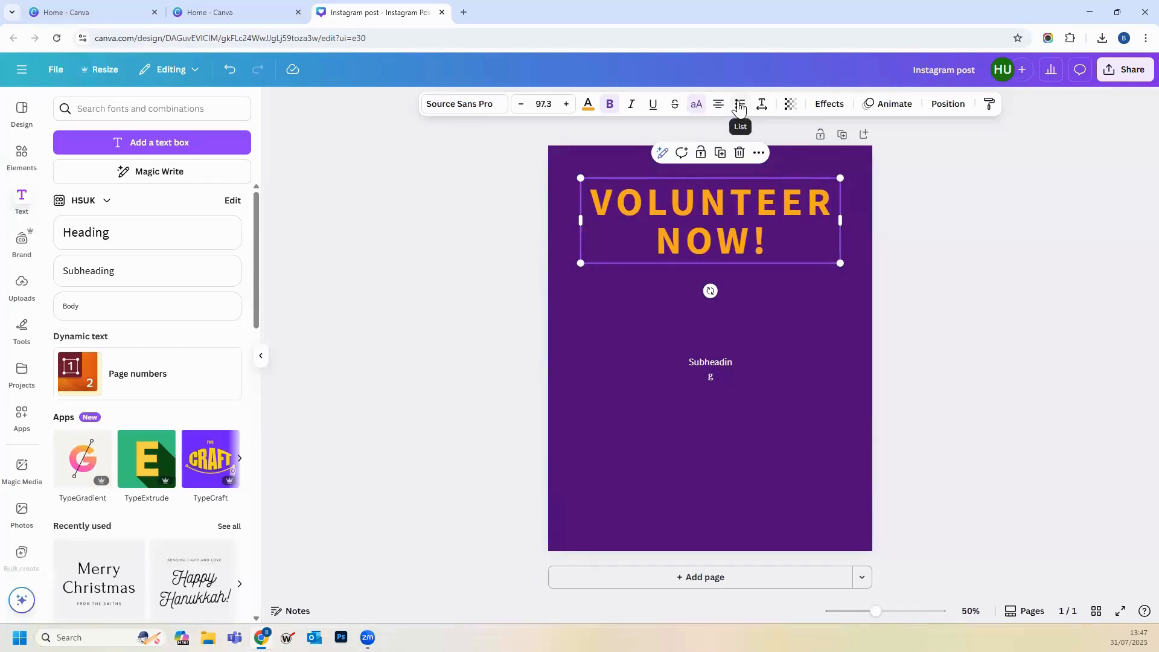
Step: Cycle the heading through the list styles and leave it as a bulleted list
click(741, 109)
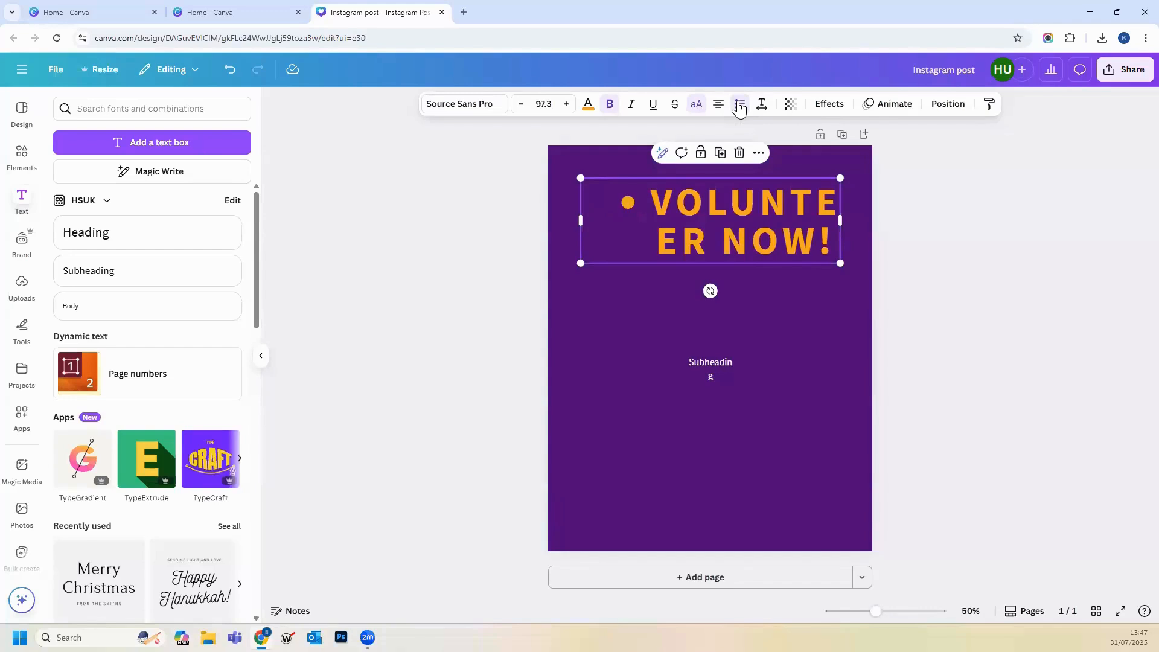
click(741, 109)
click(742, 109)
click(741, 109)
click(740, 107)
click(741, 108)
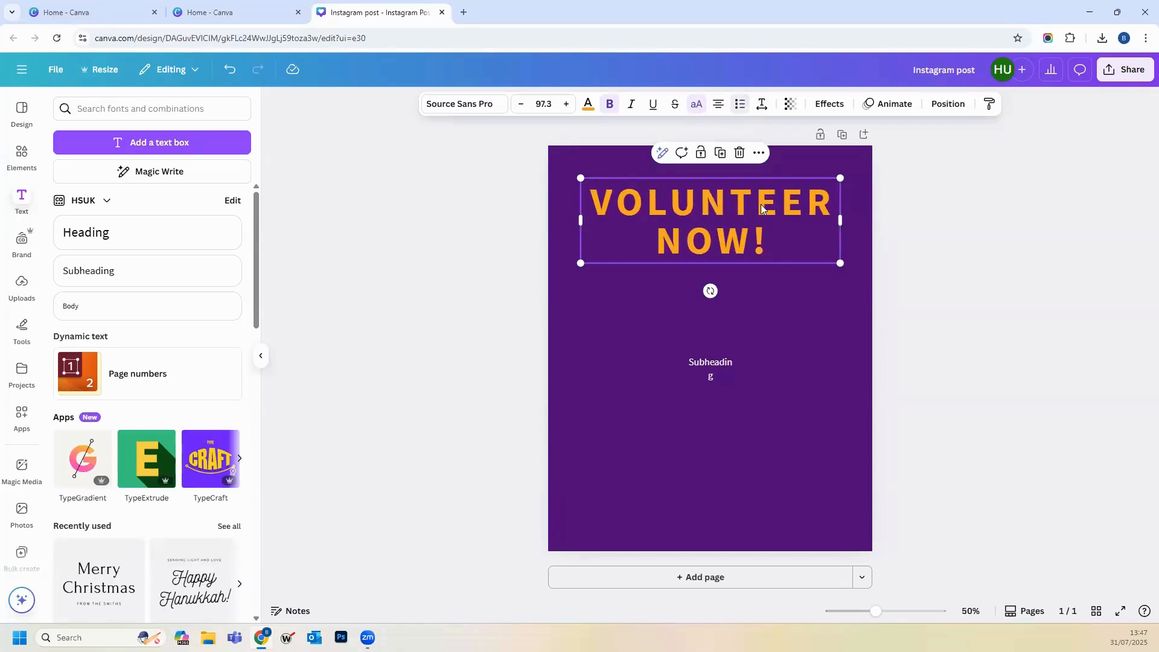
click(740, 107)
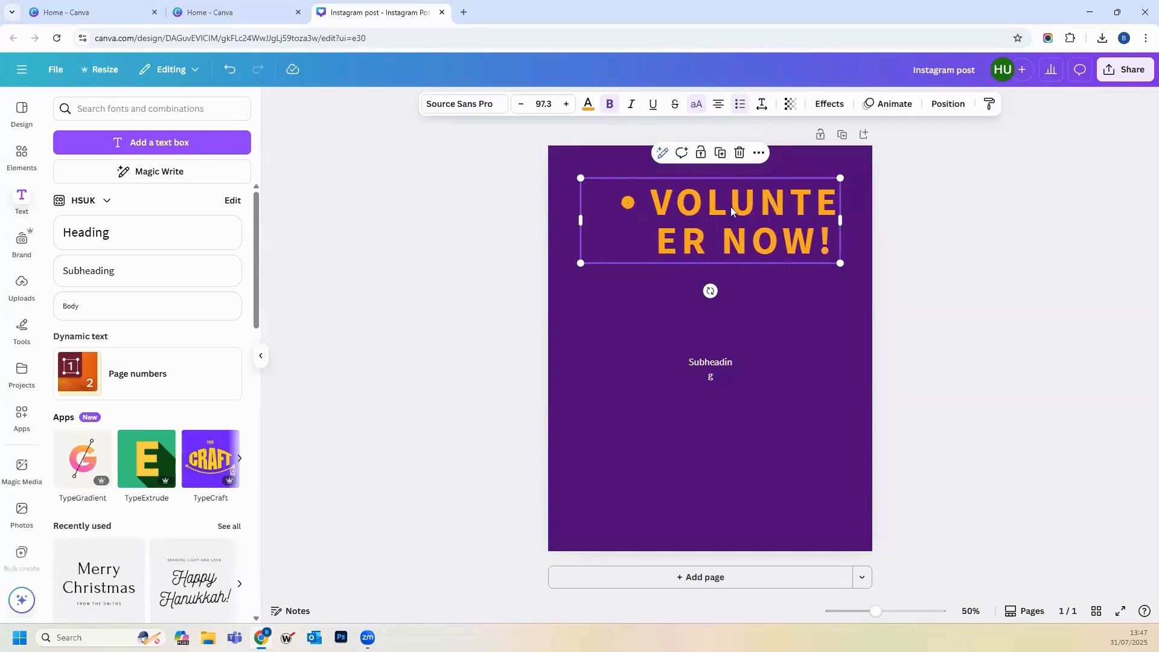
Step: Add an empty line below the bulleted heading text and cycle its list style, leaving that line without a bullet
click(831, 239)
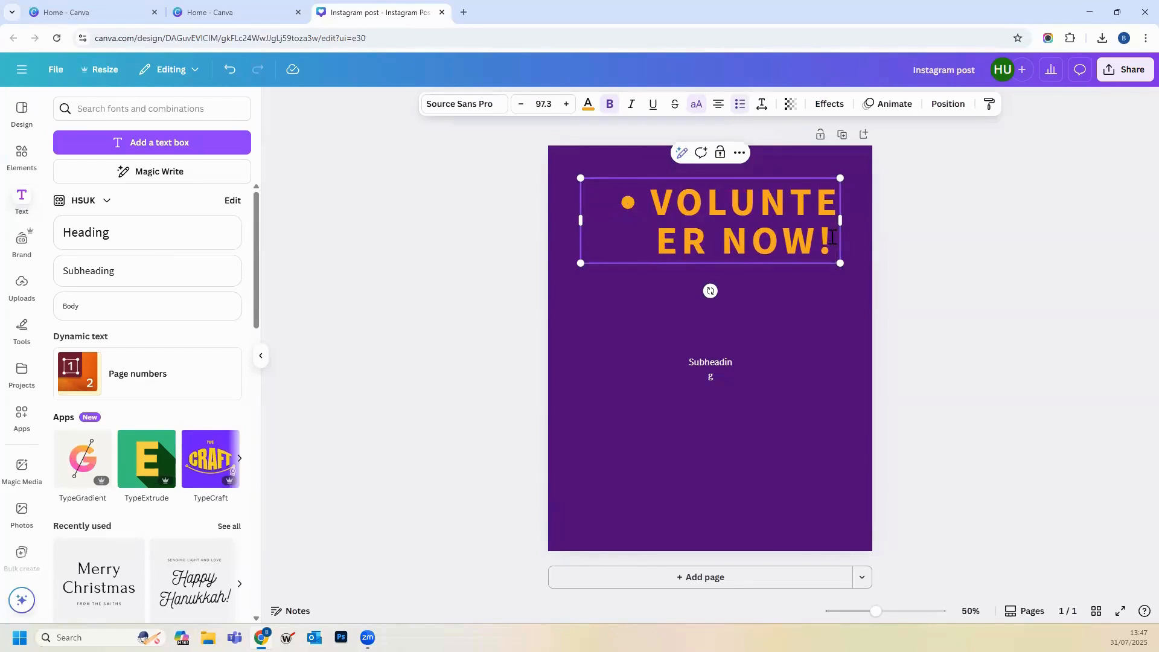
key(Return)
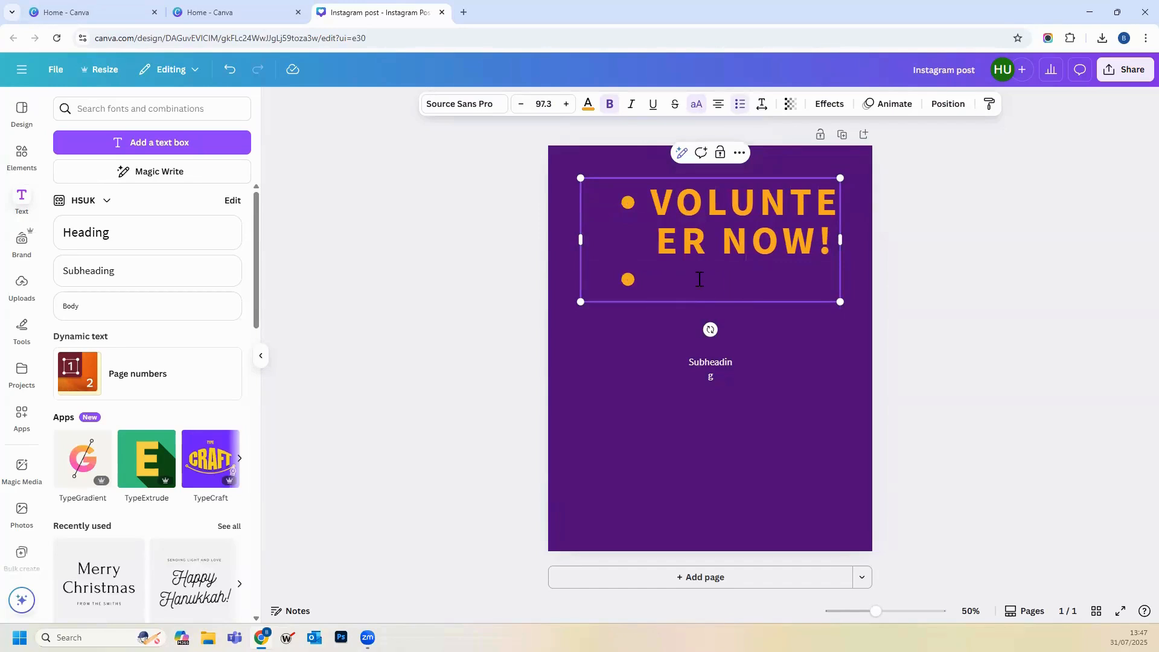
key(BackSpace)
click(739, 104)
click(739, 103)
click(738, 104)
click(738, 104)
click(739, 104)
click(739, 104)
click(739, 104)
click(739, 104)
click(739, 104)
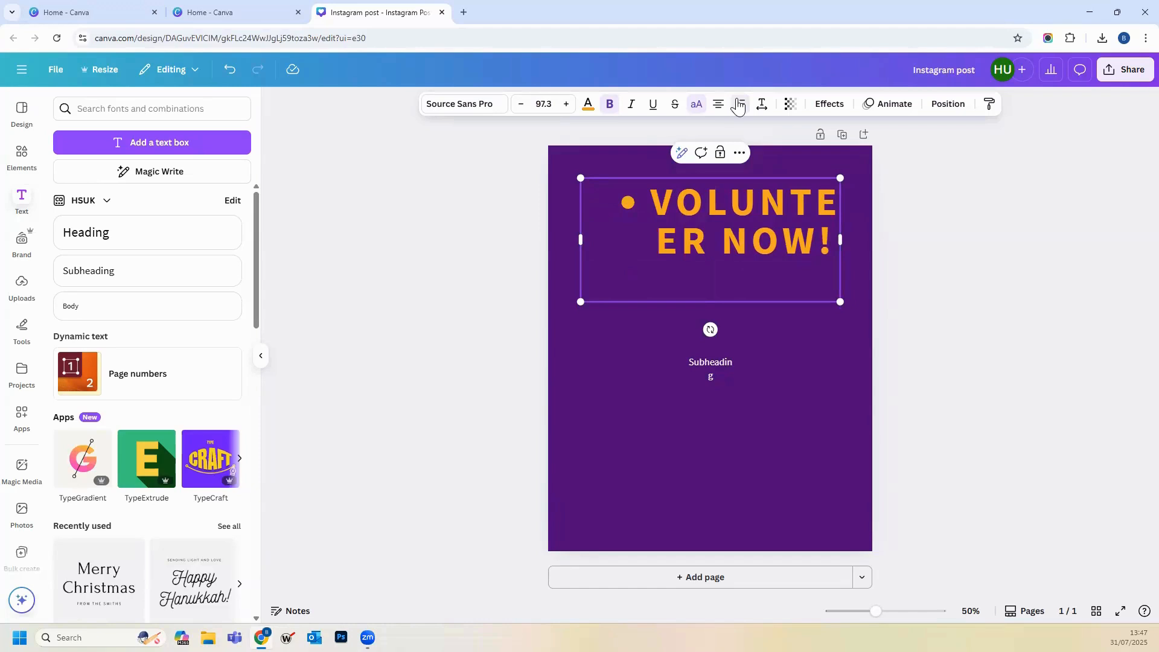
Step: Try the transparency setting on the heading, leaving the text fully opaque
click(790, 107)
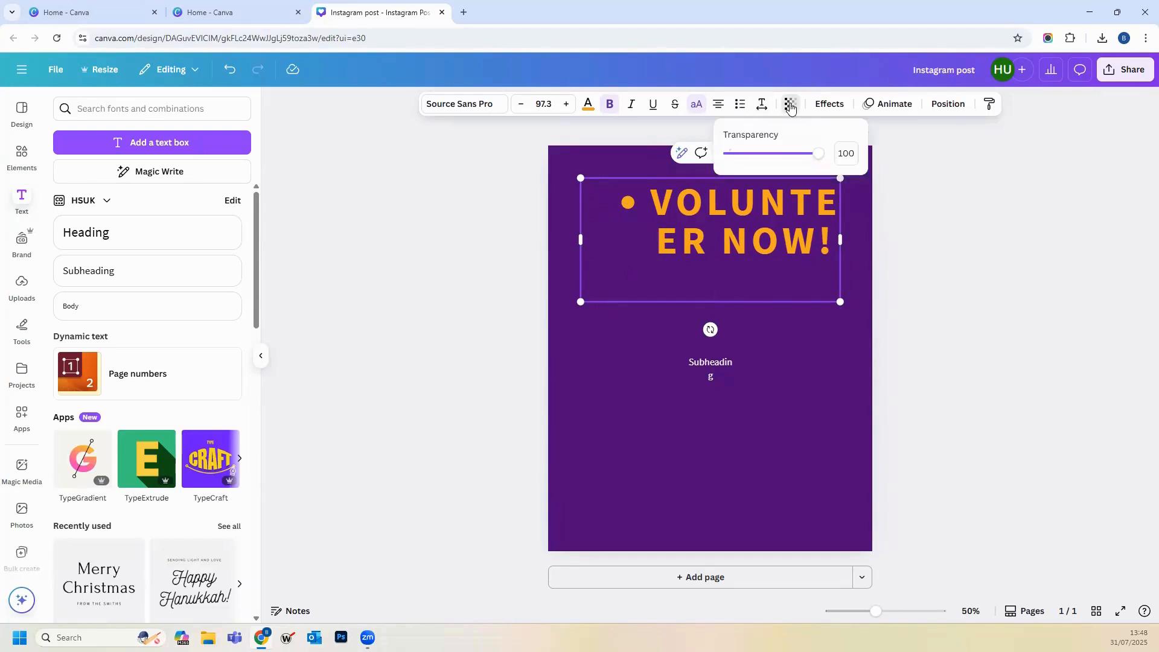
mouse_move(818, 155)
mouse_down()
mouse_move(771, 157)
mouse_move(824, 159)
mouse_up()
click(968, 181)
Step: Remove the bullet in front of the "VOLUNTEER NOW!" heading
click(648, 206)
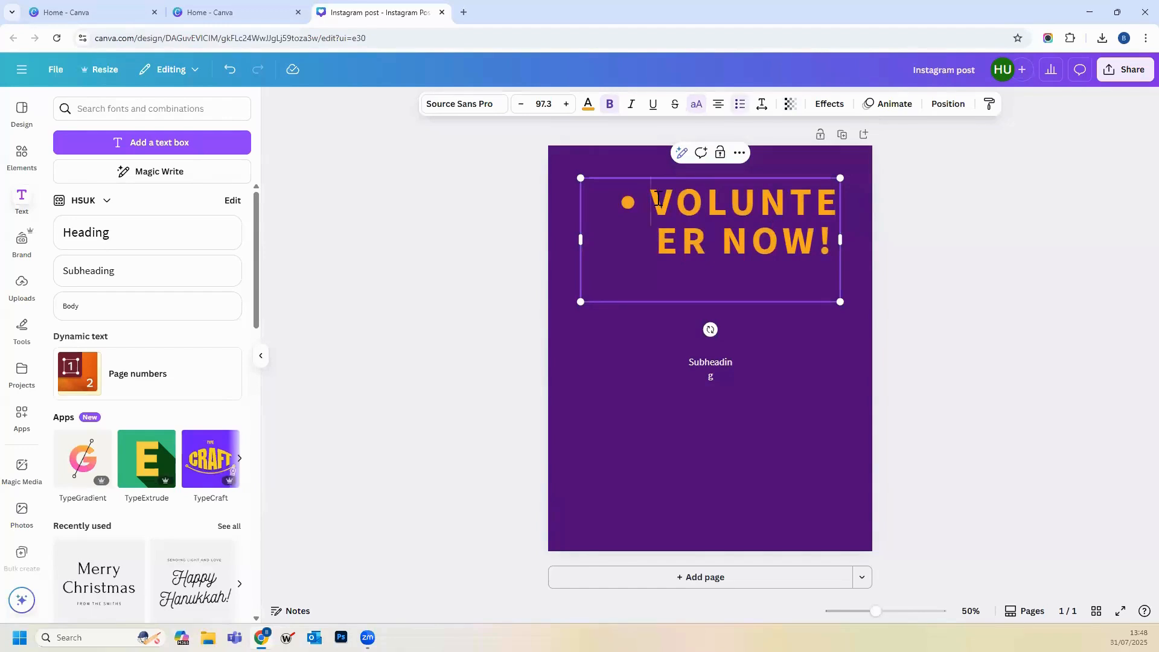
key(BackSpace)
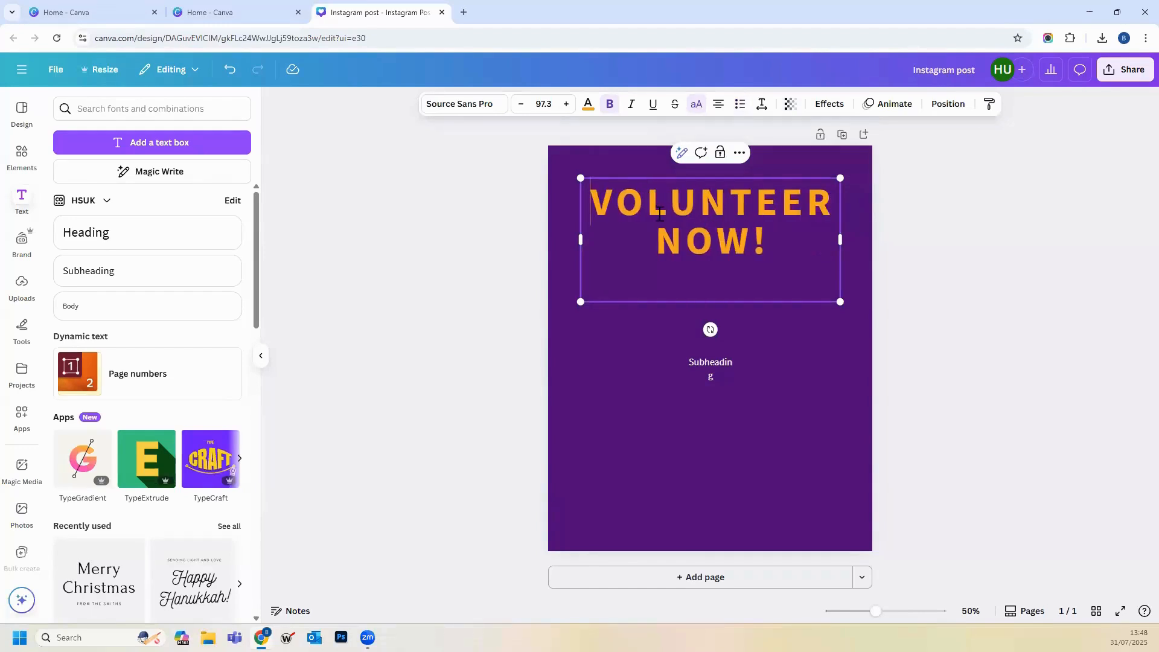
Step: Try the Lift text effect at a higher intensity on the heading, and replace it with the Shadow effect
click(825, 104)
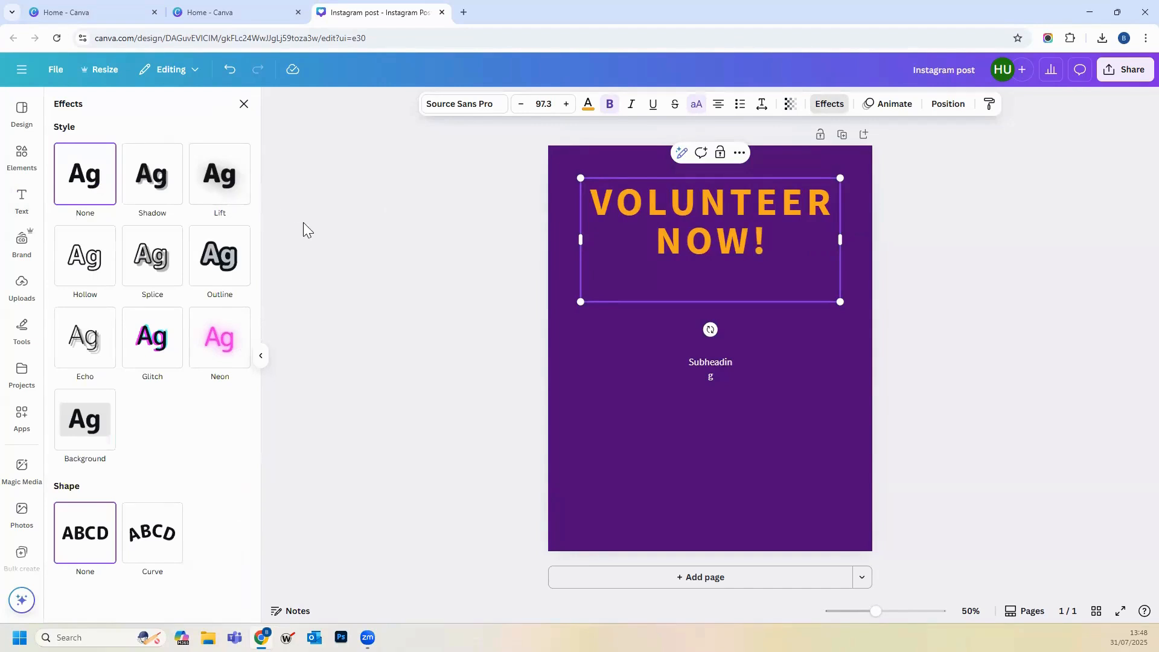
click(215, 178)
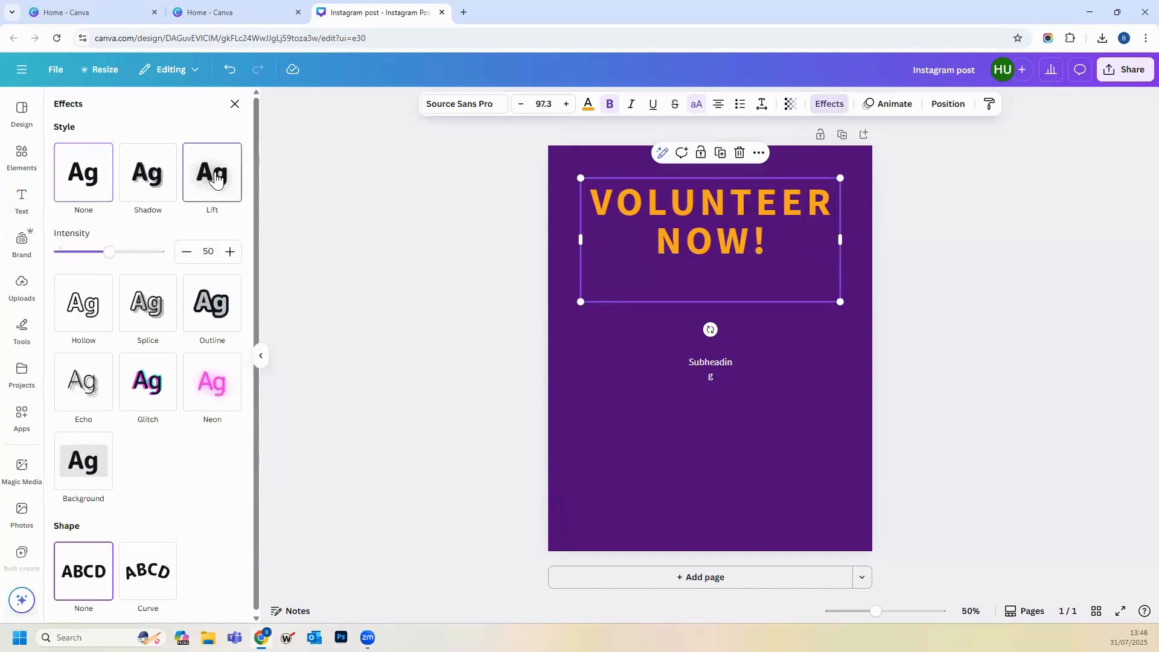
drag(106, 251, 163, 260)
click(161, 176)
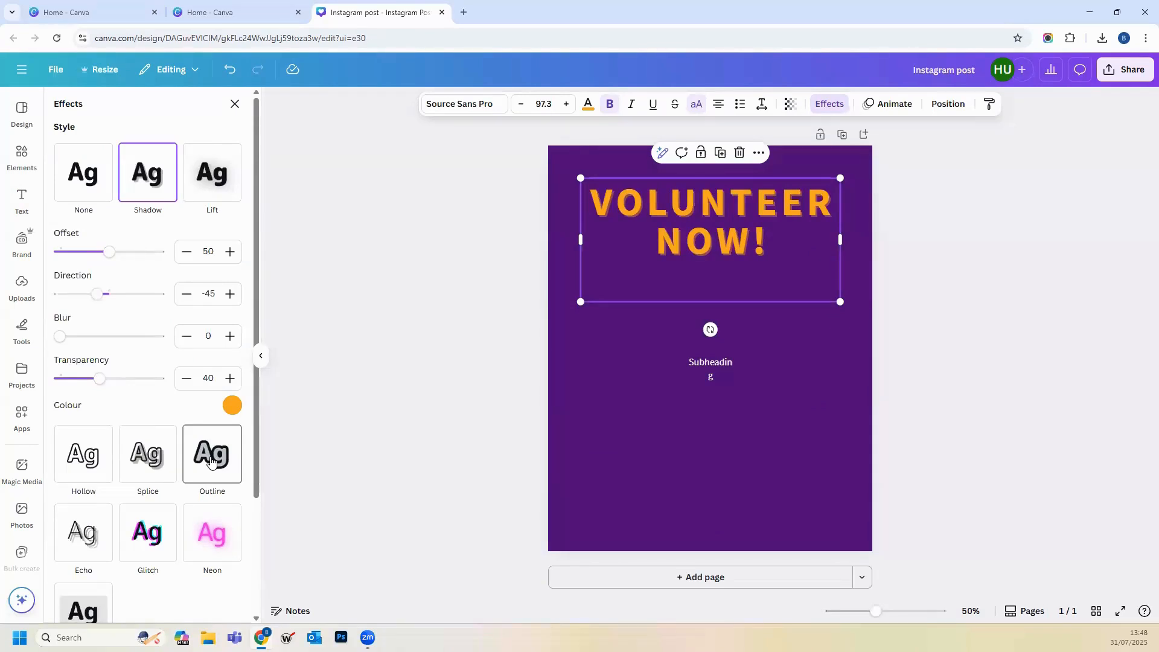
Step: Apply the Background text effect to the "VOLUNTEER NOW!" heading and bring its roundness, spread and colour settings into view
scroll(160, 397, down, 1)
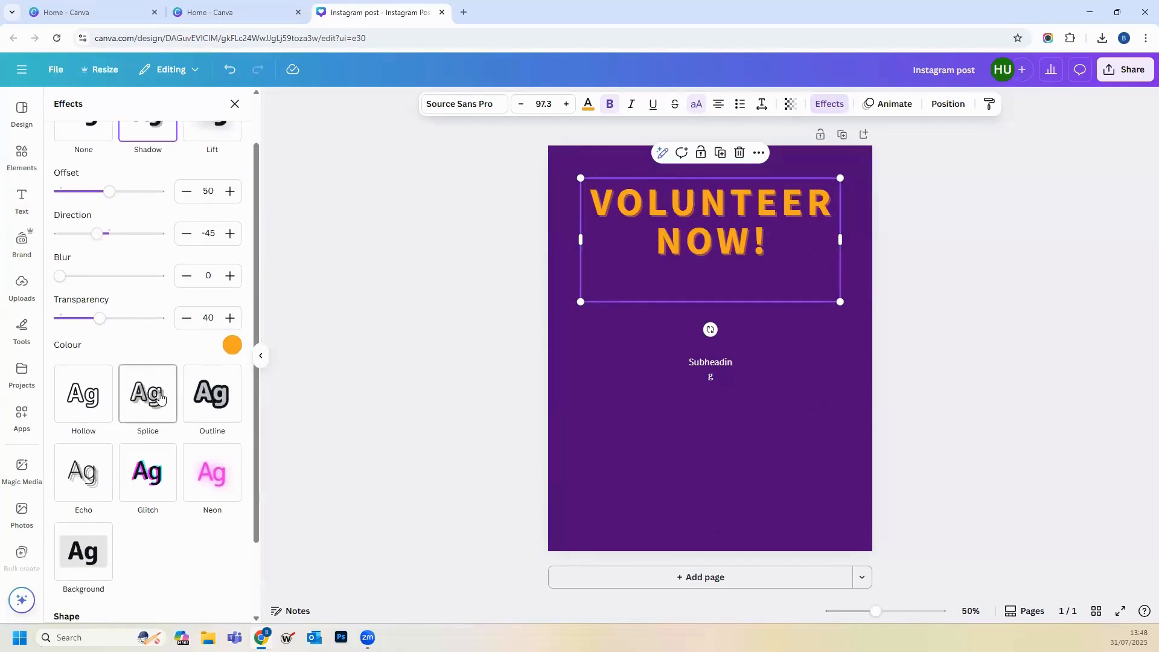
scroll(148, 438, down, 2)
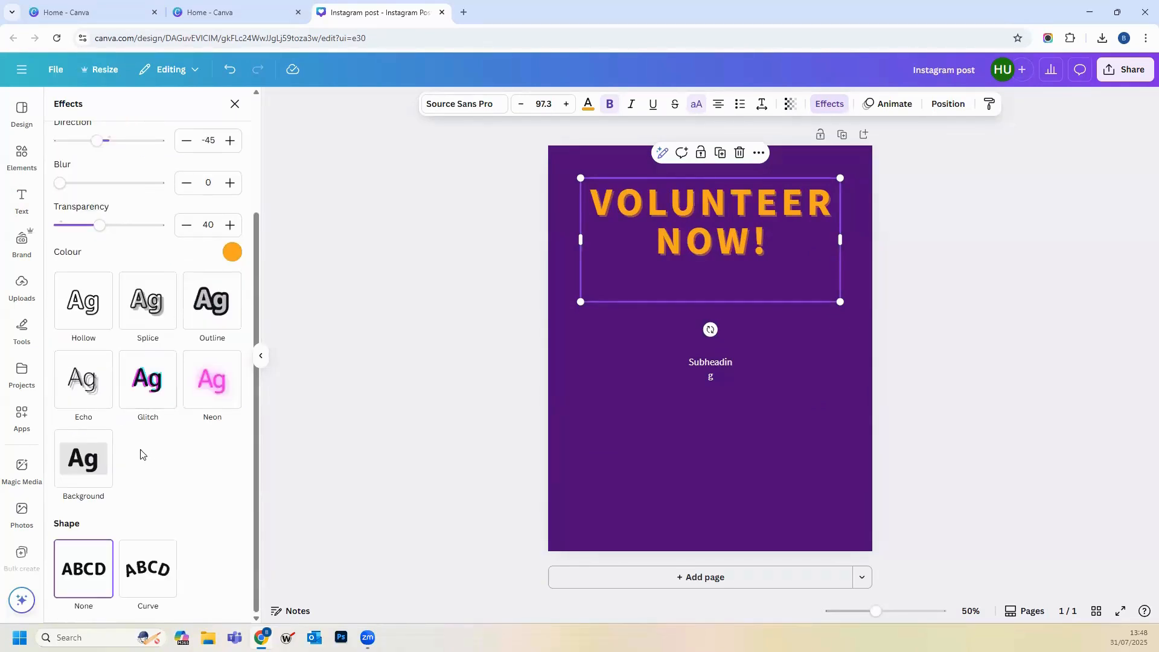
click(90, 464)
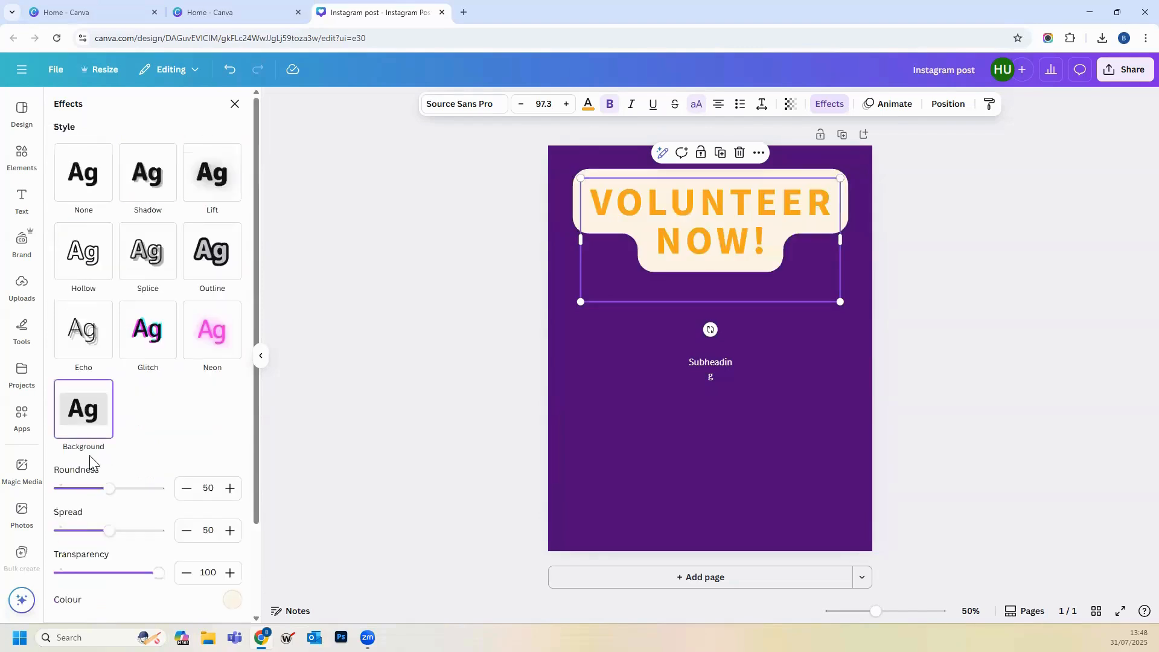
scroll(214, 502, down, 3)
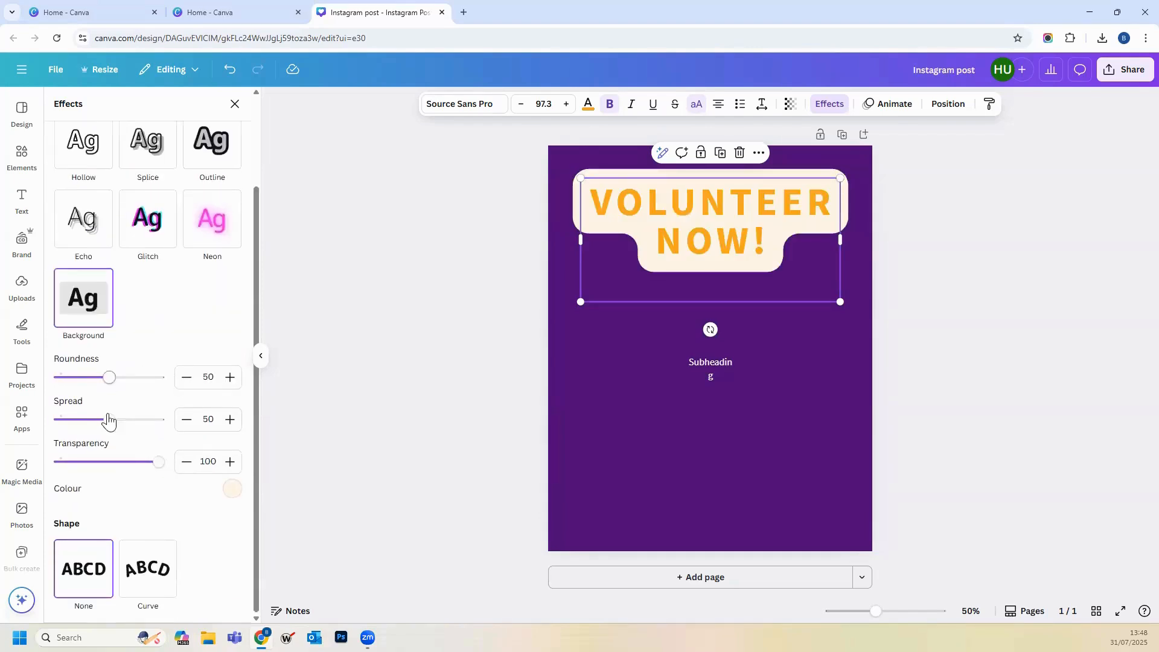
Step: Try a roundness of 45 on the heading's background effect, and remove the effect from the text
mouse_move(107, 378)
mouse_down()
mouse_move(82, 378)
mouse_move(104, 377)
mouse_up()
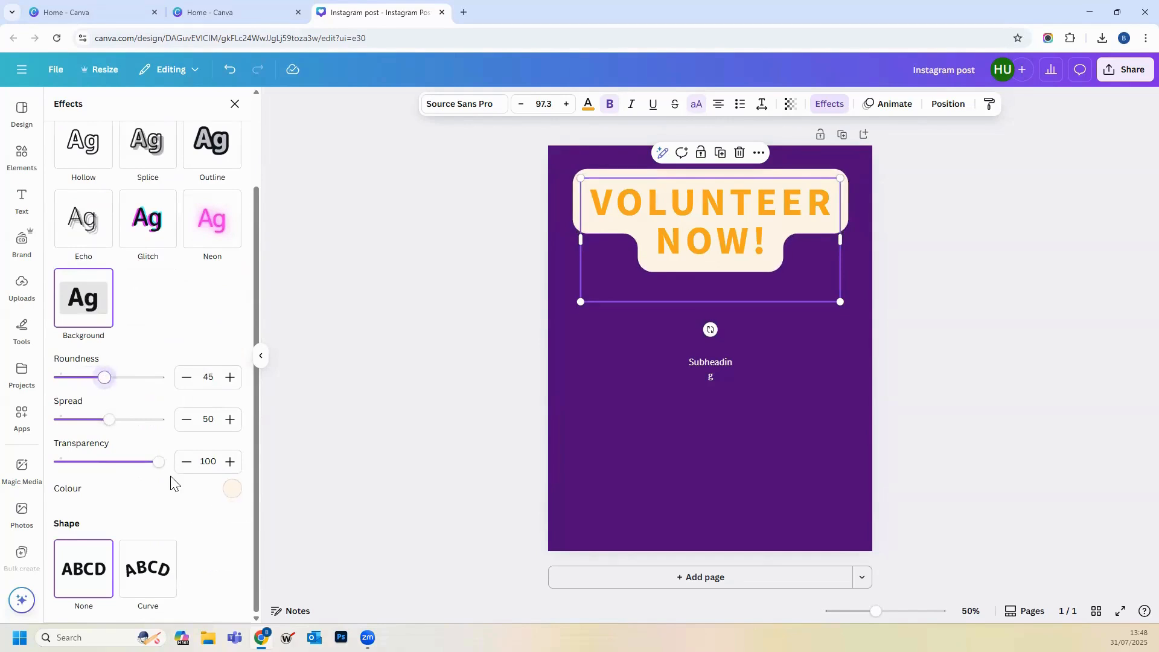
scroll(169, 311, up, 3)
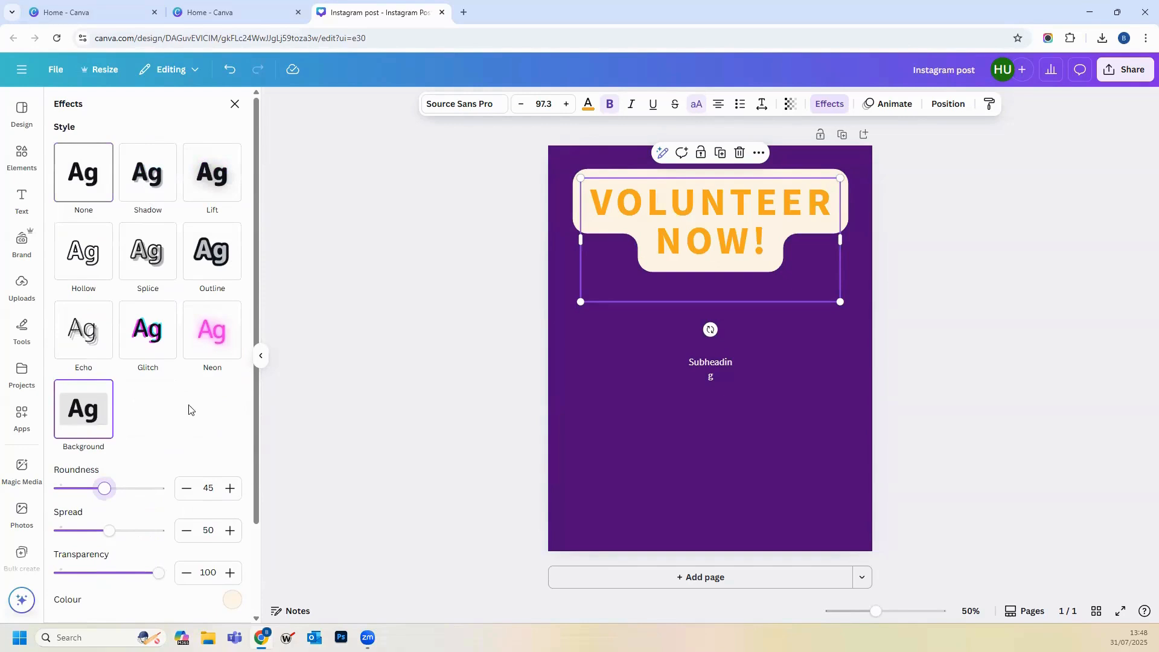
click(86, 175)
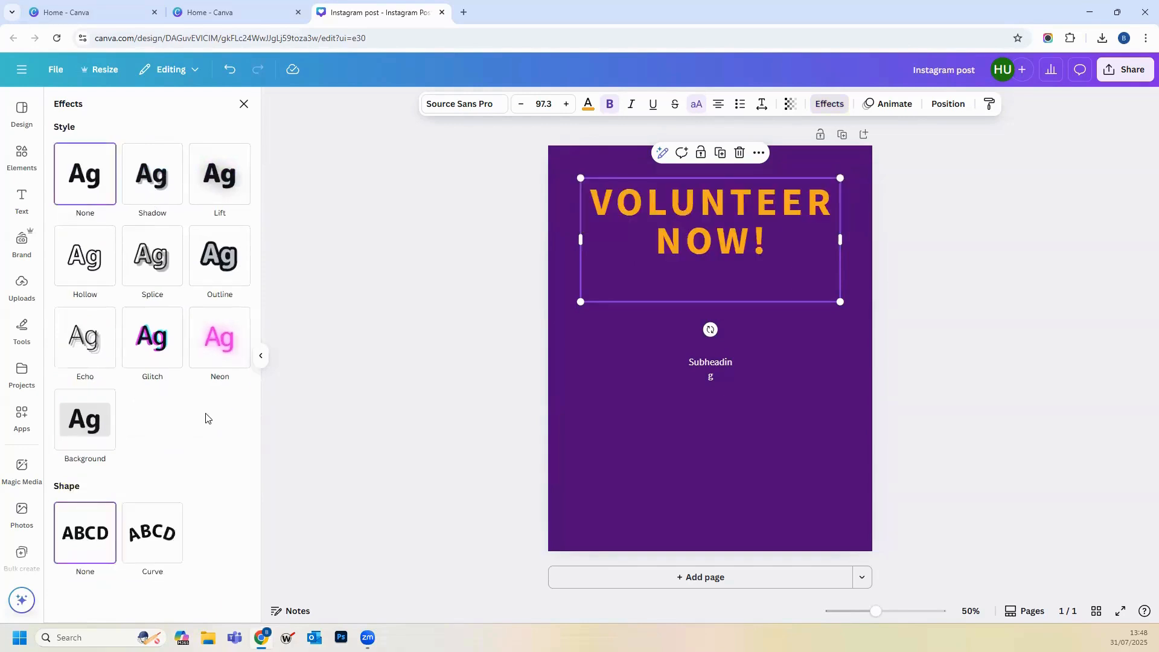
Step: Curve the "VOLUNTEER NOW!" heading, shrink it to font size 78.1 and centre it near the page's upper edge
click(155, 545)
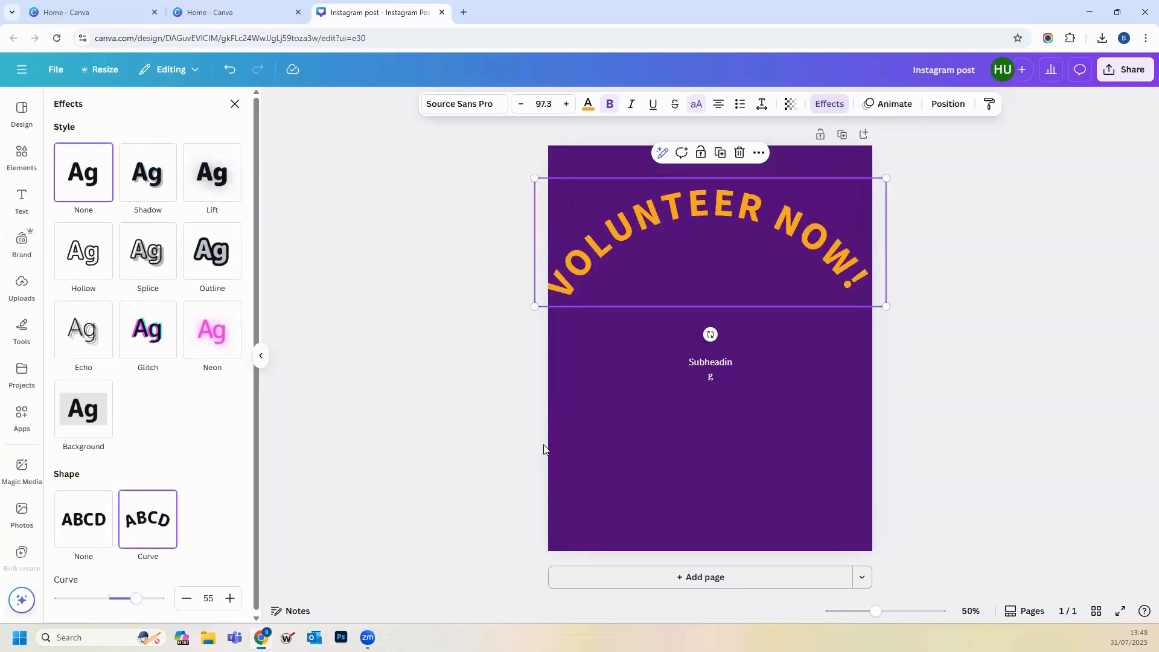
drag(887, 305, 819, 266)
double_click(714, 216)
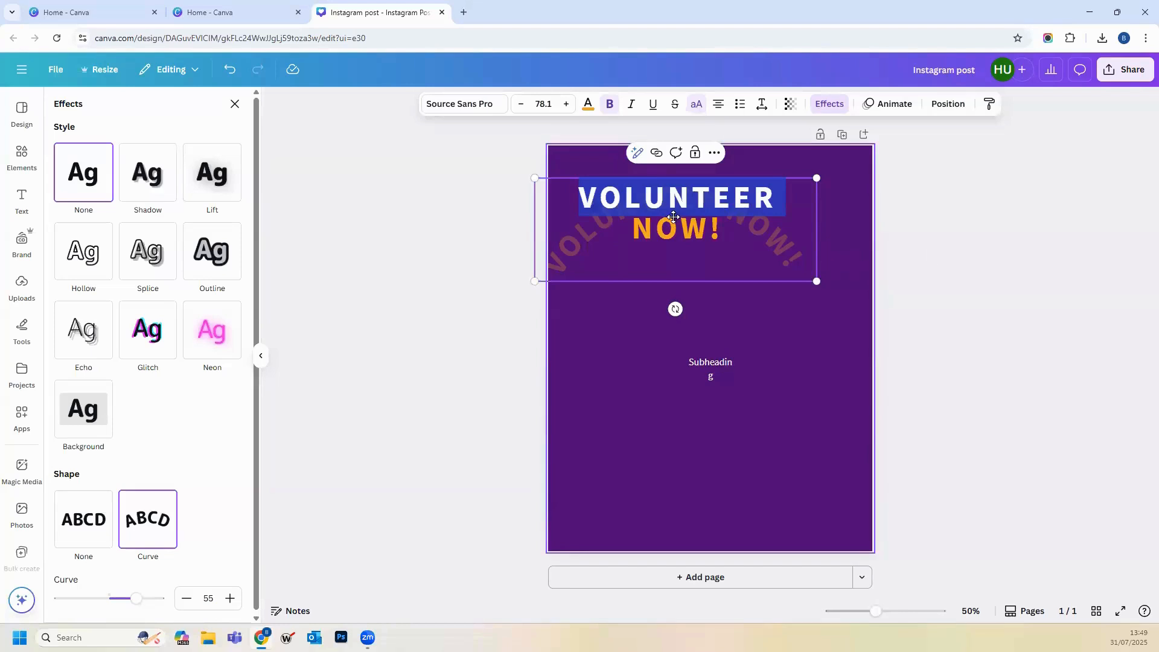
drag(659, 220, 694, 224)
Step: Delete the exclamation mark from the curved heading so it reads "VOLUNTEER NOW"
click(762, 238)
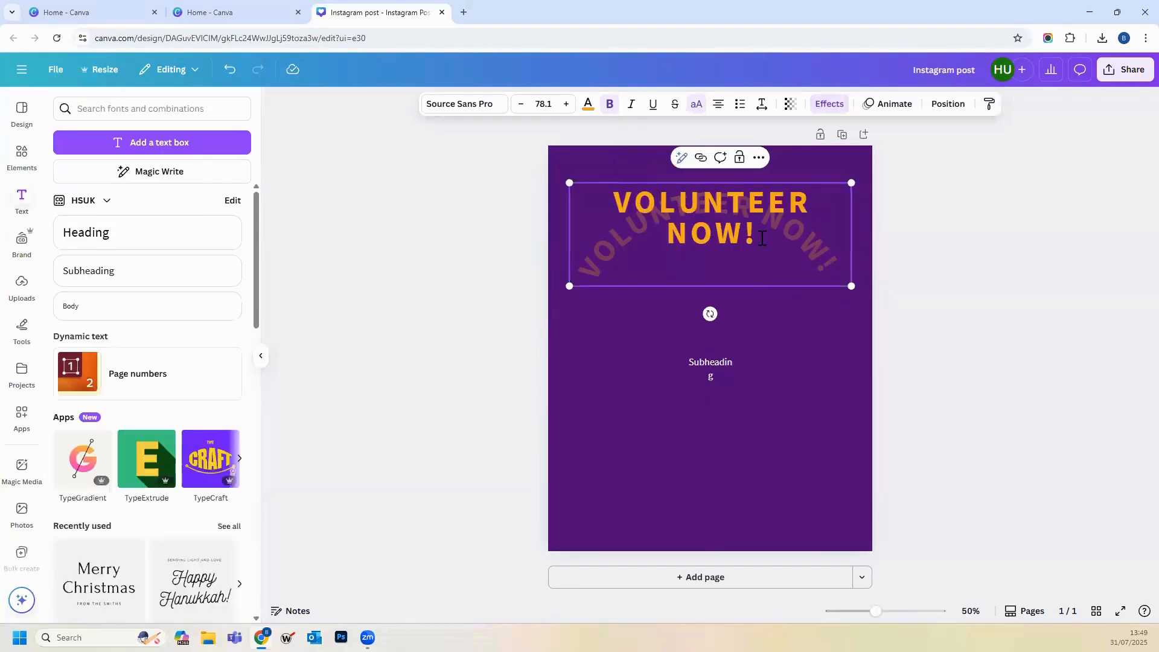
click(756, 235)
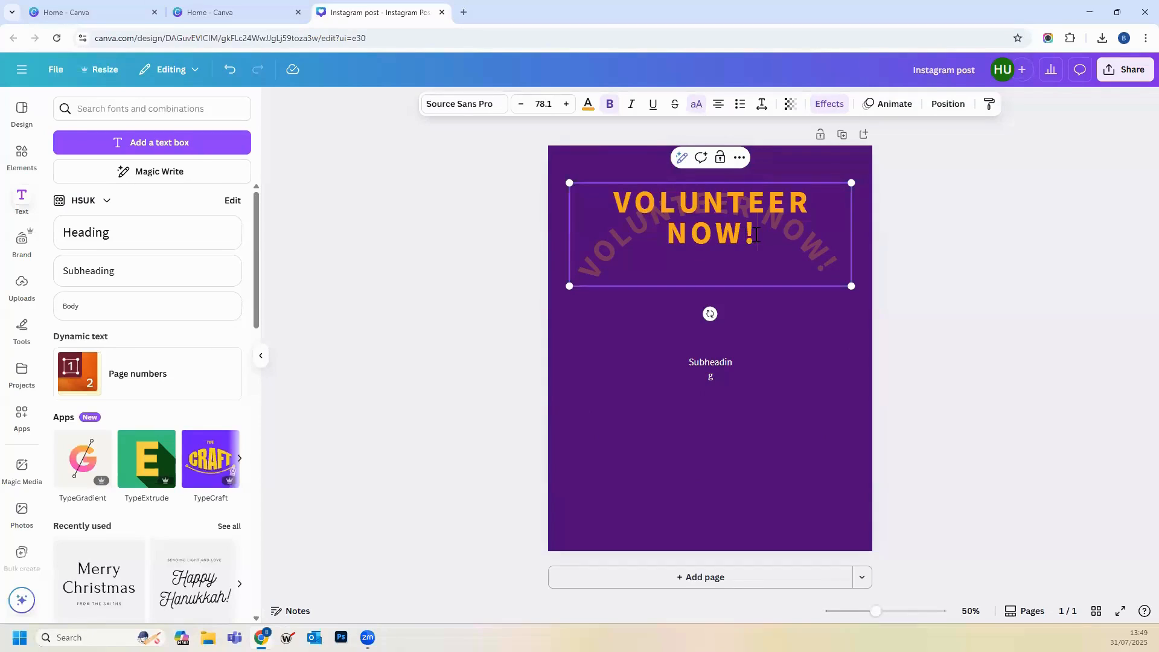
key(BackSpace)
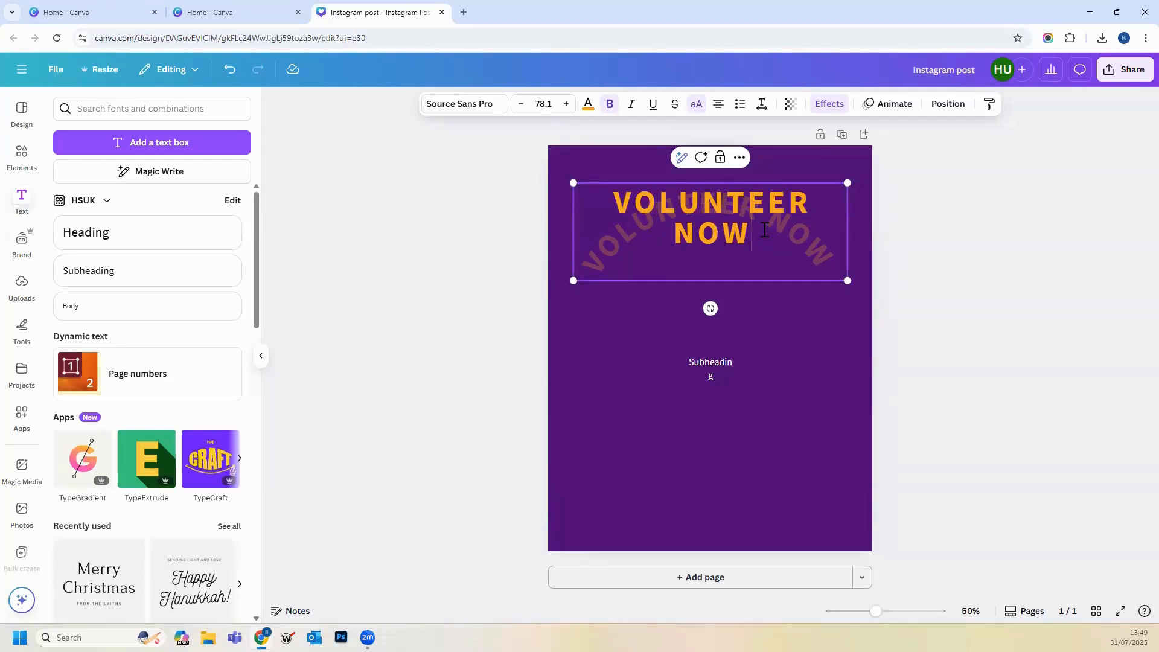
click(915, 233)
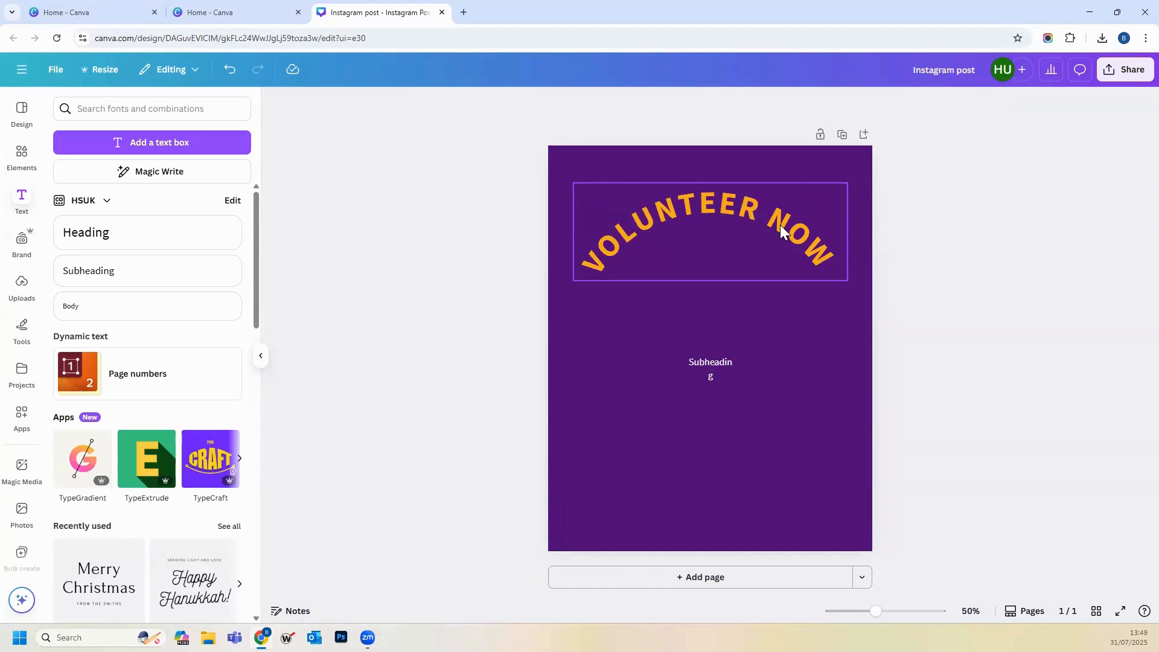
Step: Add the recently used plain circle frame and centre it beneath the curved heading
click(746, 223)
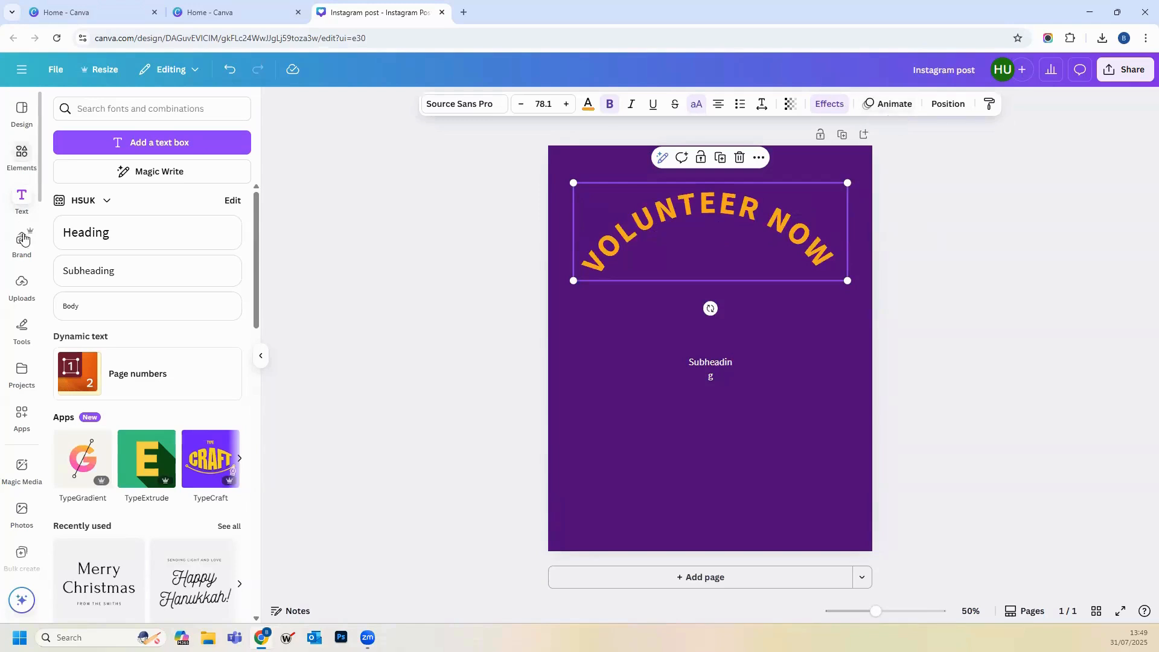
click(21, 158)
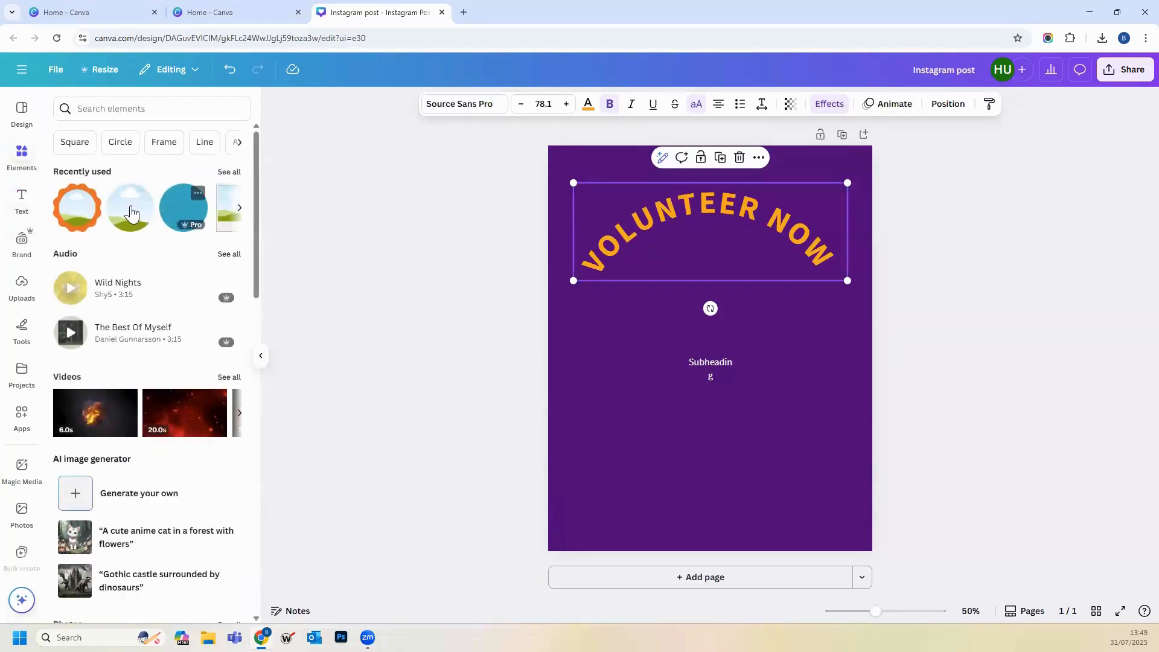
click(131, 212)
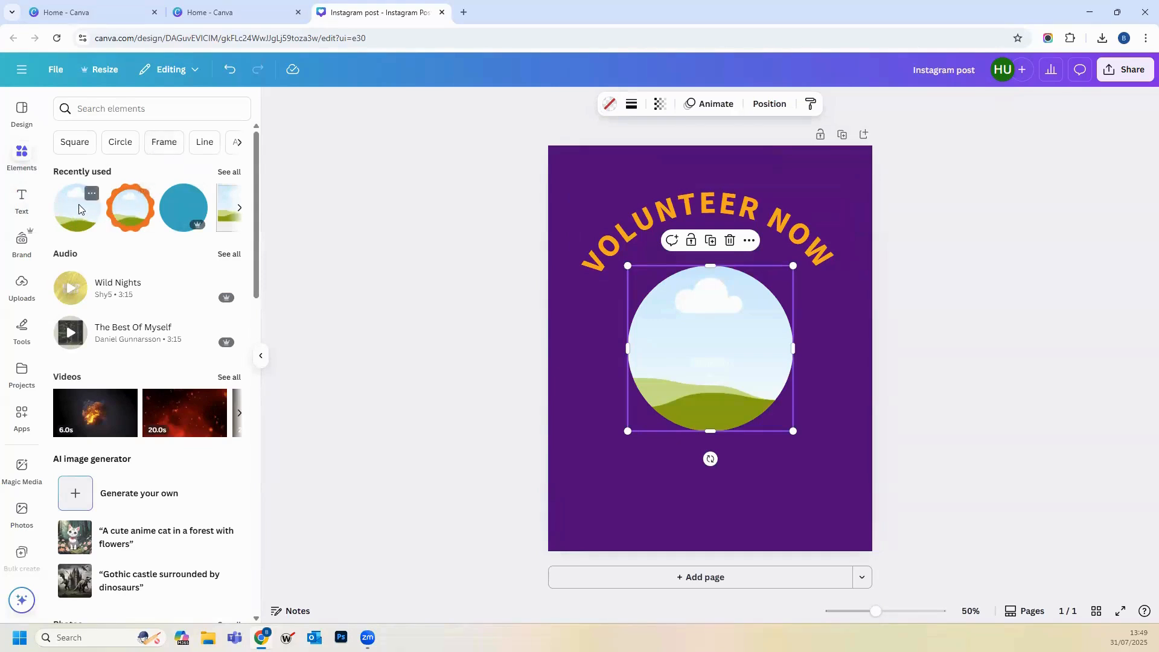
drag(704, 331, 700, 284)
Step: Delete the Subheading text over the circle frame and fill the frame with the uploaded photo of a woman and girl at a table
click(716, 366)
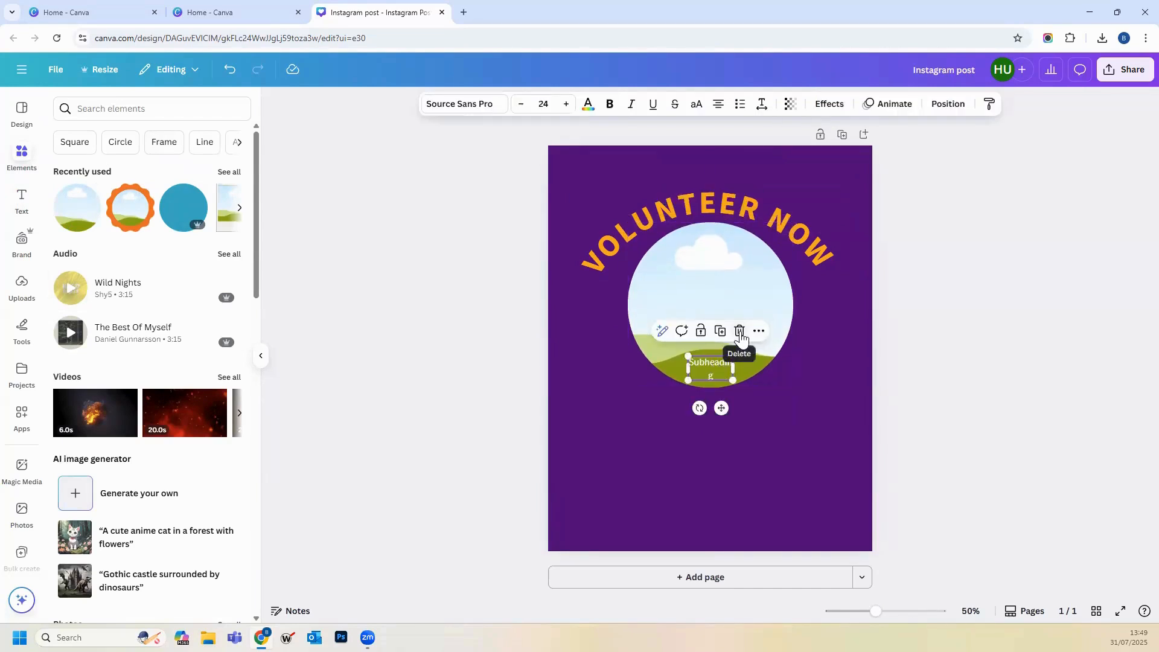
key(Delete)
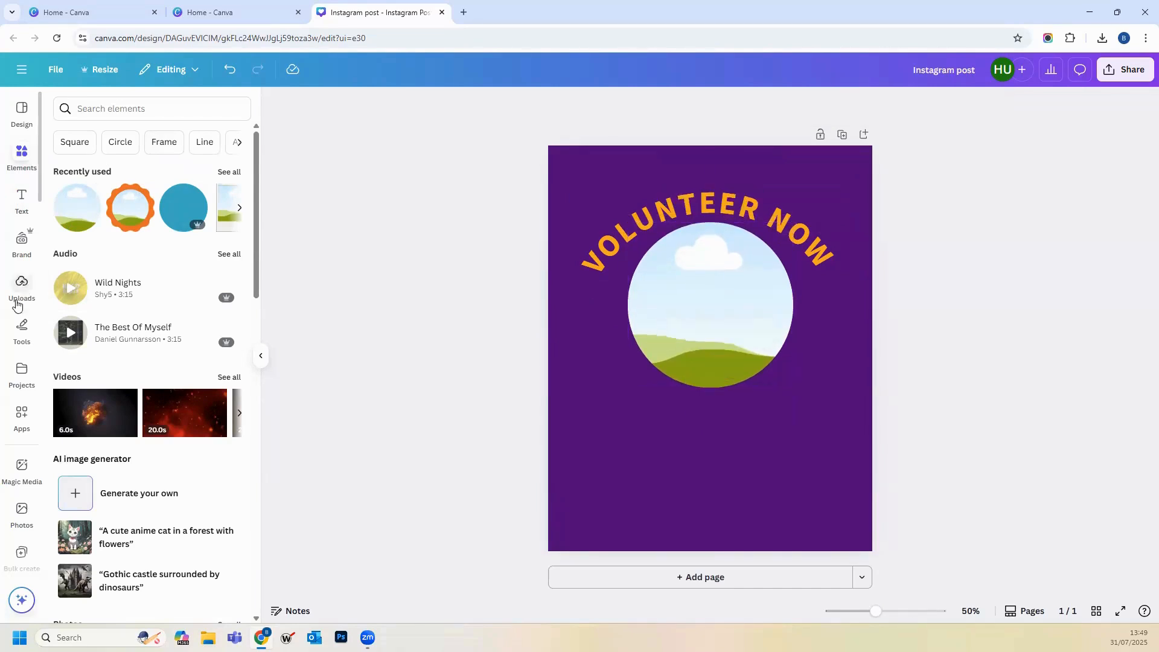
click(22, 287)
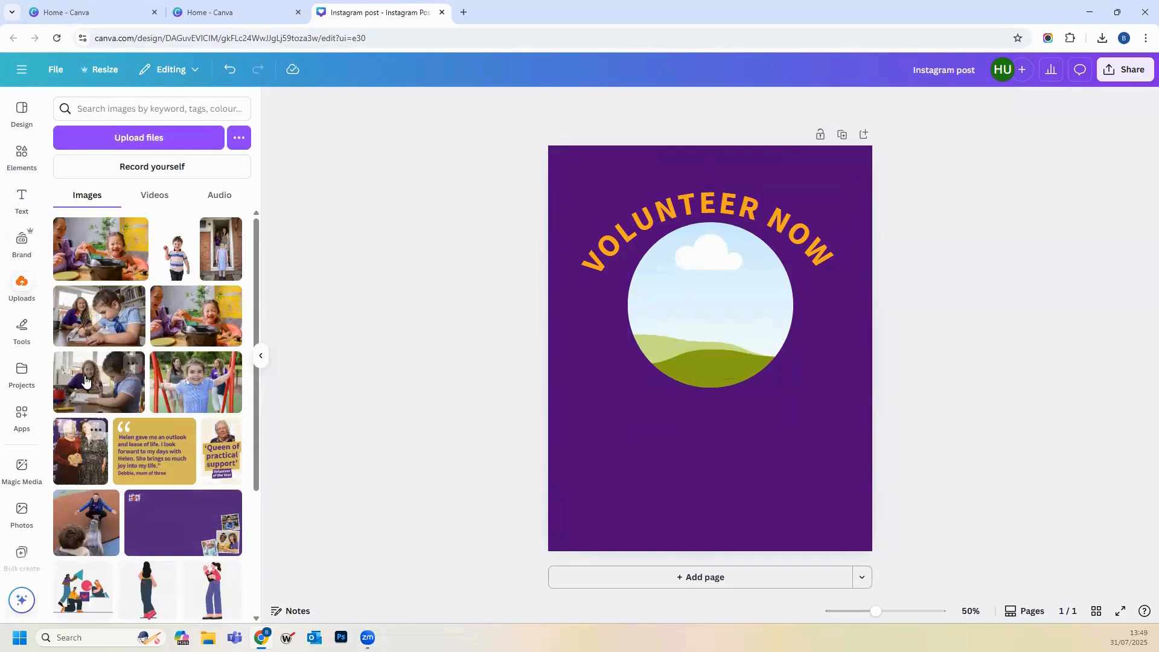
drag(91, 392, 698, 291)
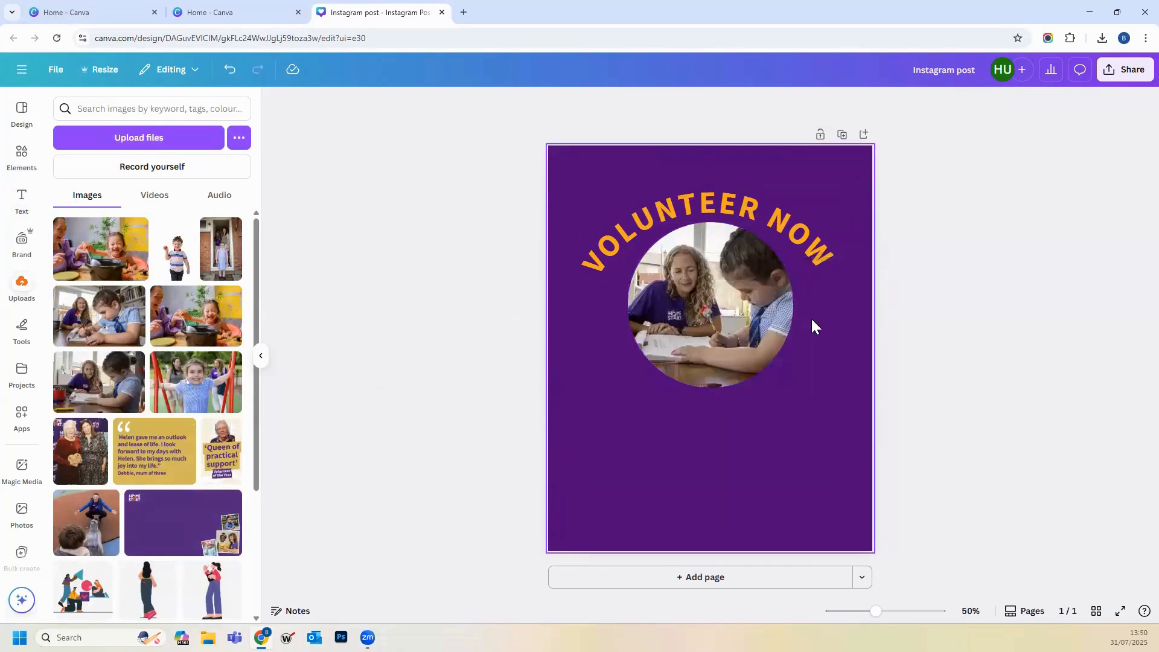
Step: Add a brand Heading text box and centre it on the page just below the circular photo
click(21, 196)
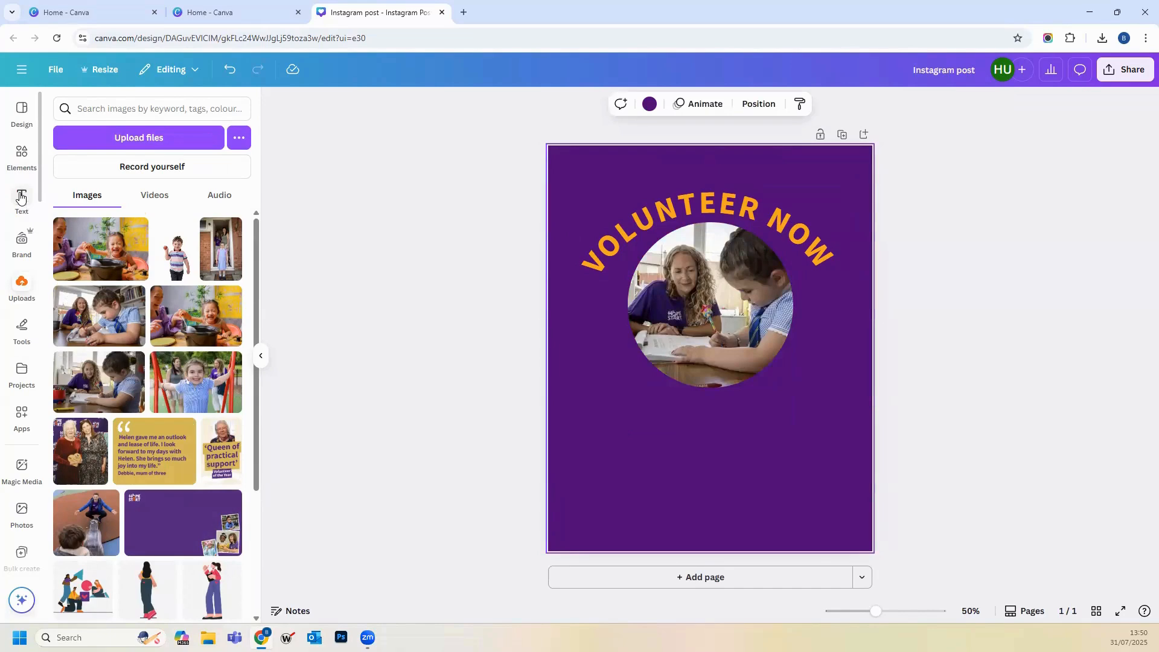
click(121, 239)
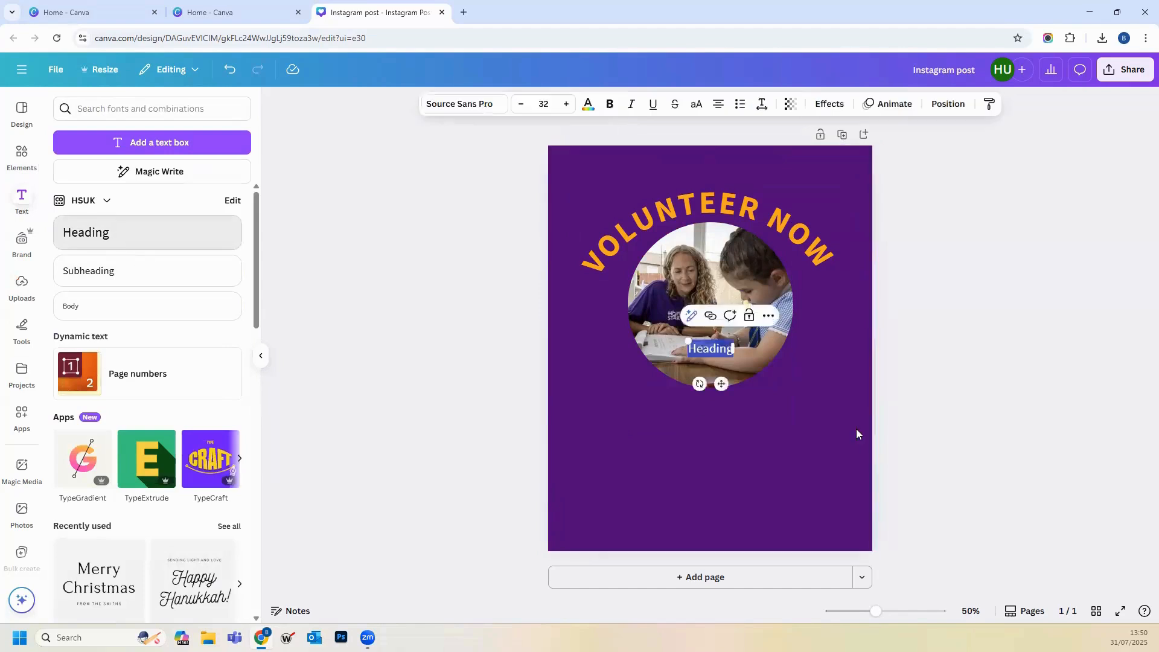
drag(722, 390, 716, 483)
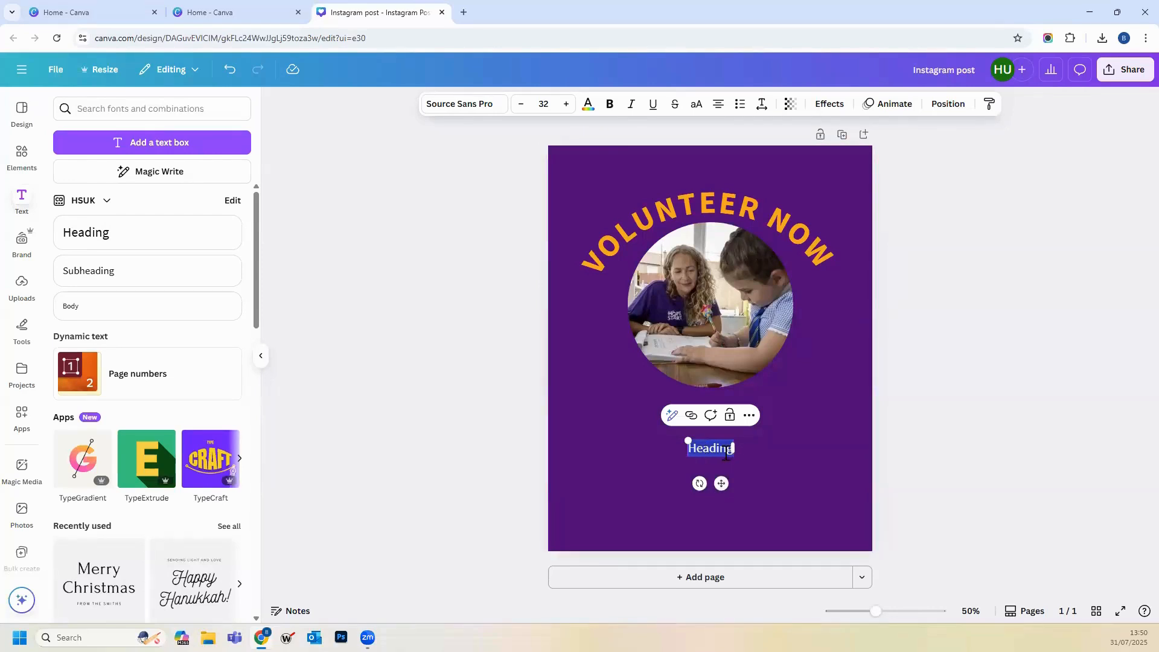
drag(721, 483, 722, 455)
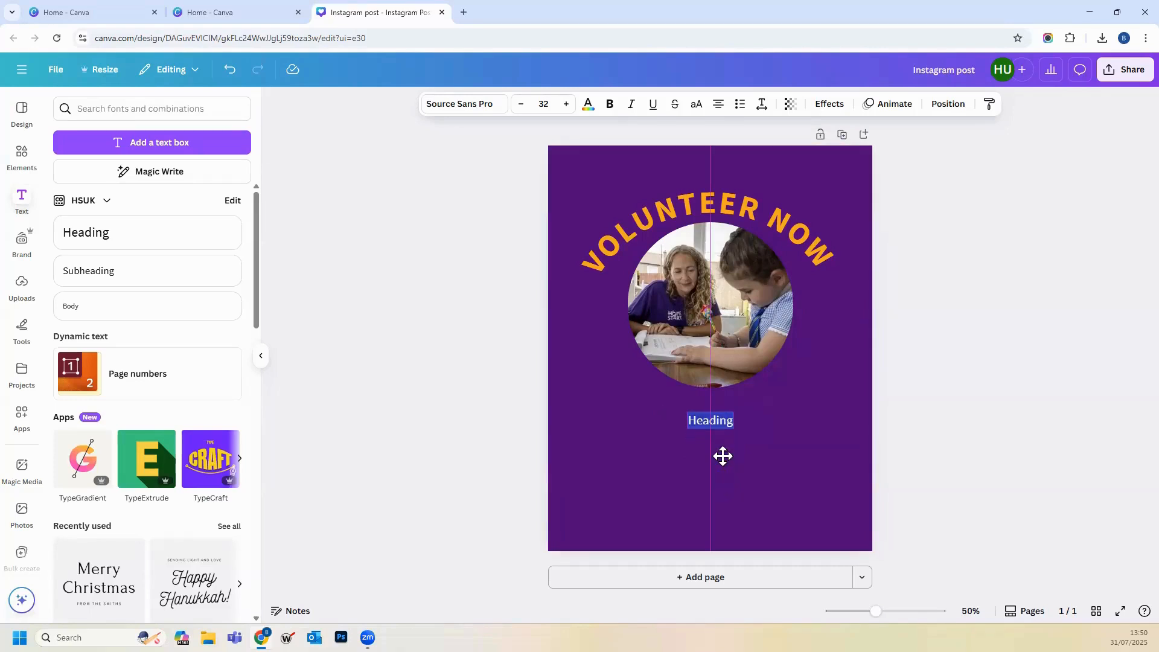
Step: Insert the white Home-Start brand logo with the orange figure, shrink it and centre it near the page's lower edge
click(18, 244)
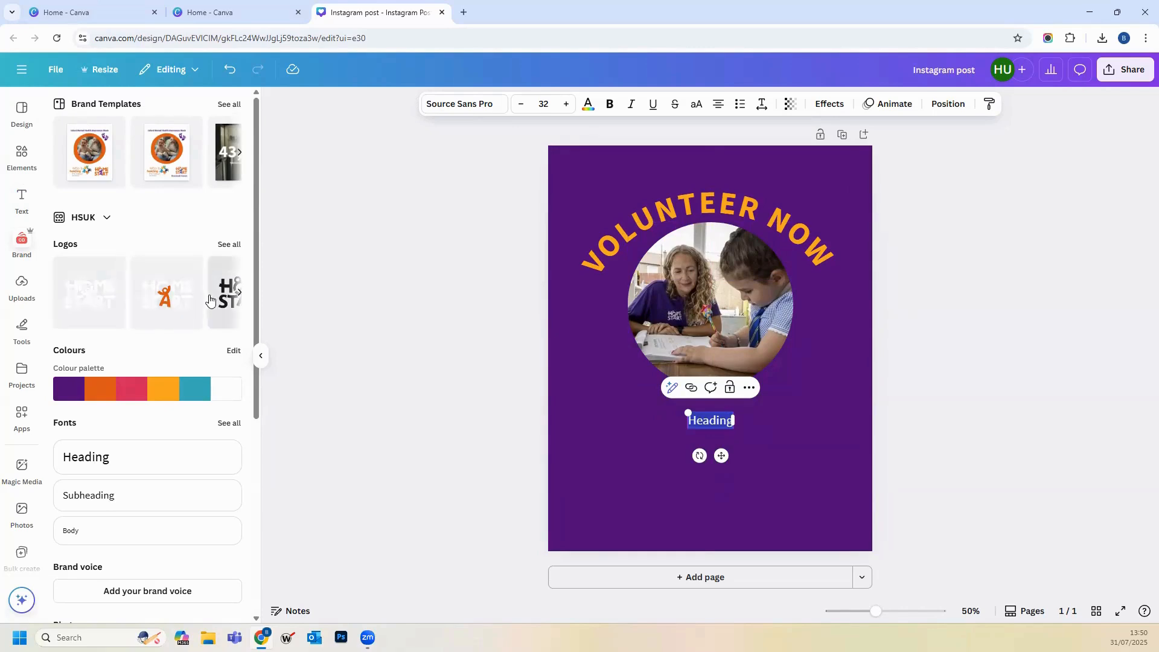
click(224, 247)
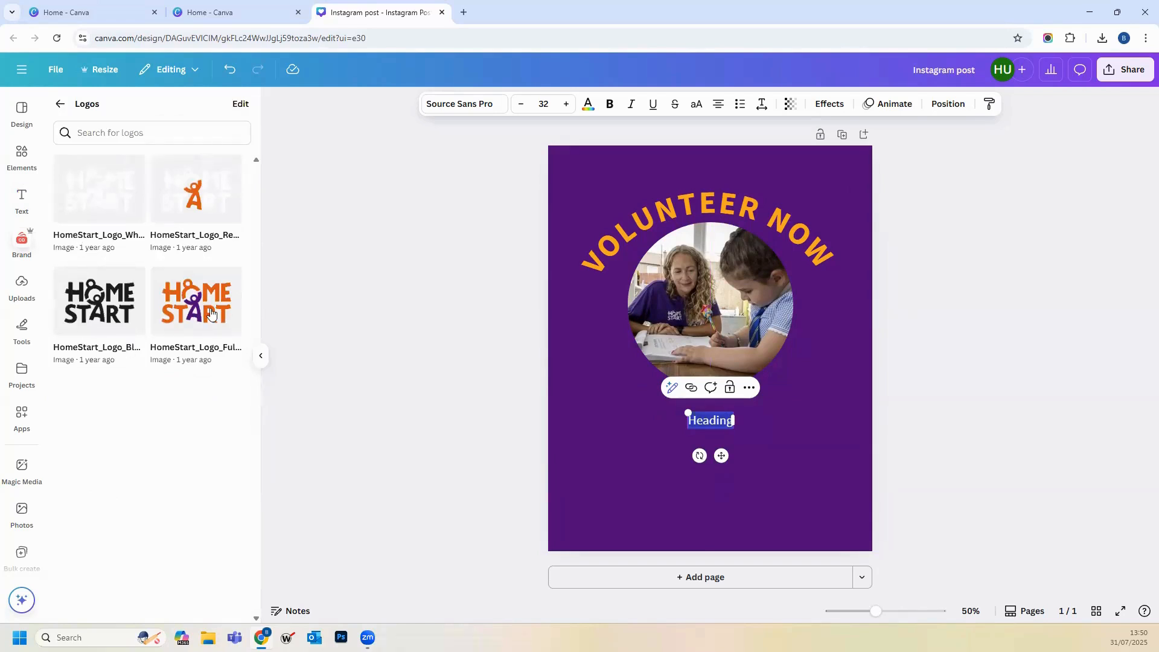
click(182, 215)
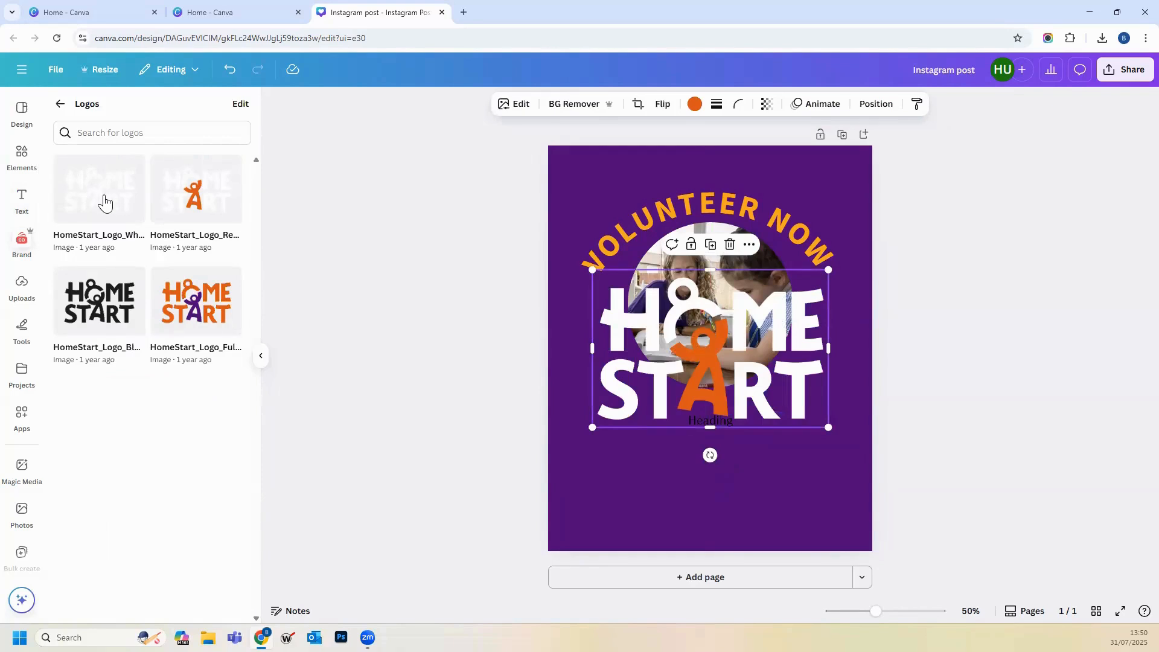
drag(104, 204, 730, 447)
drag(828, 378, 721, 475)
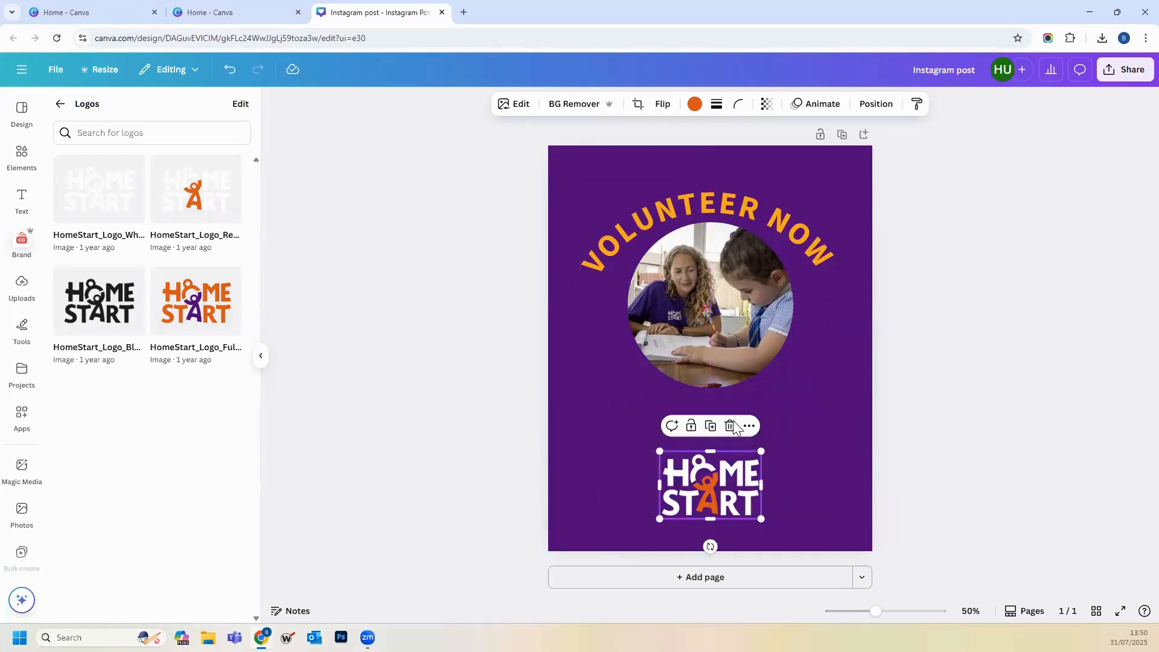
Step: Position the Heading text centrally, evenly spaced at 80 between the circular photo and the logo
key(t)
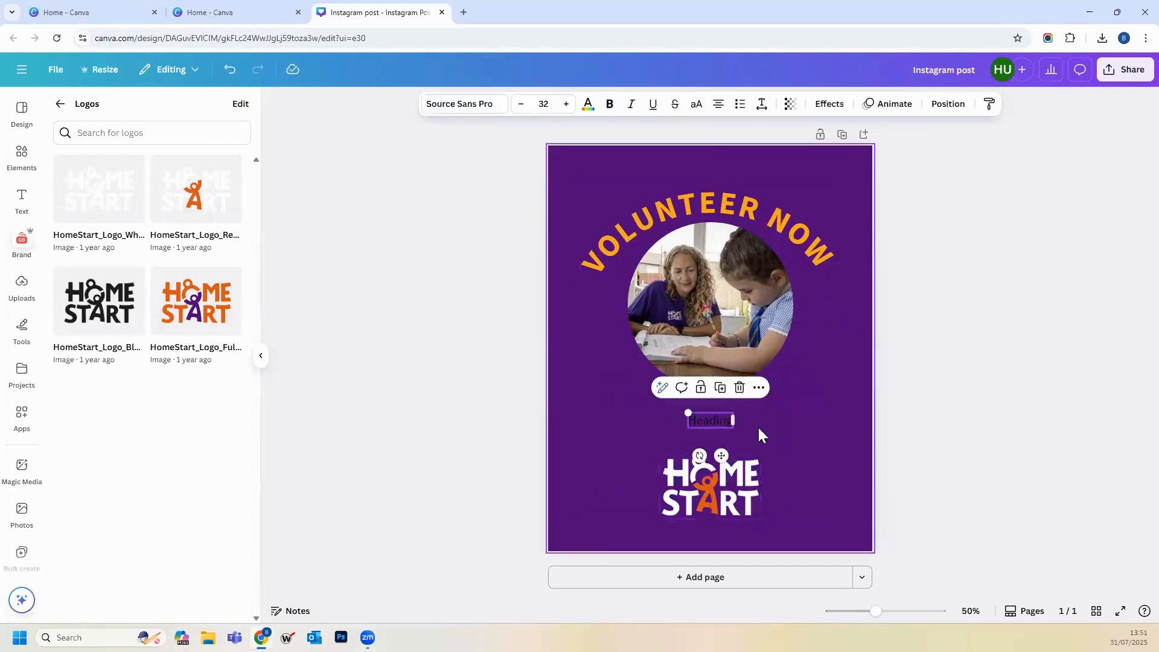
click(758, 427)
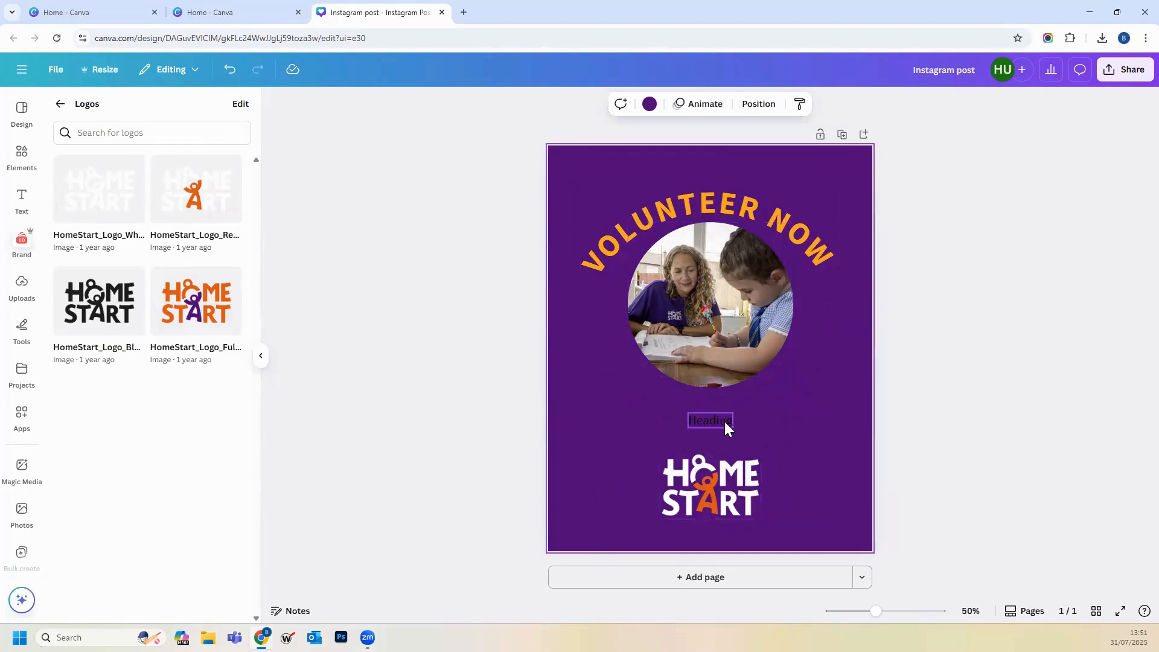
drag(723, 419, 721, 421)
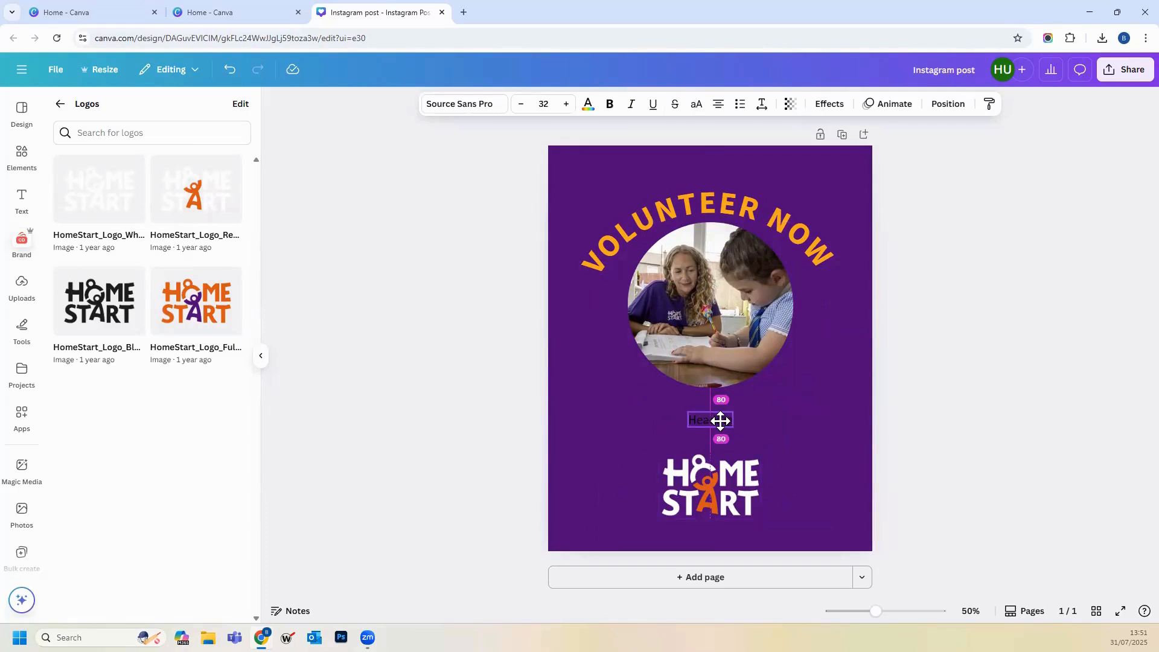
drag(720, 421, 718, 420)
Step: Recolour the Heading text white from the HSUK colour palette
double_click(711, 414)
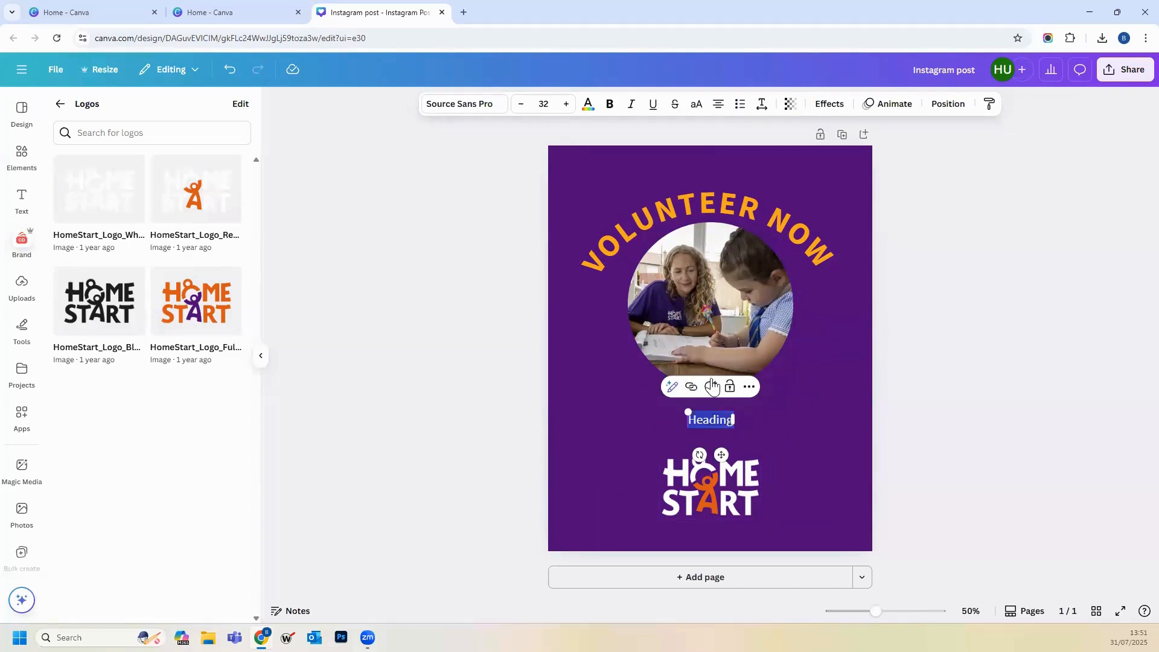
click(589, 106)
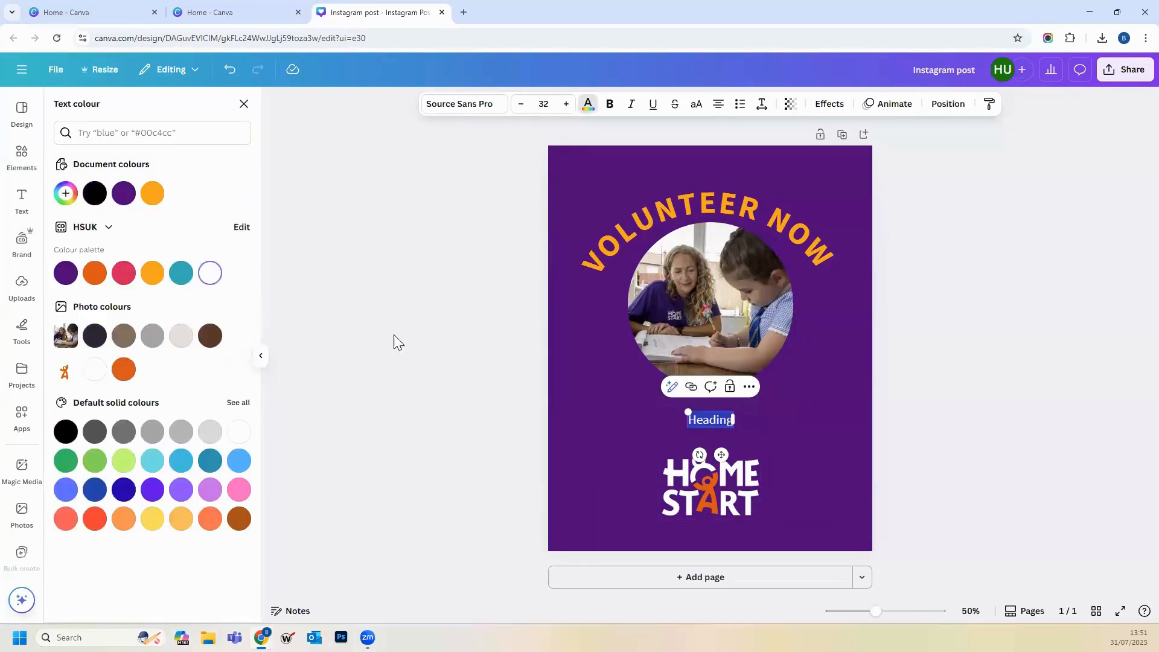
click(801, 422)
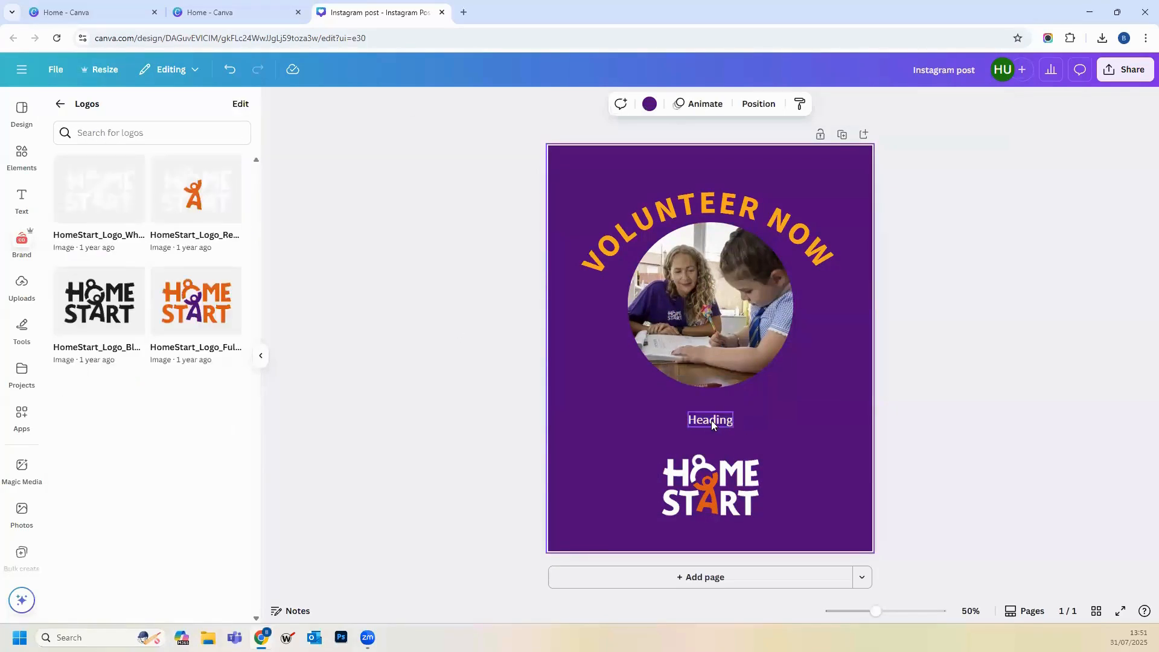
Step: Nudge the white Heading text to check its centring and equal spacing guides between the photo and the logo
click(711, 420)
drag(711, 420, 711, 417)
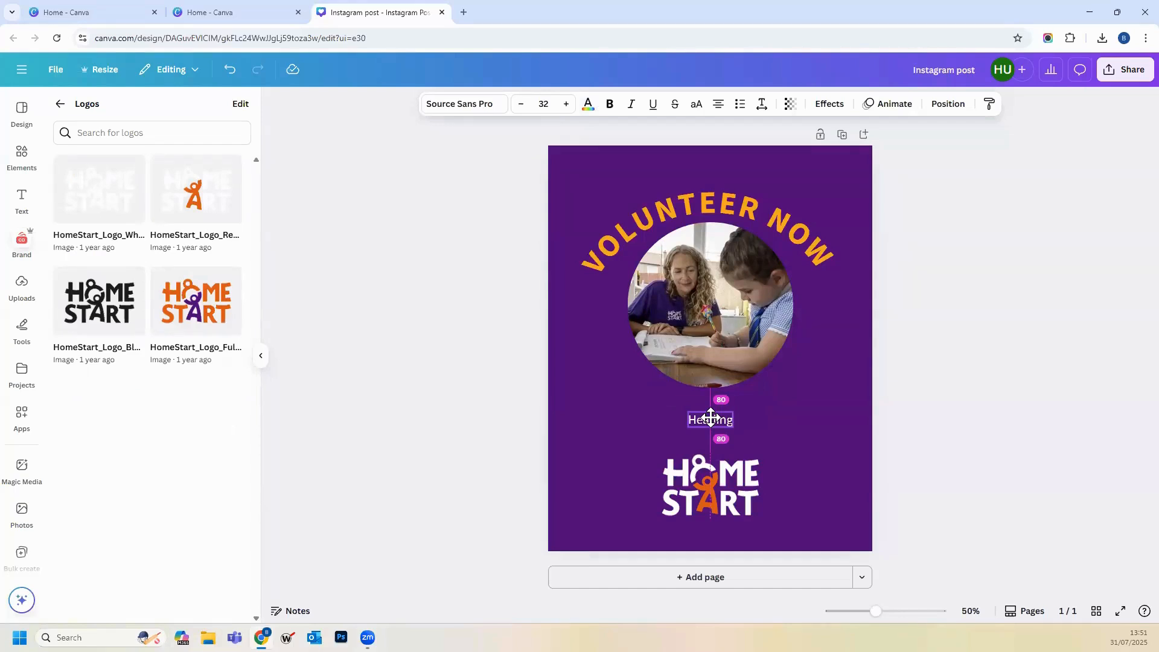
mouse_move(711, 418)
mouse_down()
mouse_move(711, 396)
mouse_move(716, 446)
mouse_move(713, 420)
mouse_up()
mouse_move(713, 420)
mouse_down()
mouse_move(688, 419)
mouse_move(711, 419)
mouse_up()
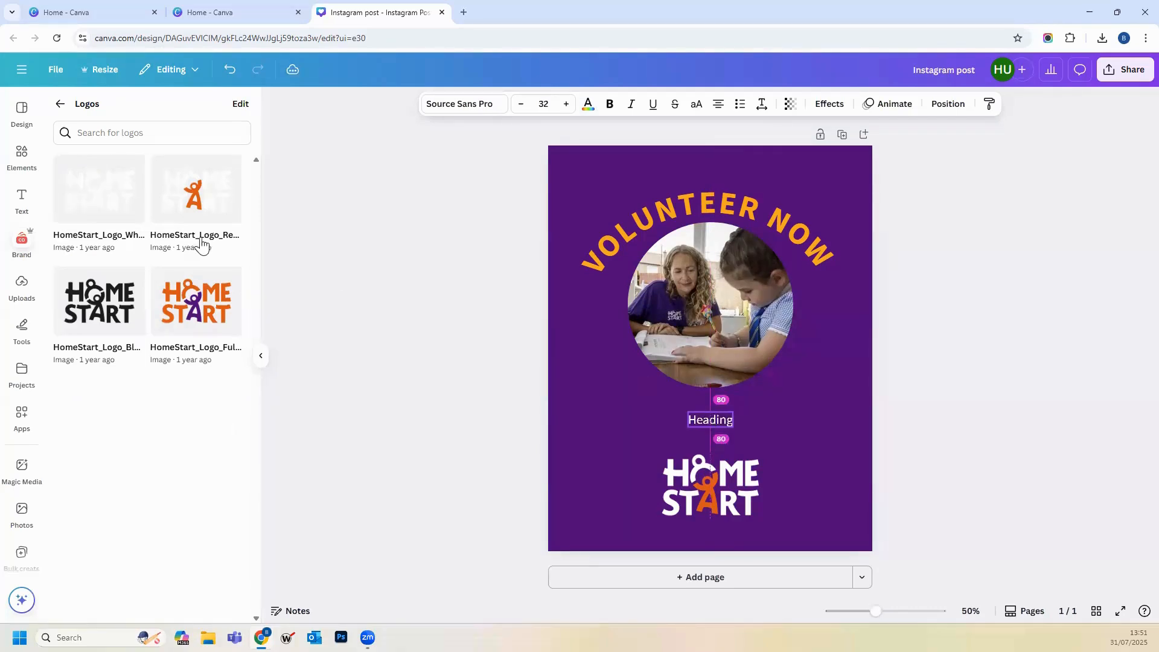
Step: Search the elements library for "smiley face"
click(21, 155)
click(135, 107)
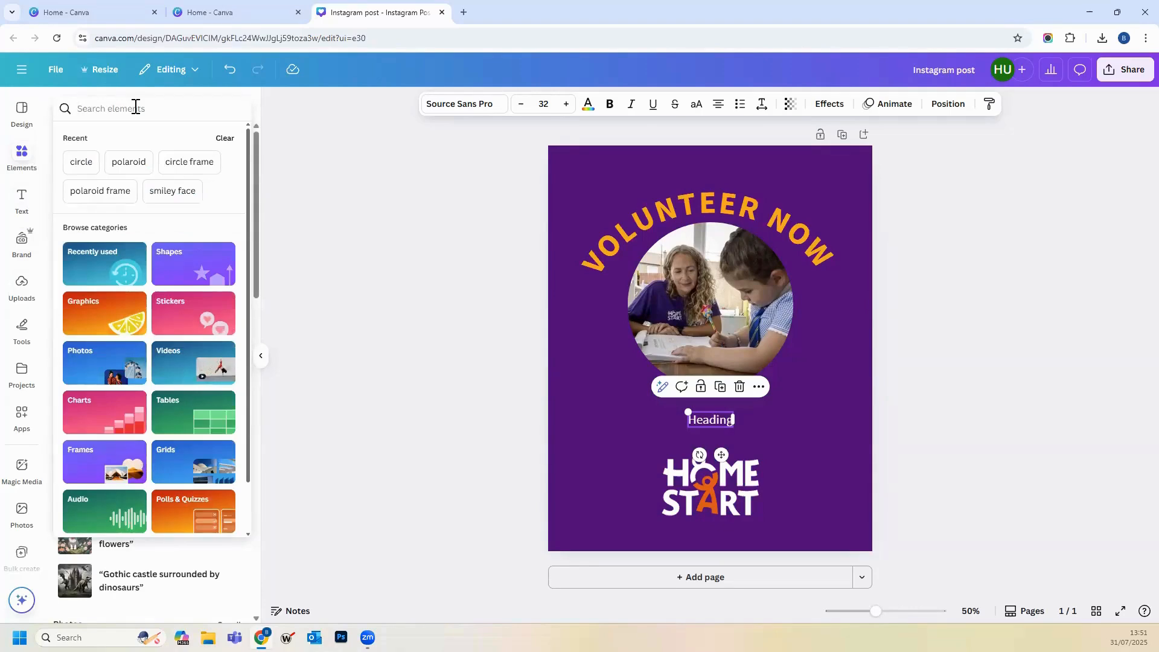
text(smiley face)
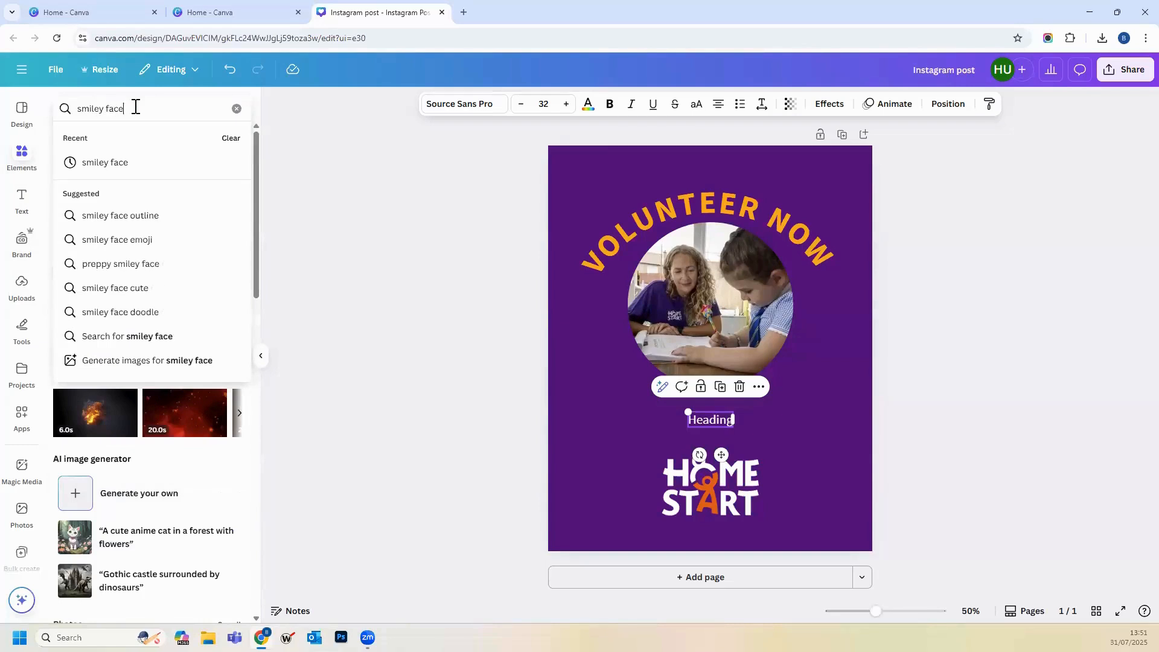
key(Return)
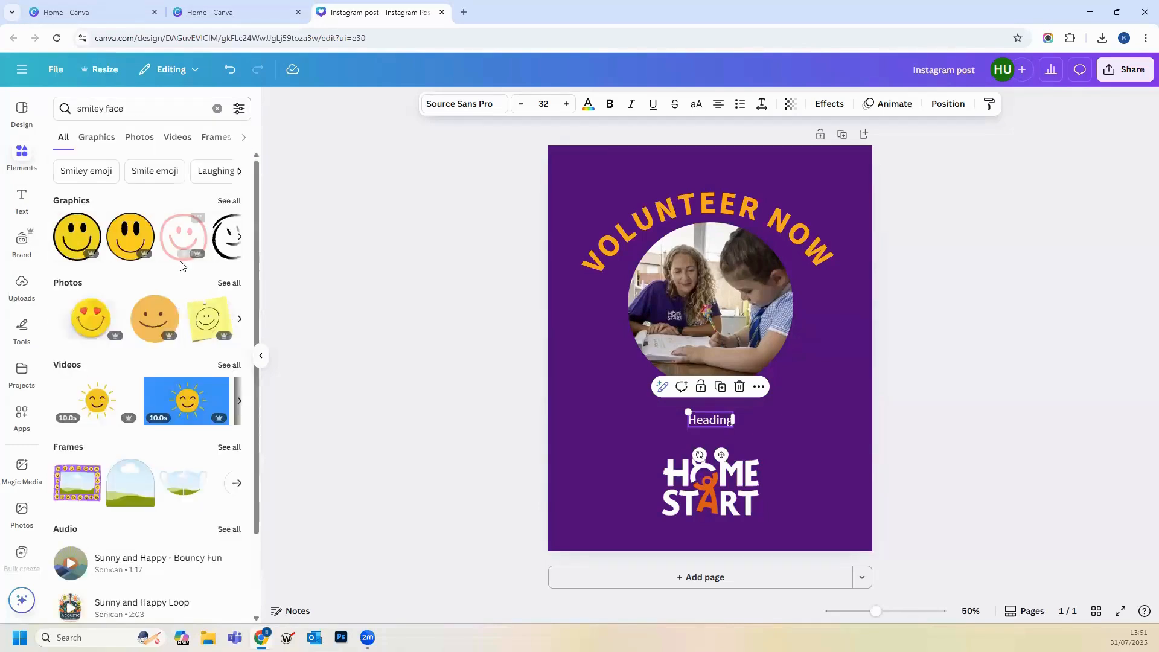
Step: Add the yellow closed-eye smiley graphic and recolour its face orange and its features purple from the HSUK palette
click(228, 202)
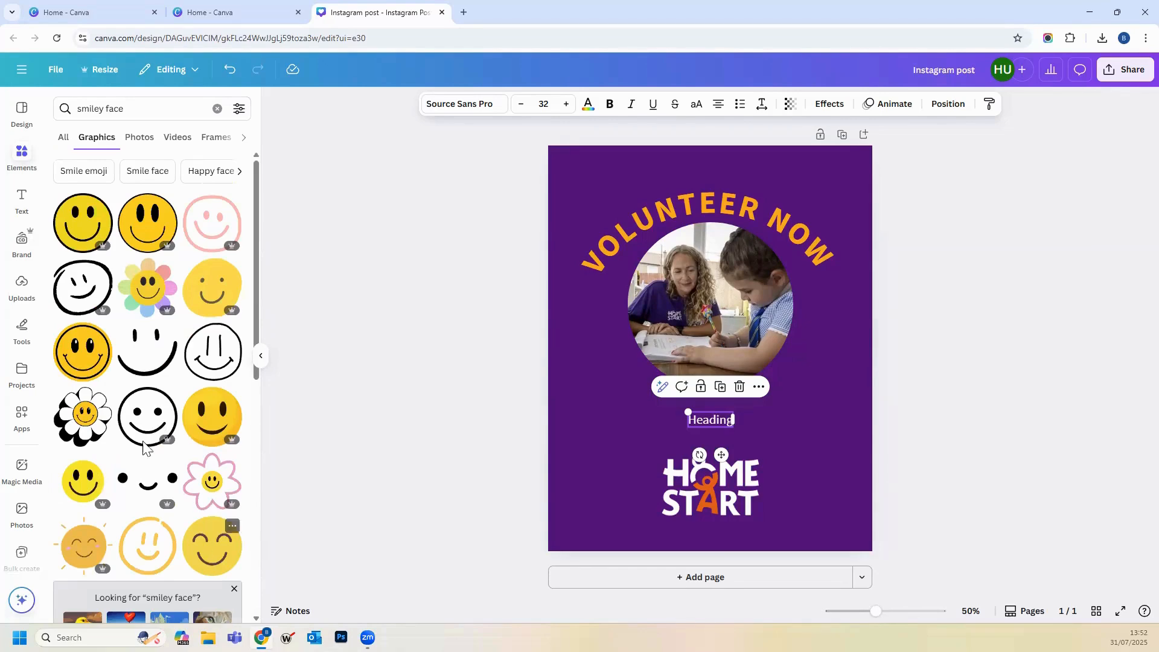
click(204, 537)
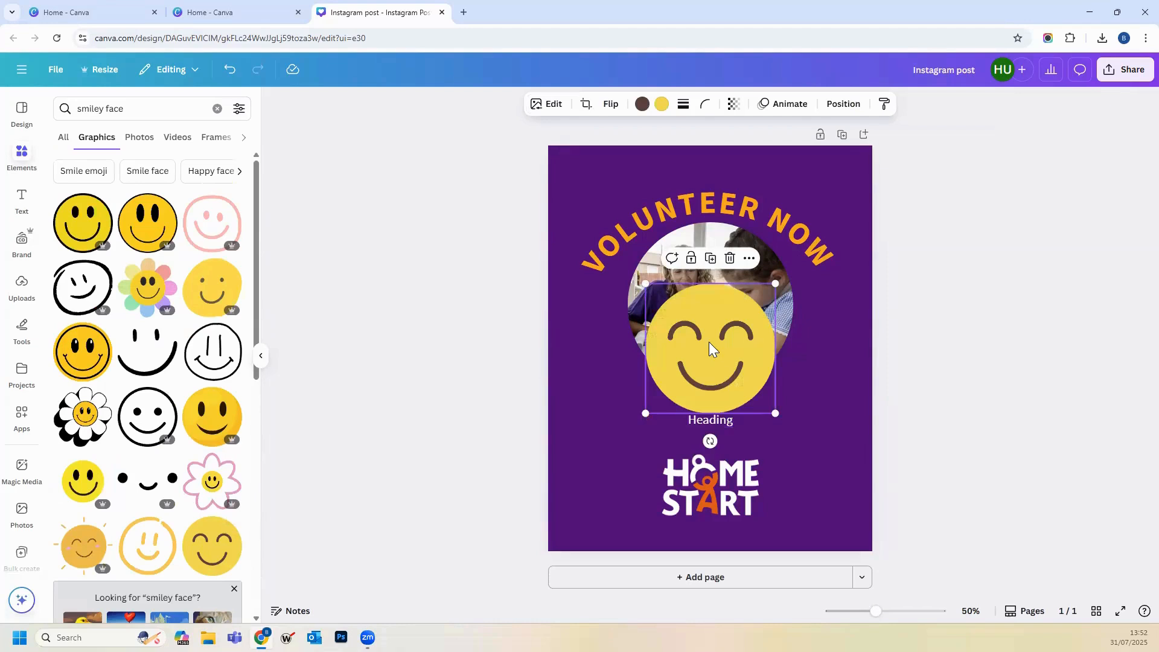
click(661, 105)
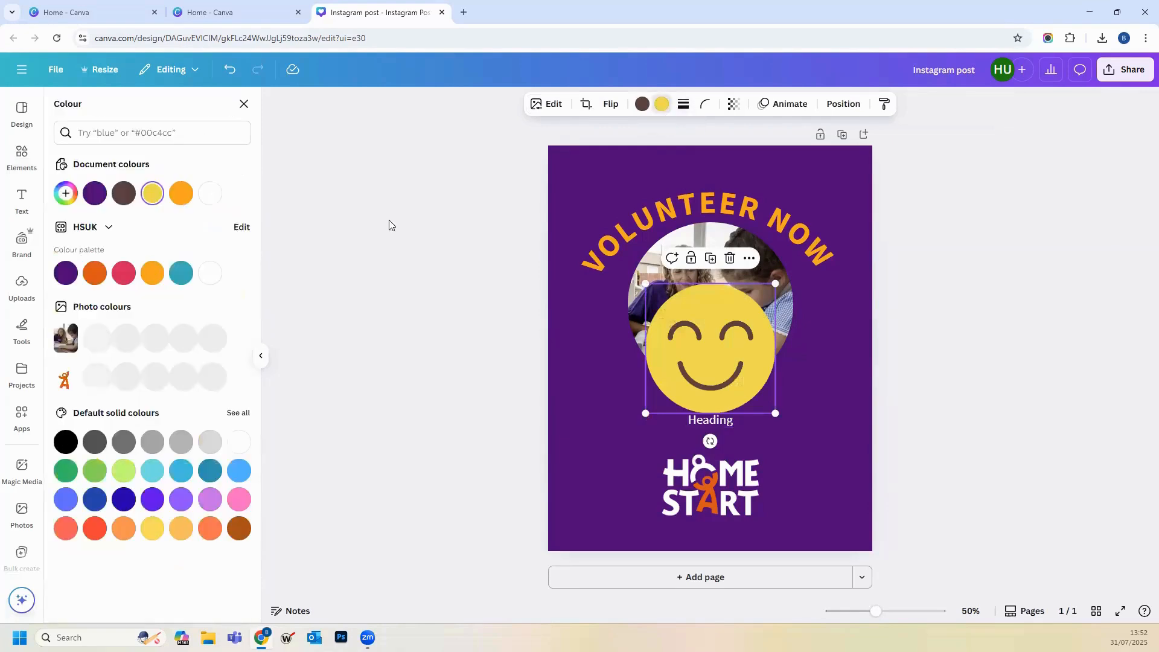
click(152, 273)
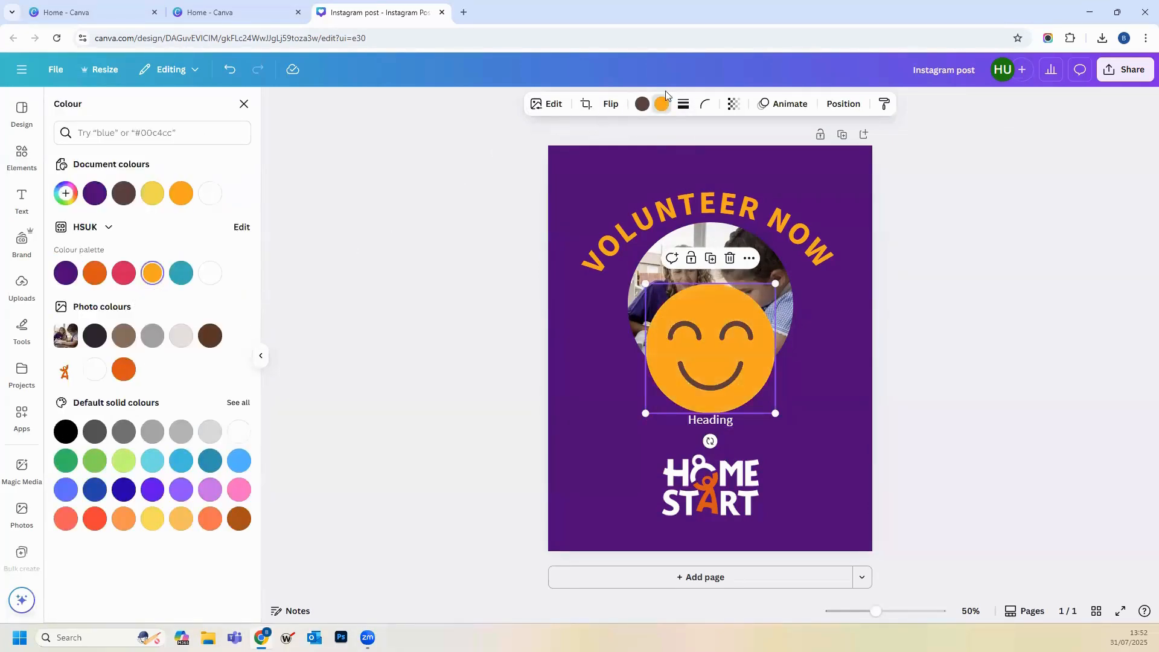
click(642, 104)
click(66, 273)
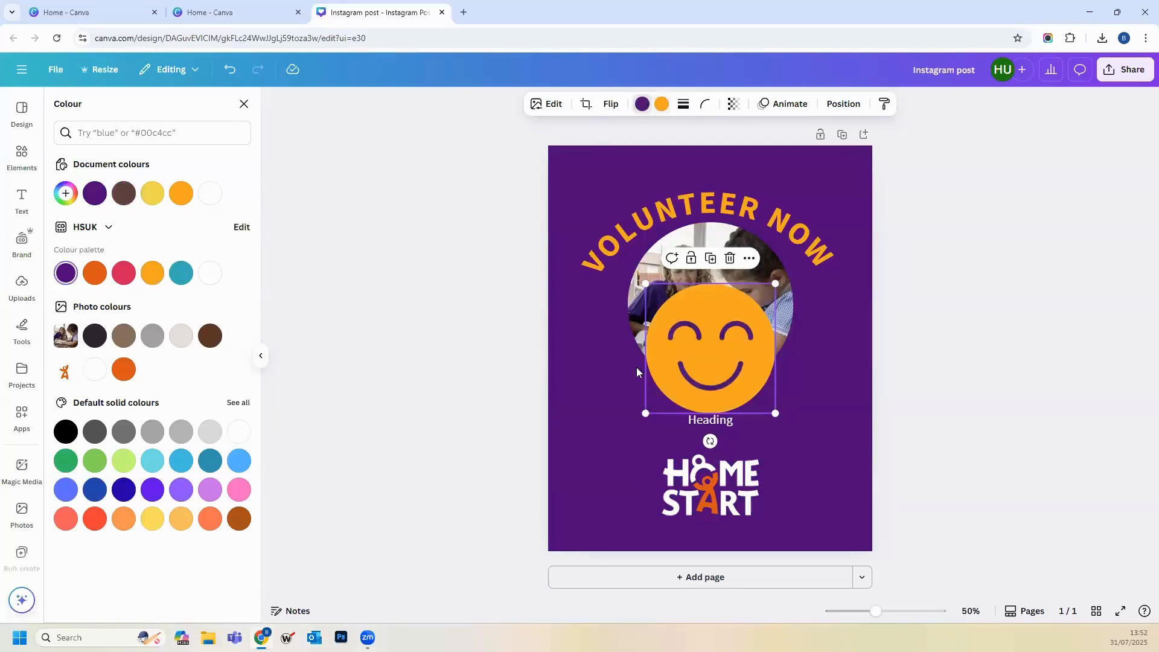
Step: Shrink the smiley and place it beside the Heading text, near the page's right edge and below the photo
drag(717, 341, 806, 459)
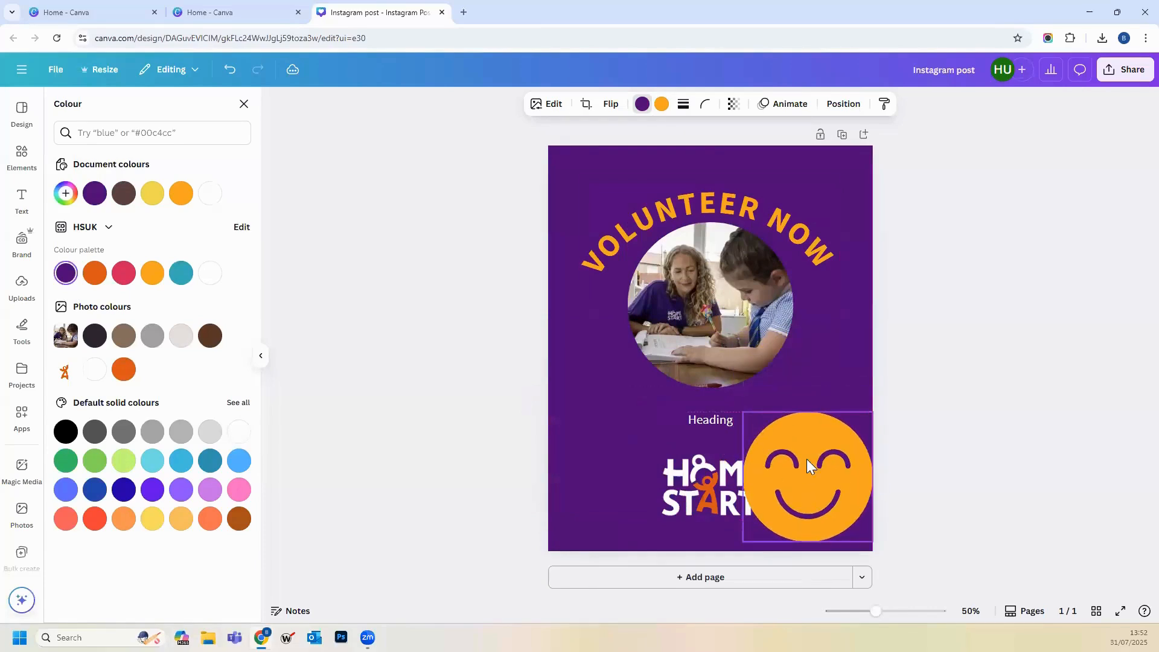
drag(793, 463, 828, 410)
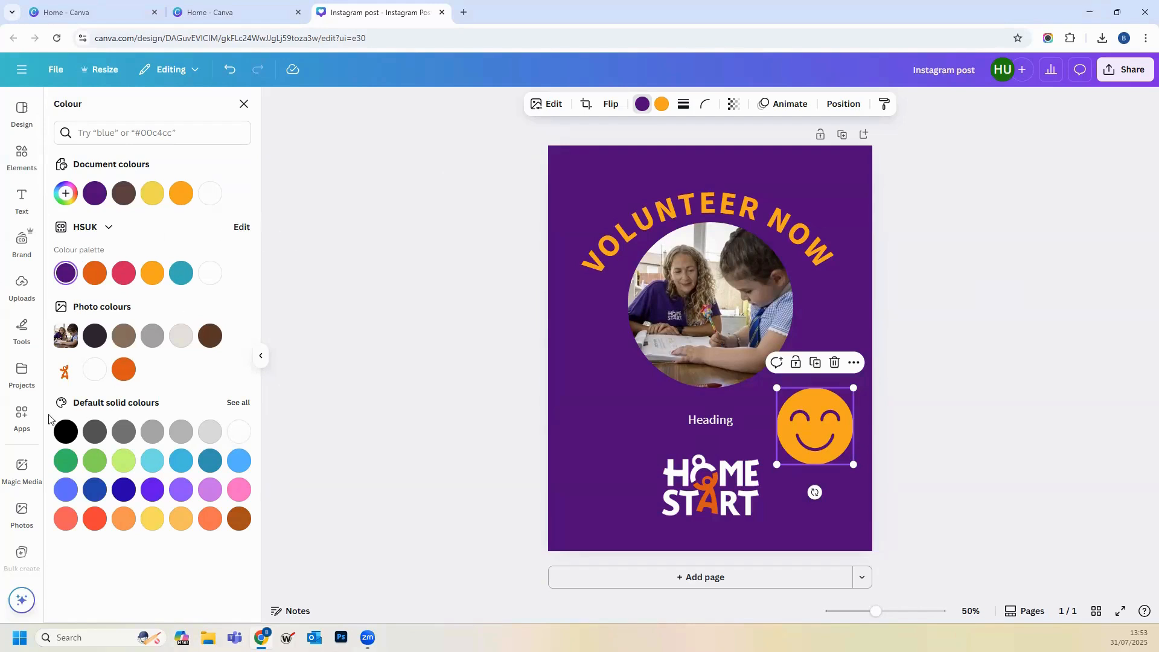
Step: Open the Design elements folder and look through its brand illustrations
scroll(26, 468, down, 10)
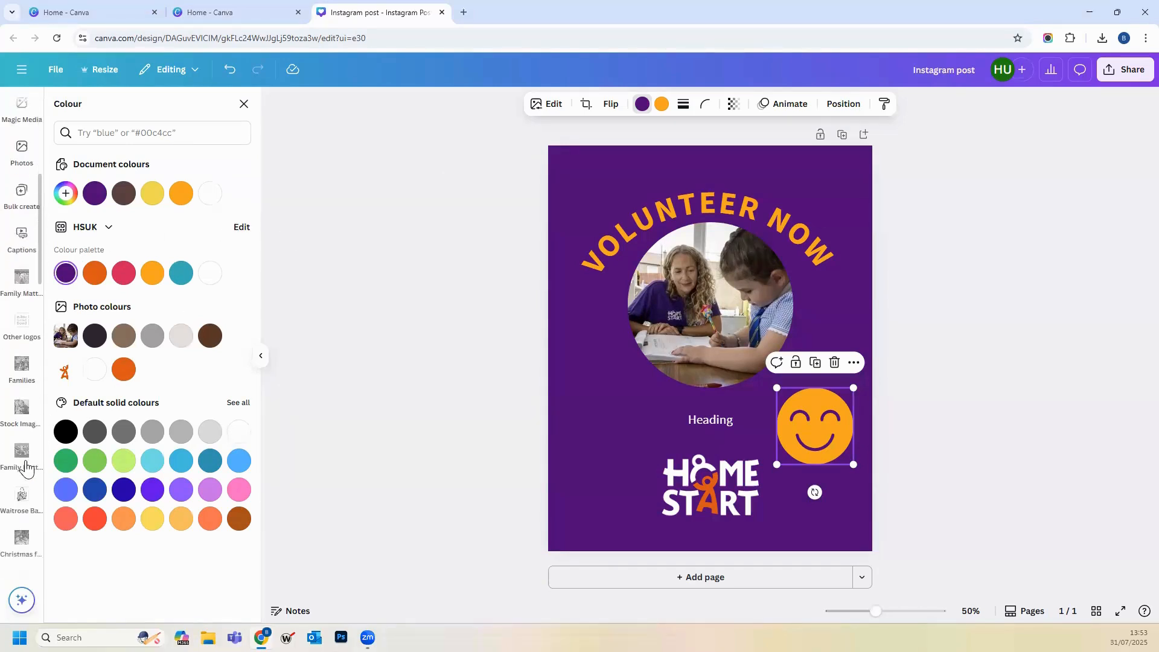
scroll(25, 468, down, 5)
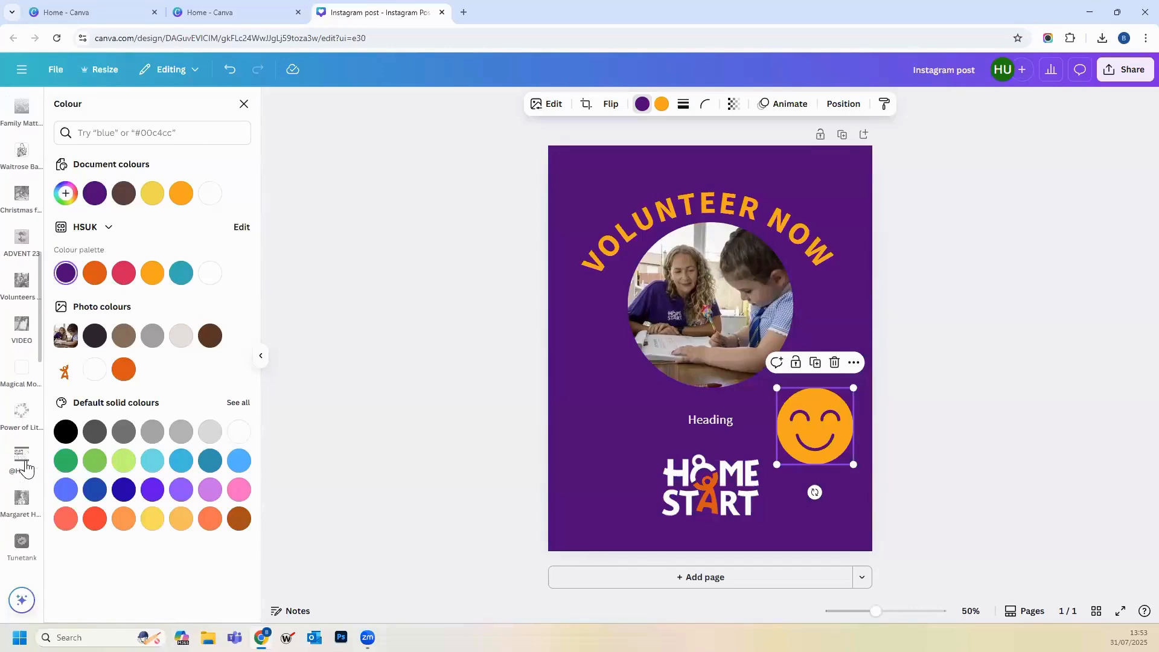
click(22, 509)
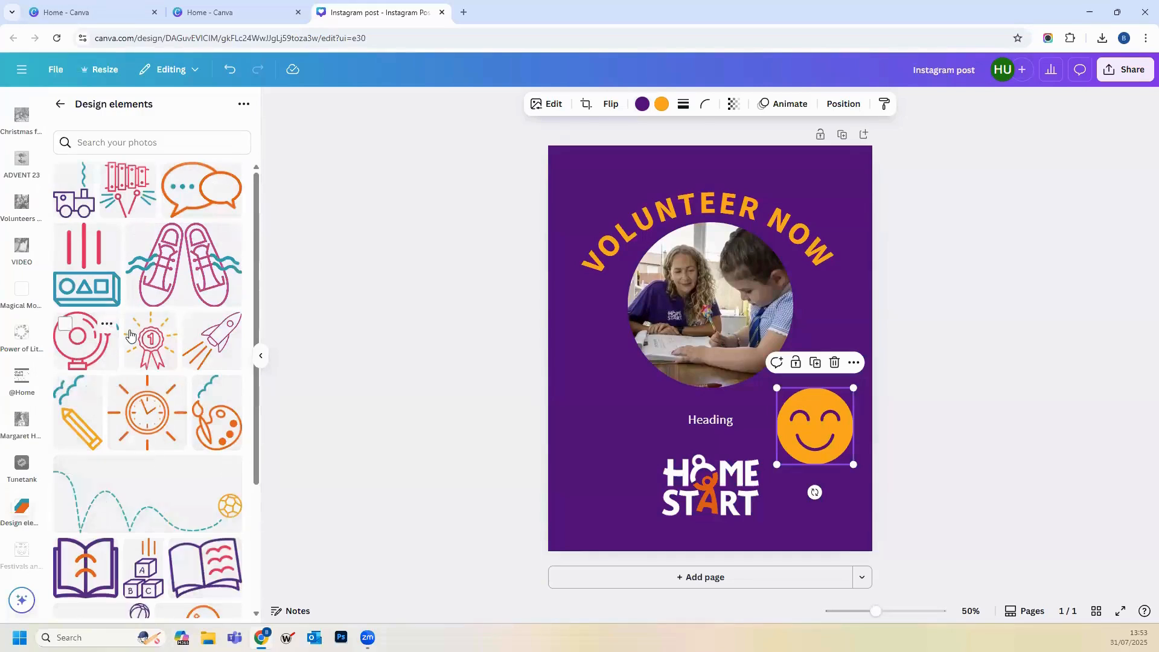
scroll(131, 336, down, 3)
scroll(132, 335, down, 6)
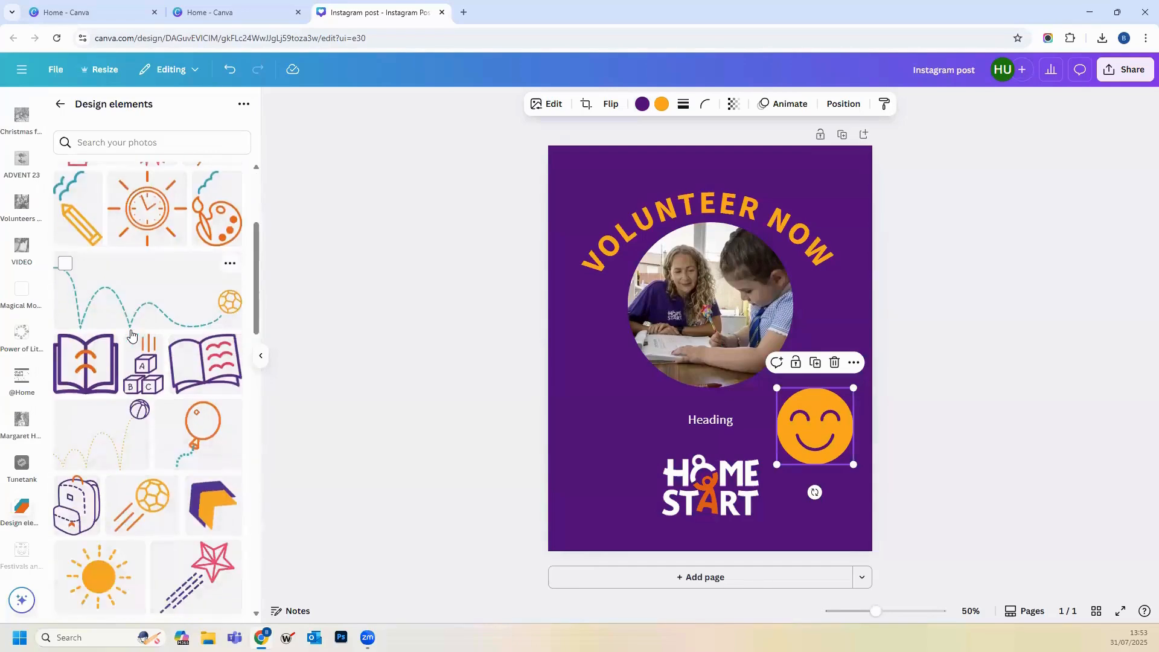
scroll(132, 336, down, 2)
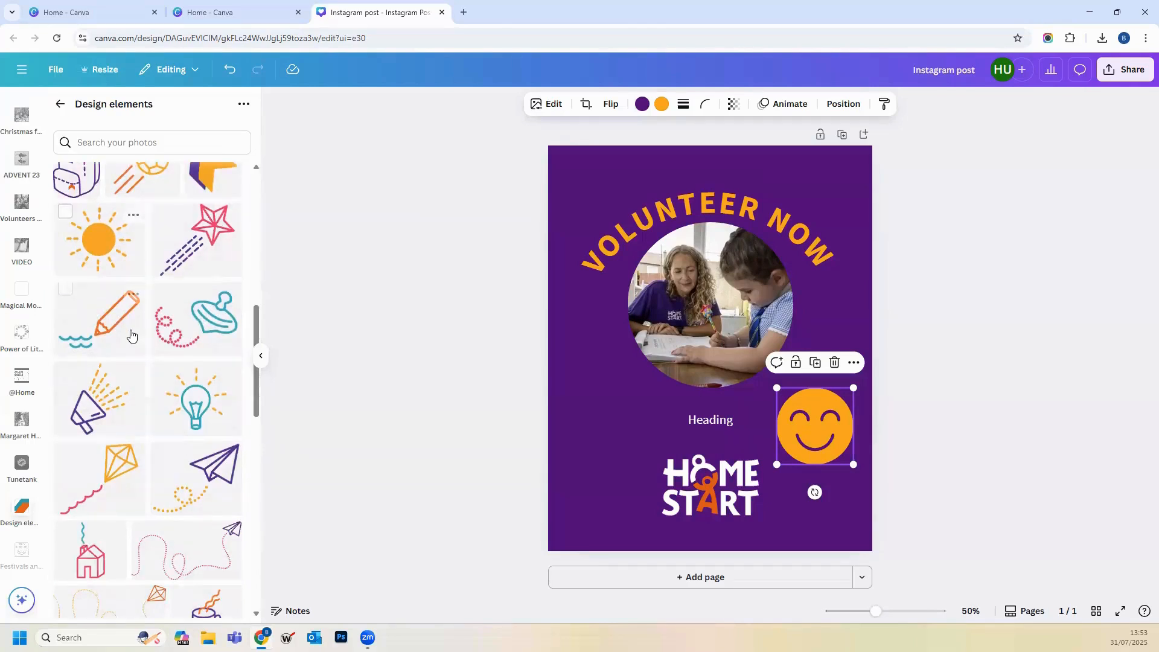
scroll(131, 336, down, 3)
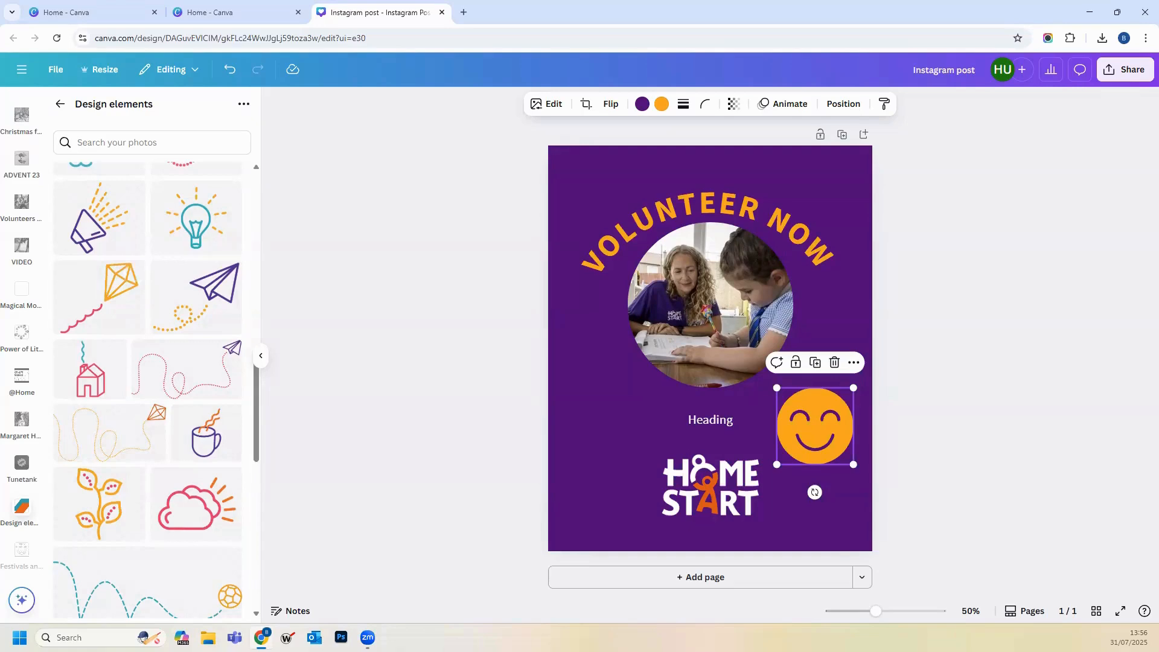
Step: Search the elements library's graphics for "happy easter"
scroll(23, 199, up, 5)
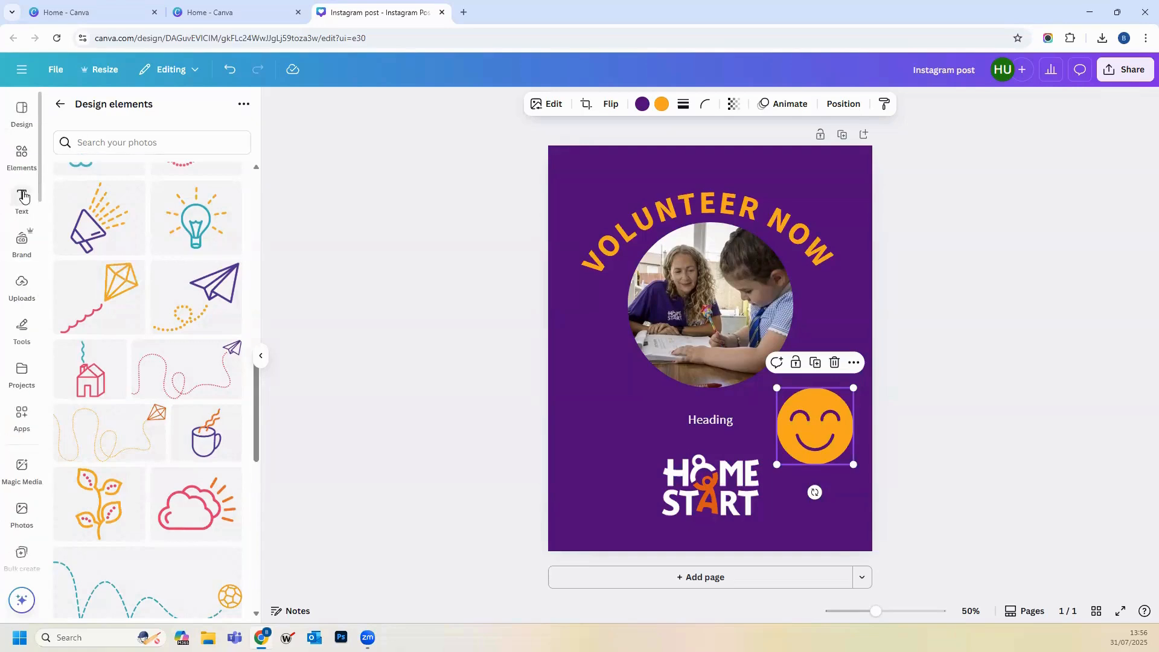
click(21, 154)
click(150, 111)
key(ctrl+a)
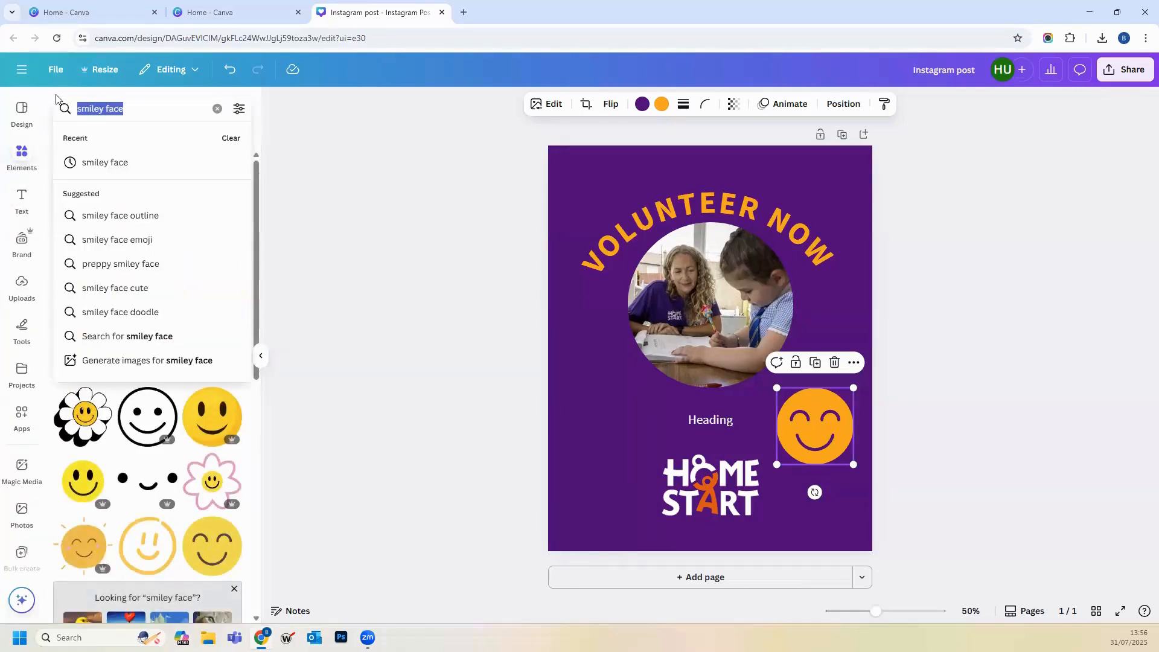
text(happ)
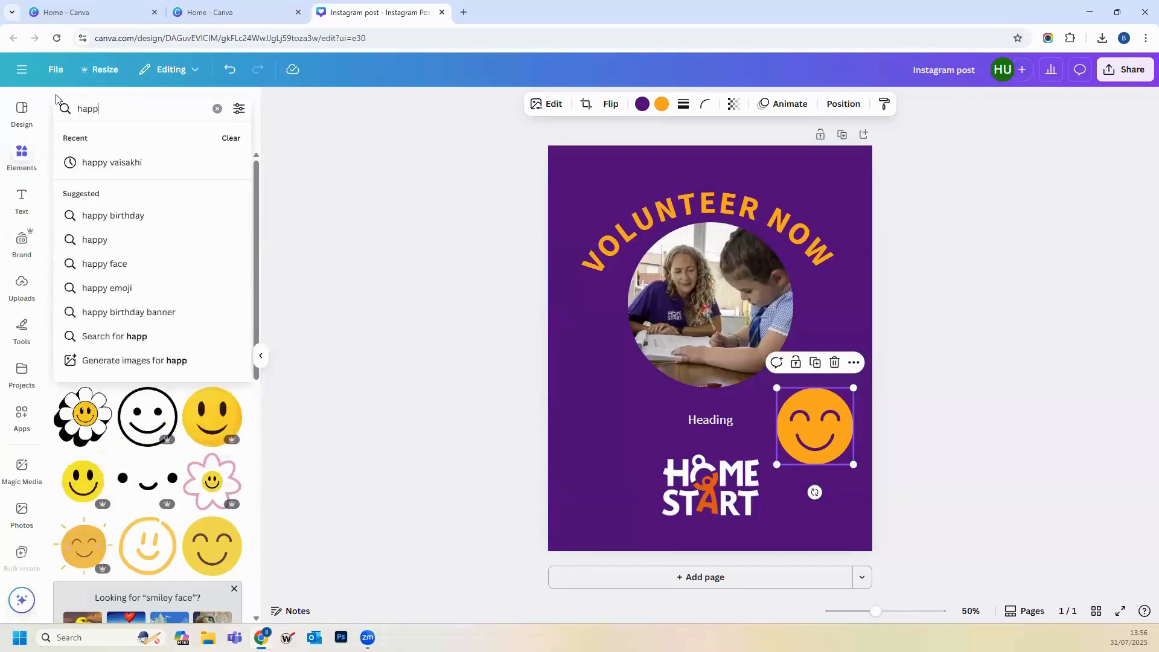
text(y easter)
key(Return)
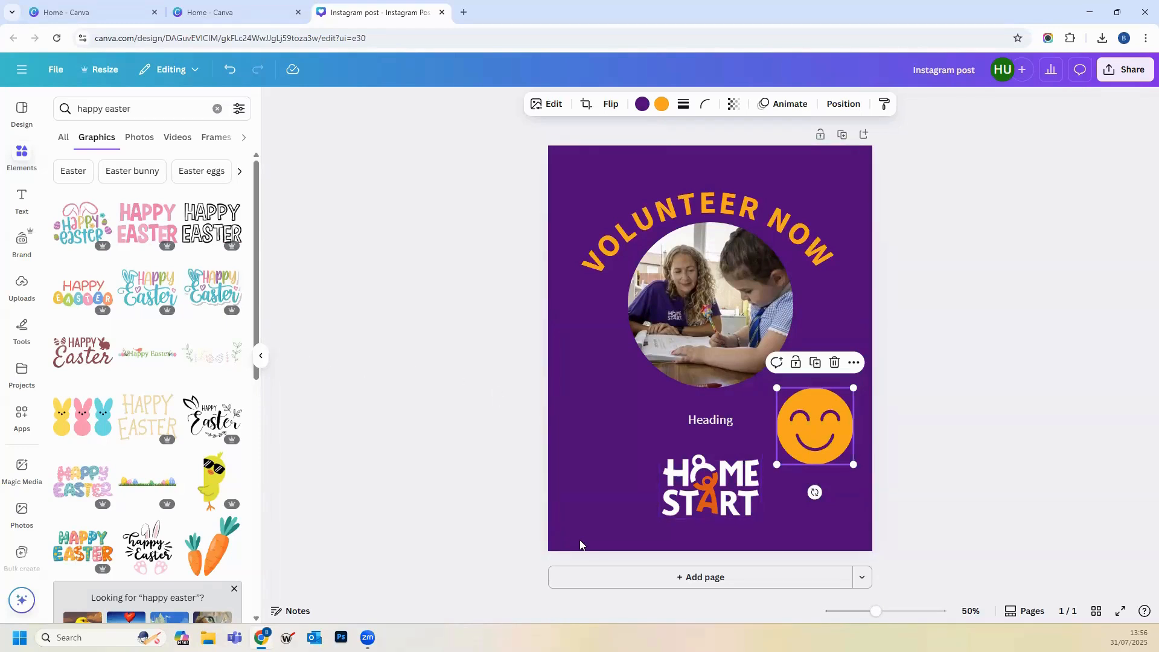
Step: Add a blank second page and place the Happy Easter graphic with bunny ears and coloured egg letters on it
click(600, 579)
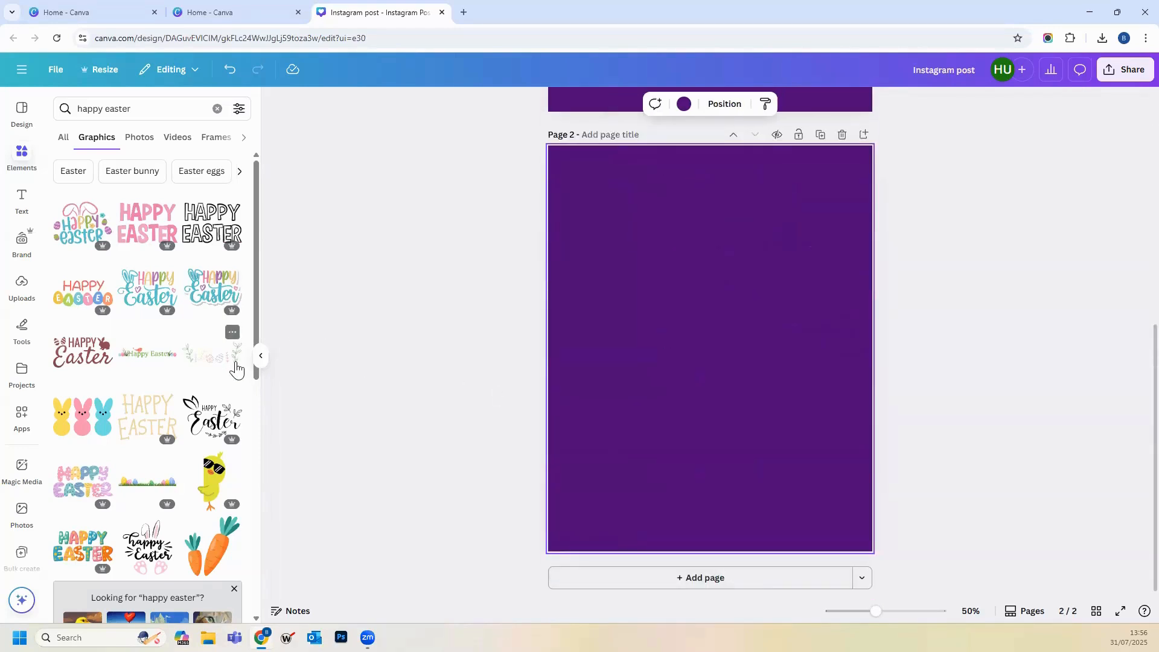
click(85, 289)
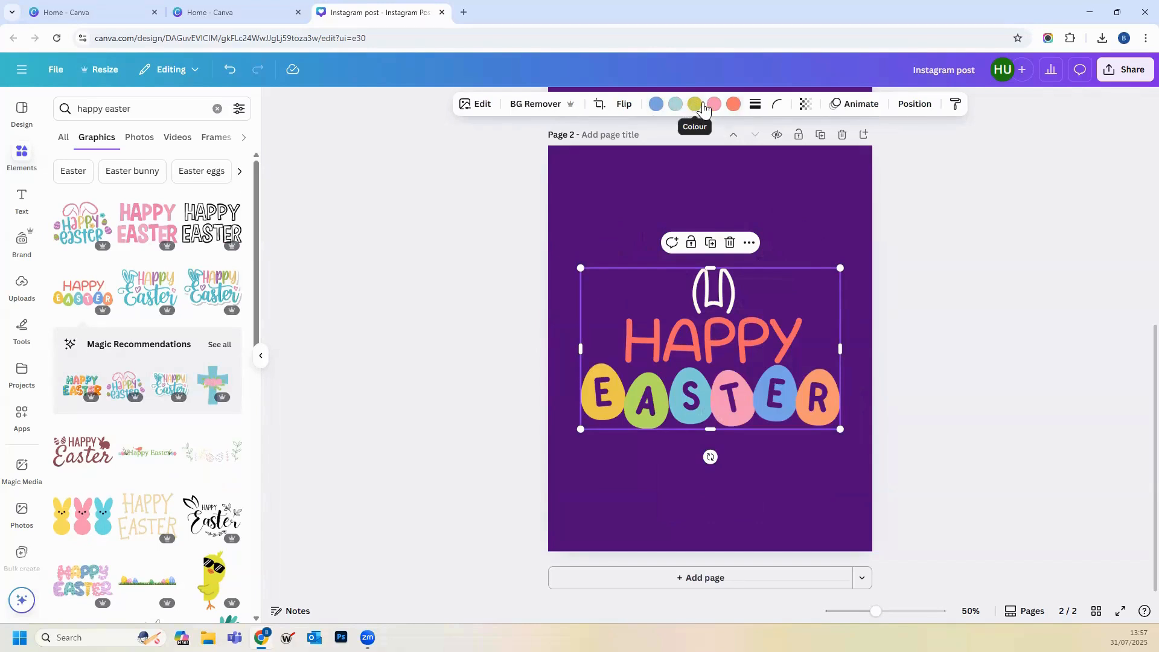
Step: Try the black outlined HAPPY EASTER lettering above the egg graphic on page 2, and remove it
click(210, 218)
drag(736, 309, 725, 214)
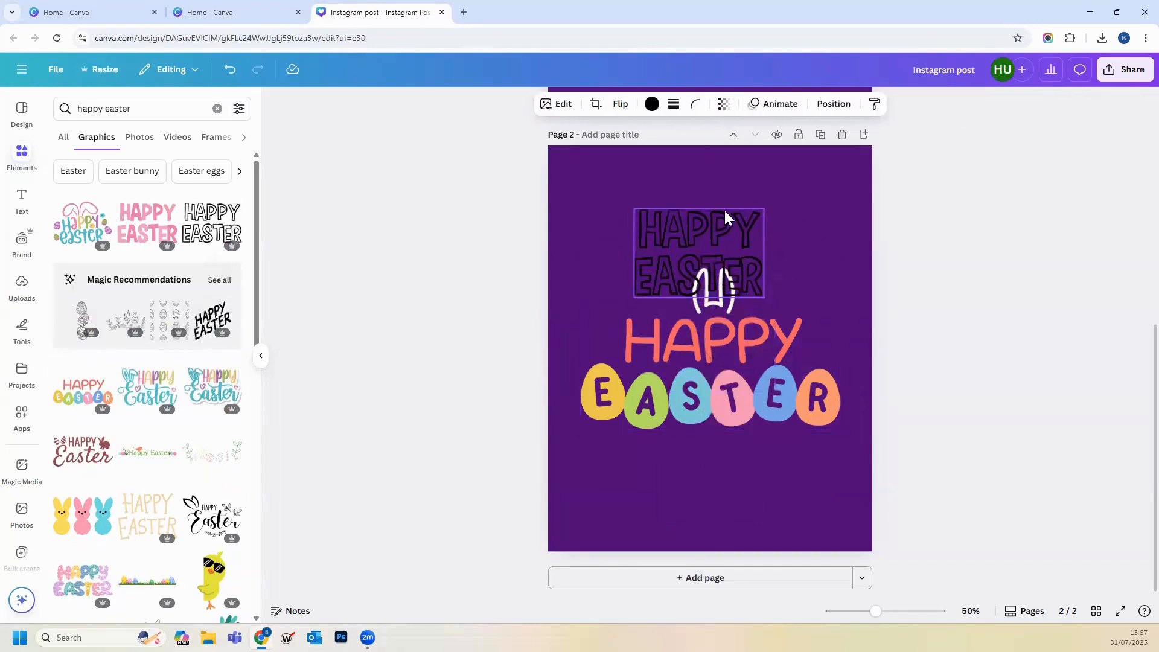
click(716, 186)
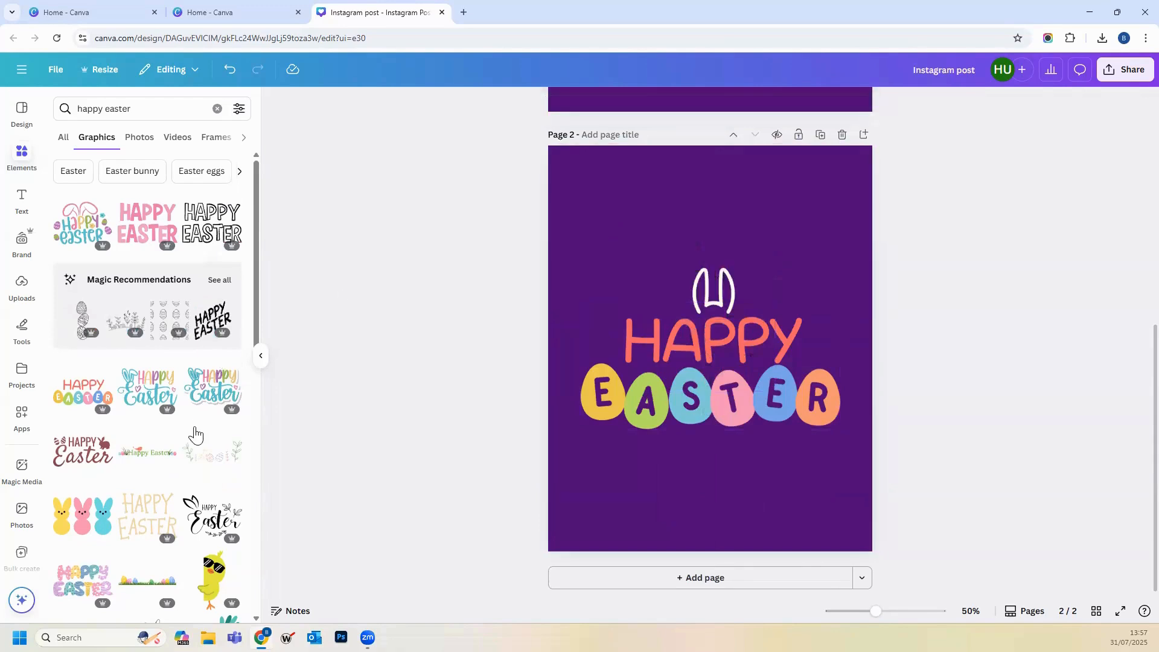
Step: Place the black script Happy Easter graphic above the egg lettering and the leaf-and-egg border graphic below it
click(223, 510)
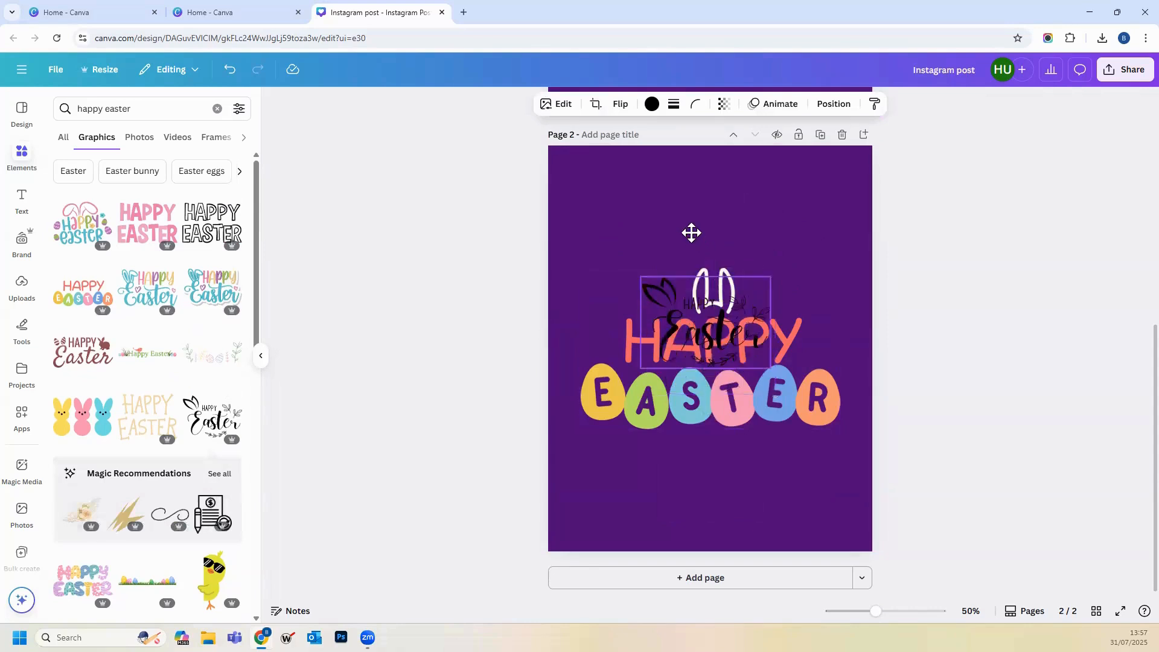
drag(692, 233, 681, 213)
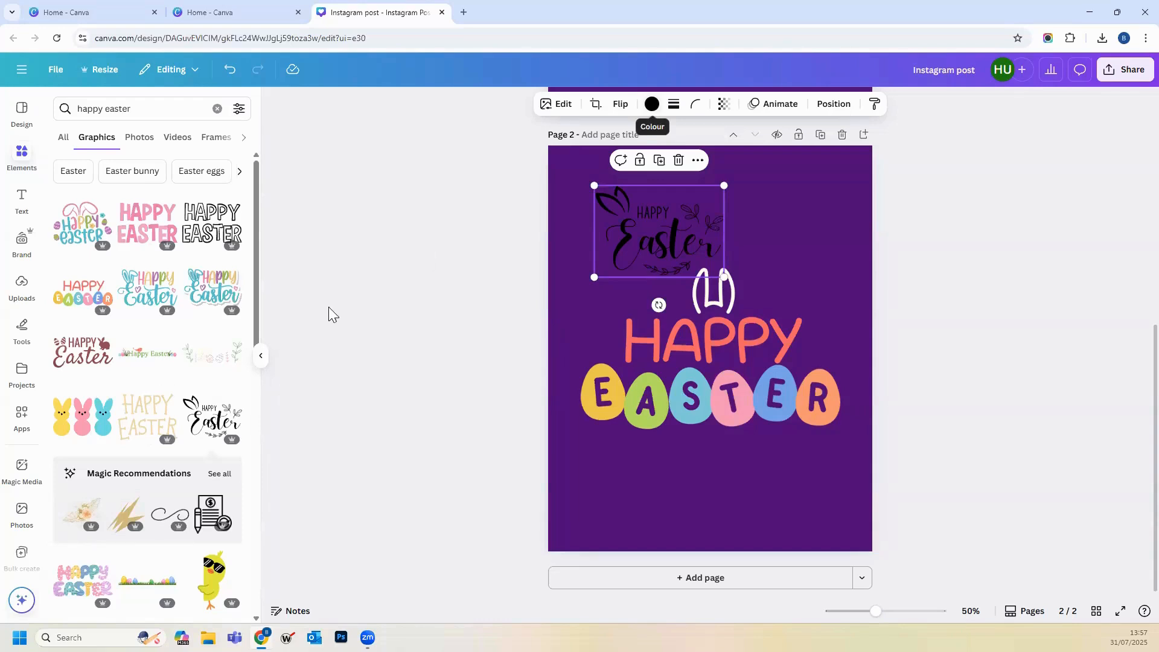
click(208, 356)
drag(734, 351, 741, 465)
Step: Try the two-carrots graphic on page 2, remove it, and delete the whole page
scroll(121, 381, down, 4)
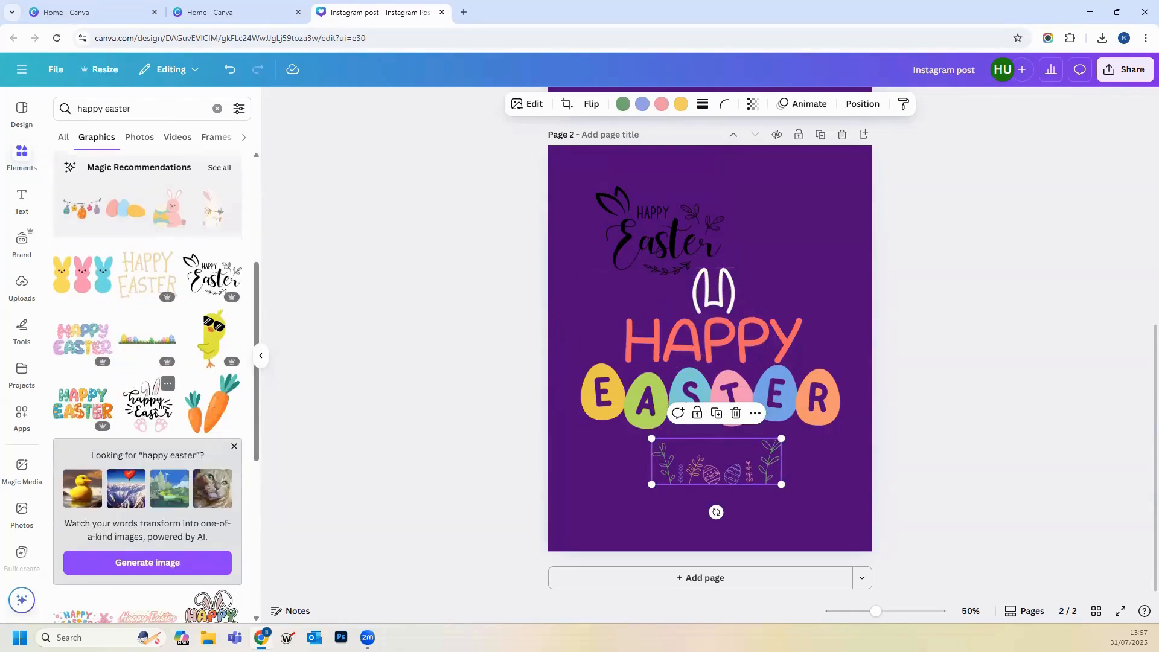
click(215, 411)
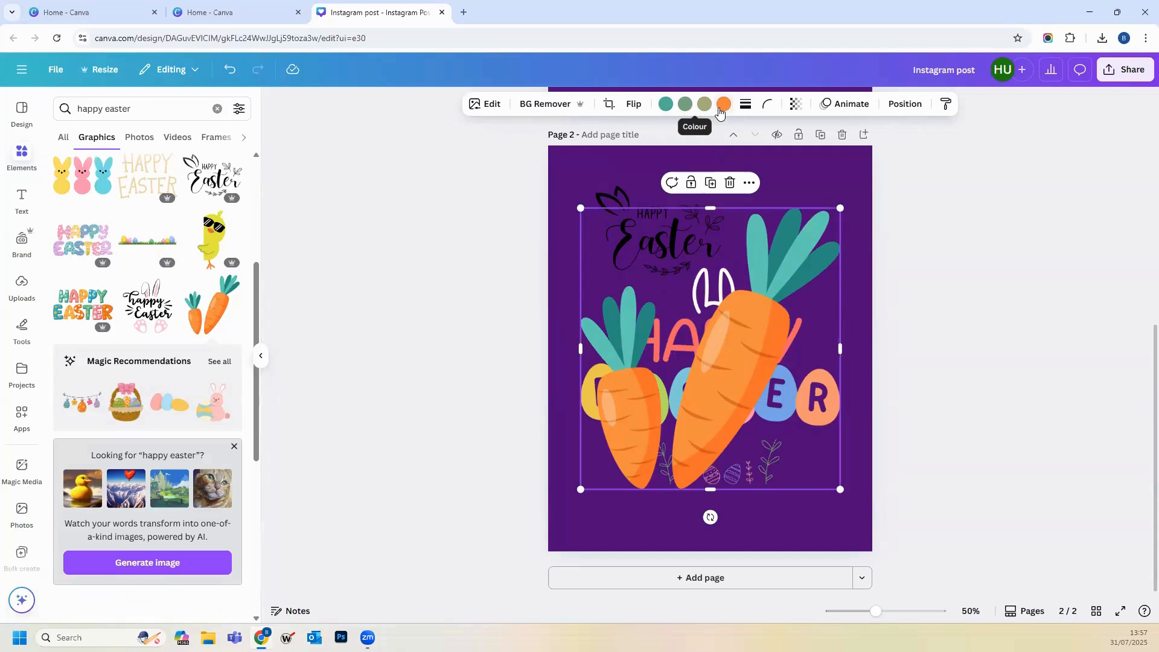
click(730, 182)
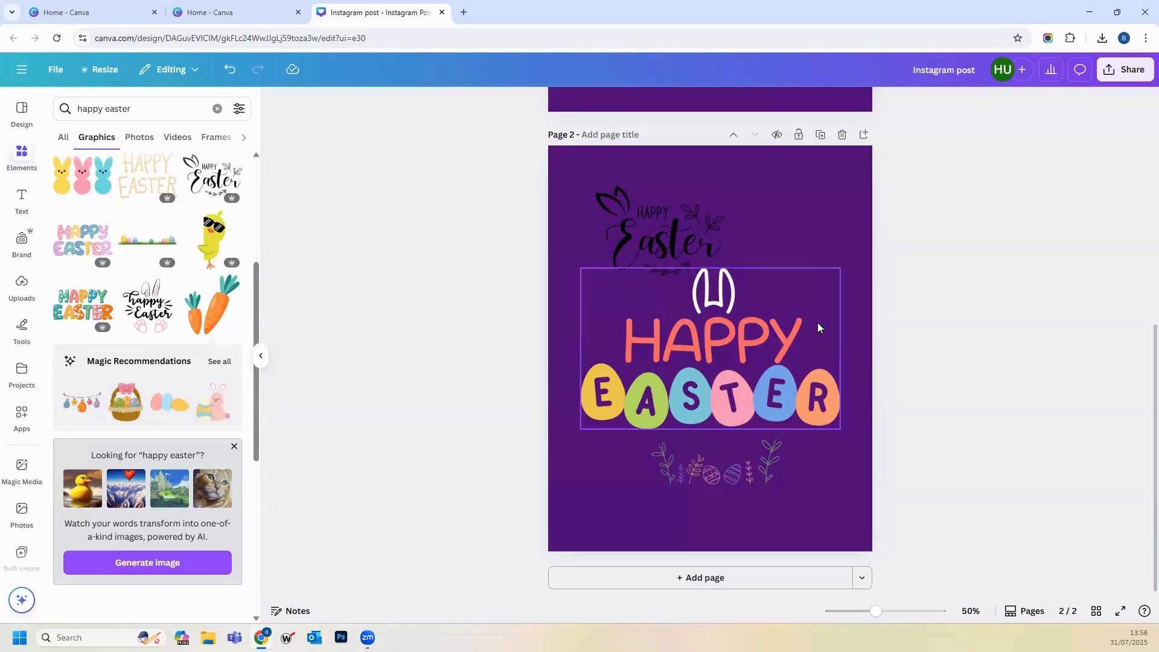
click(842, 136)
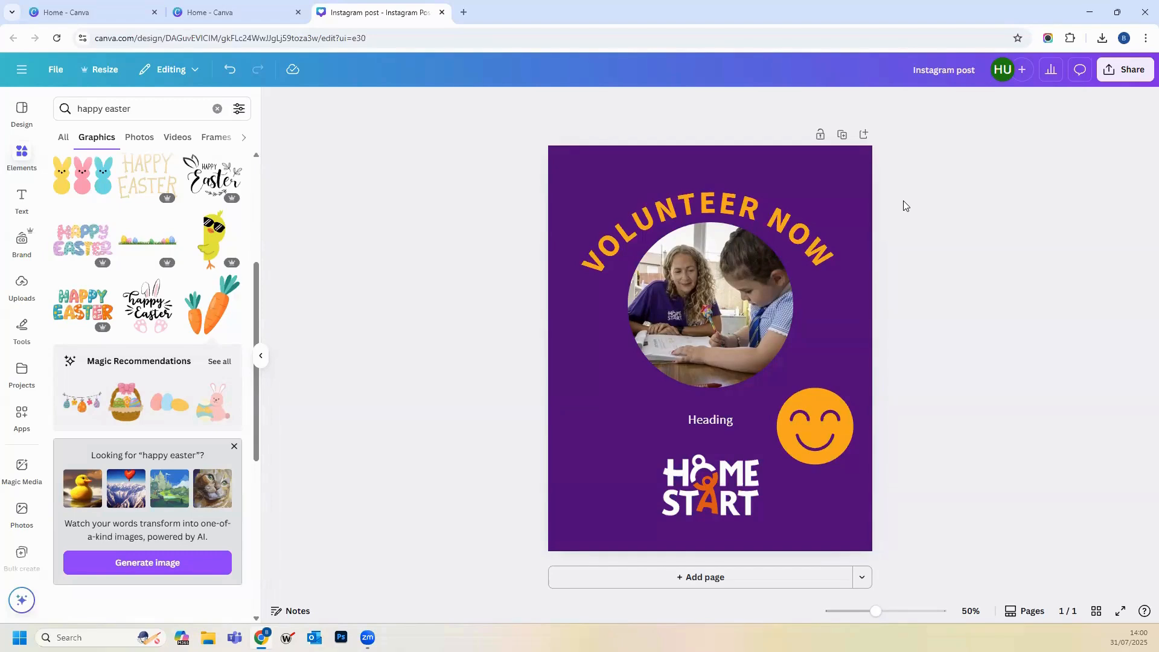
Step: Add a blank second page and go back to the HSUK brand kit overview
click(659, 586)
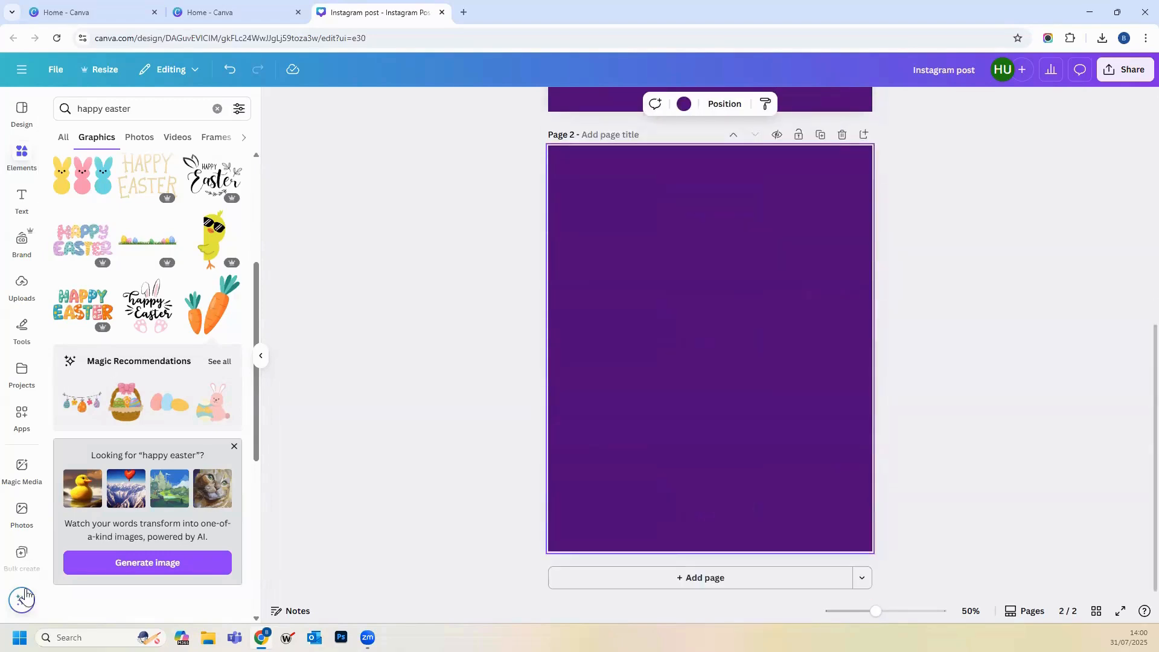
scroll(18, 486, down, 1)
scroll(18, 483, down, 5)
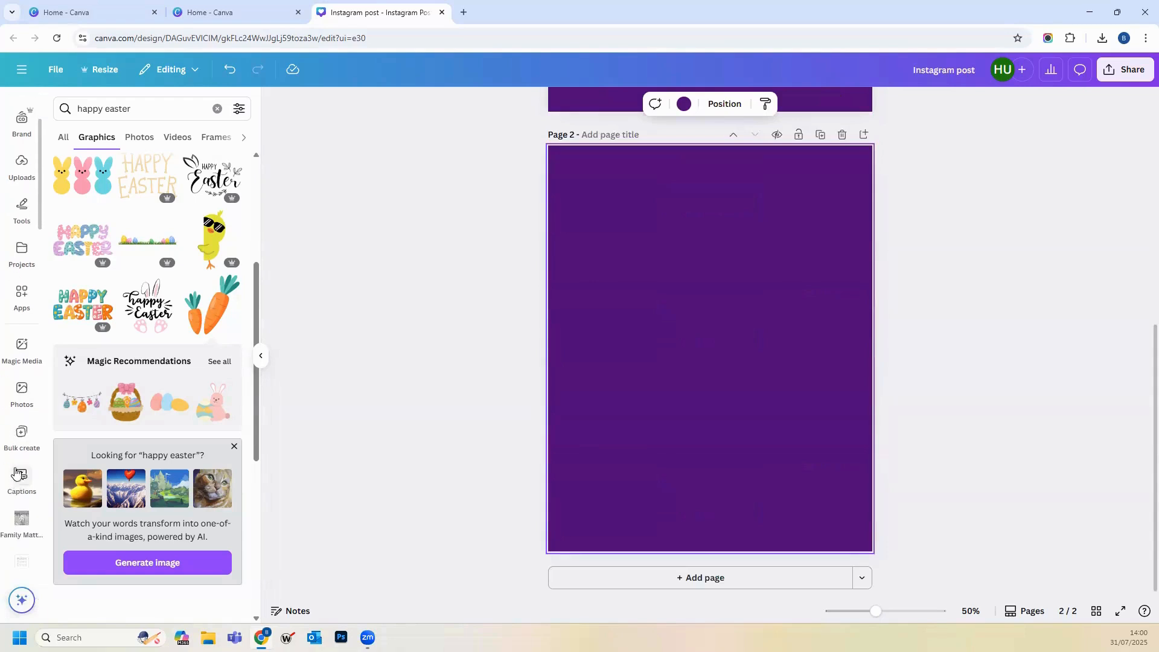
scroll(31, 456, up, 5)
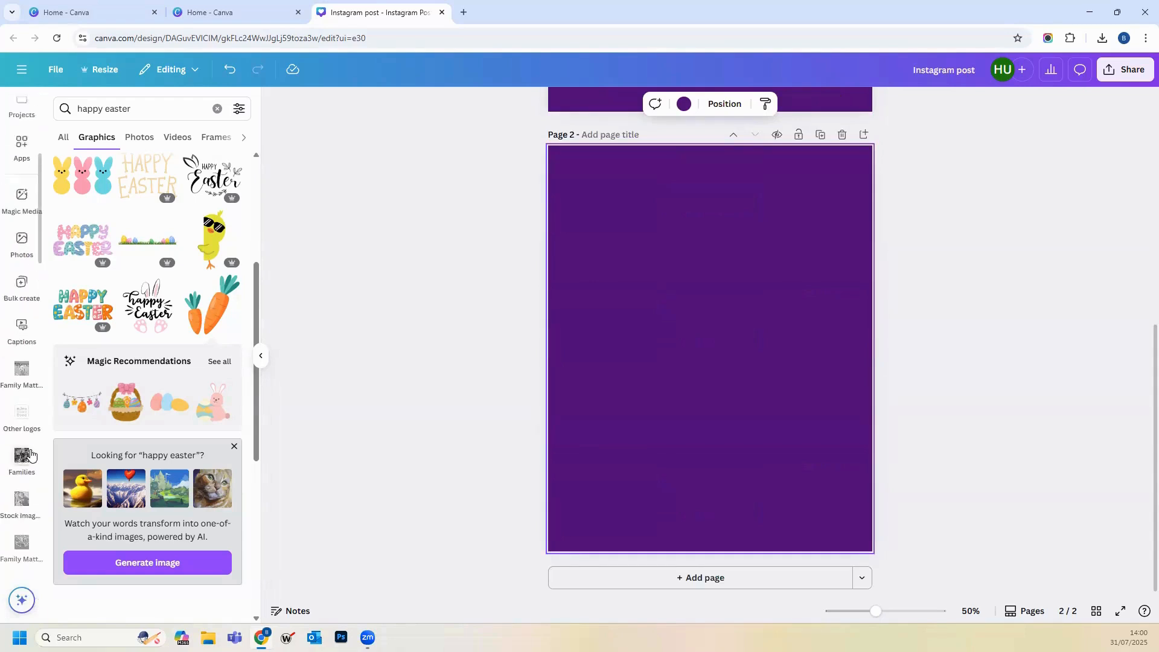
click(28, 188)
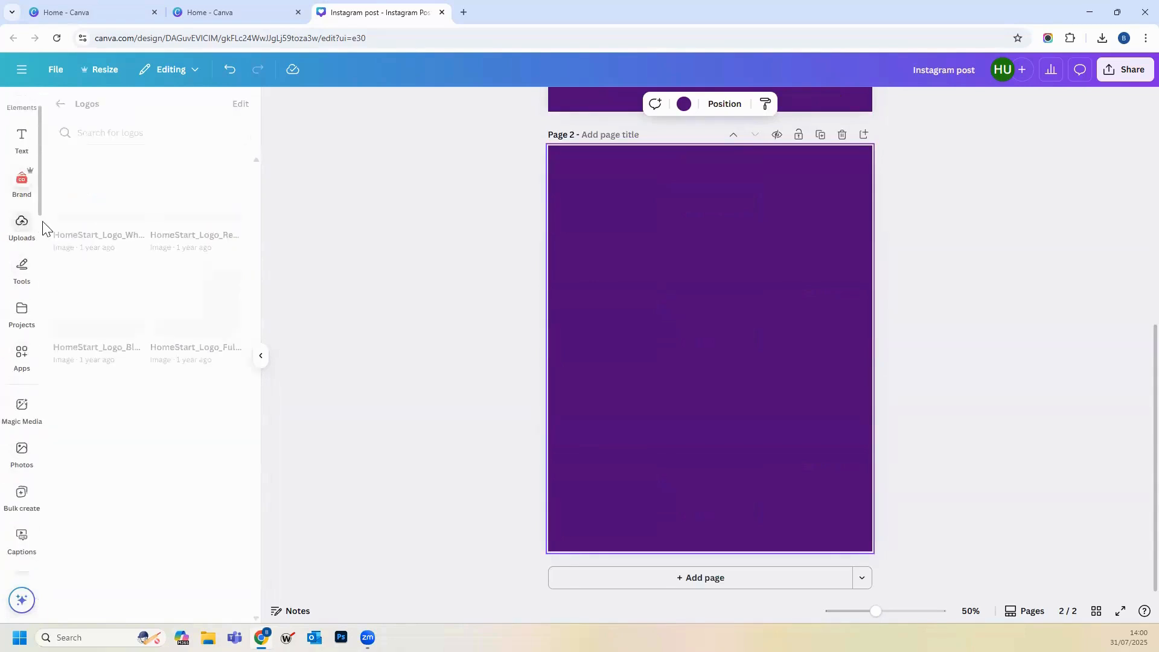
click(66, 107)
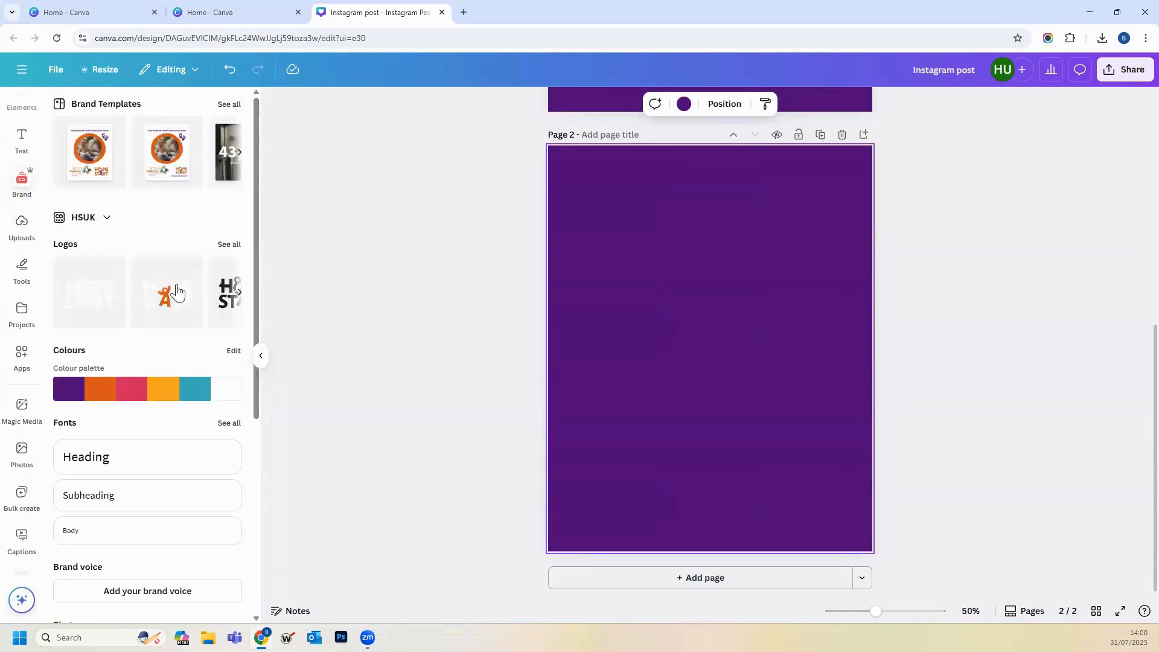
Step: Add the orange letter L from the brand kit graphics to page 2, scaled down near the page's upper-left corner
scroll(165, 326, down, 5)
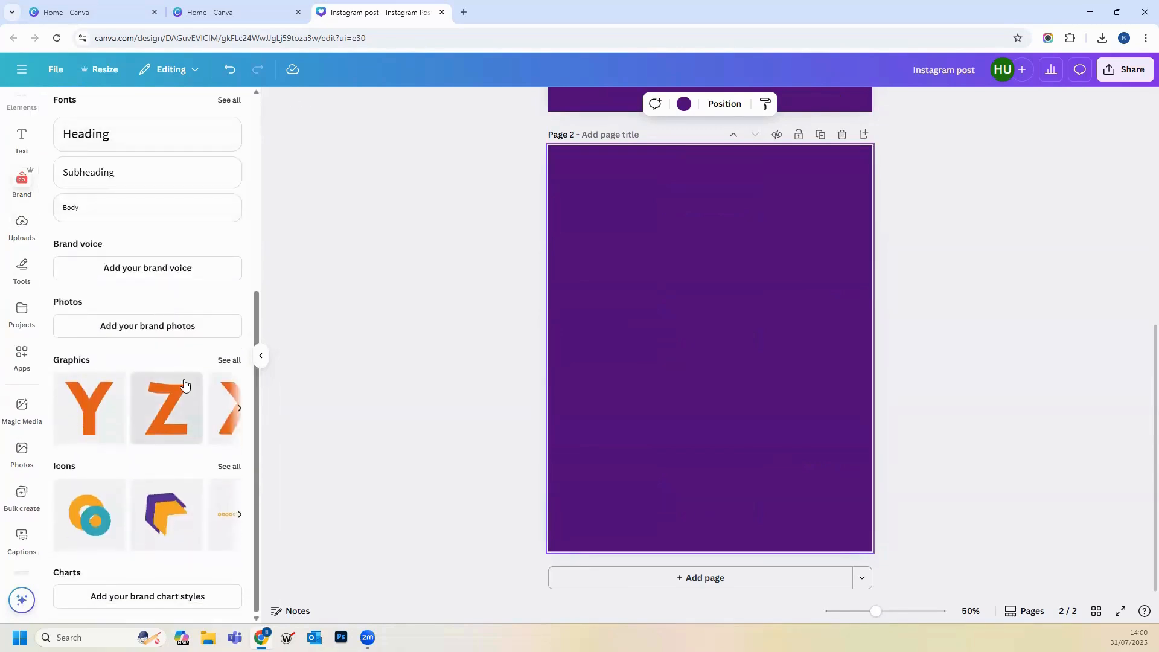
click(228, 360)
scroll(170, 355, down, 8)
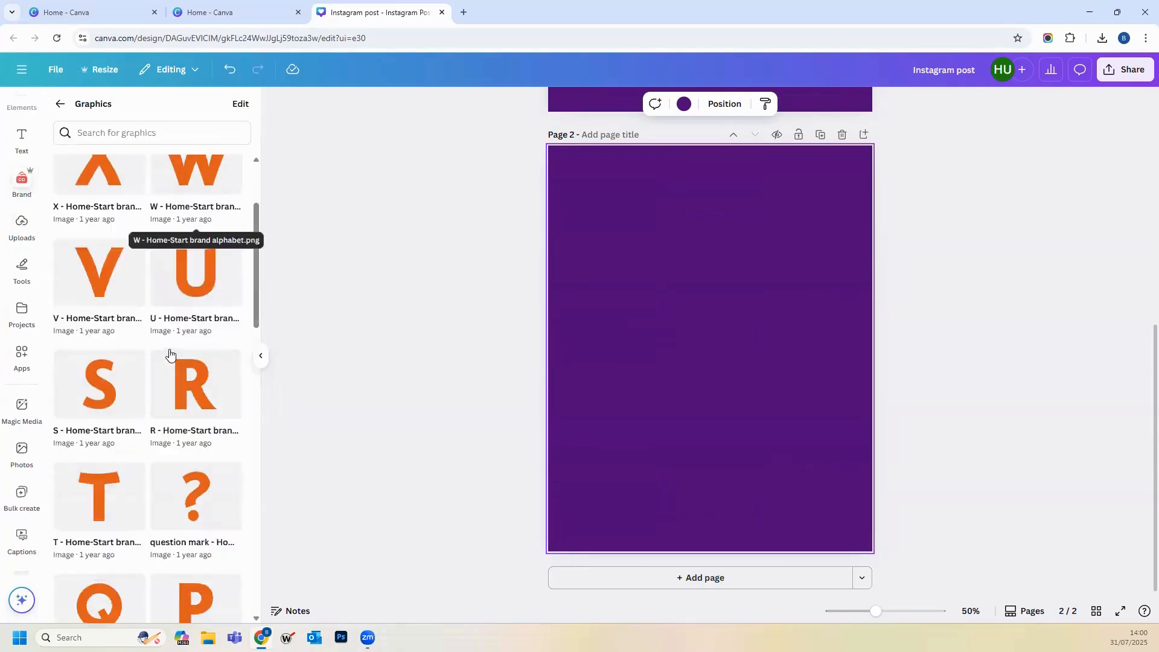
scroll(169, 355, down, 2)
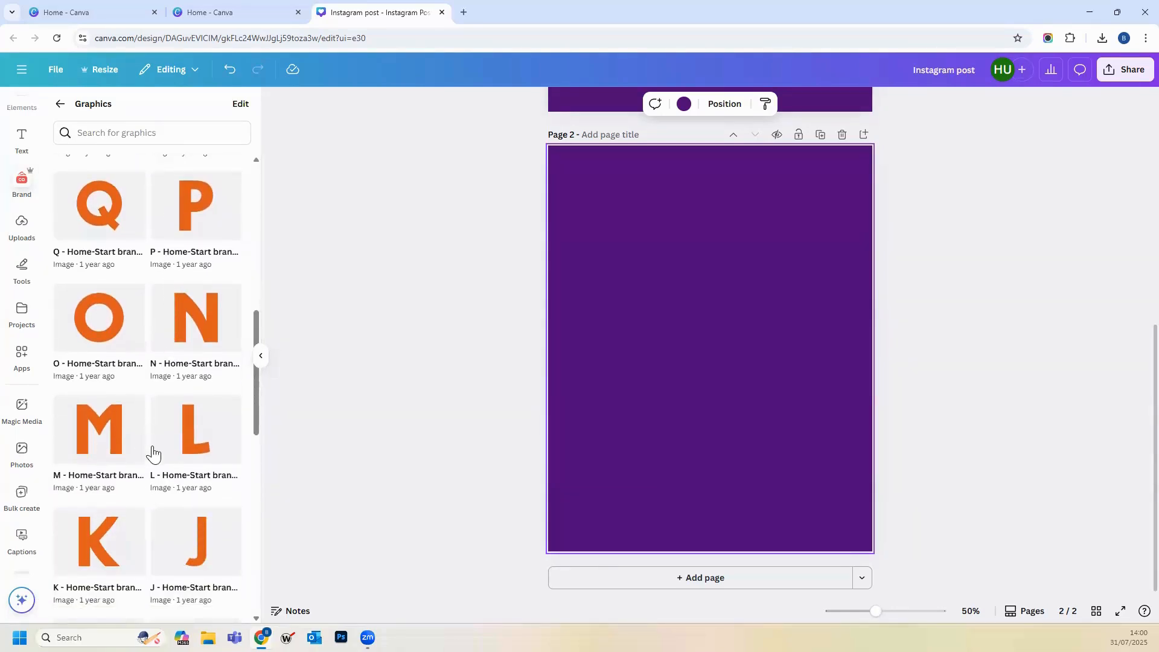
click(181, 436)
drag(767, 450, 678, 291)
drag(646, 225, 591, 172)
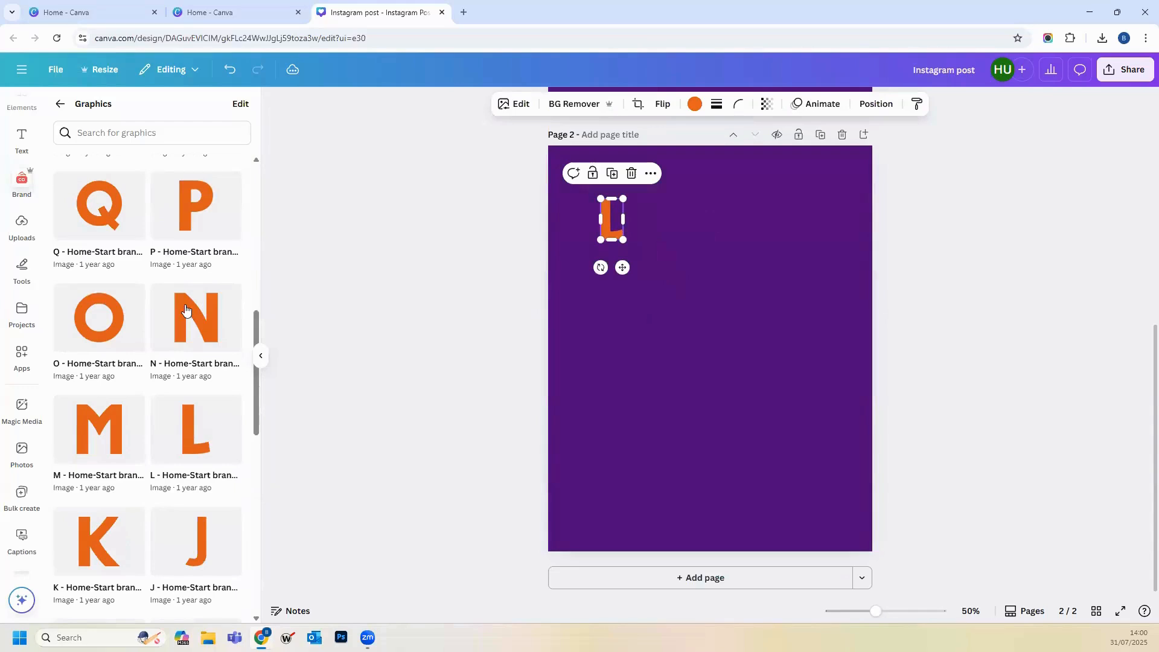
Step: Add the orange brand letters I and F, scaled to the L's height and lined up beside it
scroll(186, 309, up, 5)
scroll(181, 308, down, 10)
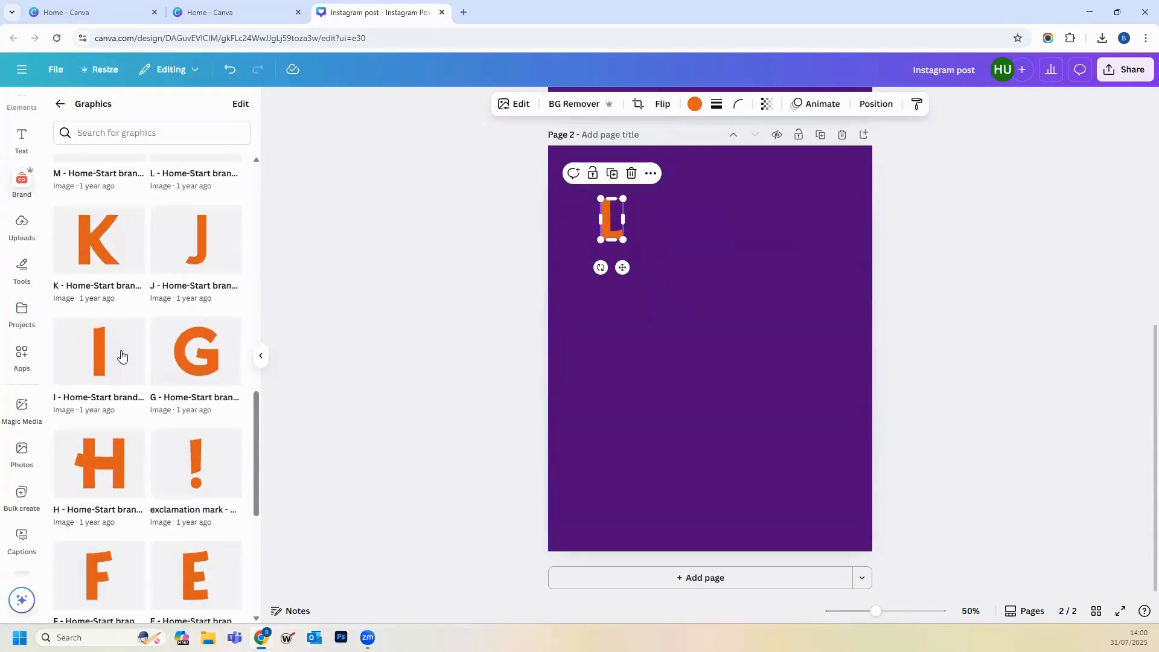
click(127, 365)
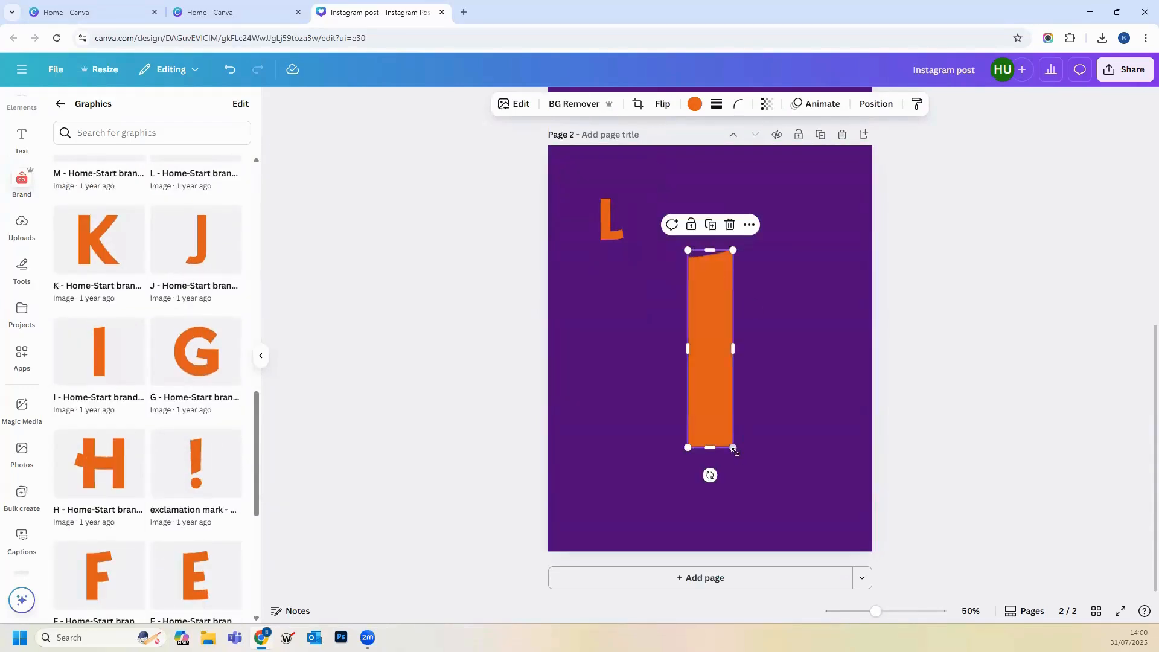
drag(735, 449, 650, 269)
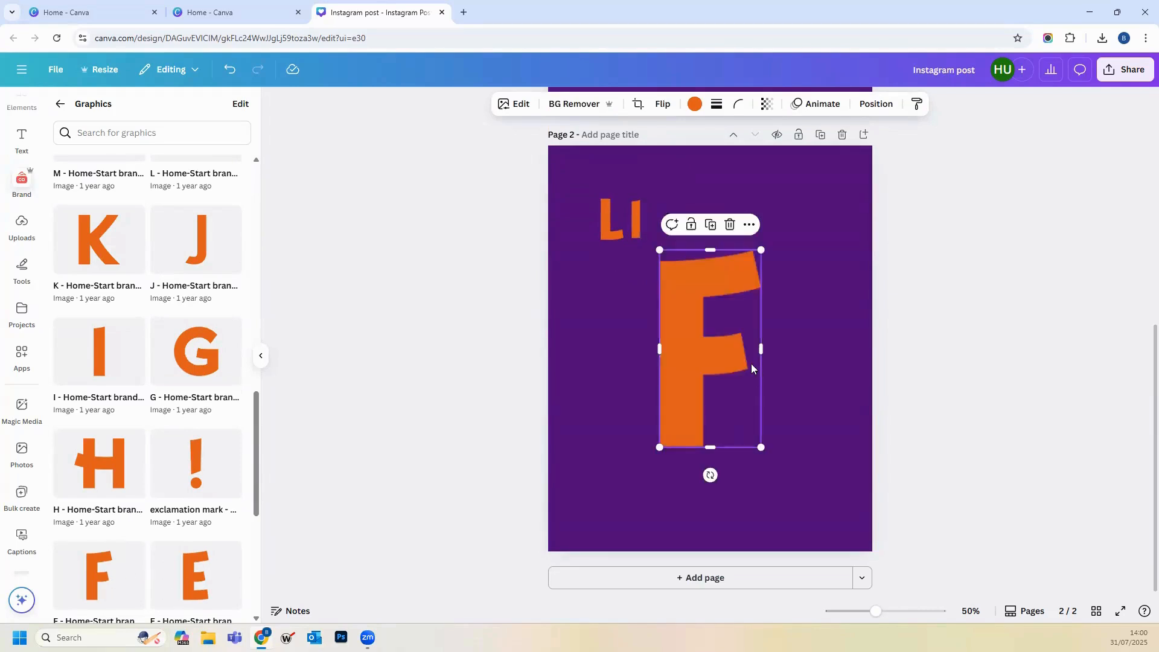
drag(686, 324, 676, 267)
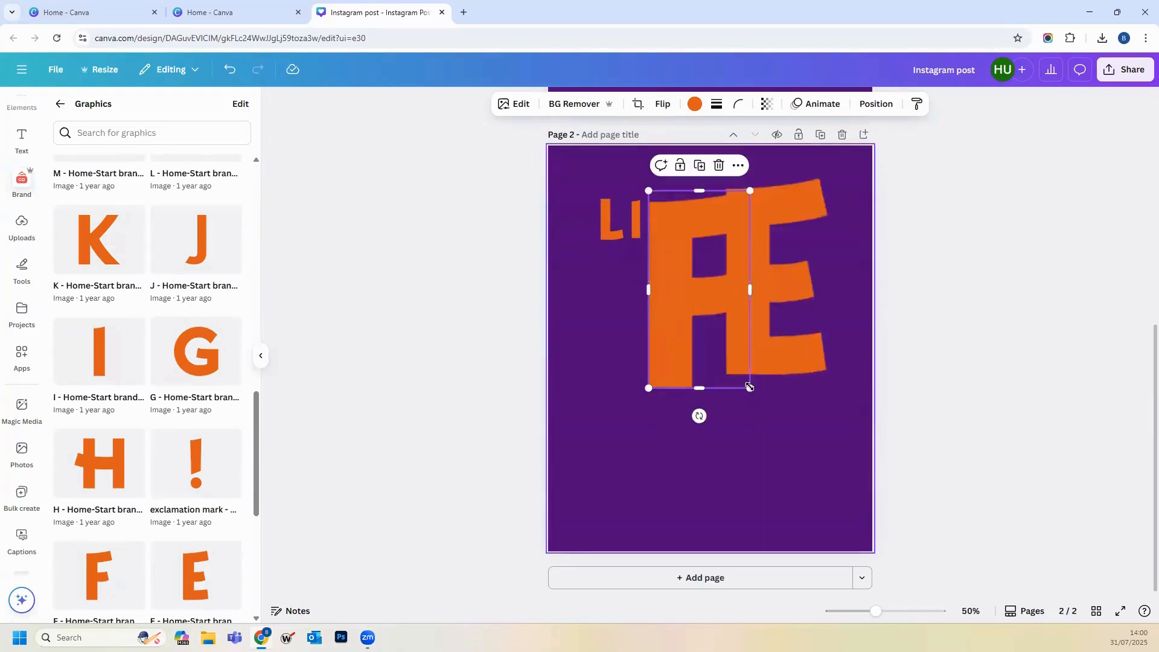
drag(751, 389, 665, 206)
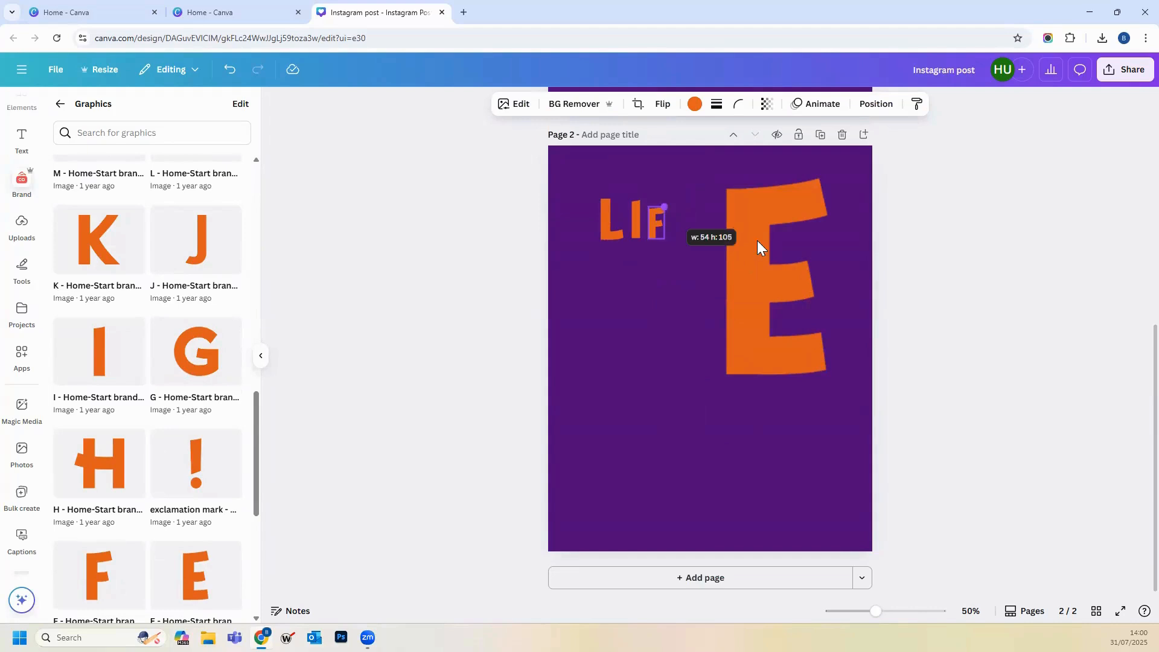
Step: Scale down the orange brand letter E and nudge it into place after the F to spell LIFE
drag(758, 244, 712, 266)
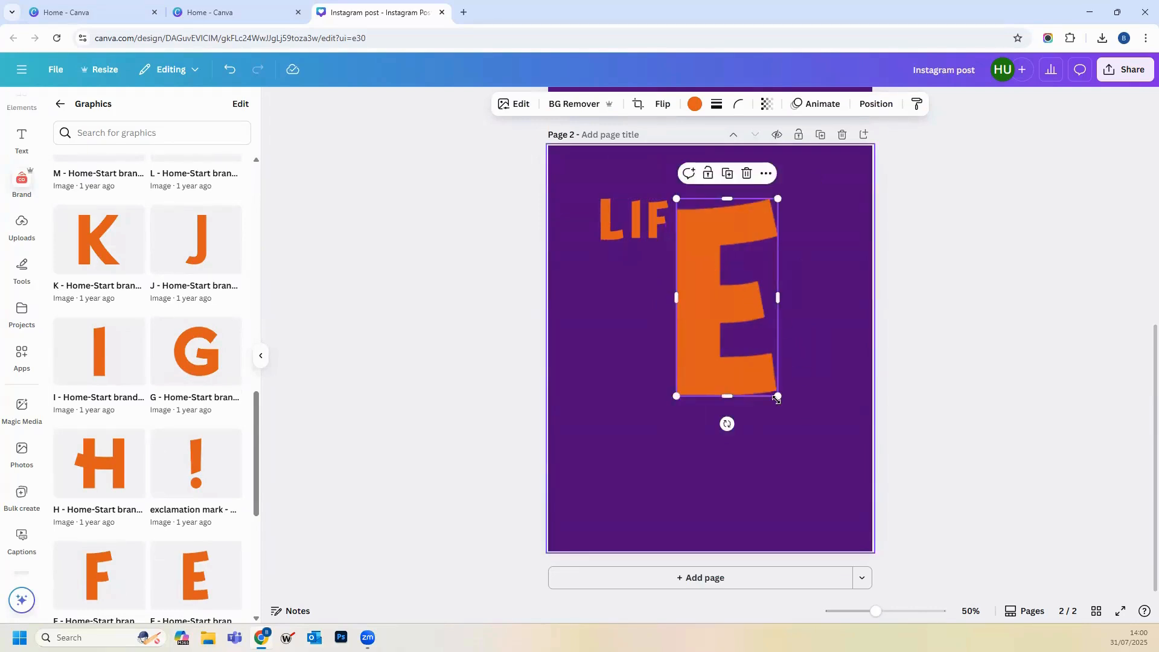
drag(777, 399, 682, 234)
click(722, 246)
key(Right)
key(Right)
key(Right)
key(Right)
key(Right)
key(Right)
key(Right)
key(Right)
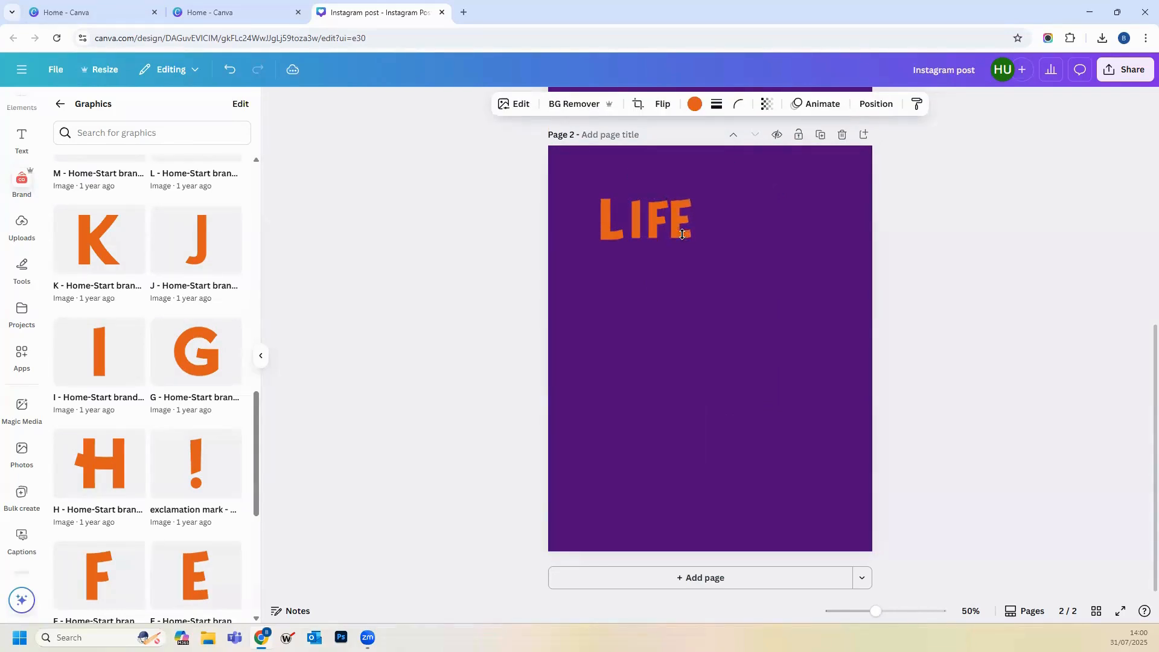
Step: Nudge the letters I and L to the right to even out the letter spacing in LIFE
click(635, 219)
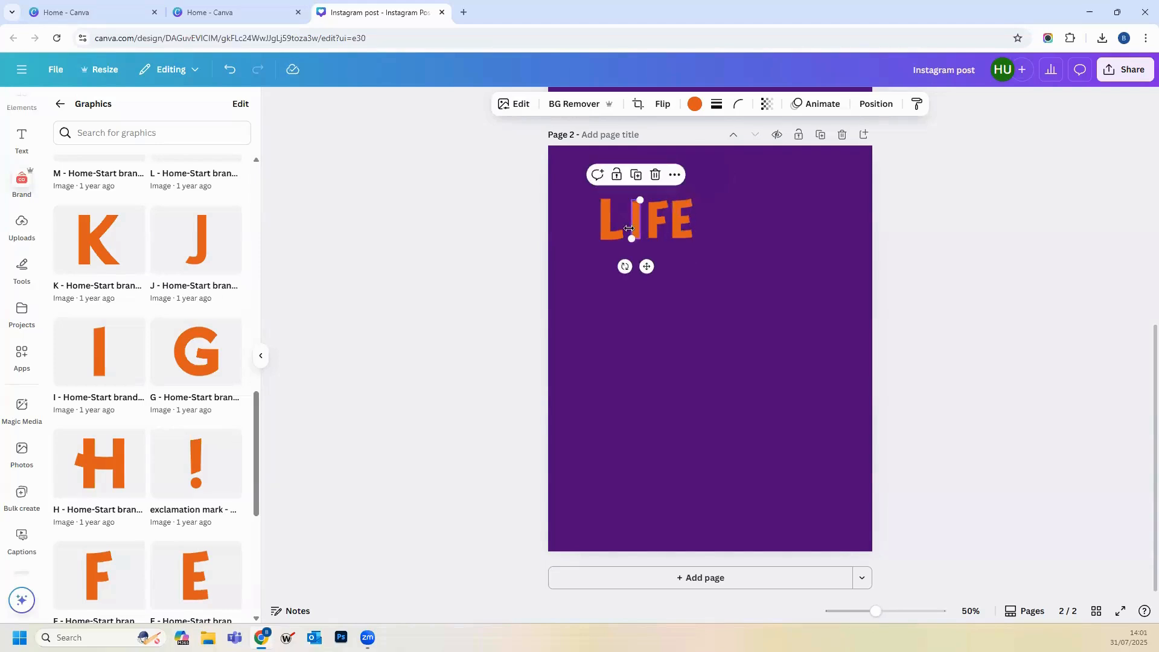
key(Right)
key(Right)
key(Right)
key(Right)
key(Right)
key(Right)
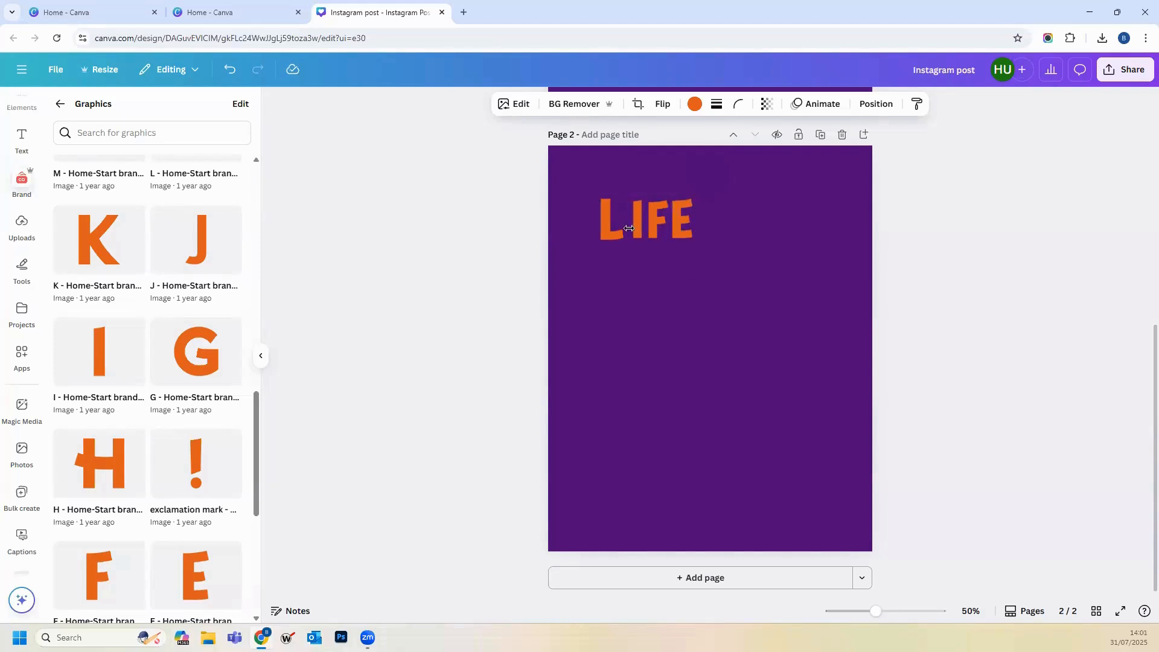
click(603, 235)
key(Right)
key(Right)
key(Right)
key(Right)
key(Right)
key(Right)
key(Right)
key(Right)
key(Right)
key(Right)
key(Right)
key(Right)
key(Right)
key(Right)
key(Right)
key(Right)
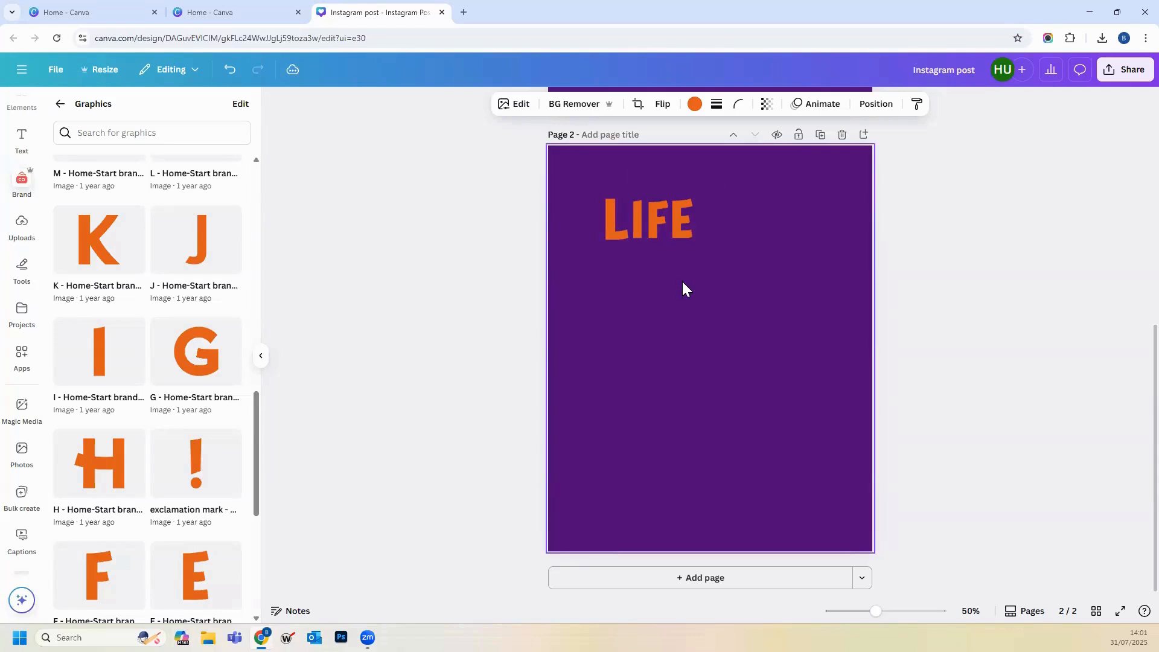
drag(628, 199, 626, 202)
click(712, 249)
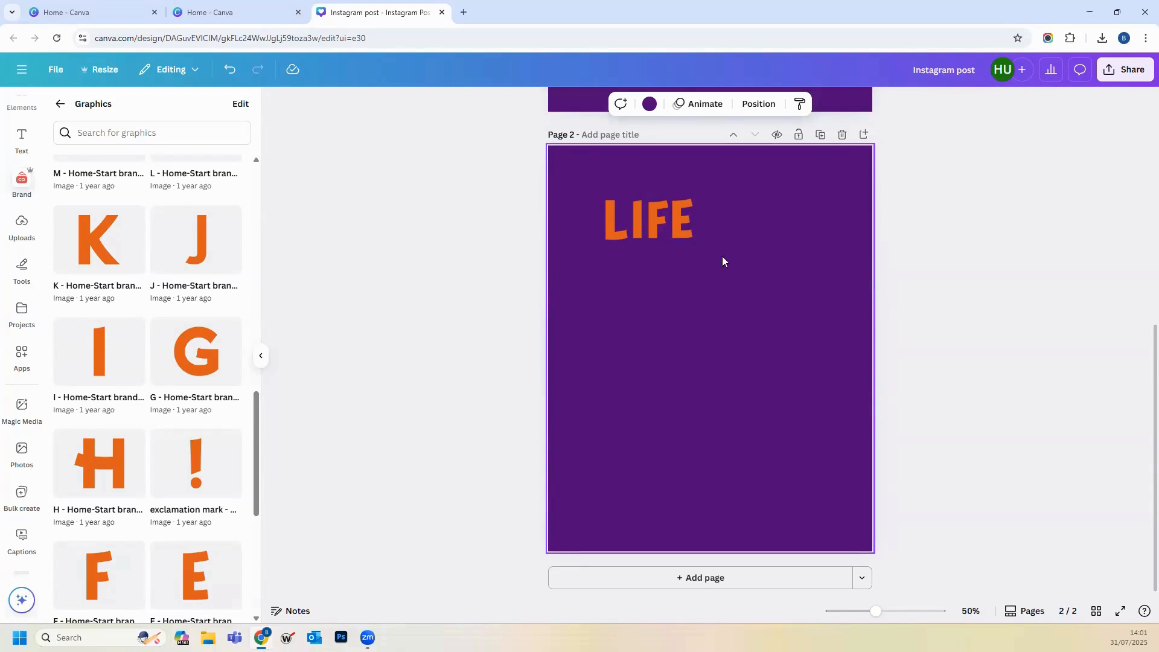
Step: Group the four LIFE letters and move the group closer to the page's upper-left corner
drag(722, 256, 598, 198)
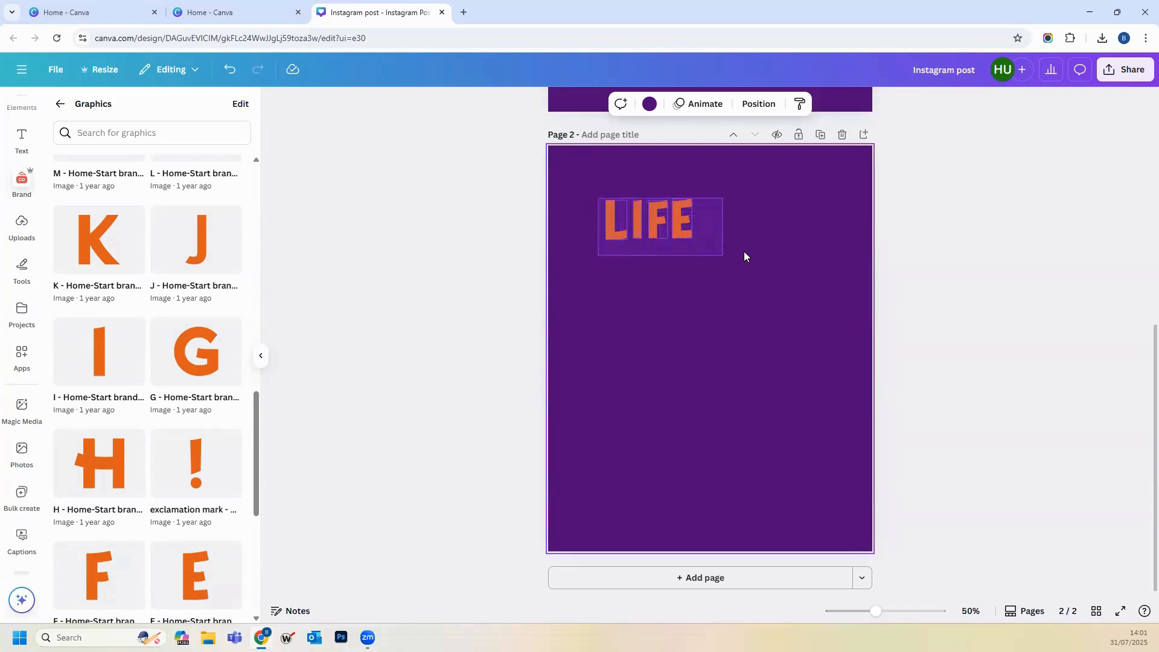
click(714, 253)
drag(710, 252, 590, 195)
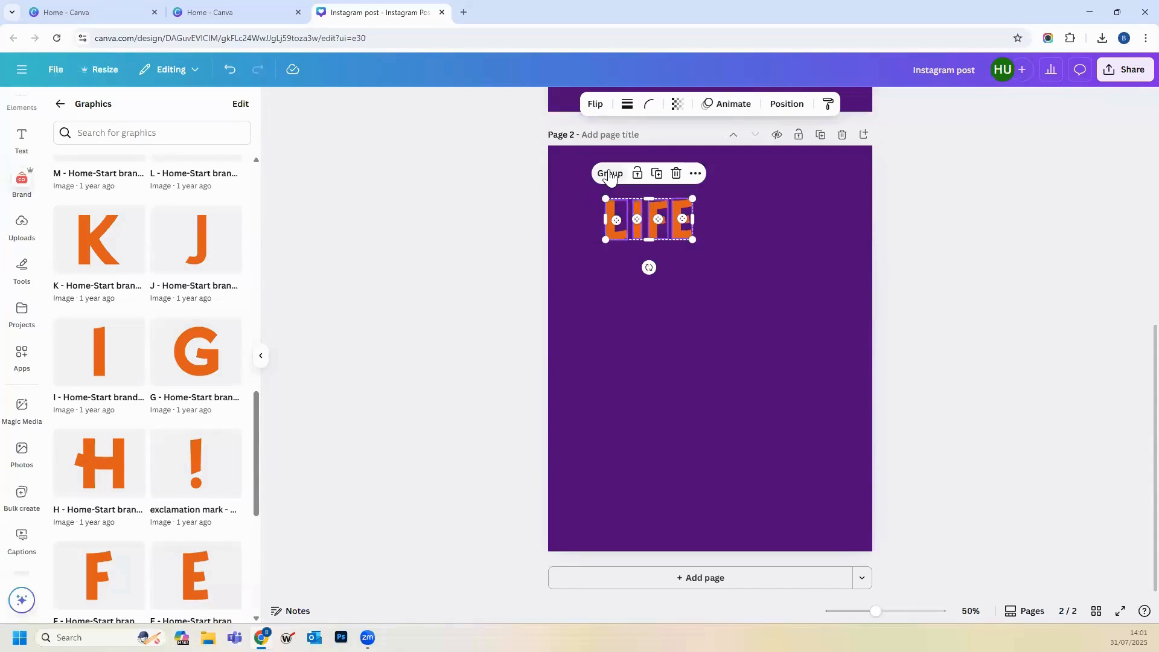
click(609, 175)
drag(658, 222, 637, 199)
click(644, 198)
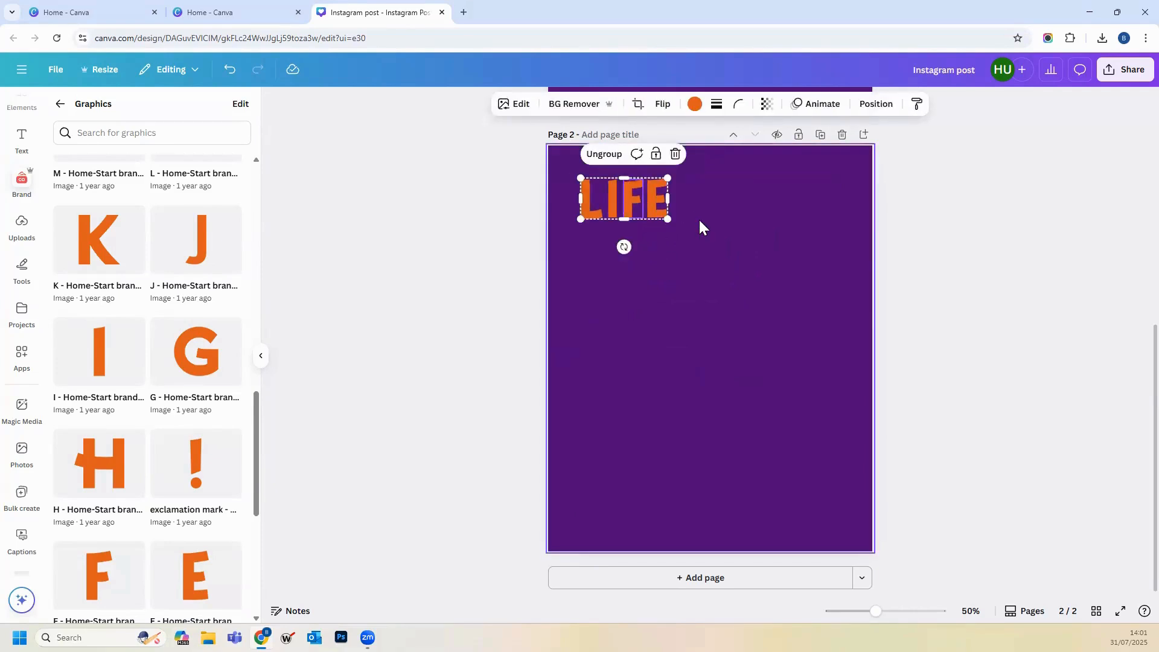
Step: Duplicate the LIFE group, place the copy below and to the right of the original, and show its further options
key(ctrl+d)
drag(664, 213, 764, 253)
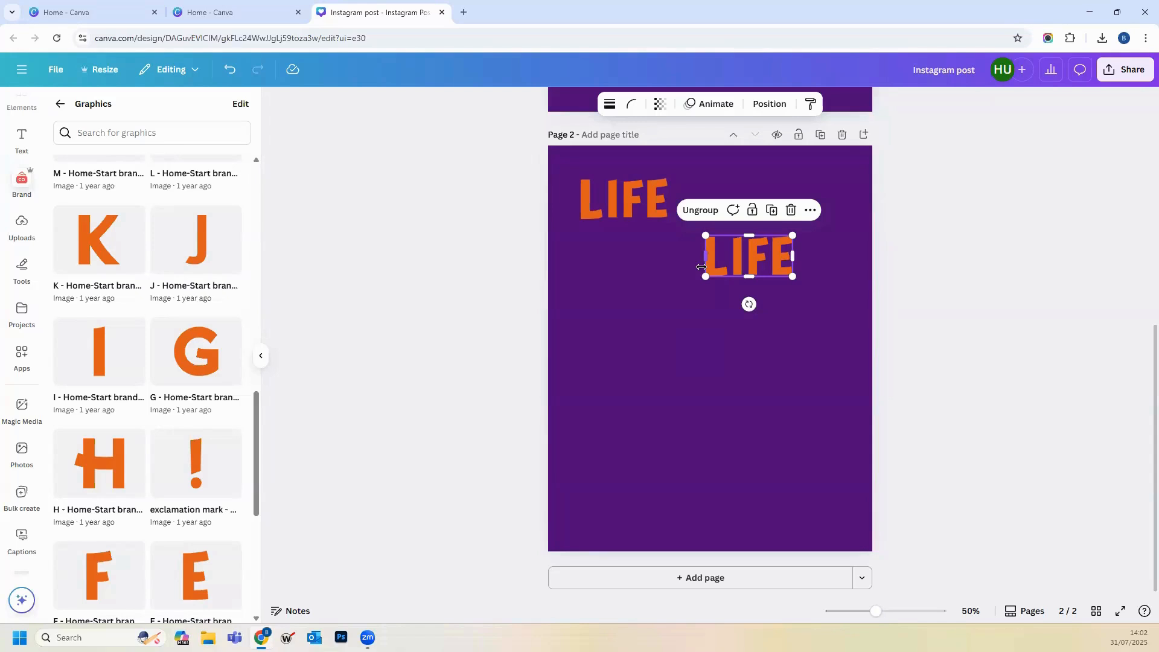
click(810, 211)
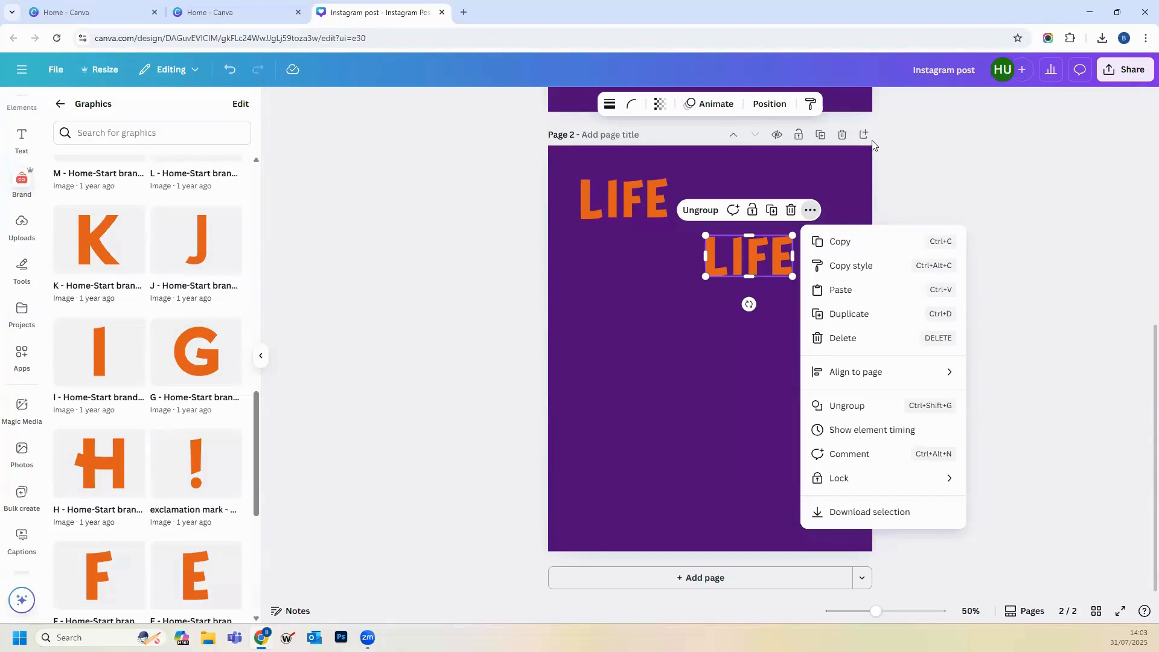
Step: Return to the home page, open the Trifold volunteer leaflet from the recent designs, and show the uploaded images
click(28, 72)
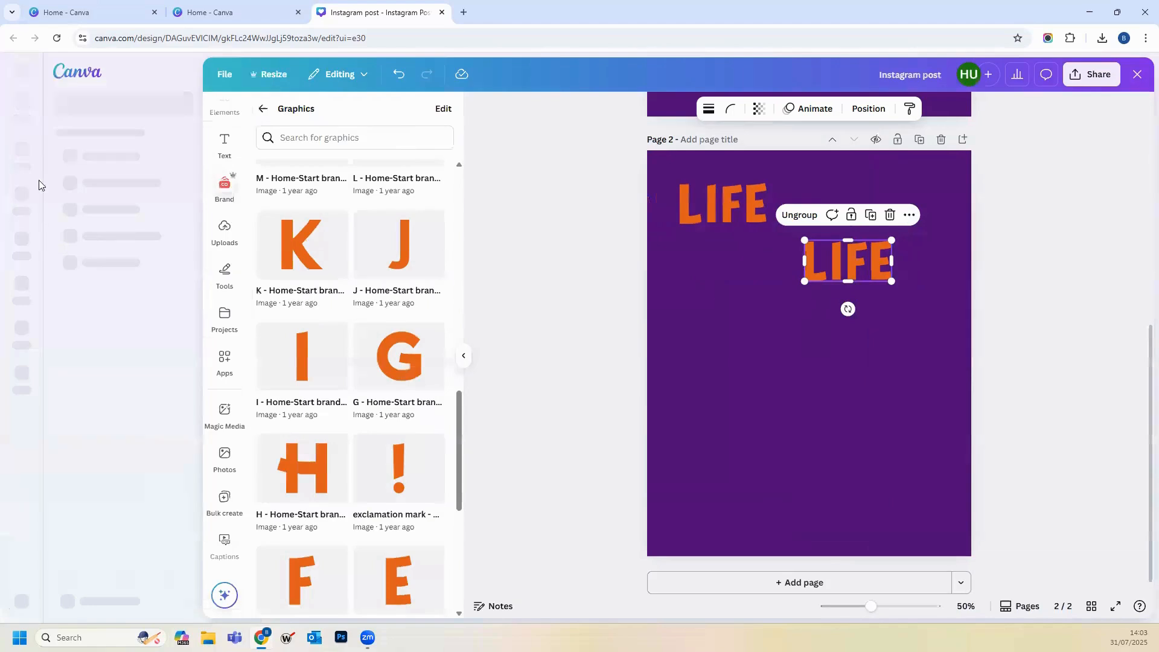
click(61, 211)
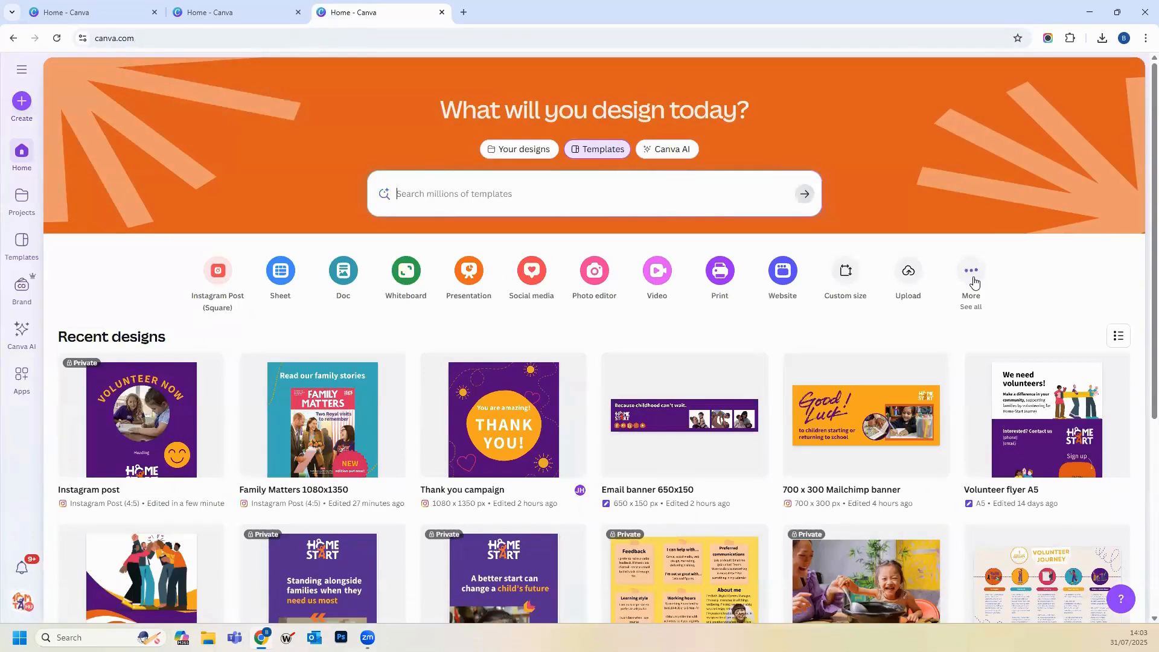
scroll(973, 278, down, 9)
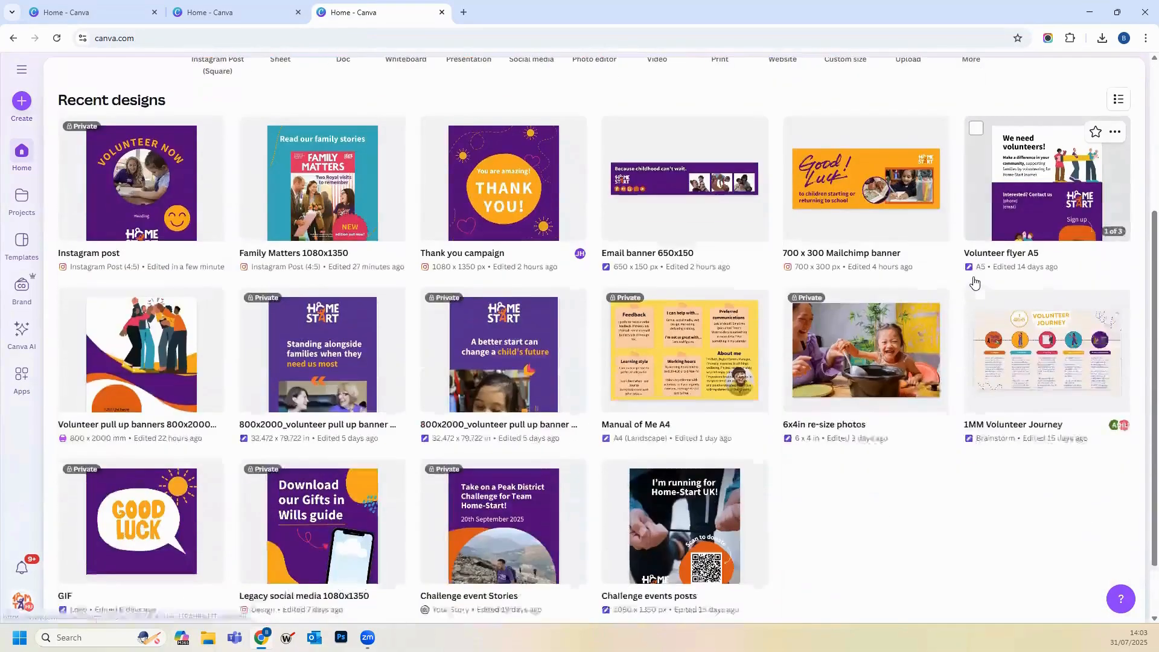
scroll(973, 280, down, 3)
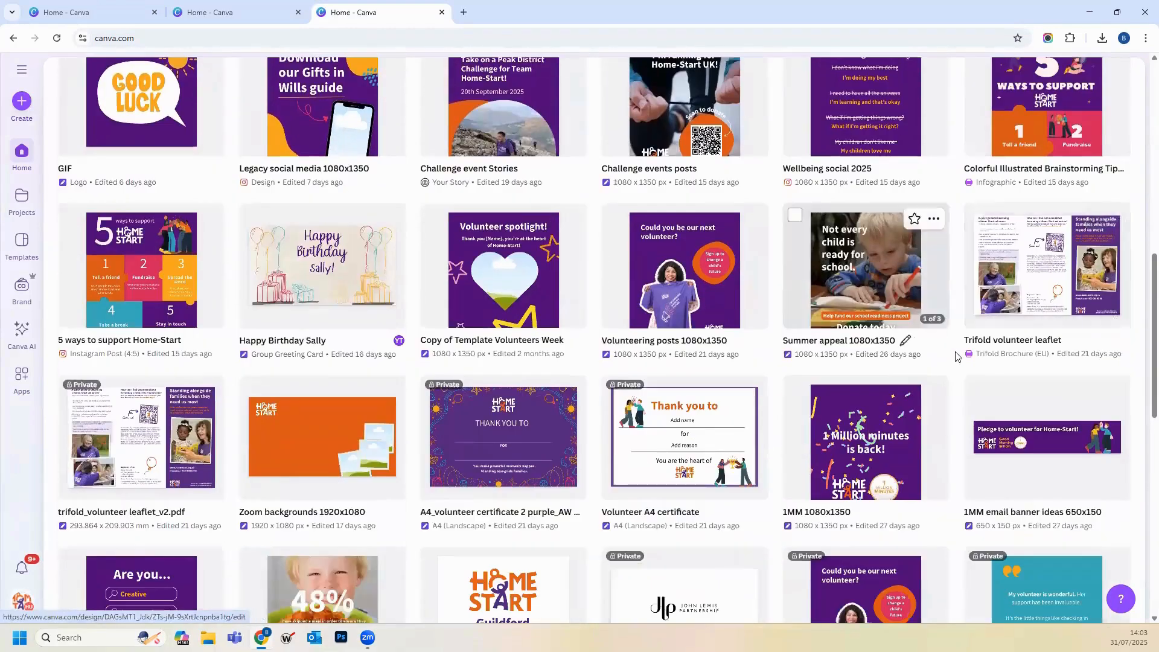
mouse_move(1080, 283)
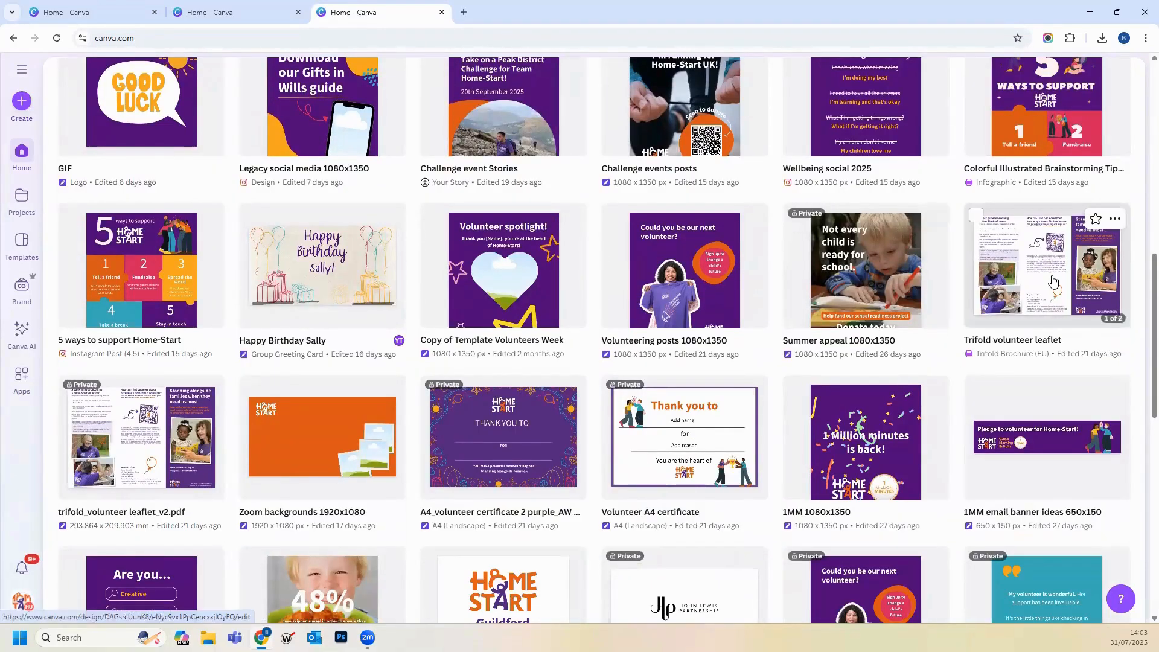
click(1053, 281)
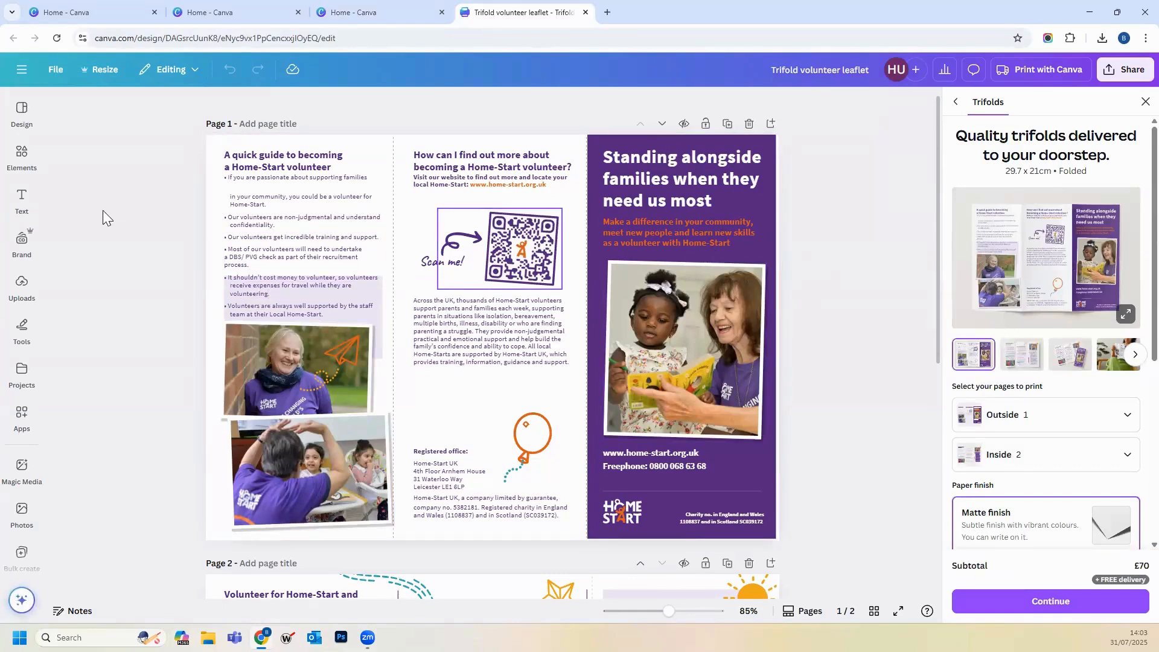
click(18, 289)
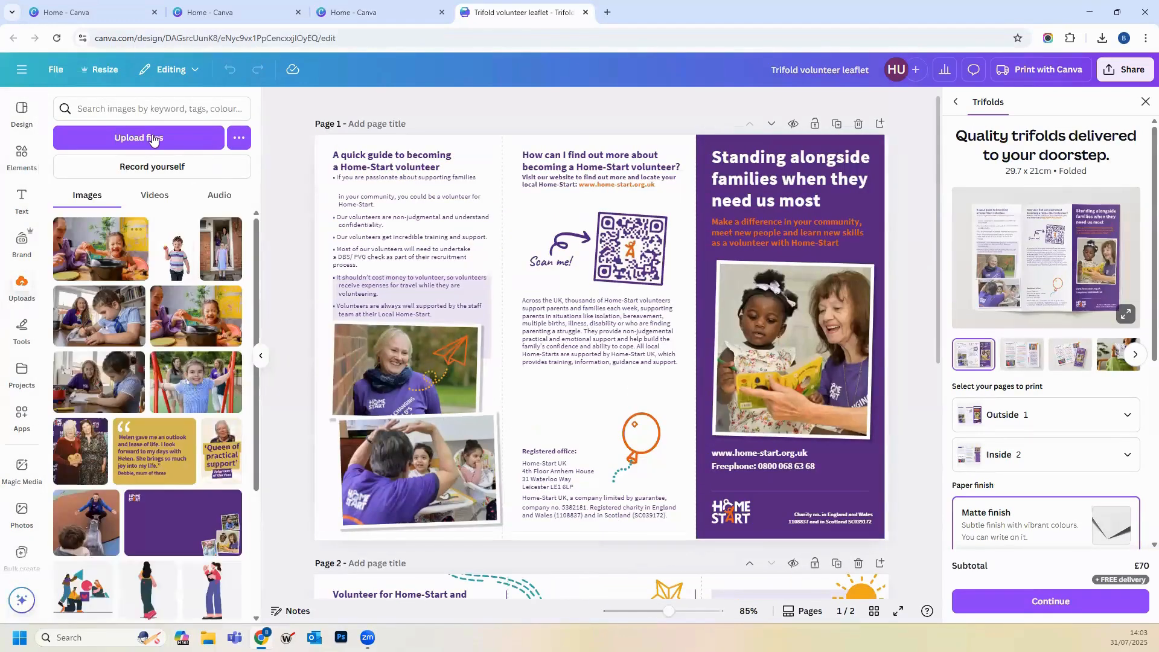